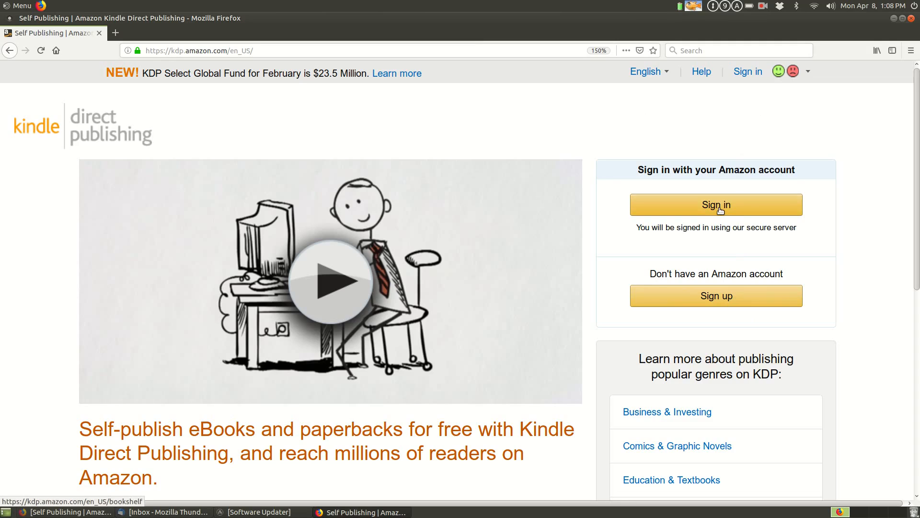
Step: Sign in to Kindle Direct Publishing with the Amazon account's e-mail and password
left_click(720, 211)
left_click(470, 266)
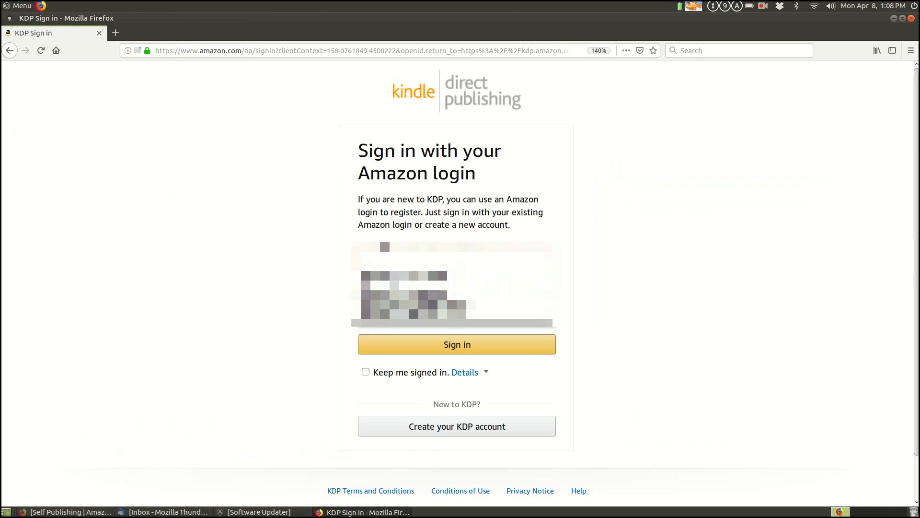
type("********")
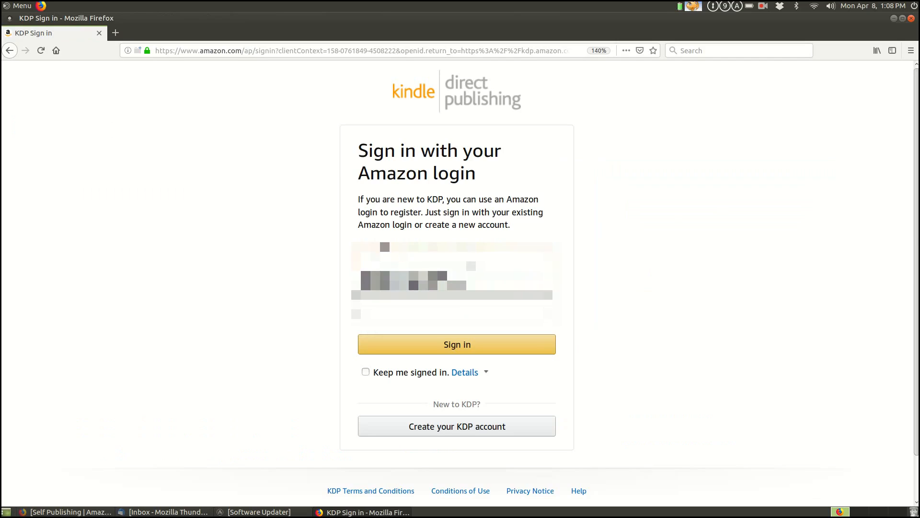
type("**********")
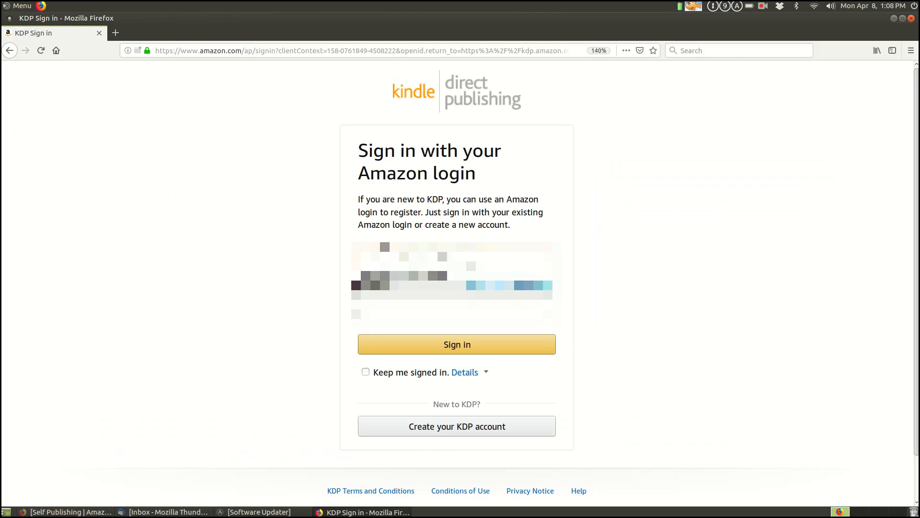
key("Tab")
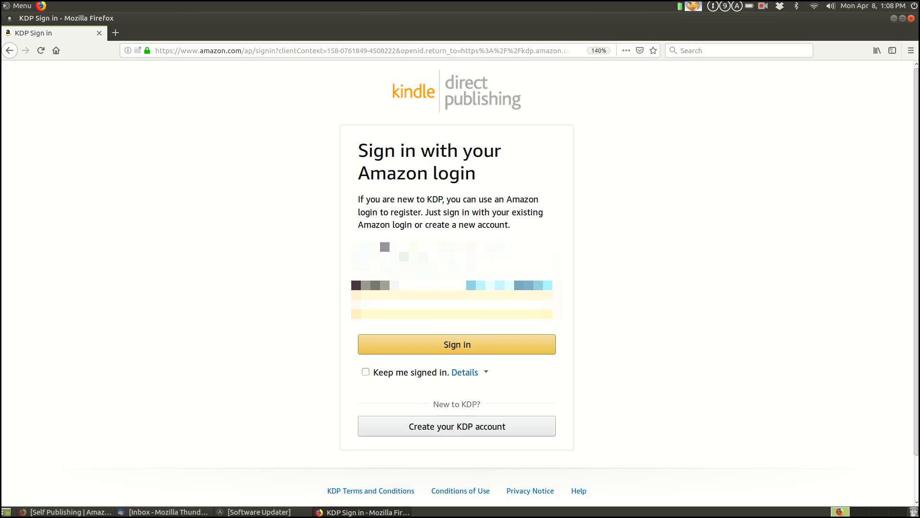
type("*******")
left_click(459, 347)
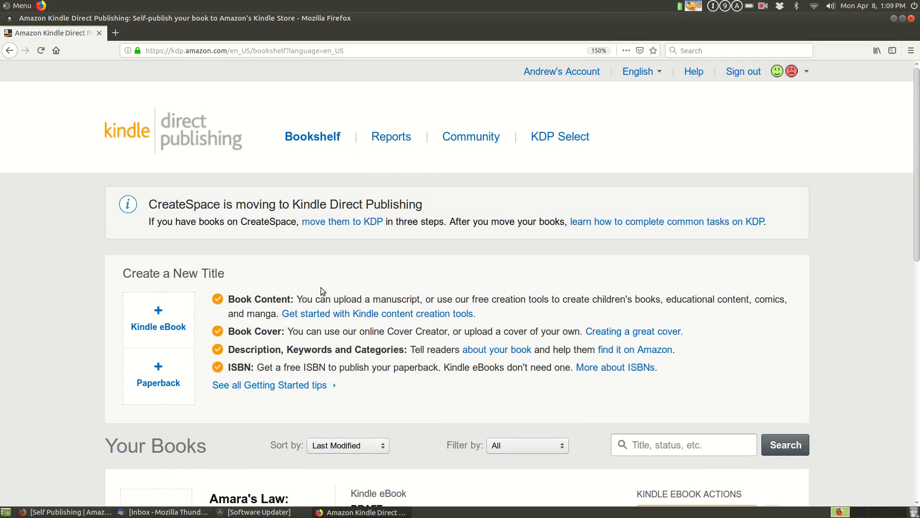
Step: Delete the draft Kindle eBook "Amara's Law: Blood Tech" from the bookshelf and confirm the deletion
scroll(340, 288, "down", 3)
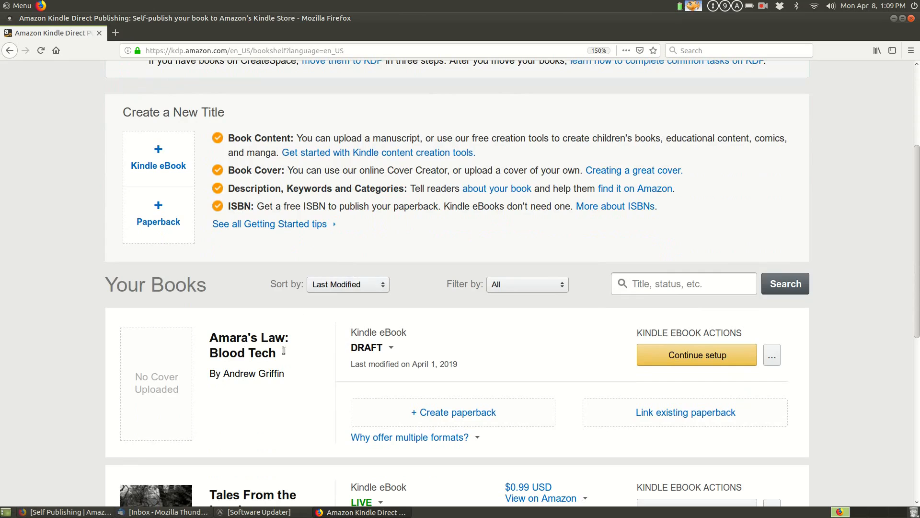
left_click(772, 355)
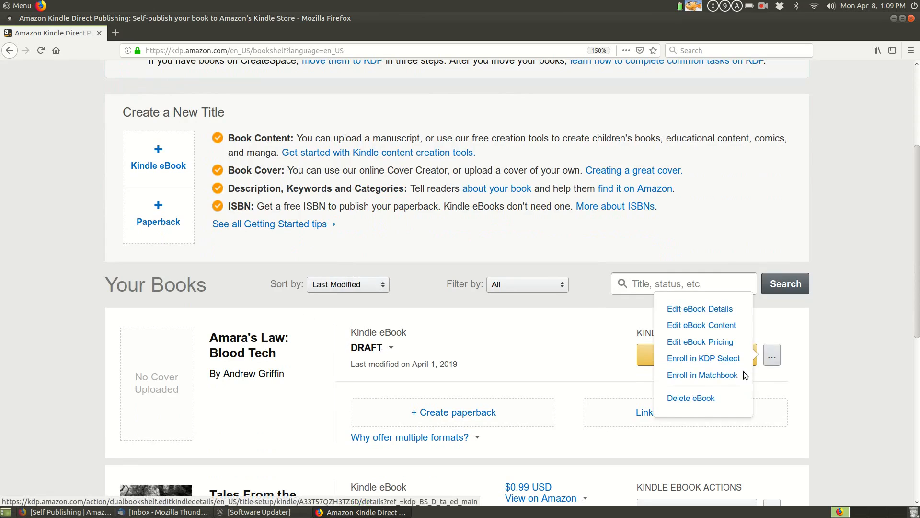
left_click(576, 356)
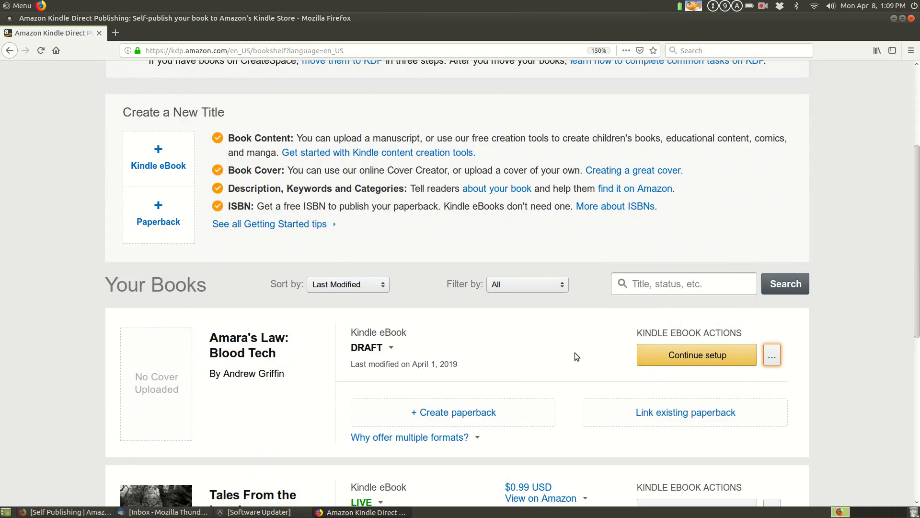
left_click(772, 356)
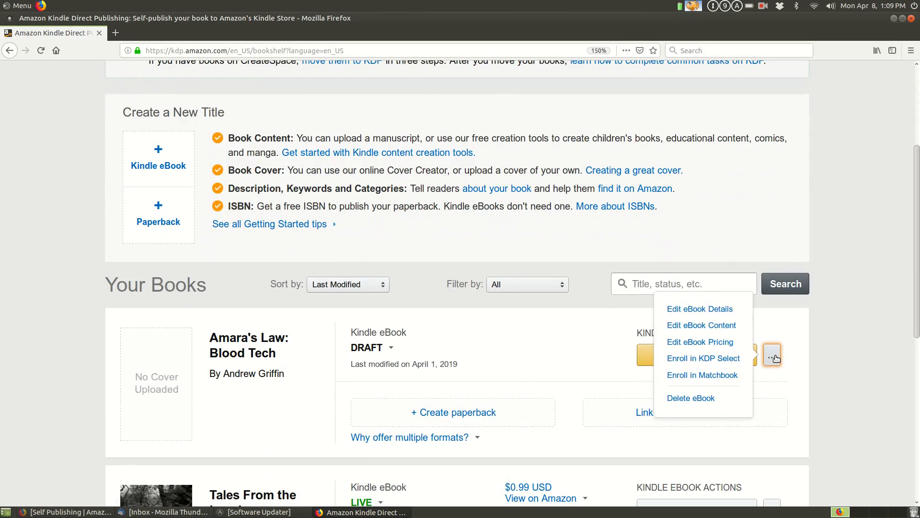
left_click(702, 400)
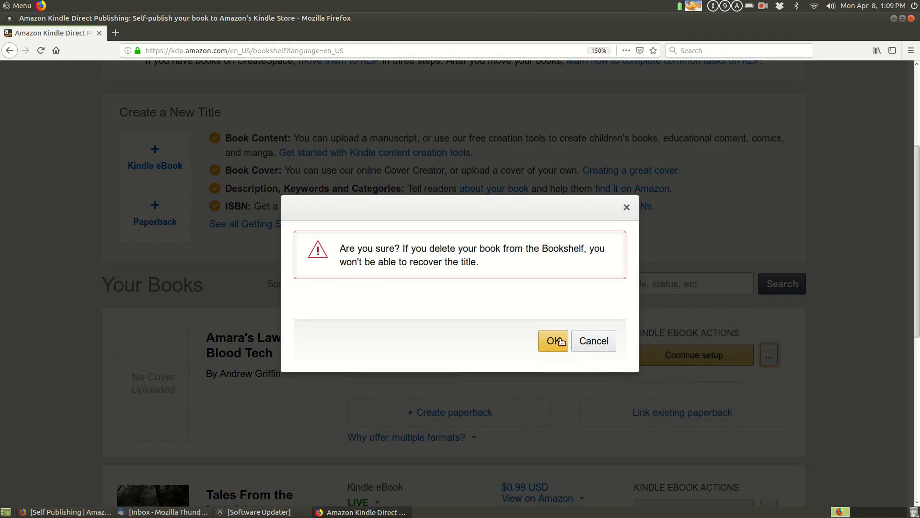
left_click(561, 340)
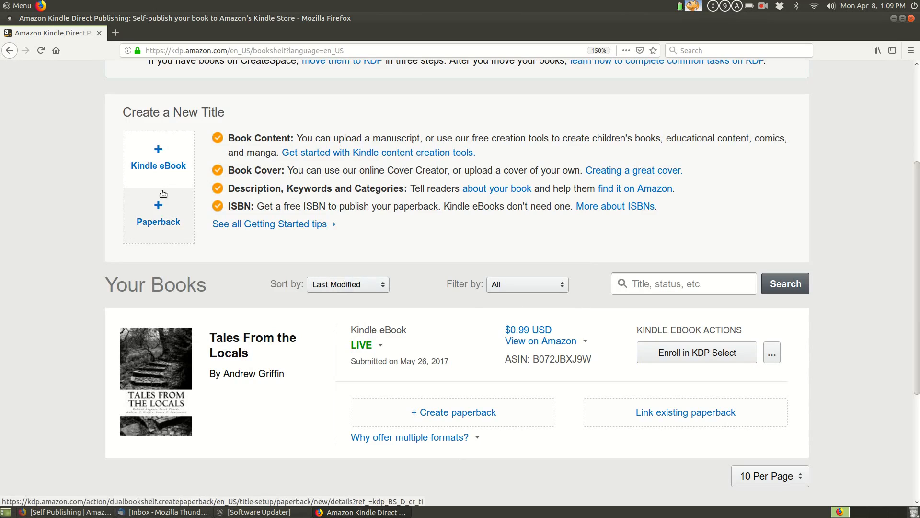
Step: Create a new Kindle eBook and enter "Amara's Law: Blood Tech" as its book title
left_click(158, 166)
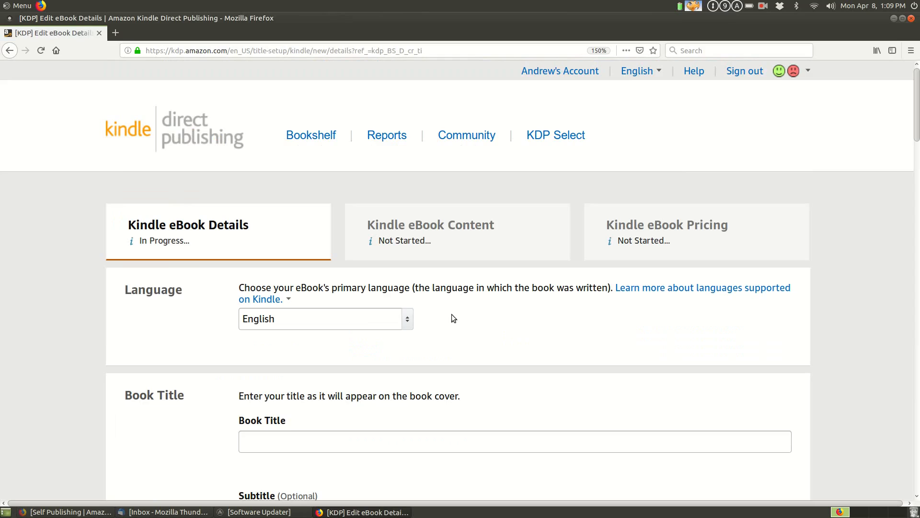
scroll(452, 317, "down", 2)
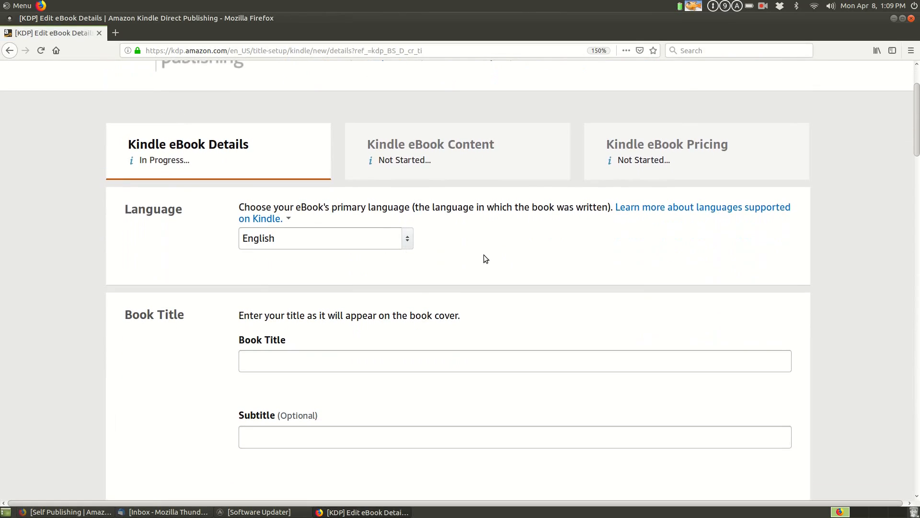
scroll(485, 259, "down", 3)
left_click(384, 247)
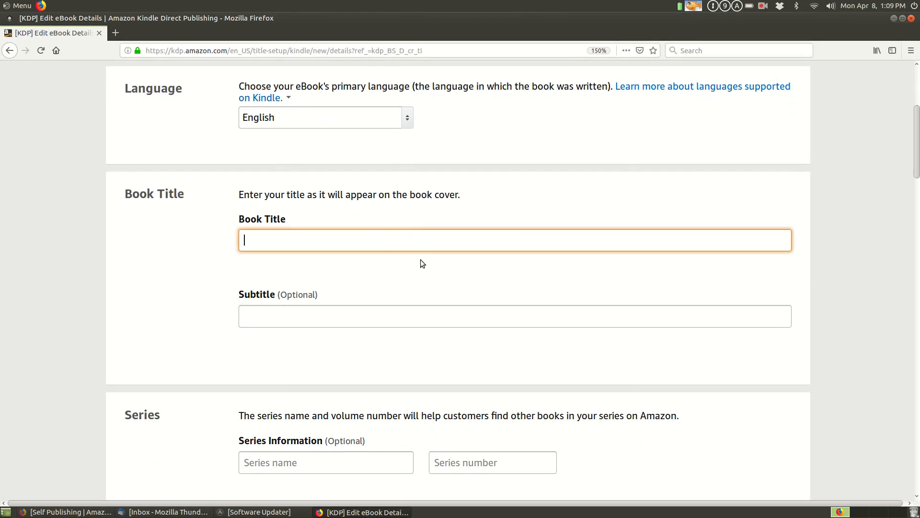
type("Amara's Law: Blood Tech")
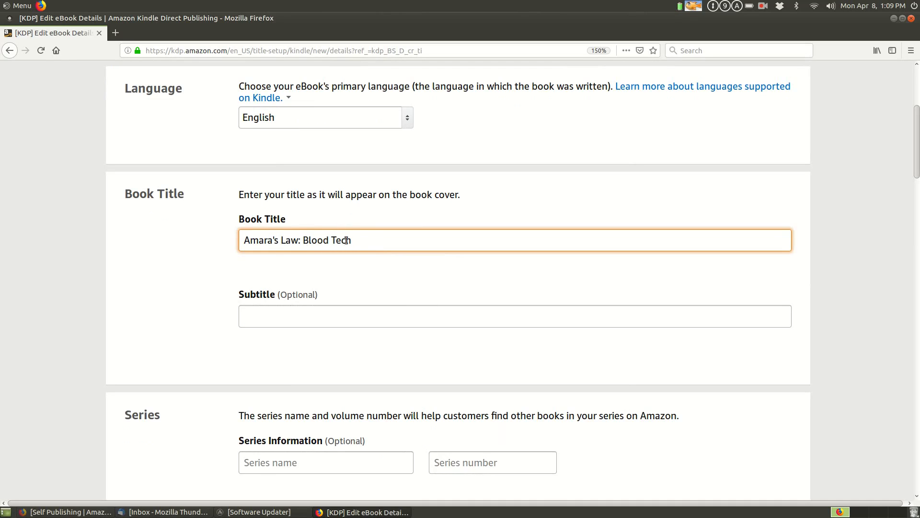
Step: Shorten the book title to "Amara's Law" and enter "Blood Tech" as the subtitle instead
left_click_drag(368, 245, 299, 244)
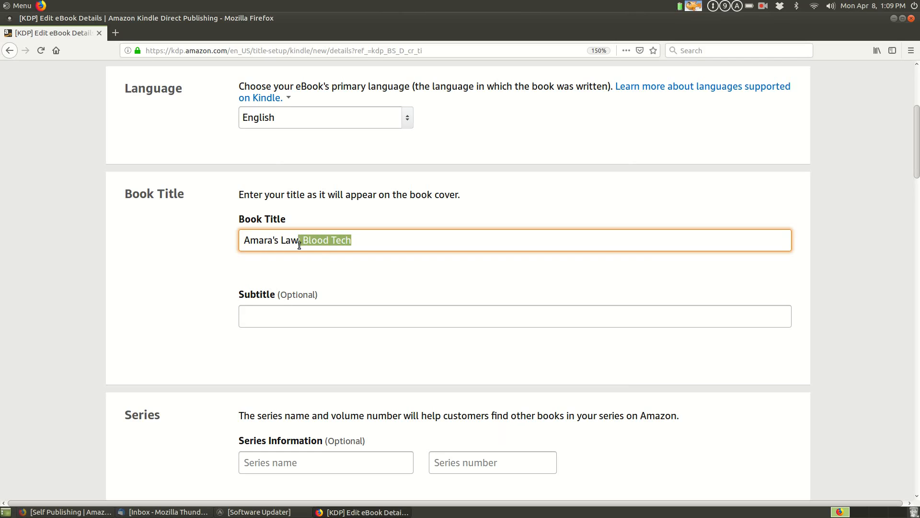
key("BackSpace")
left_click(349, 318)
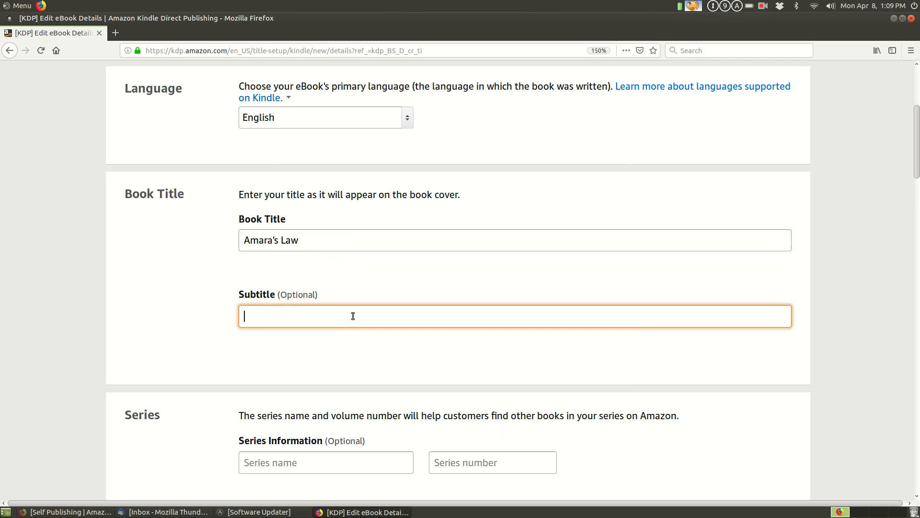
type("Blood")
Step: Put "Blood Tech" back into the book title after "Amara's Law:" and clear the subtitle
left_click_drag(343, 314, 184, 316)
key("ctrl+c")
left_click(326, 241)
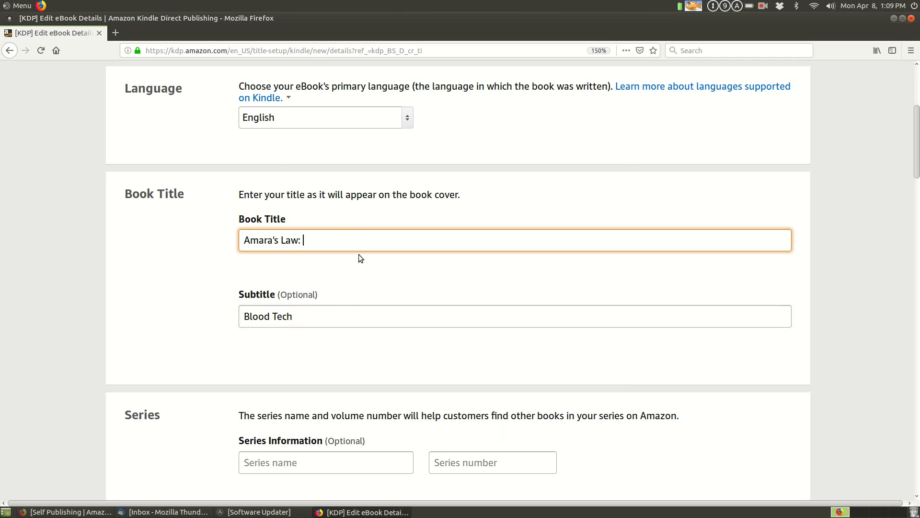
key("ctrl+v")
left_click_drag(301, 316, 199, 319)
key("BackSpace")
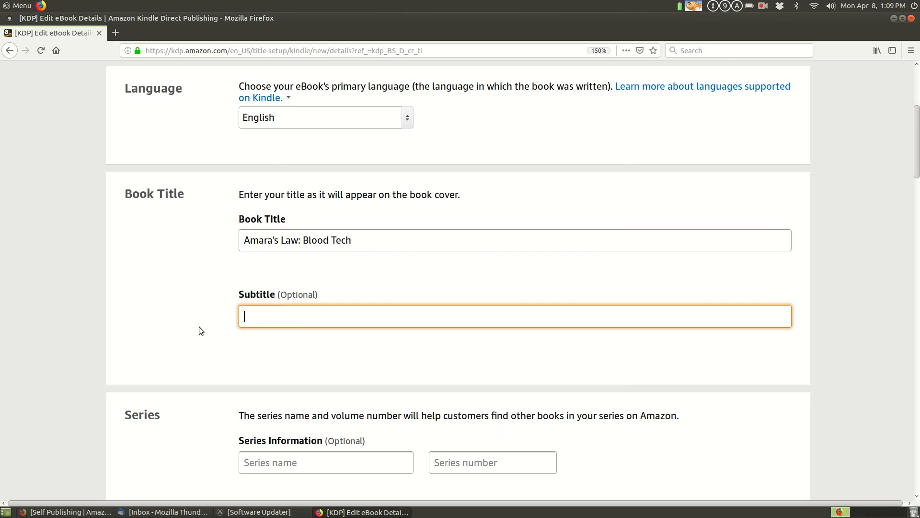
Step: Enter "Amara's Law" as the series name and 1 as the series number
scroll(333, 178, "down", 2)
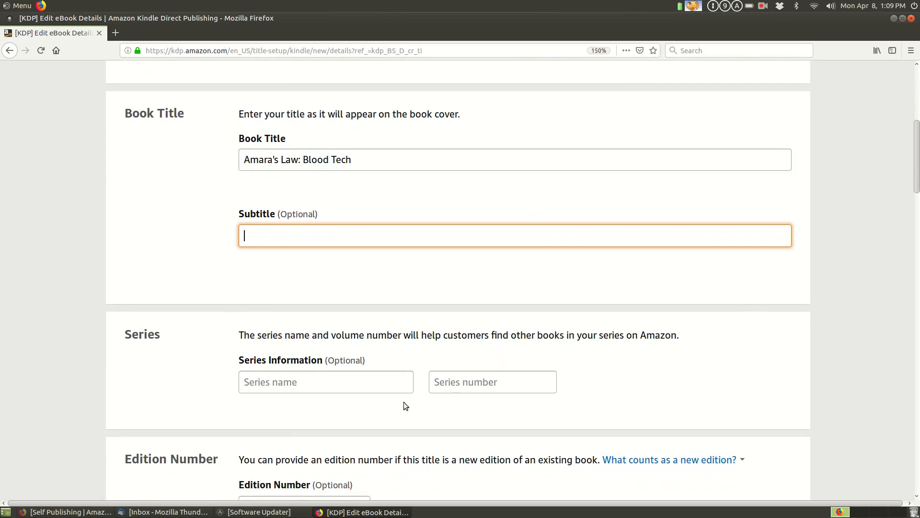
scroll(331, 289, "down", 2)
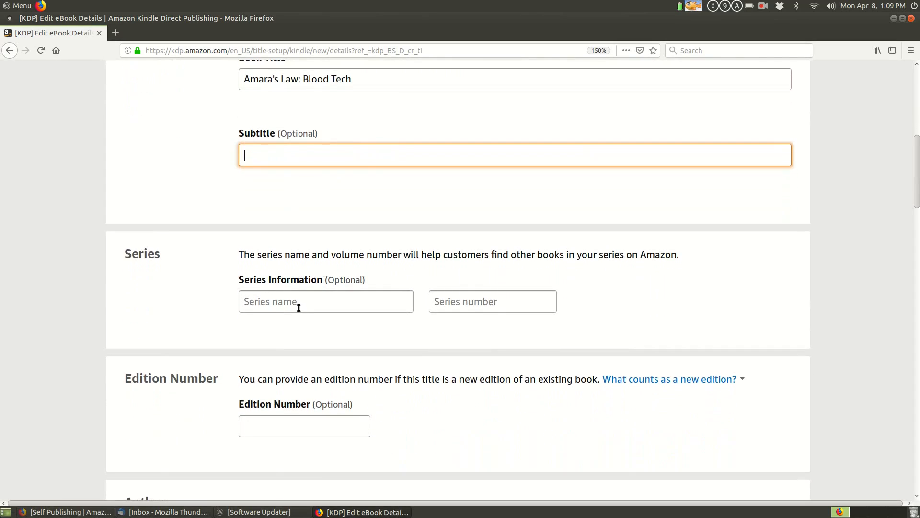
left_click(305, 306)
type("Amara")
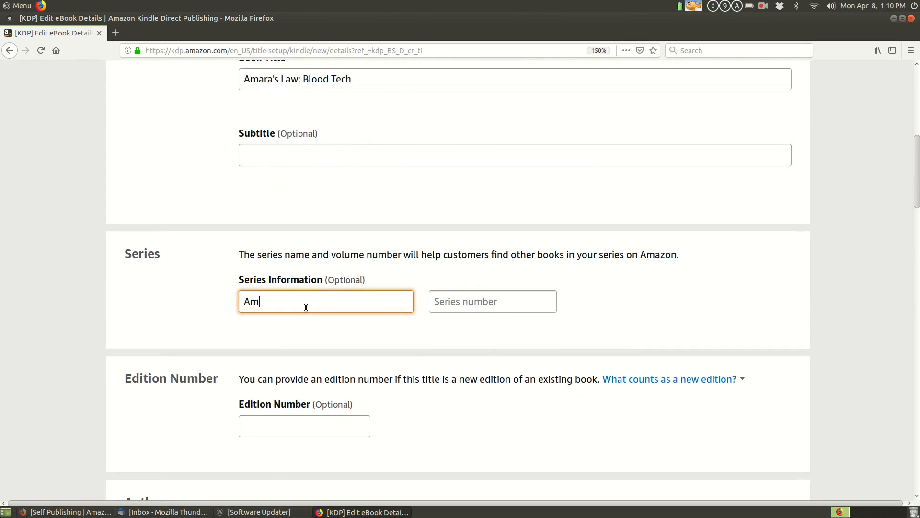
left_click(502, 294)
type("1")
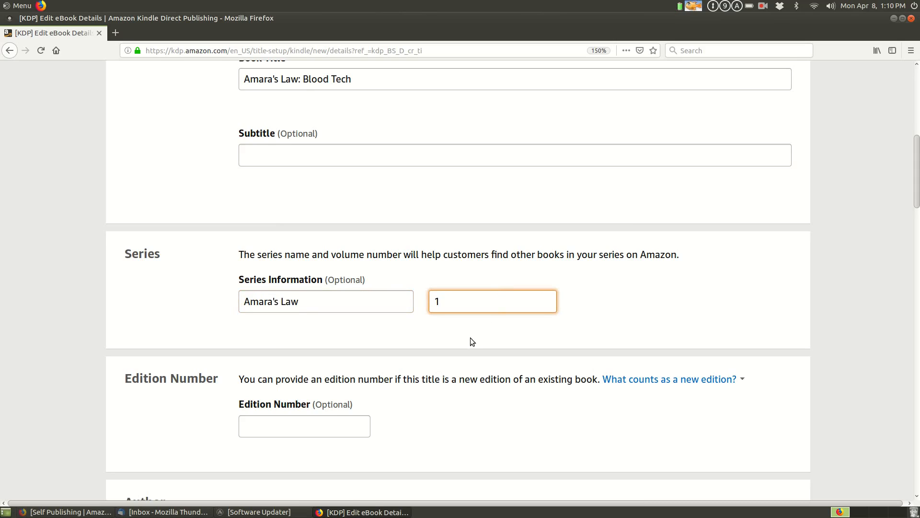
Step: Leave the edition number blank and enter the primary author's first name with middle initial and last name
scroll(414, 303, "down", 3)
left_click(333, 268)
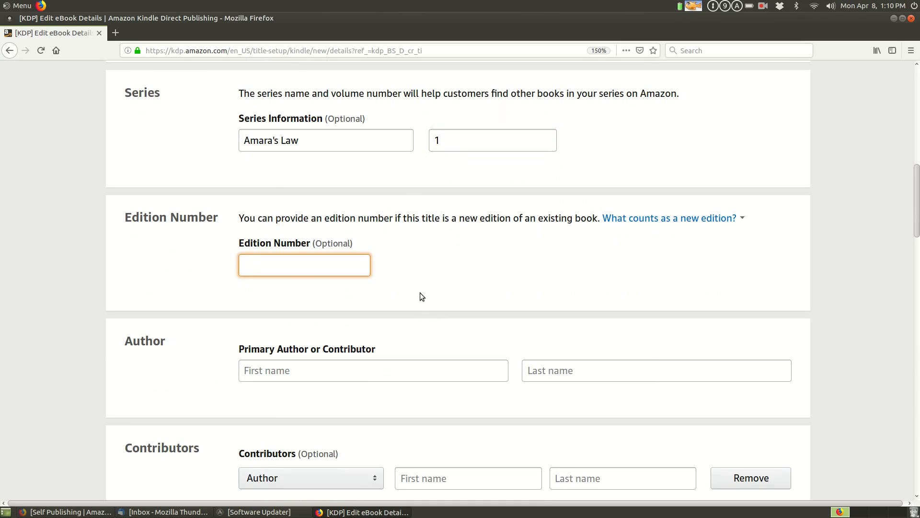
scroll(424, 293, "down", 3)
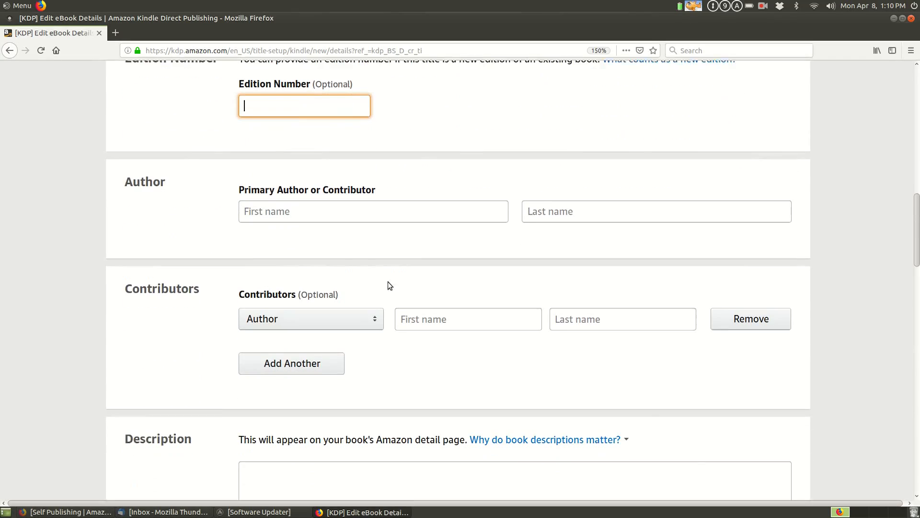
left_click(320, 209)
type("Andrew J ")
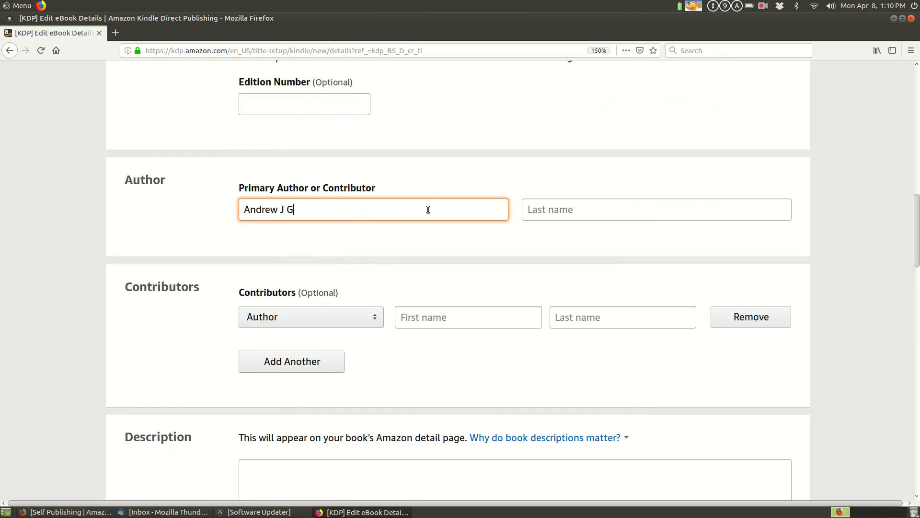
type("Griffin")
left_click_drag(314, 209, 281, 207)
key("BackSpace")
type("J.")
left_click(573, 217)
type("Griffin")
left_click(470, 213)
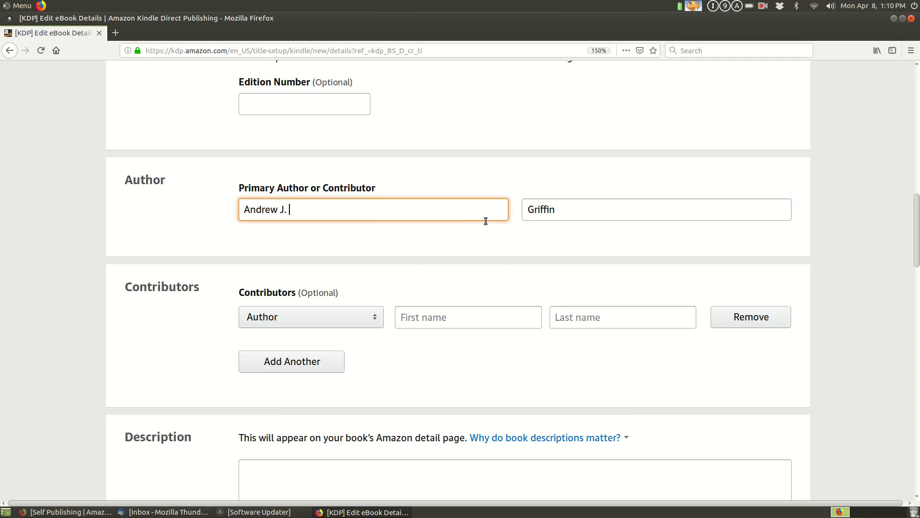
Step: Look at the empty description field and the explanation of why book descriptions matter
scroll(373, 278, "down", 3)
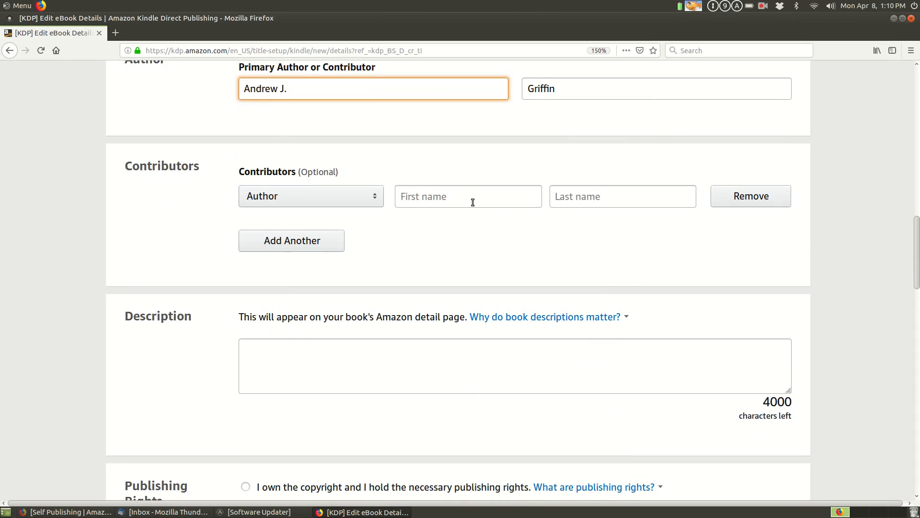
left_click(519, 357)
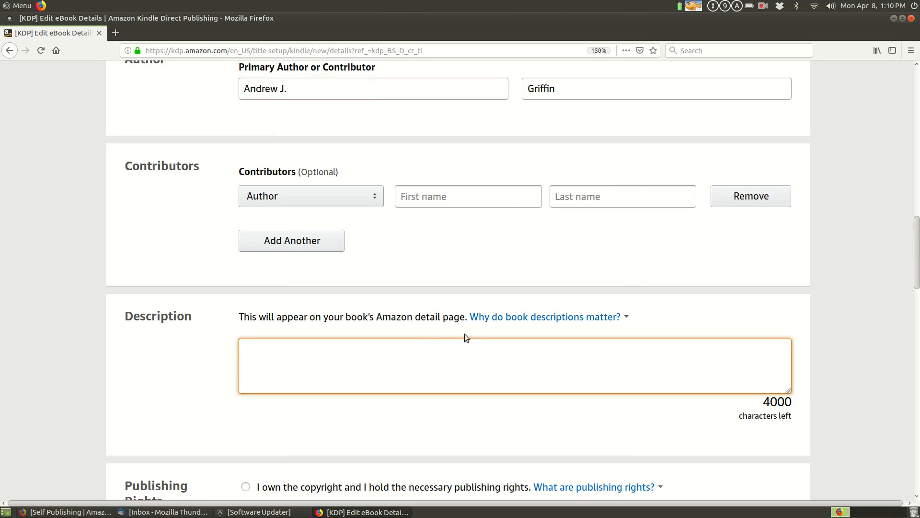
scroll(446, 321, "down", 3)
left_click(500, 236)
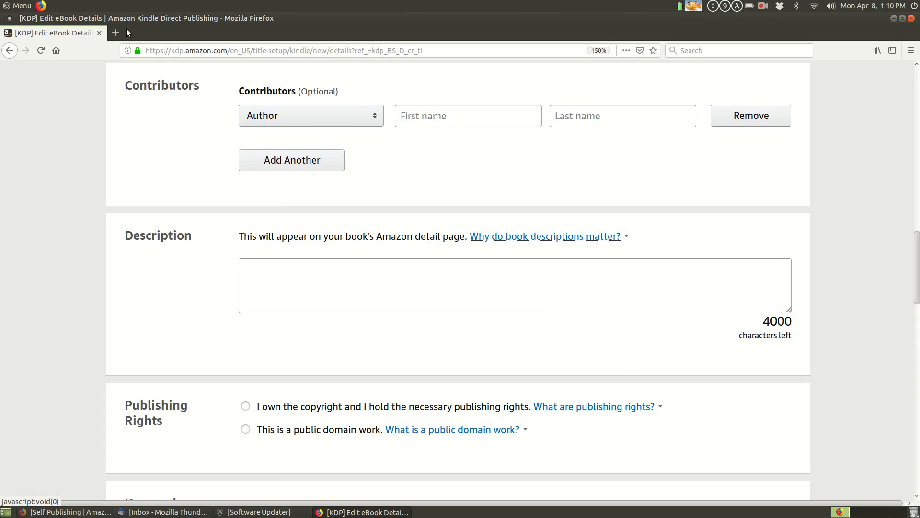
Step: Launch LibreOffice Writer and open the recent document "Back Cover Copy Survey.odt"
left_click(27, 7)
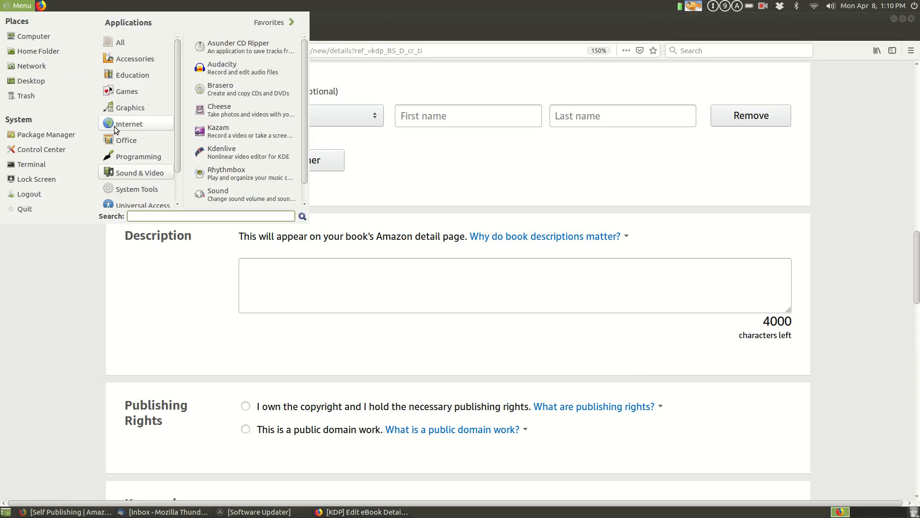
mouse_move(137, 142)
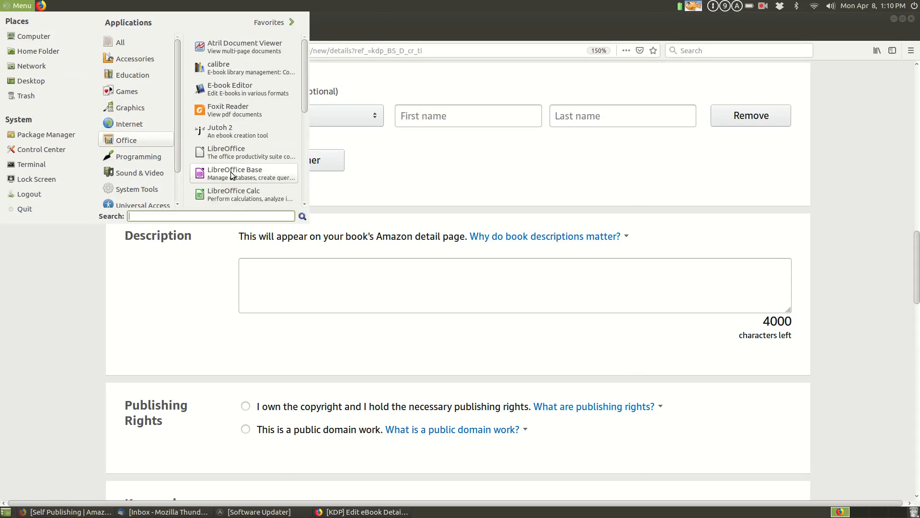
scroll(233, 184, "down", 3)
left_click(237, 186)
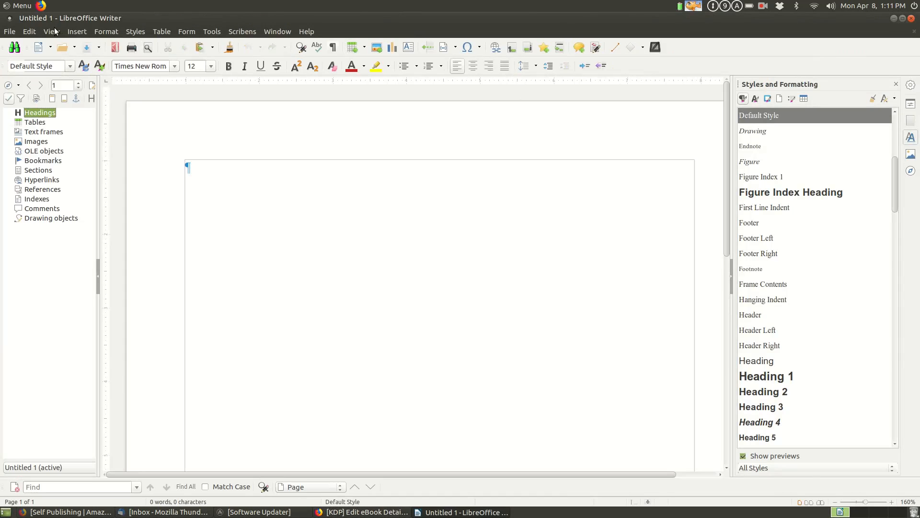
left_click(9, 32)
mouse_move(75, 82)
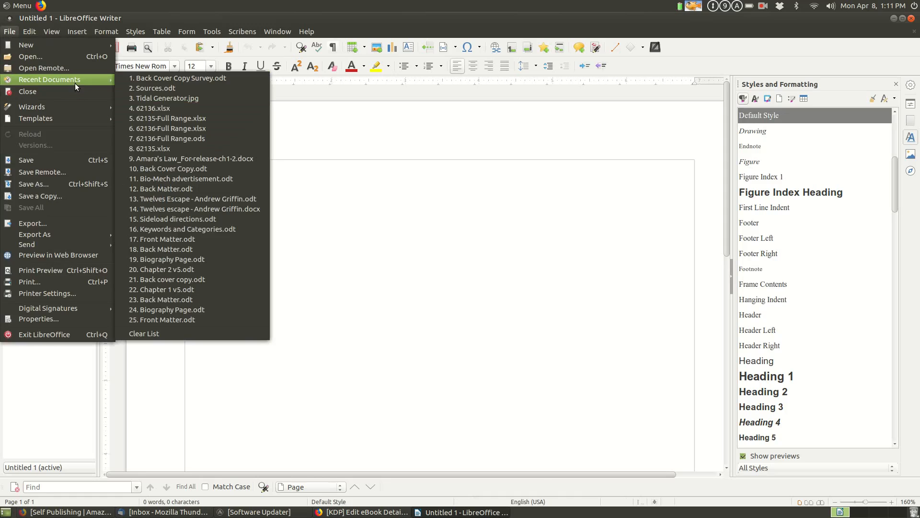
left_click(213, 78)
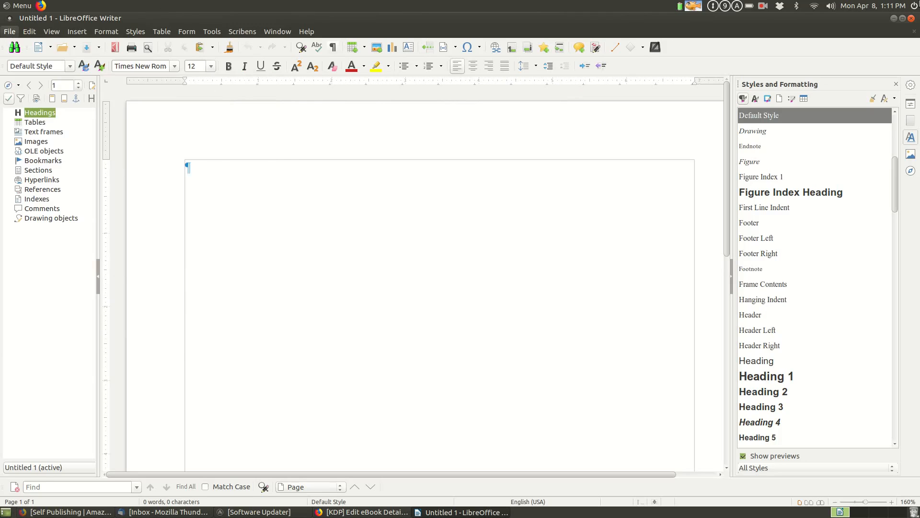
Step: Launch Jutoh 2 from the desktop, open the recent project "Amaras Law_ Blood Tech - for Amazon" and dismiss the startup tip
left_click(894, 18)
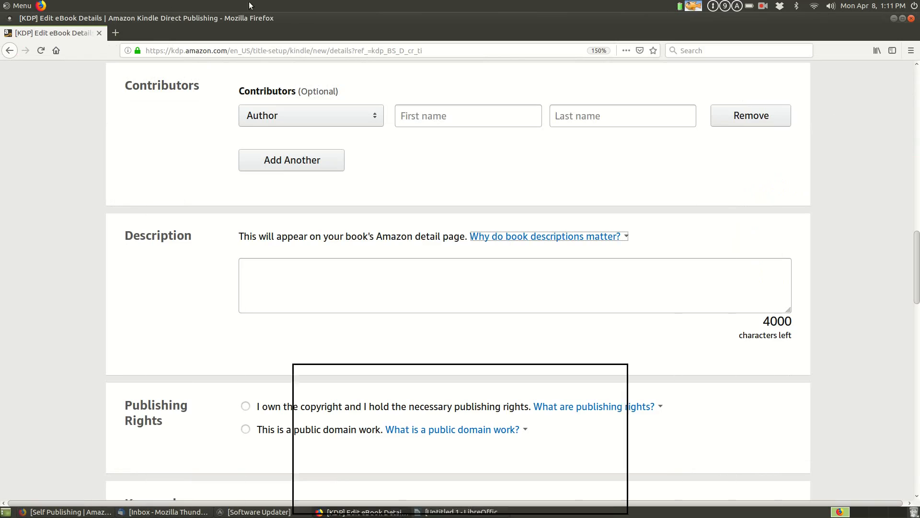
left_click(894, 19)
double_click(192, 34)
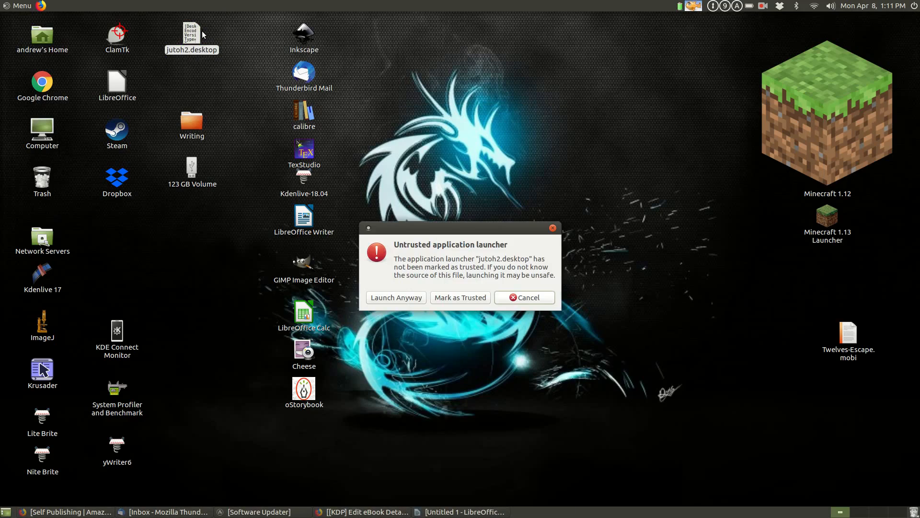
left_click(423, 298)
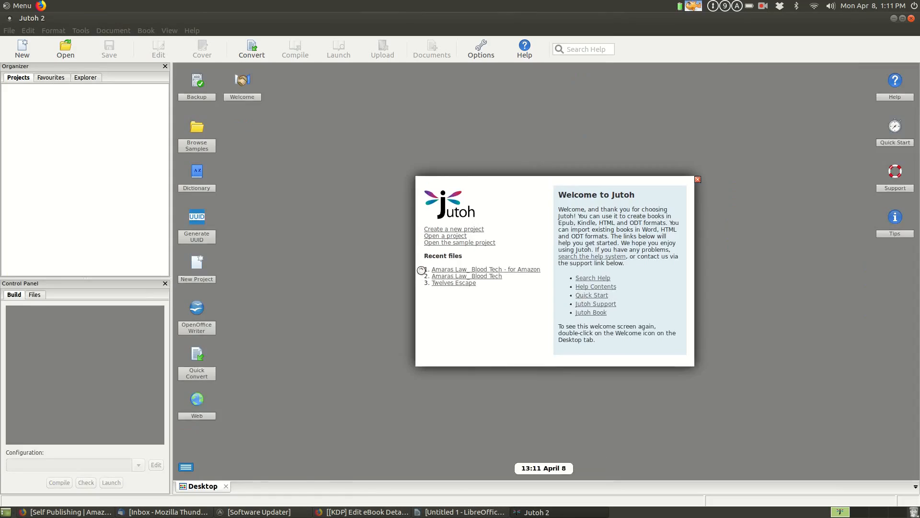
left_click(460, 263)
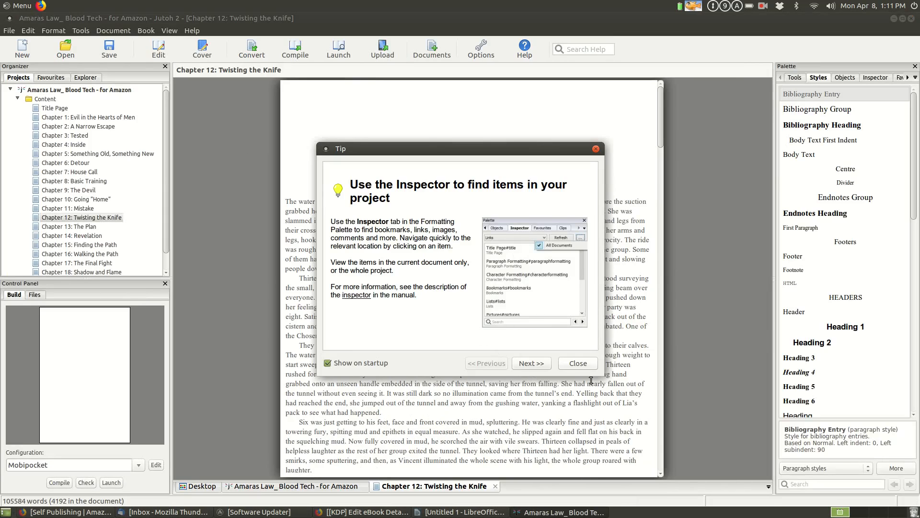
left_click(578, 364)
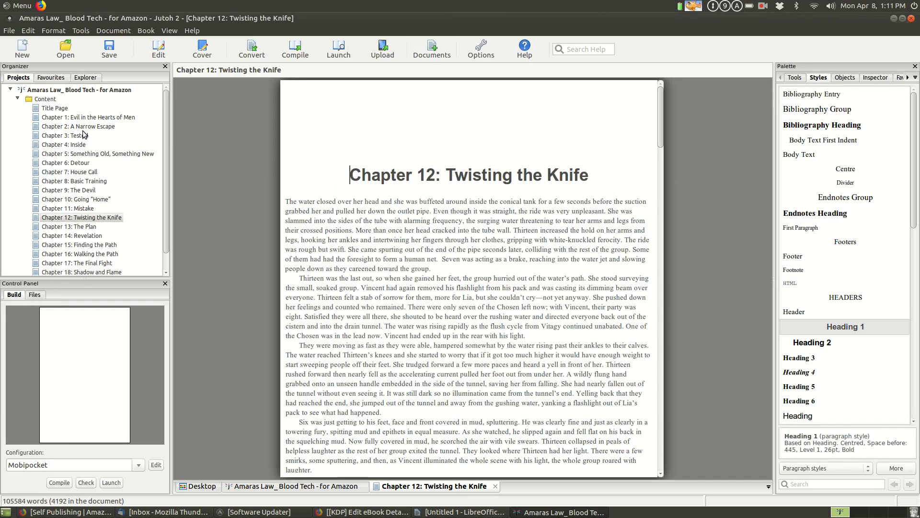
Step: Open the project "Amaras Law_ Blood Tech.jutoh" from the Jutoh Documents folder
left_click(53, 78)
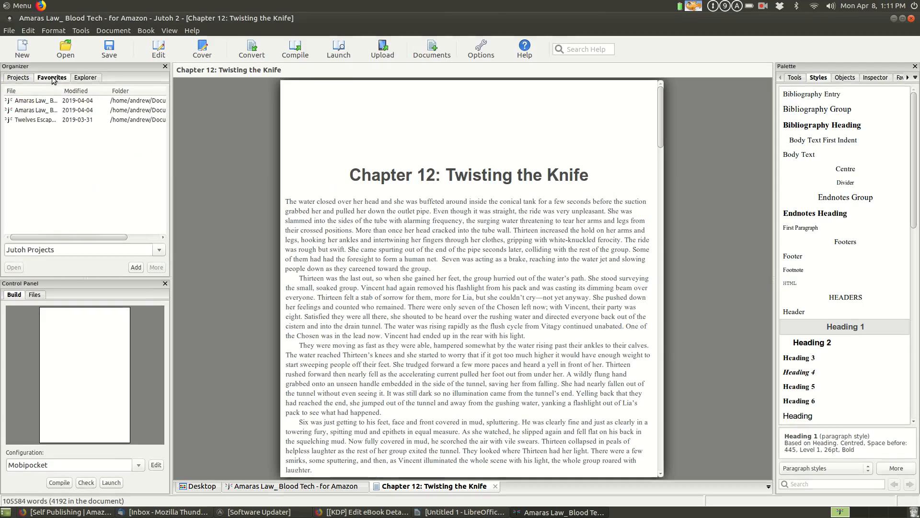
left_click(82, 78)
scroll(77, 150, "down", 3)
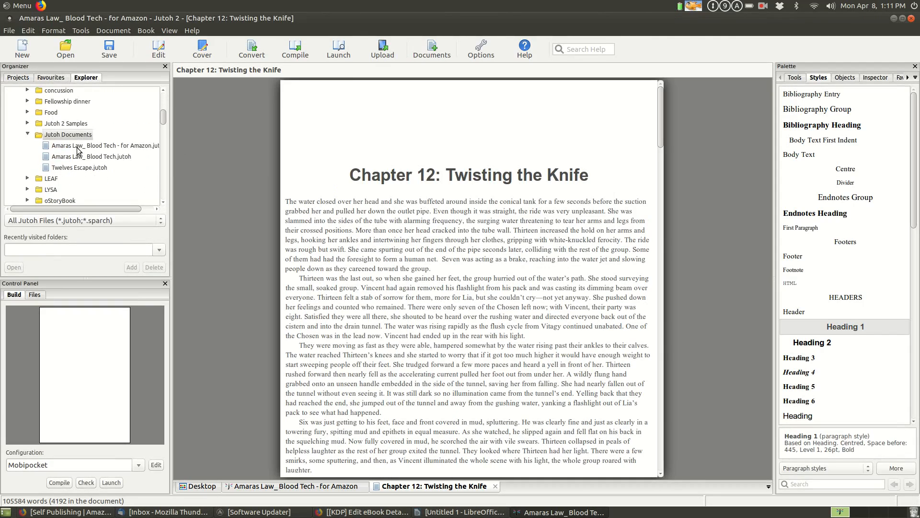
left_click(125, 148)
left_click(124, 156)
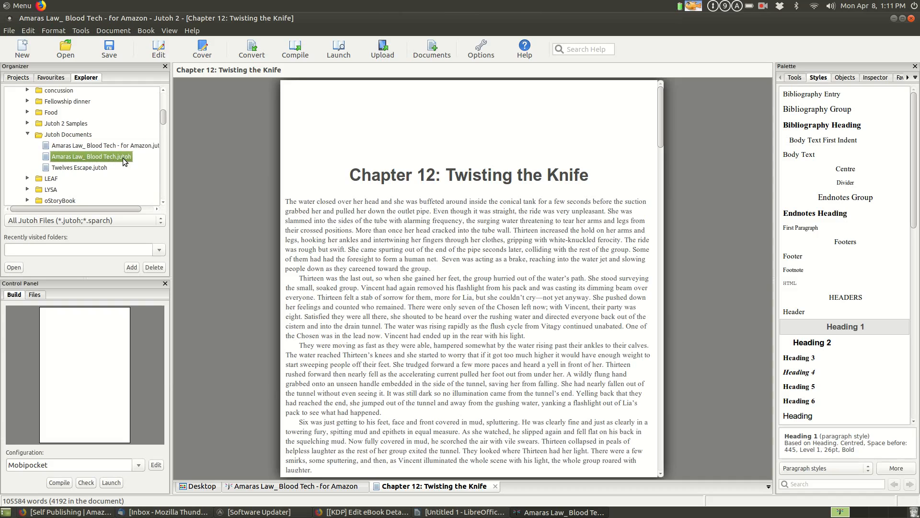
double_click(124, 158)
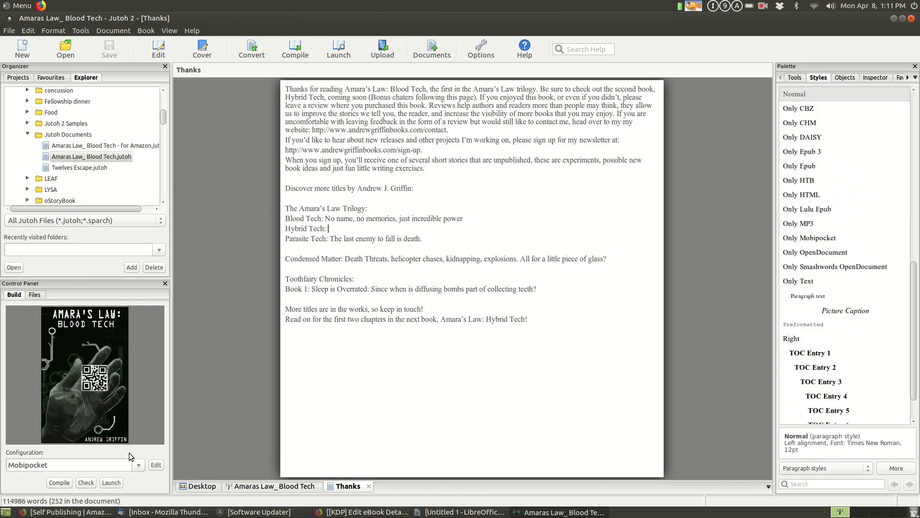
Step: Select the description text in the project properties' metadata and leave the properties without changes
left_click(112, 31)
mouse_move(152, 30)
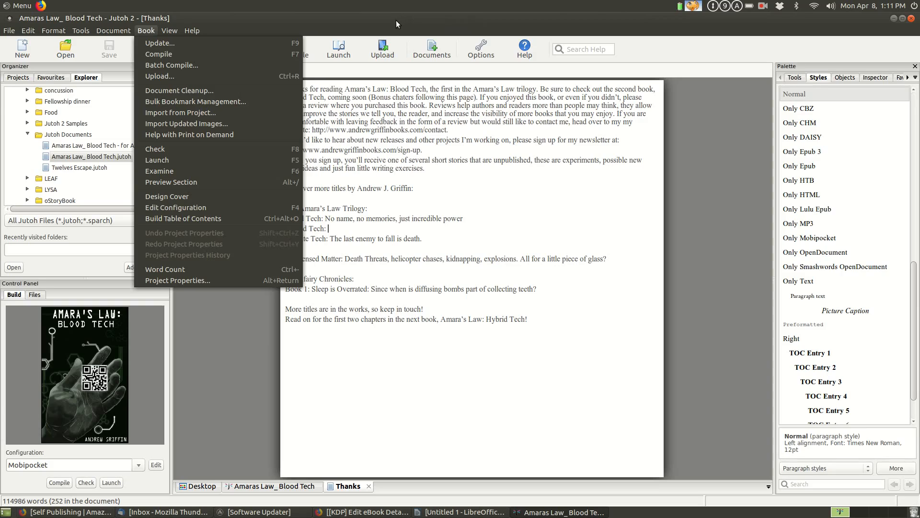
key("alt+Return")
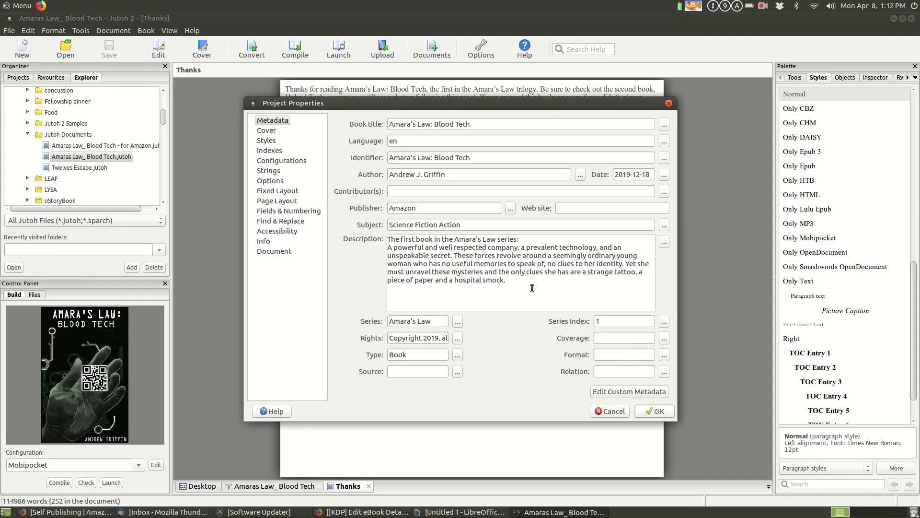
left_click_drag(518, 284, 361, 240)
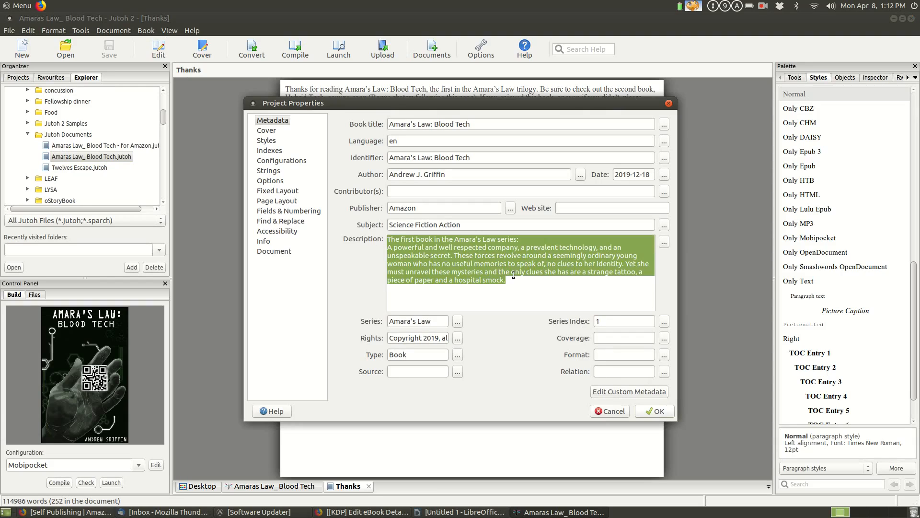
left_click(615, 412)
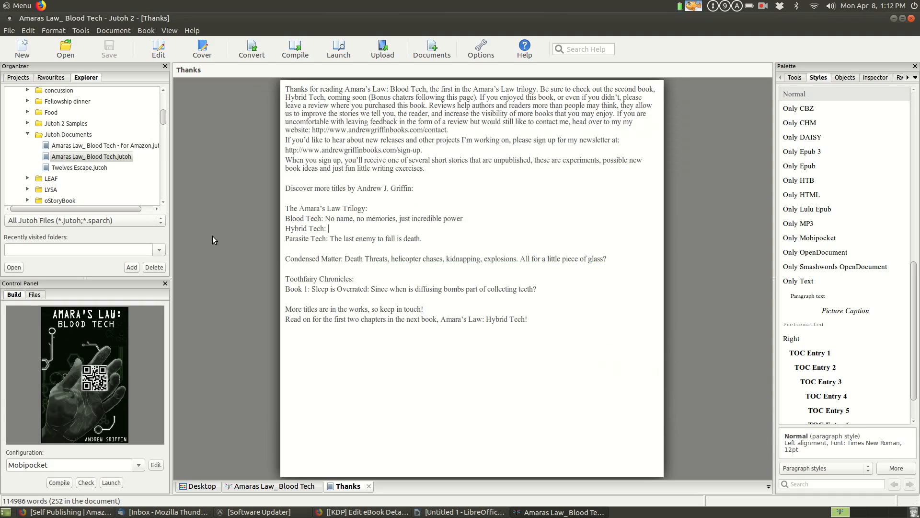
Step: Reopen "Amaras Law_ Blood Tech - for Amazon.jutoh" and copy the description from its project metadata
left_click(147, 148)
double_click(148, 146)
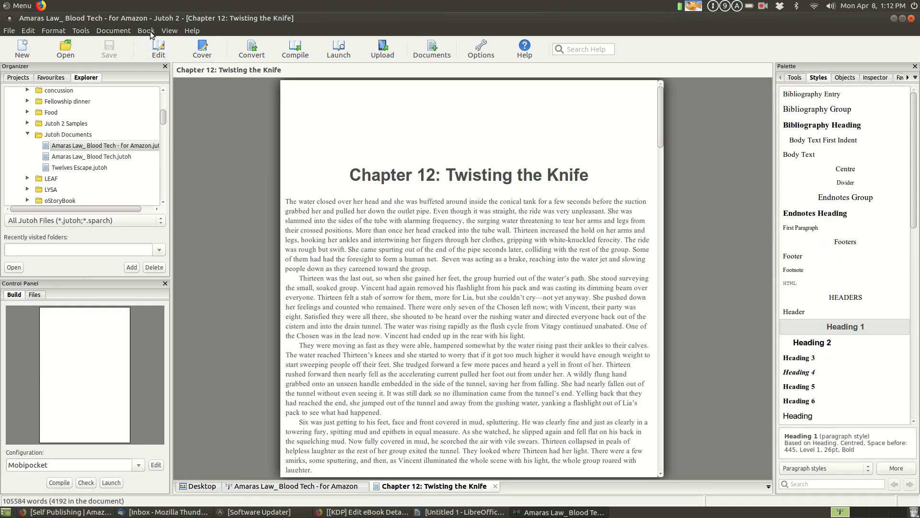
left_click(168, 46)
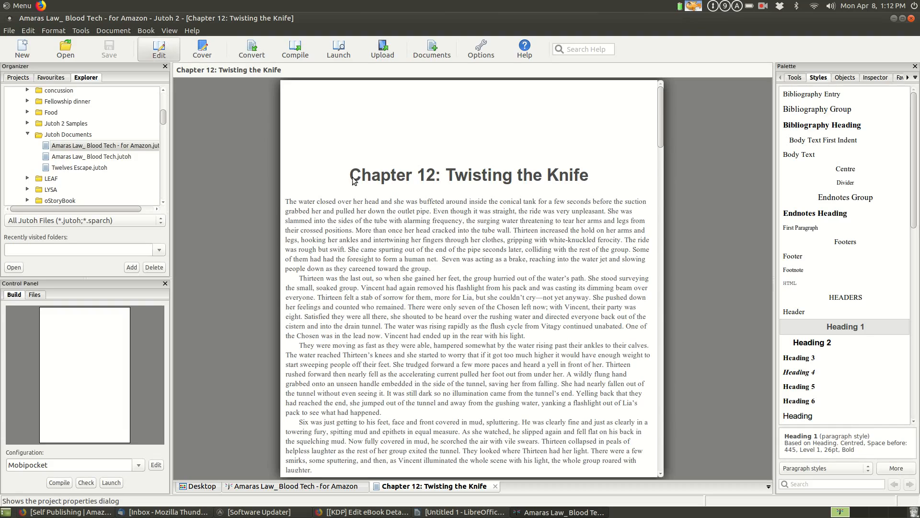
left_click_drag(485, 305, 390, 222)
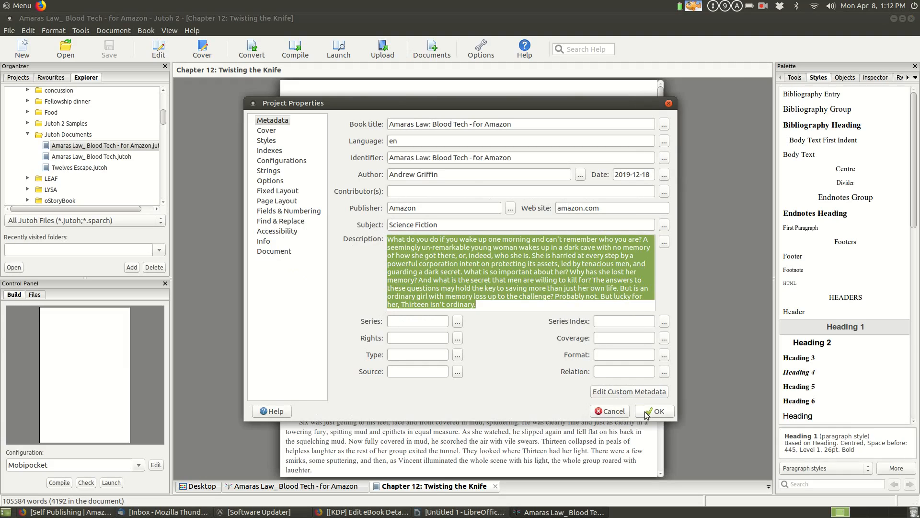
left_click(622, 415)
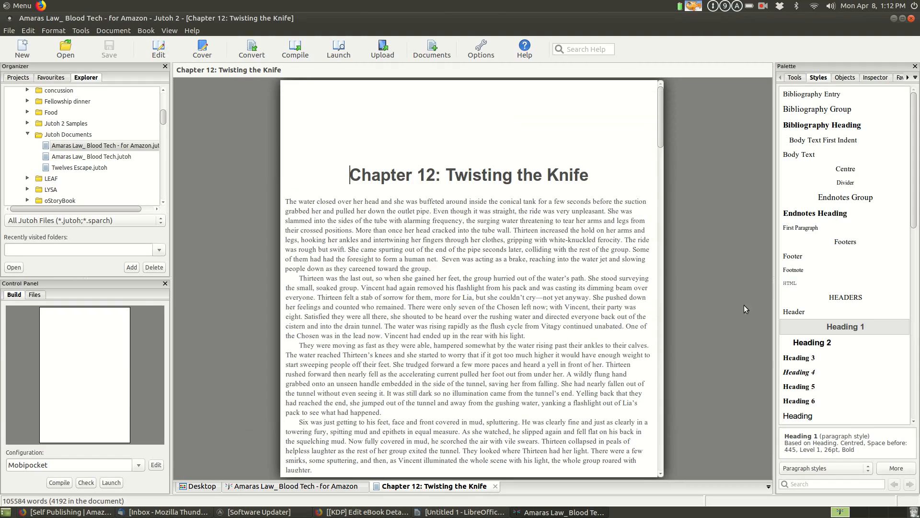
Step: Switch back to the KDP eBook details page in Firefox and paste the copied text into the Description field
left_click(895, 20)
left_click(359, 512)
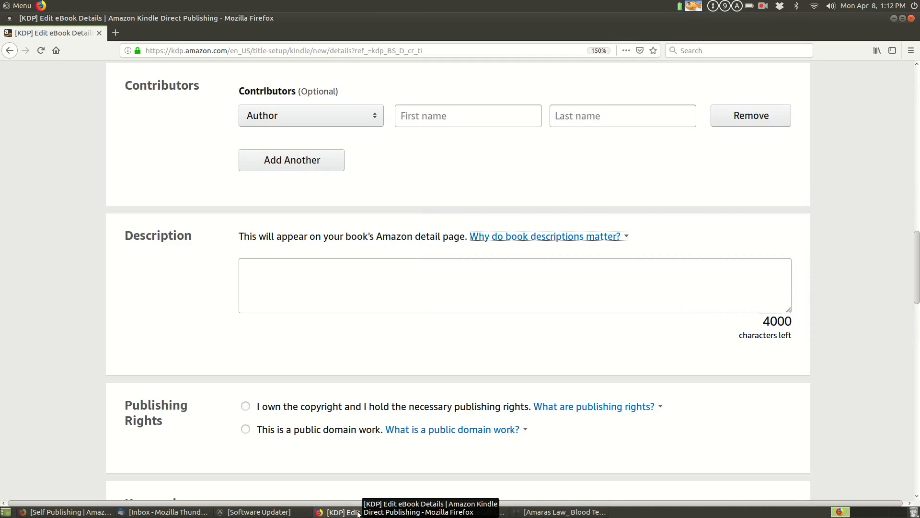
left_click(390, 263)
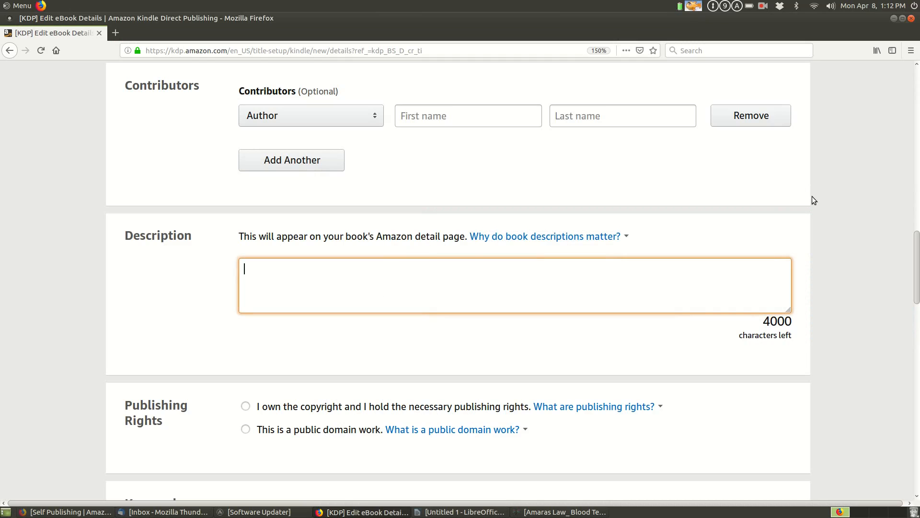
key("ctrl+v")
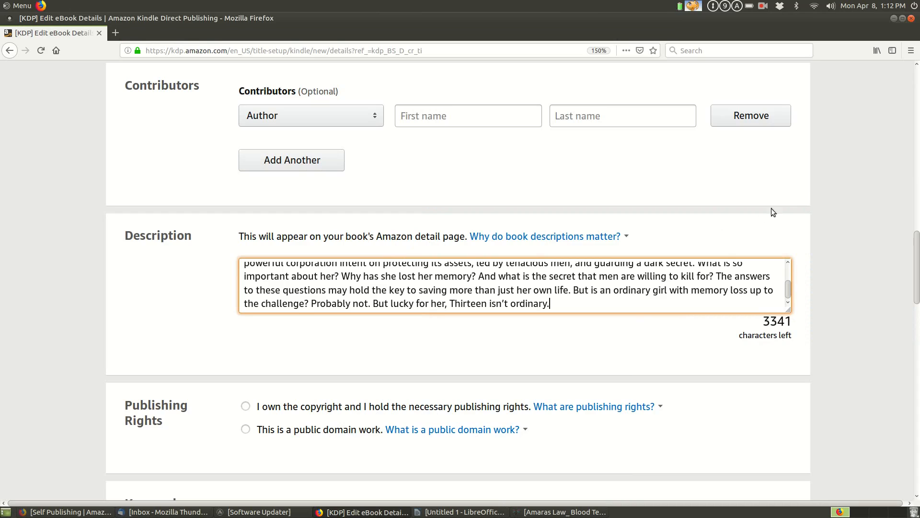
scroll(565, 288, "up", 2)
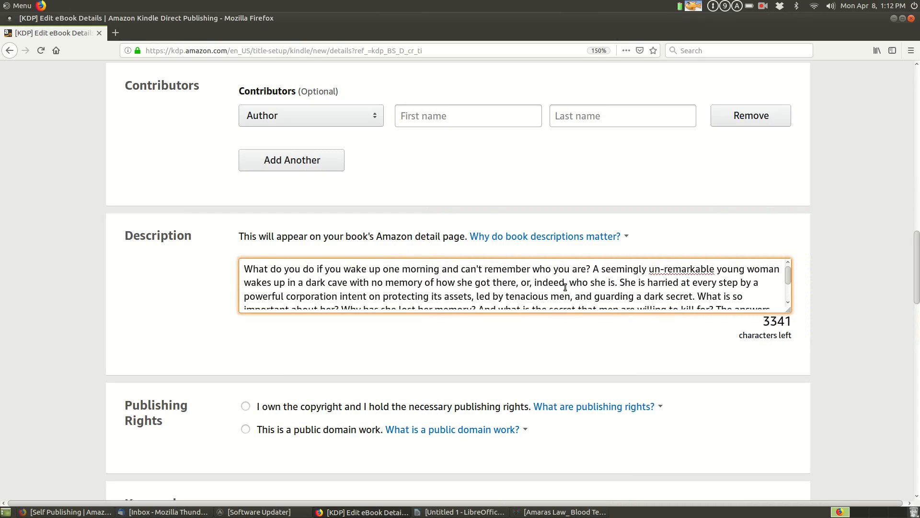
Step: Set the publishing rights to "I own the copyright and I hold the necessary publishing rights"
scroll(565, 286, "down", 2)
scroll(166, 312, "down", 2)
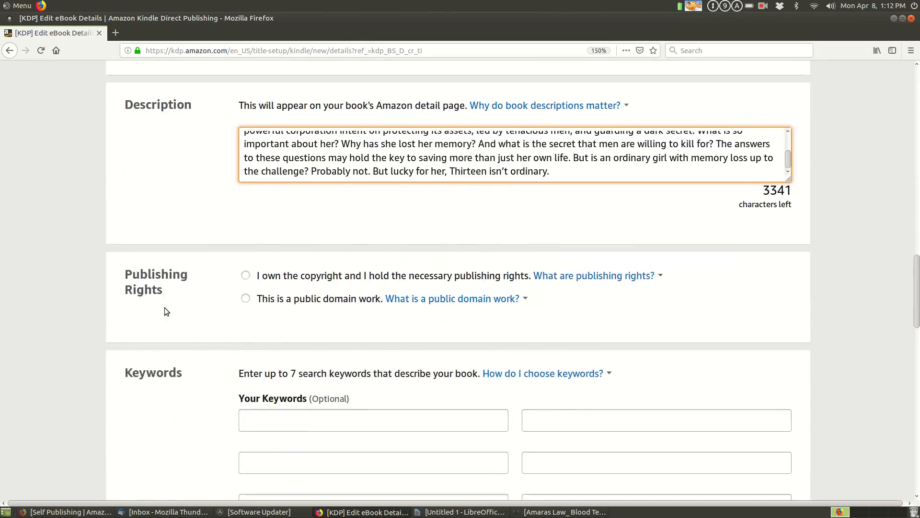
scroll(193, 218, "down", 2)
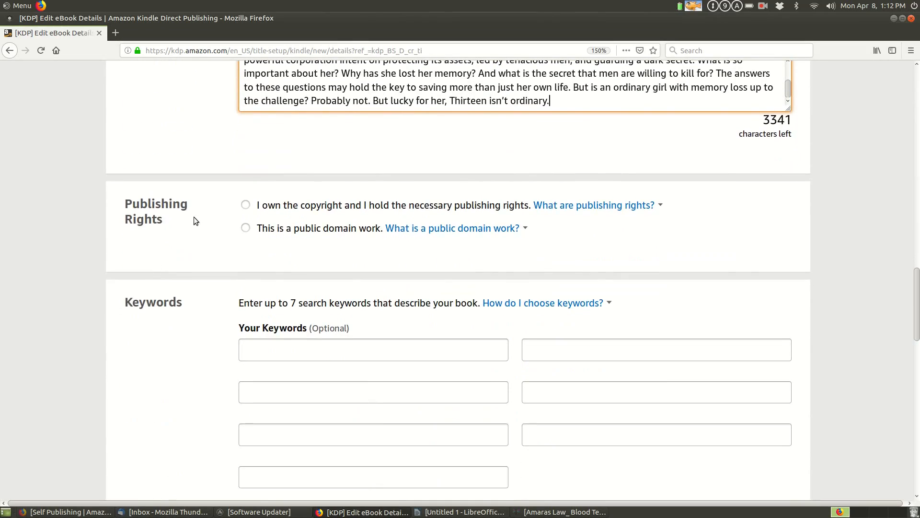
left_click(245, 206)
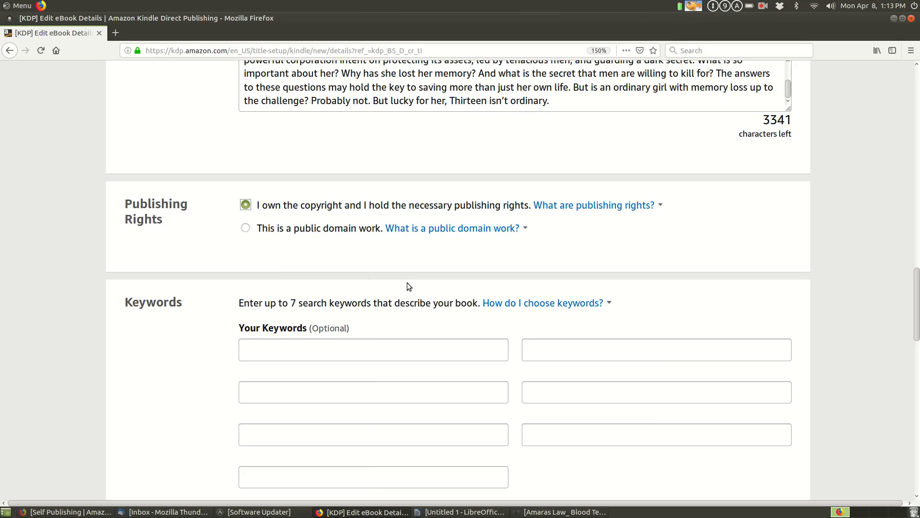
Step: Look at the empty keyword fields and read the explanation of how to choose keywords
scroll(453, 272, "down", 3)
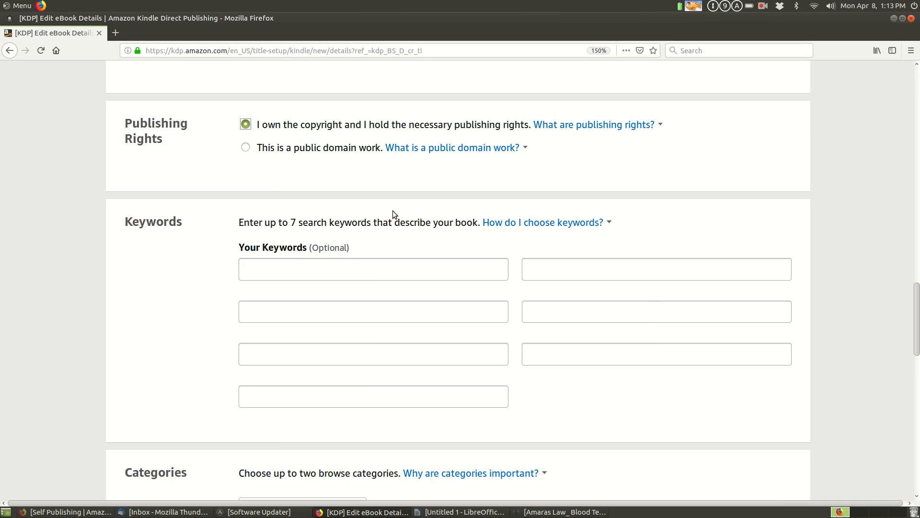
scroll(392, 209, "down", 3)
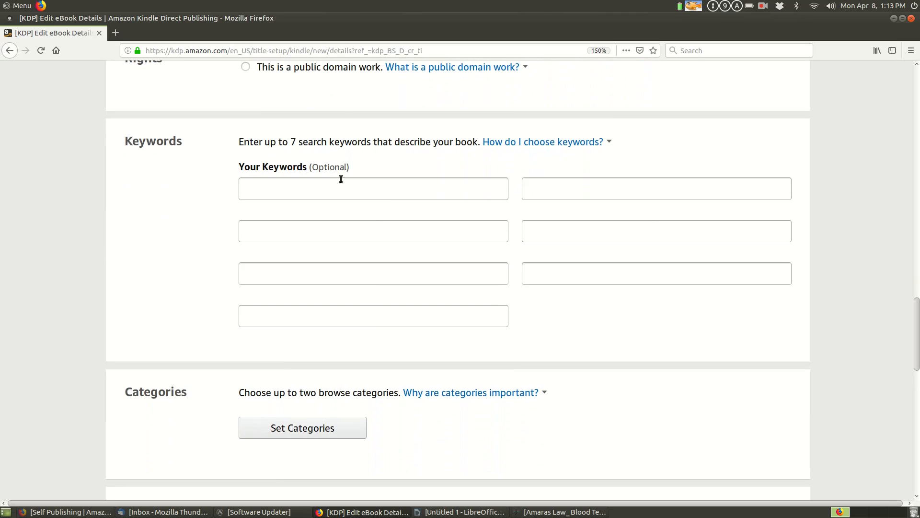
left_click(311, 195)
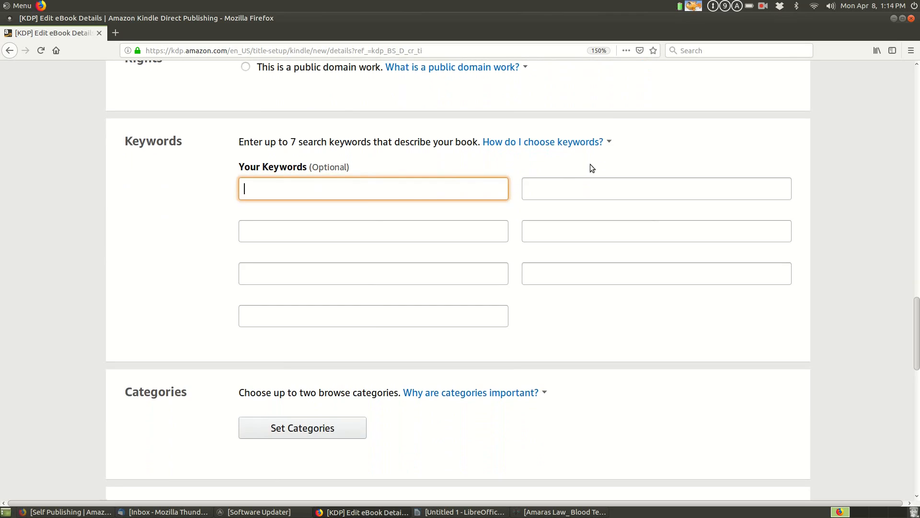
left_click(594, 142)
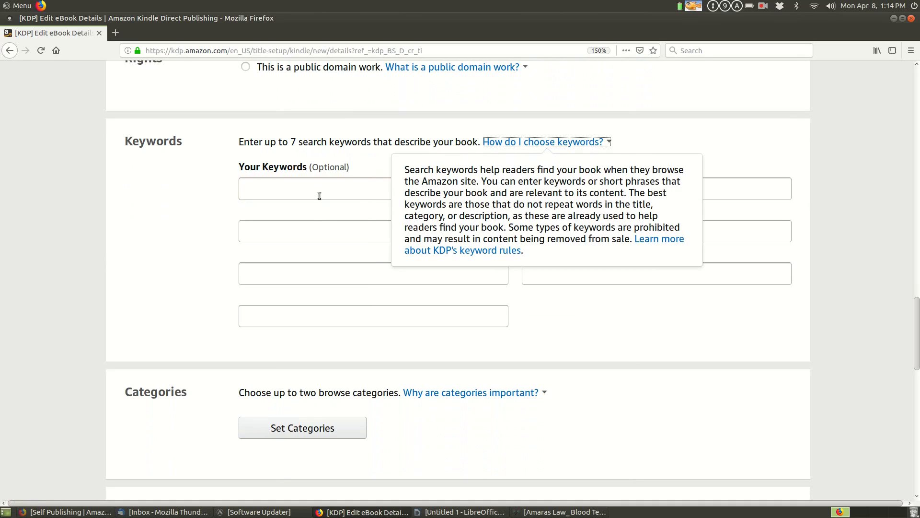
key("Escape")
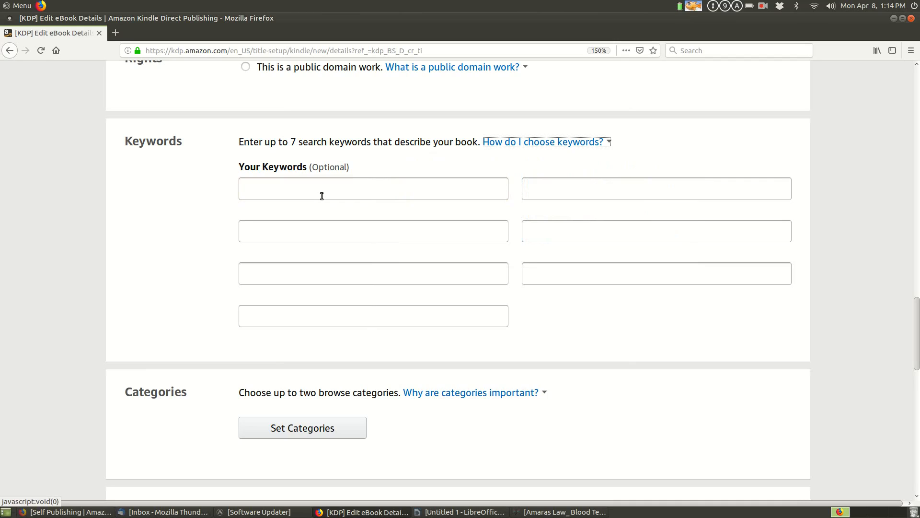
key("Return")
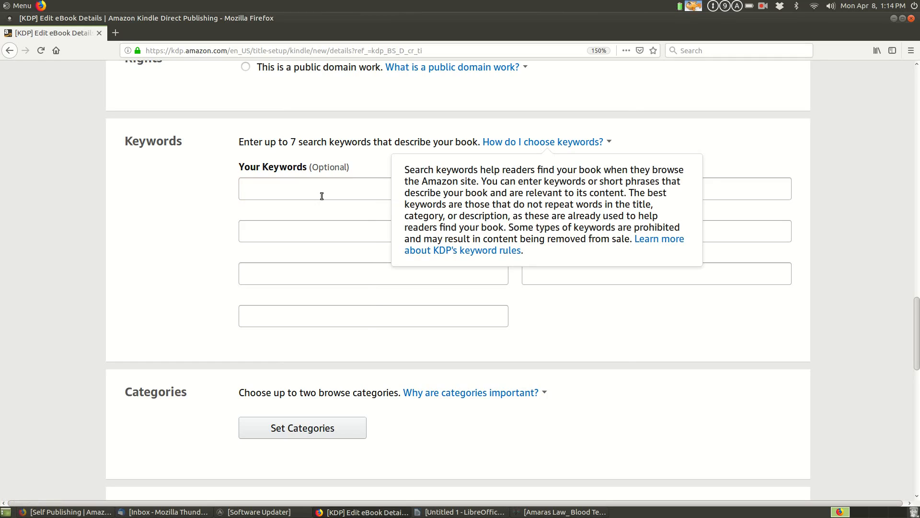
Step: Enter "Female Protagonist" and "Science Fiction" as the first two search keywords, one below the other
scroll(321, 196, "up", 1)
left_click(328, 202)
type("Fema")
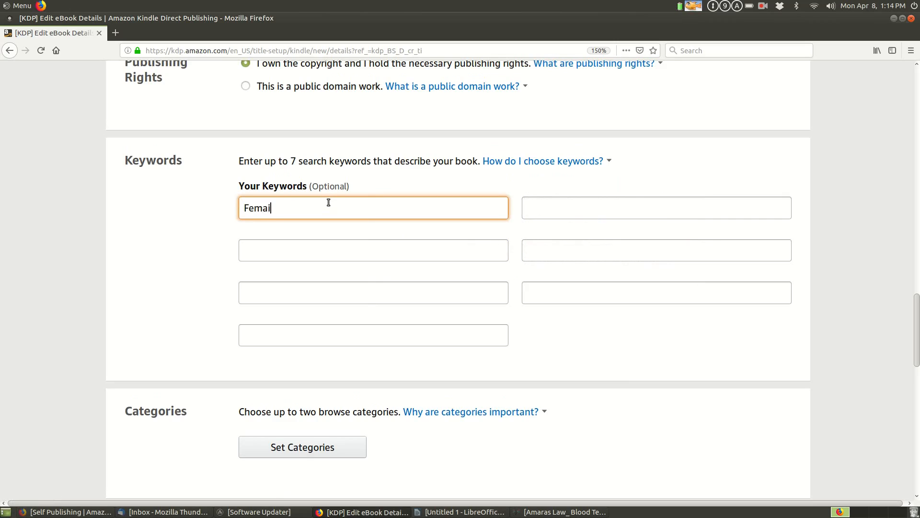
type("le Protagonisr")
key("BackSpace")
type("t")
left_click(339, 255)
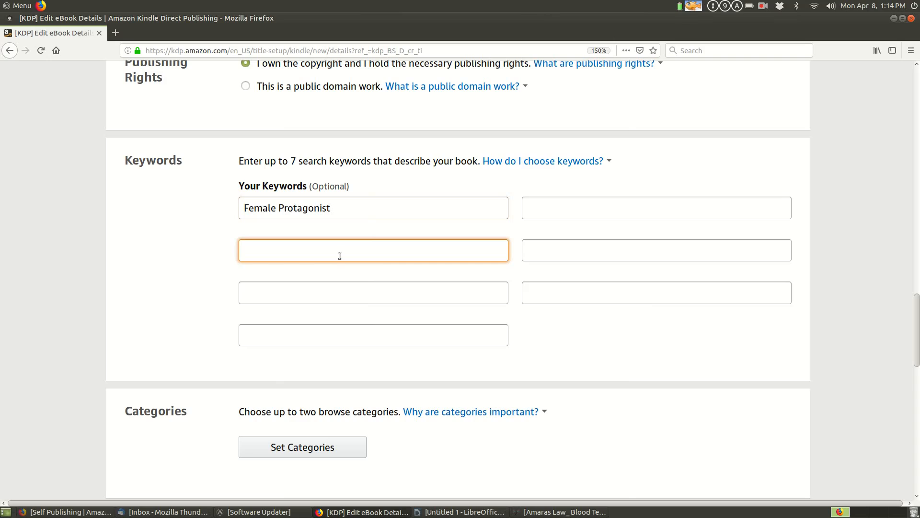
type("Science Fiction")
key("Tab")
Step: Add the keywords "Genetics" beside "Female Protagonist" and "Future" beside "Science Fiction"
scroll(339, 255, "up", 1)
left_click(542, 251)
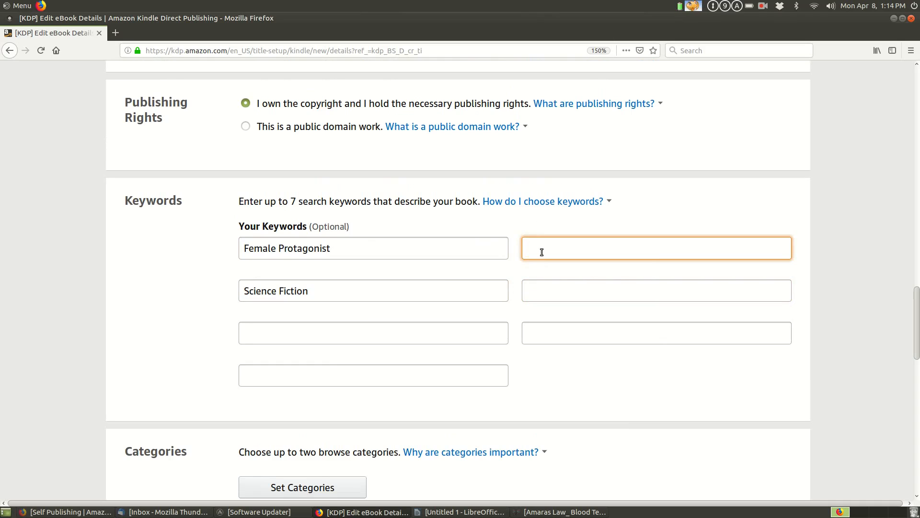
type("Genetics")
left_click(606, 286)
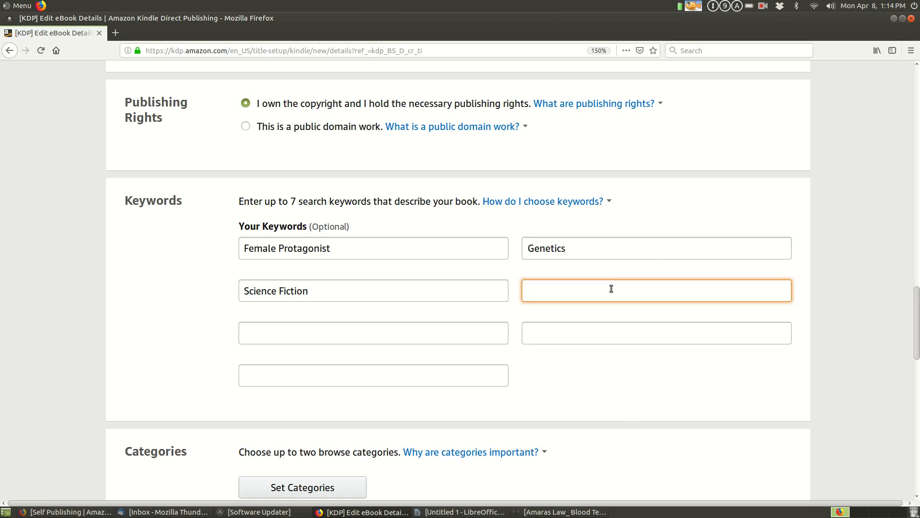
type("Future")
key("Tab")
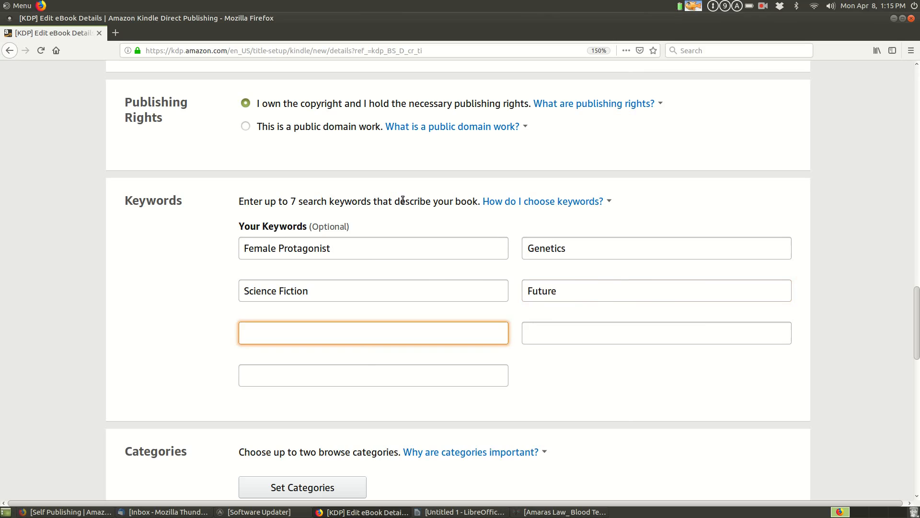
Step: Check the explanation of how to choose keywords and enter "Action" as the keyword below "Science Fiction"
left_click(533, 201)
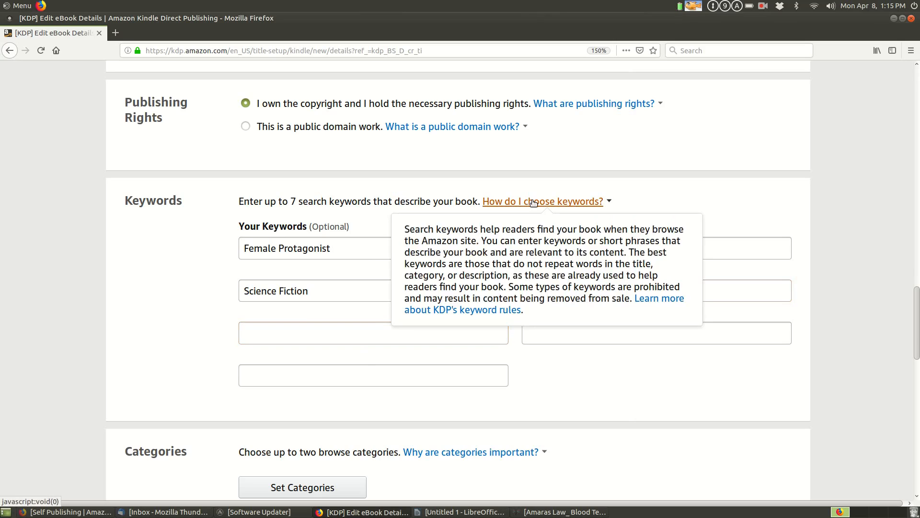
left_click(640, 197)
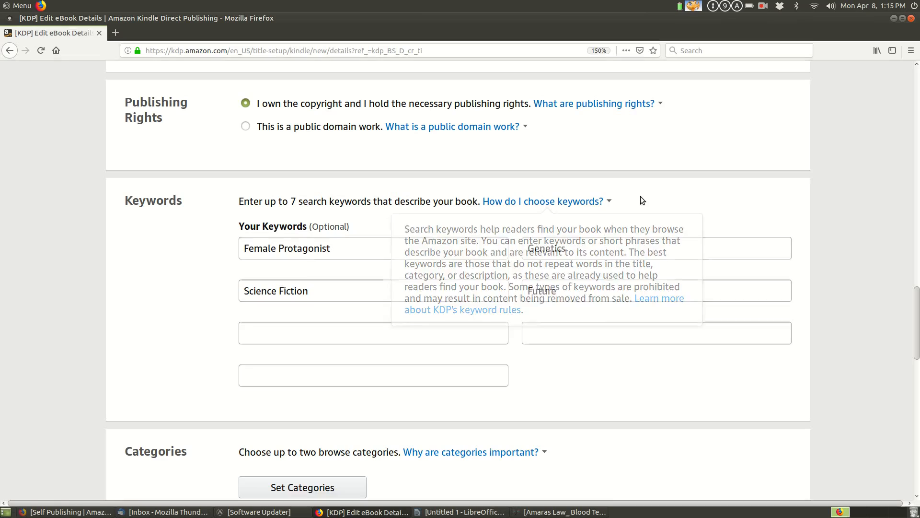
left_click(395, 331)
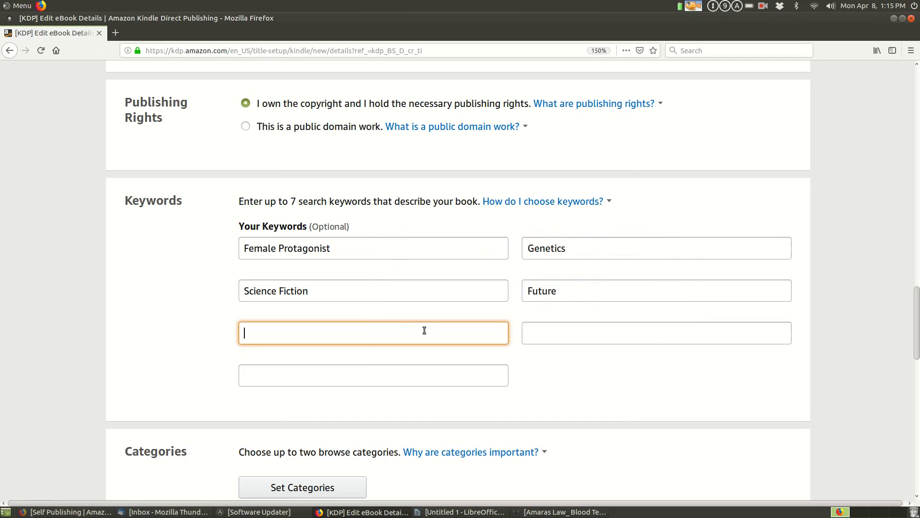
type("Action")
key("Tab")
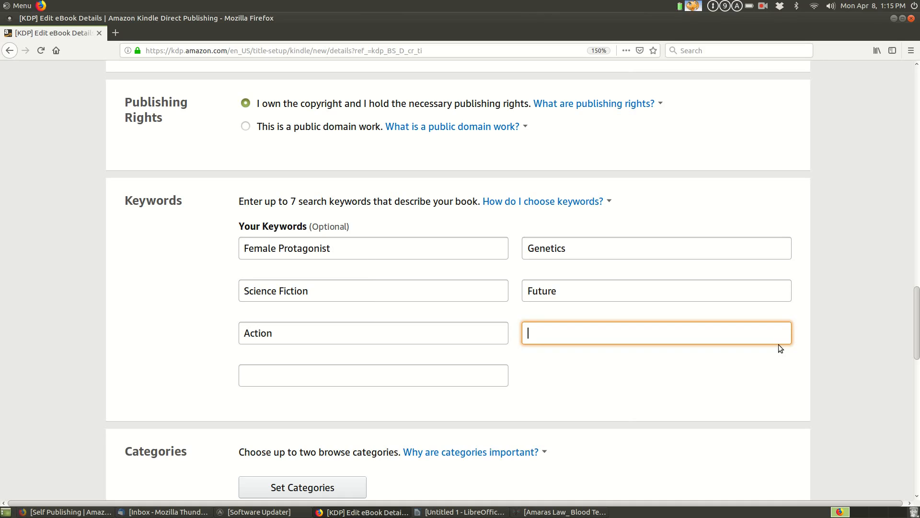
Step: Open the browse category chooser for the book and expand the Fiction group
scroll(786, 343, "down", 3)
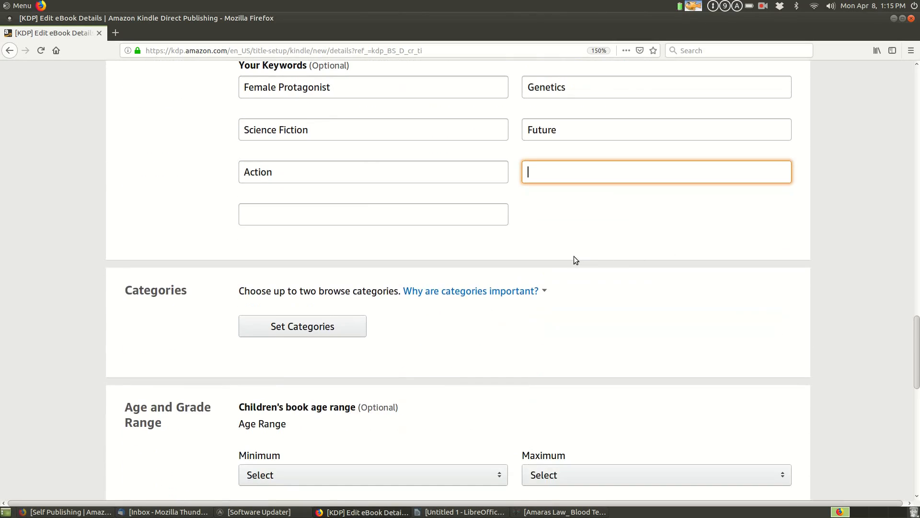
scroll(575, 259, "down", 2)
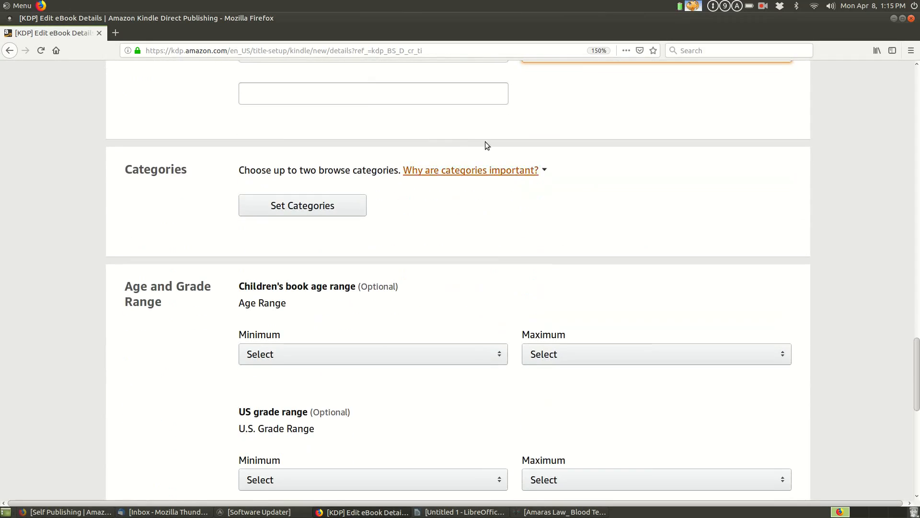
left_click(307, 206)
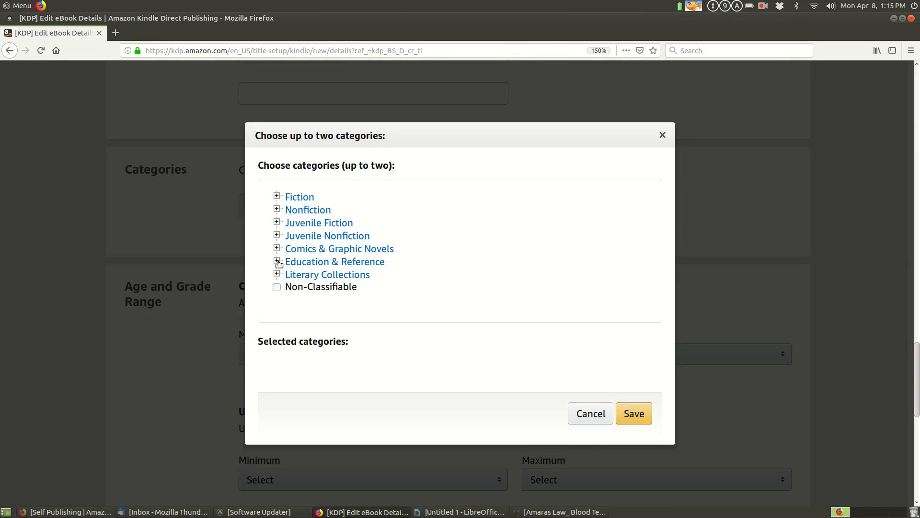
left_click(277, 197)
Step: Expand Science Fiction within Fiction and select Hard Science Fiction as the first browse category
scroll(277, 199, "down", 8)
scroll(277, 203, "down", 1)
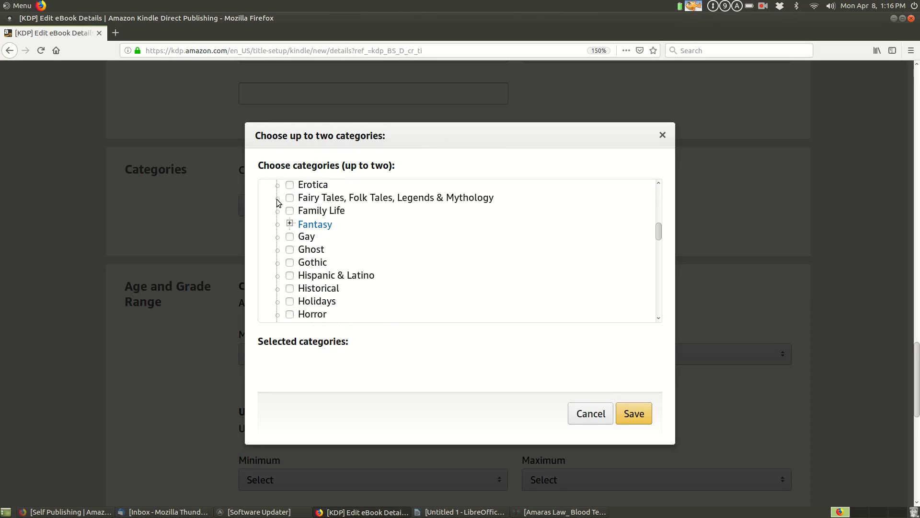
scroll(277, 203, "down", 12)
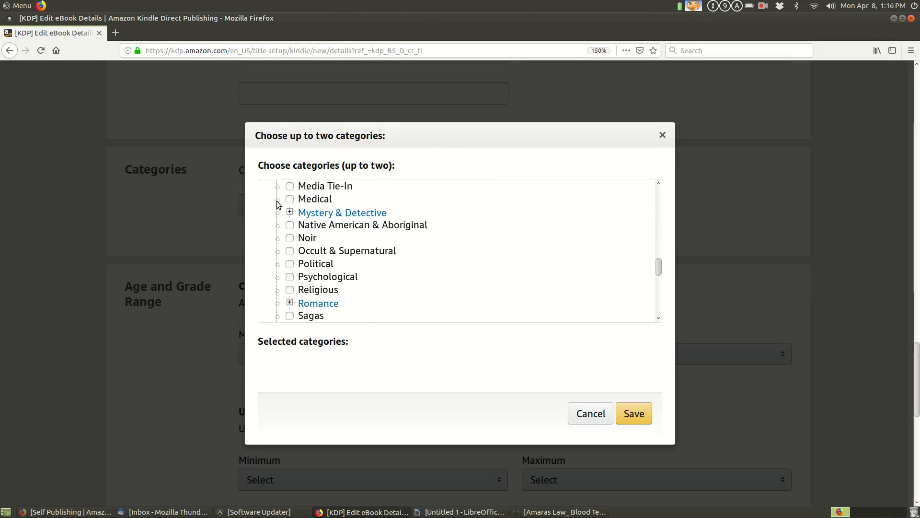
scroll(278, 207, "down", 2)
scroll(287, 202, "down", 8)
scroll(288, 230, "up", 5)
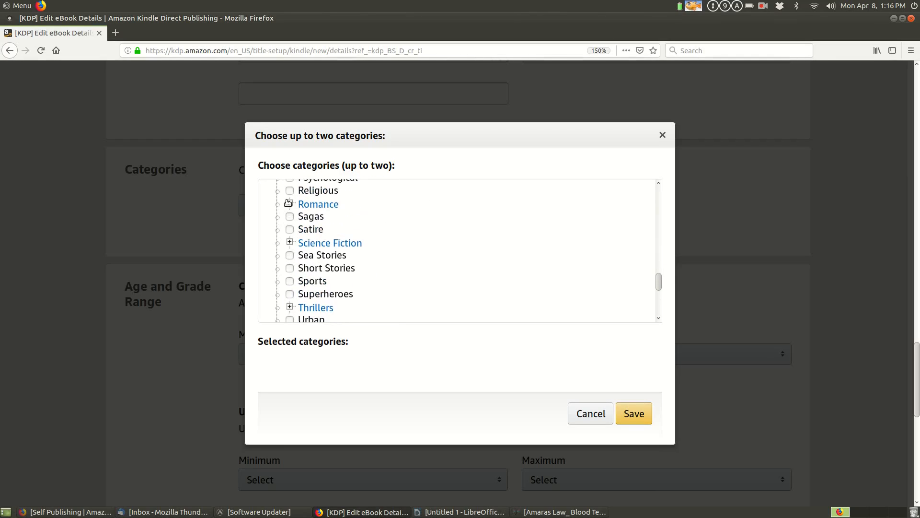
left_click(290, 243)
scroll(290, 244, "down", 3)
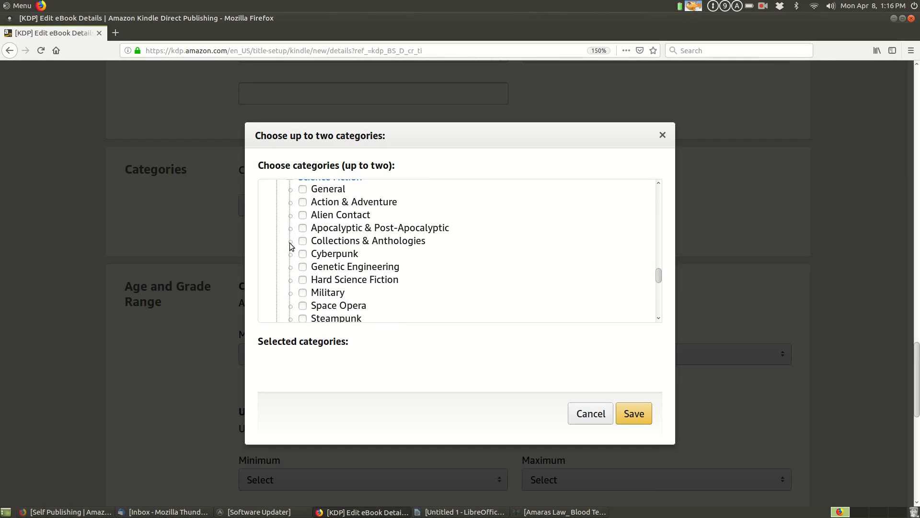
left_click(303, 280)
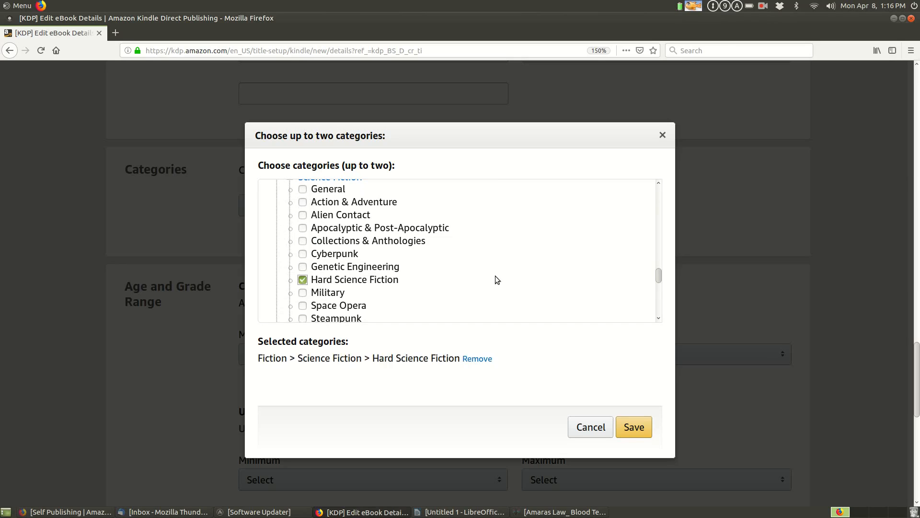
Step: Look through the Science Fiction subcategories, the remaining Fiction categories and the expanded Thrillers group for a suitable second category
scroll(436, 261, "up", 4)
scroll(384, 252, "down", 5)
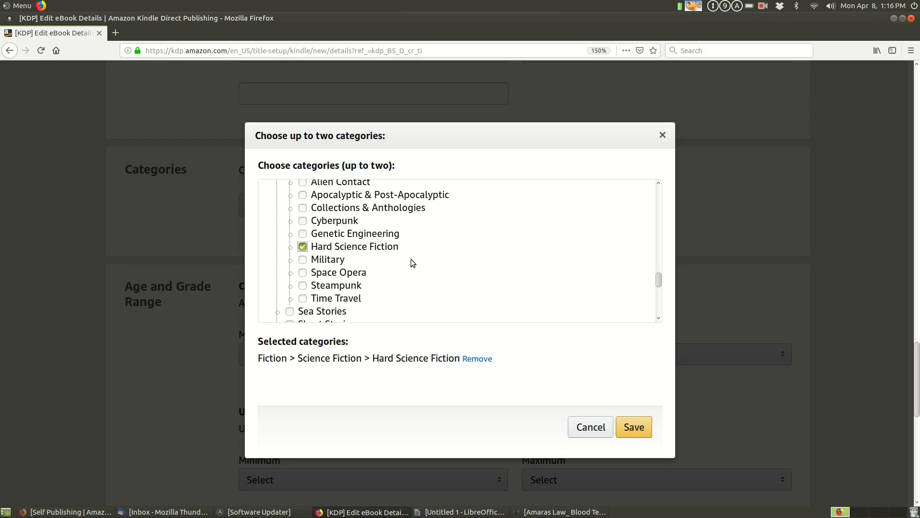
scroll(418, 249, "down", 3)
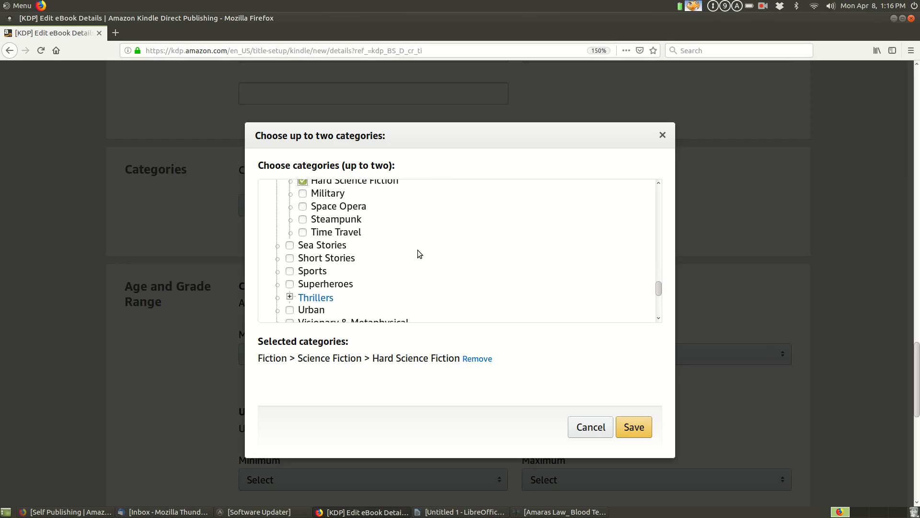
scroll(286, 261, "down", 2)
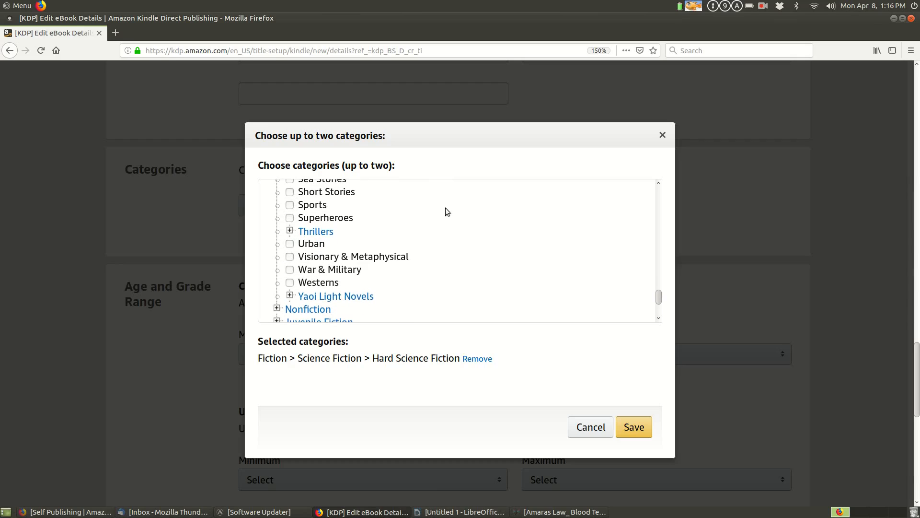
scroll(433, 218, "up", 5)
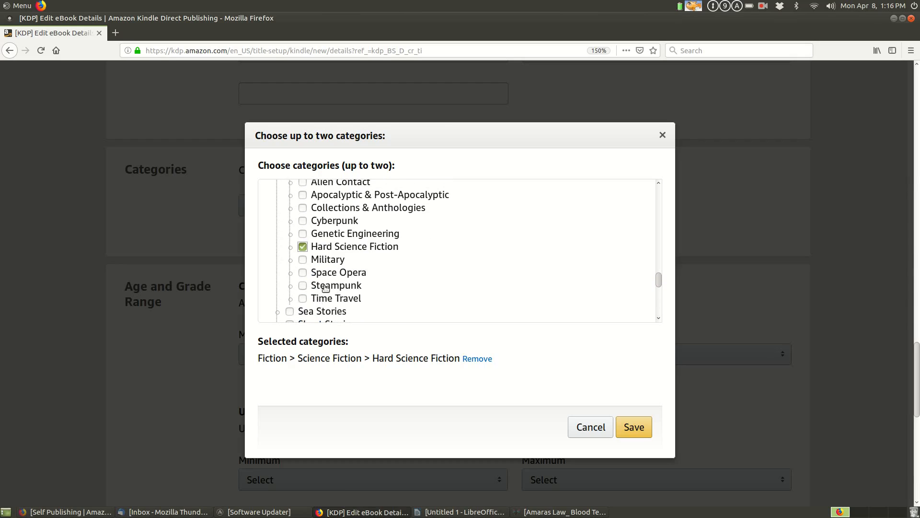
scroll(340, 266, "up", 1)
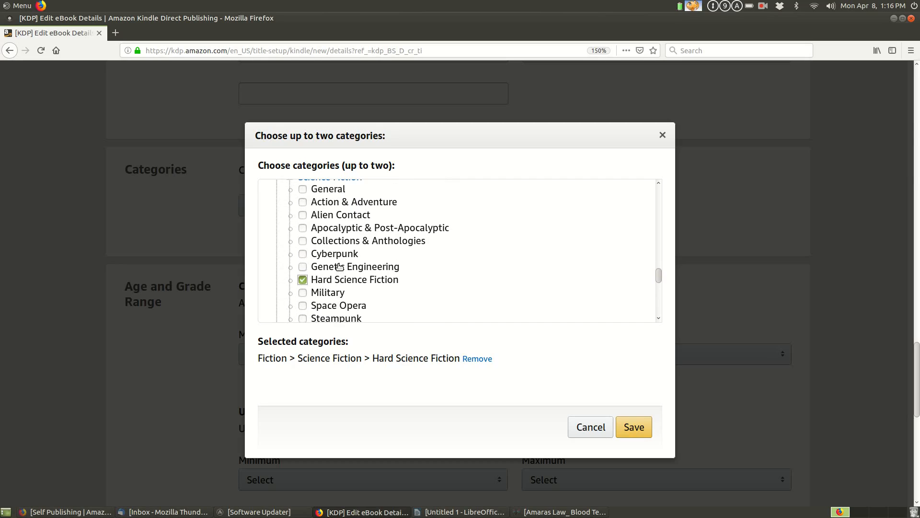
scroll(343, 263, "up", 3)
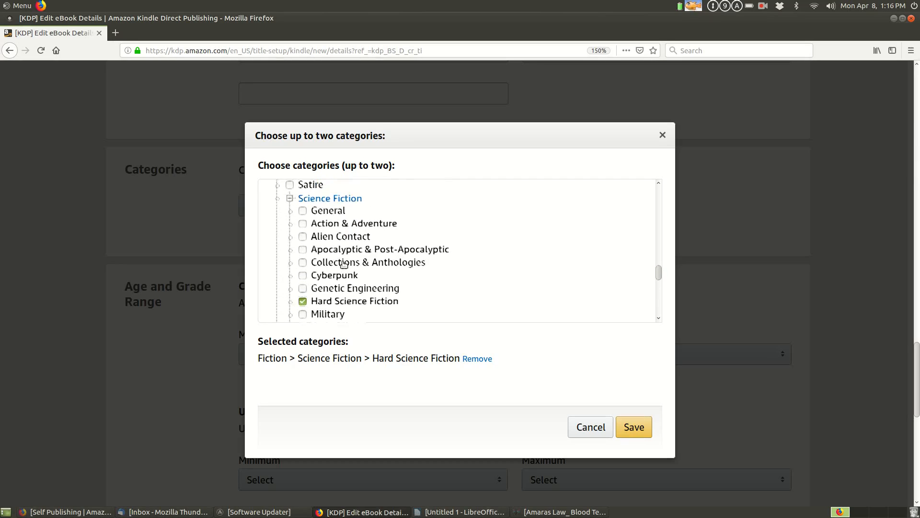
scroll(383, 259, "down", 10)
scroll(335, 230, "up", 3)
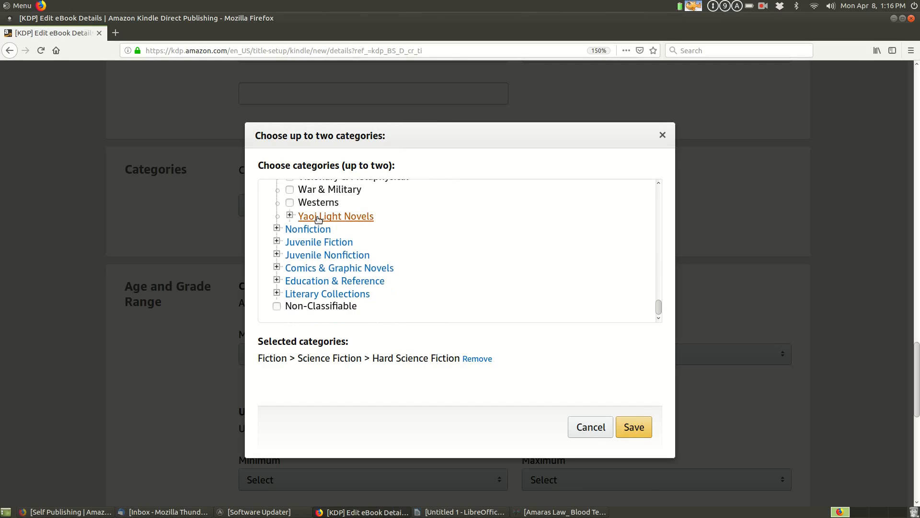
left_click(301, 249)
scroll(391, 223, "down", 3)
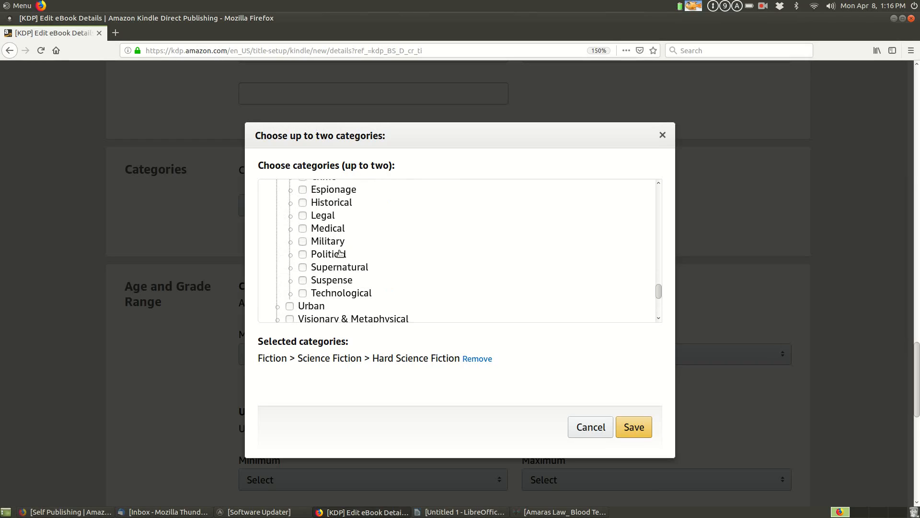
scroll(319, 295, "up", 6)
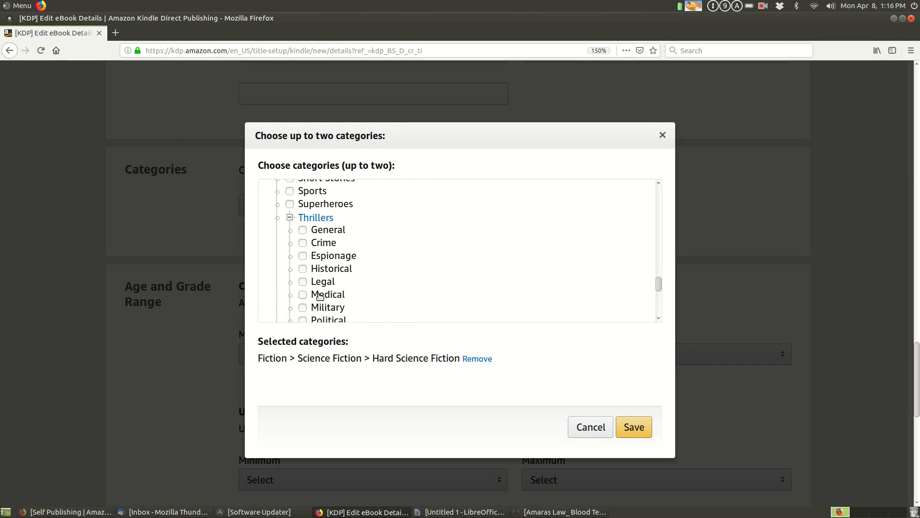
scroll(319, 296, "up", 3)
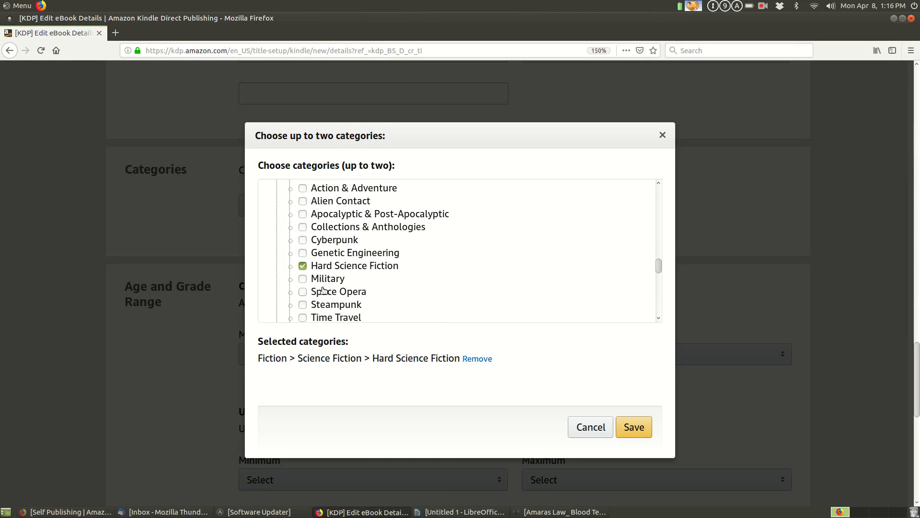
Step: Select Action & Adventure under Science Fiction as the second browse category and save the category selection
left_click(303, 188)
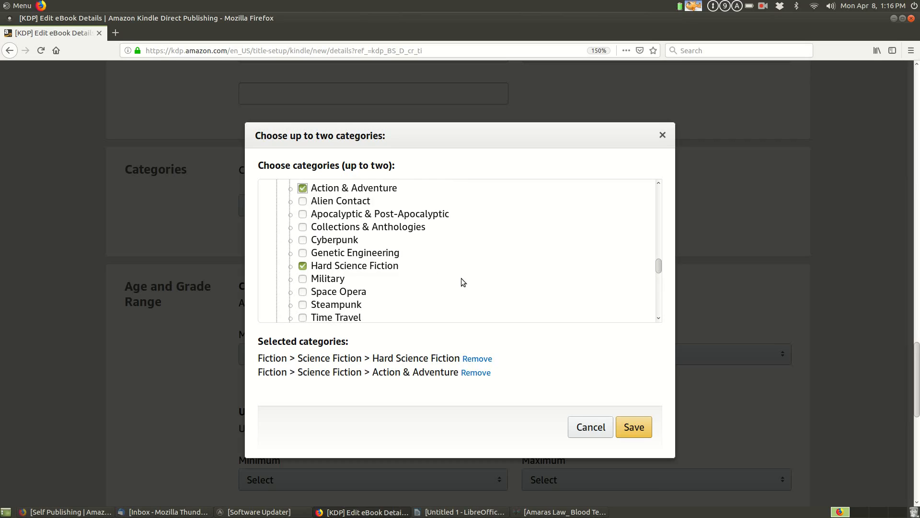
scroll(463, 278, "down", 5)
left_click(635, 428)
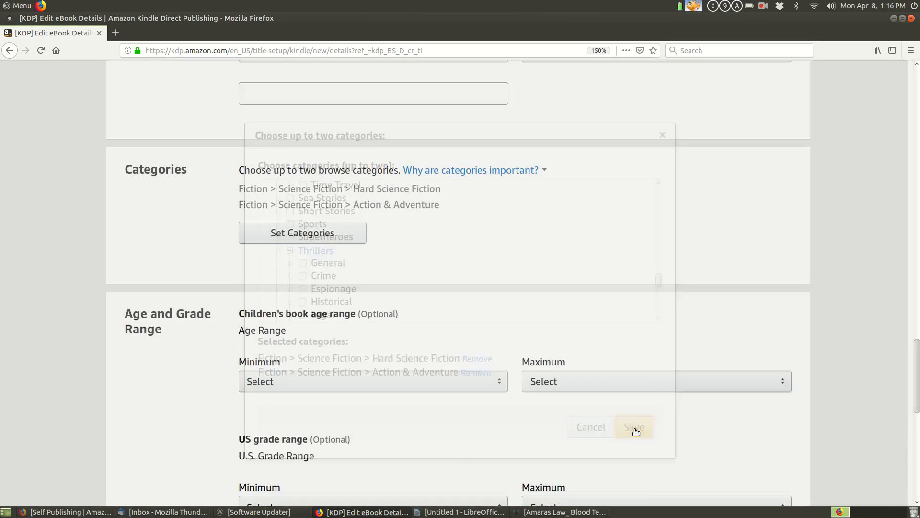
Step: Leave the age and grade ranges unset, keep "I am ready to release my book now", and save and continue to the eBook content
scroll(332, 347, "down", 5)
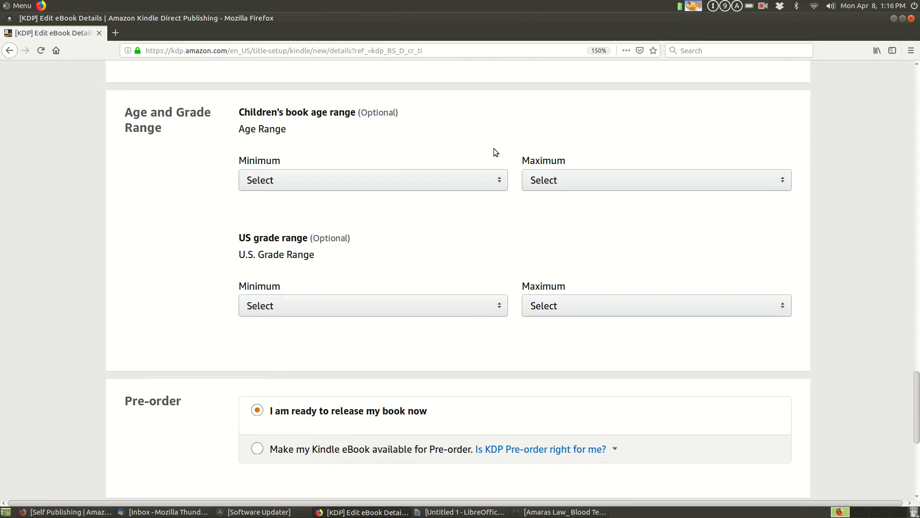
scroll(283, 243, "down", 3)
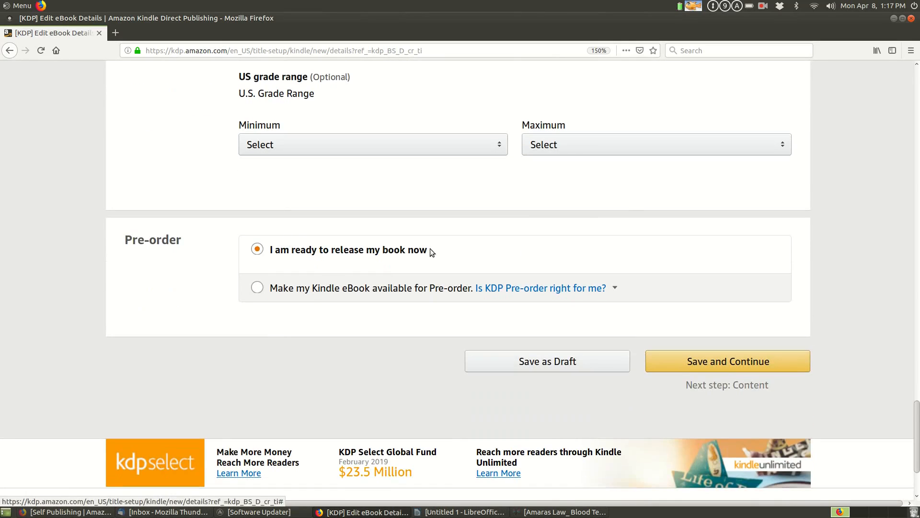
left_click(721, 361)
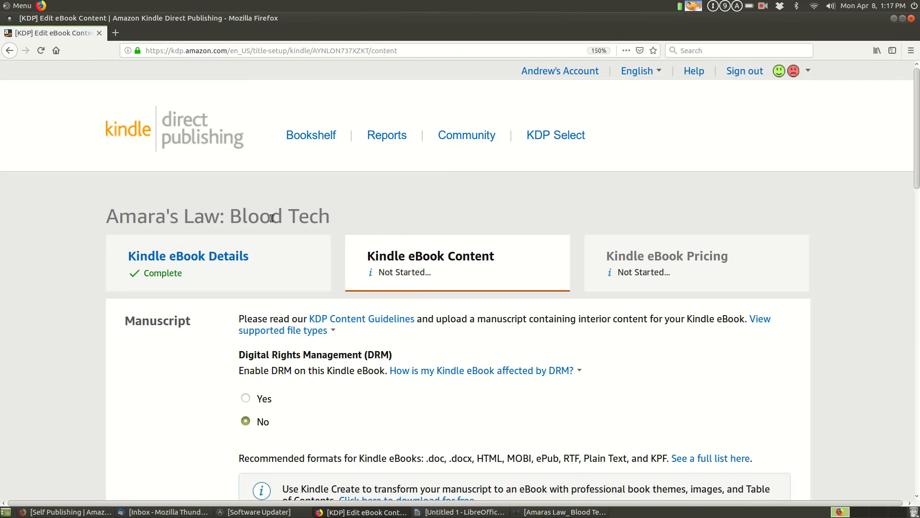
Step: Examine the manuscript, DRM and cover options on the Kindle eBook Content page, including the recommended manuscript formats
scroll(272, 218, "down", 4)
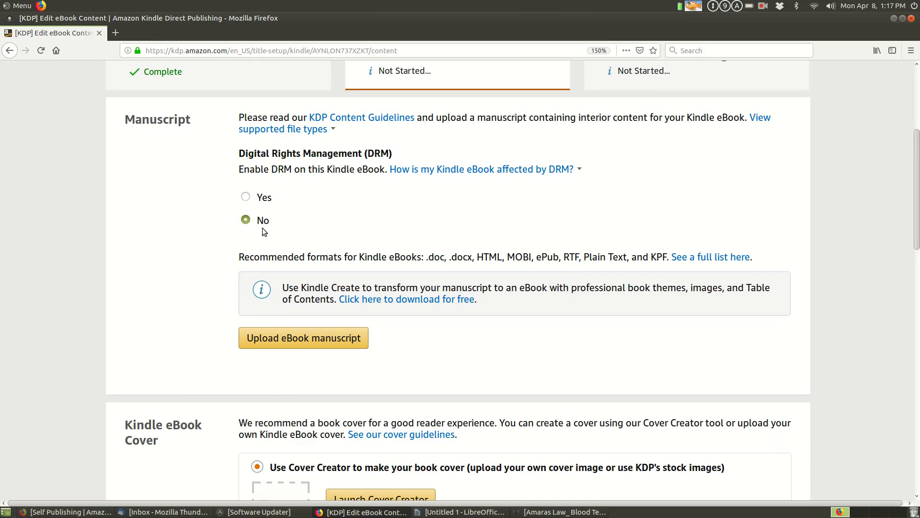
scroll(267, 230, "down", 5)
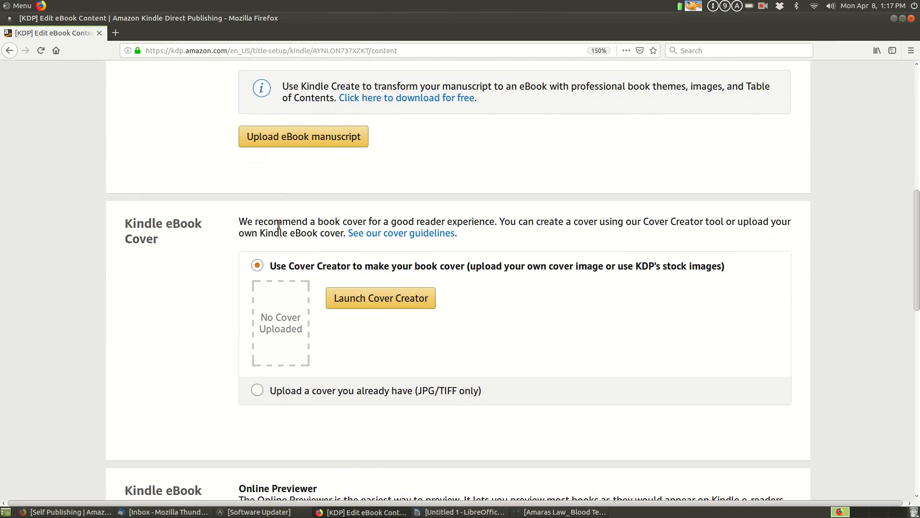
scroll(283, 213, "up", 4)
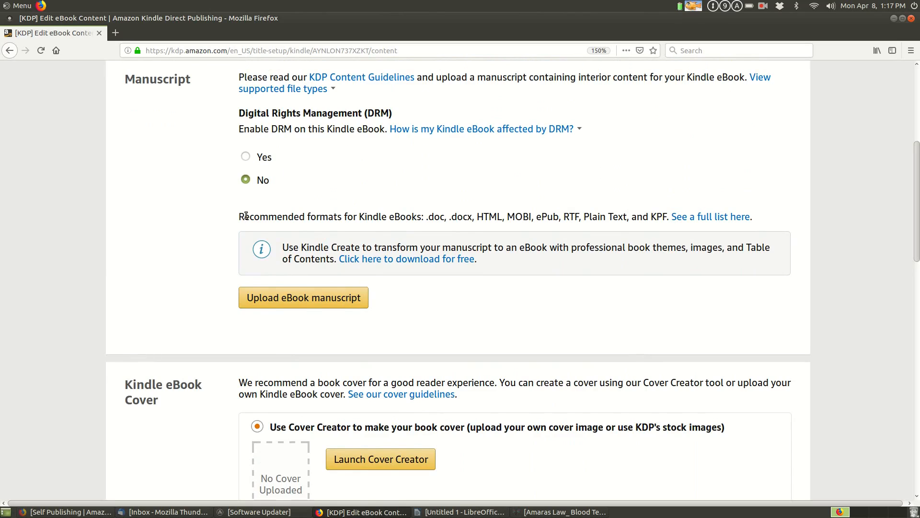
scroll(246, 215, "down", 3)
scroll(212, 219, "up", 5)
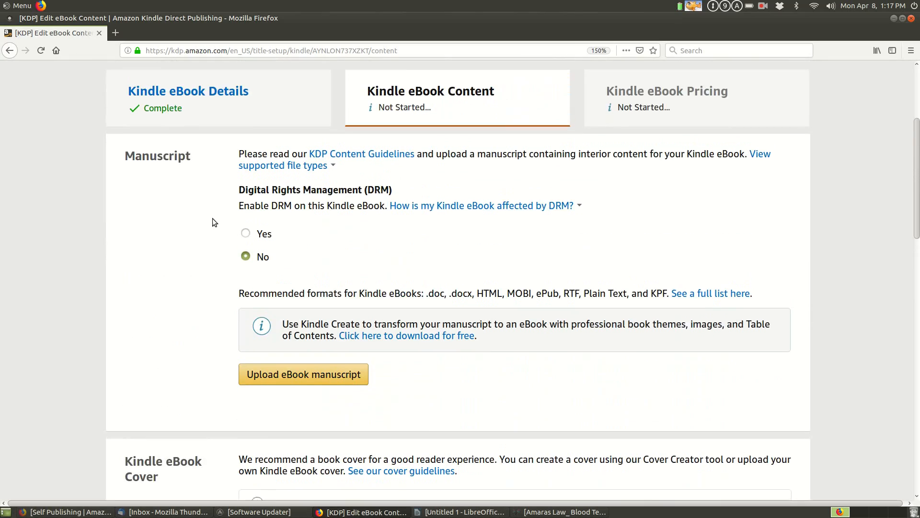
scroll(214, 221, "down", 3)
scroll(211, 217, "down", 2)
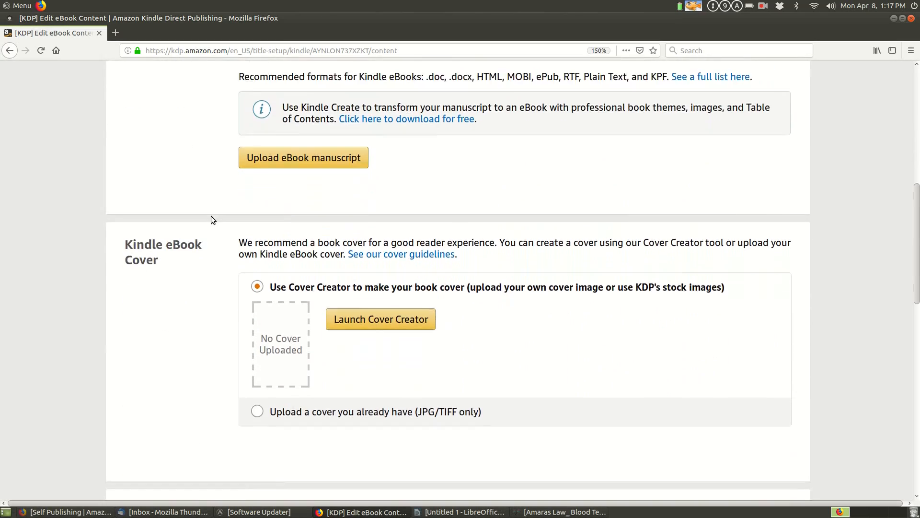
scroll(209, 211, "up", 3)
scroll(209, 215, "up", 1)
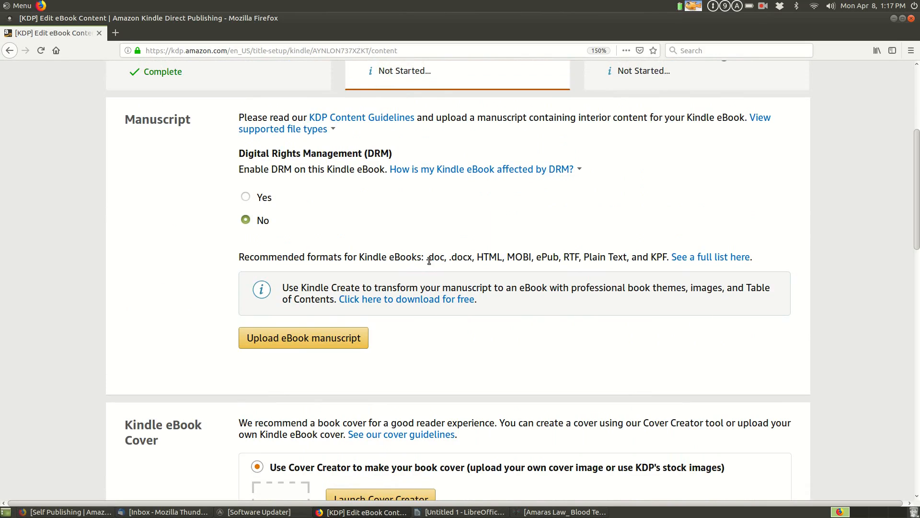
left_click_drag(429, 258, 559, 262)
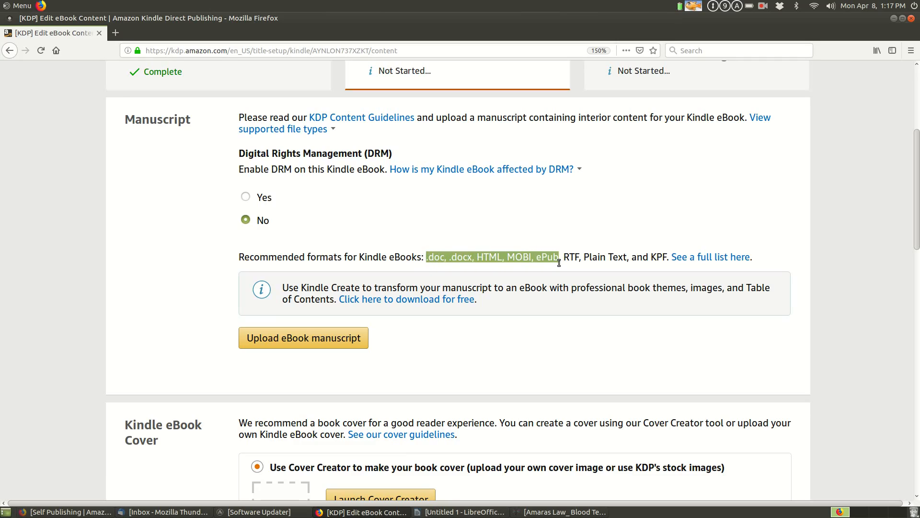
left_click(467, 258)
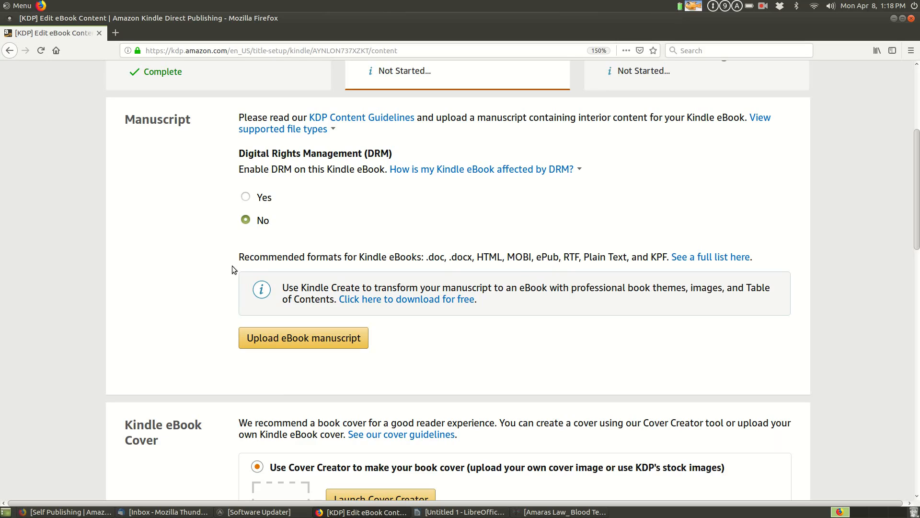
Step: Upload Amara's Law_For-release.docx from the book 1 Amaras Law project's Final Revision For Release/For release folder as the eBook manuscript
scroll(232, 265, "down", 3)
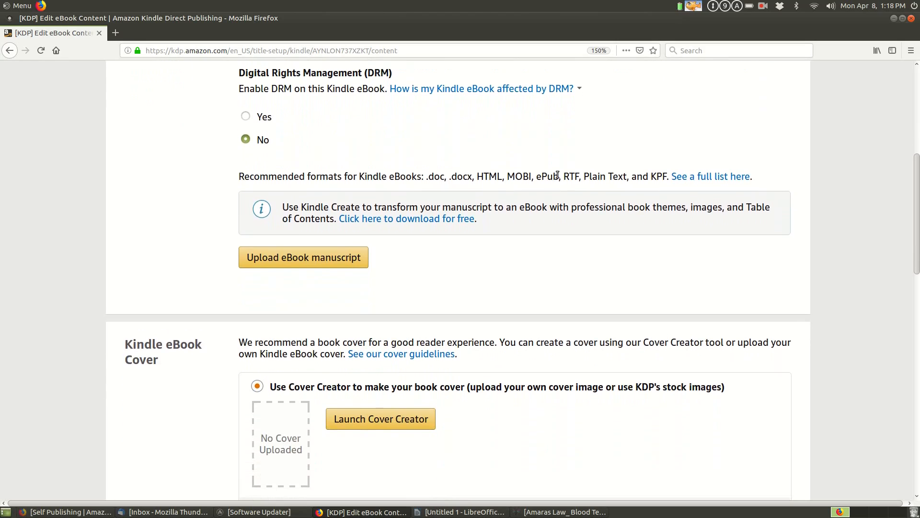
left_click(297, 260)
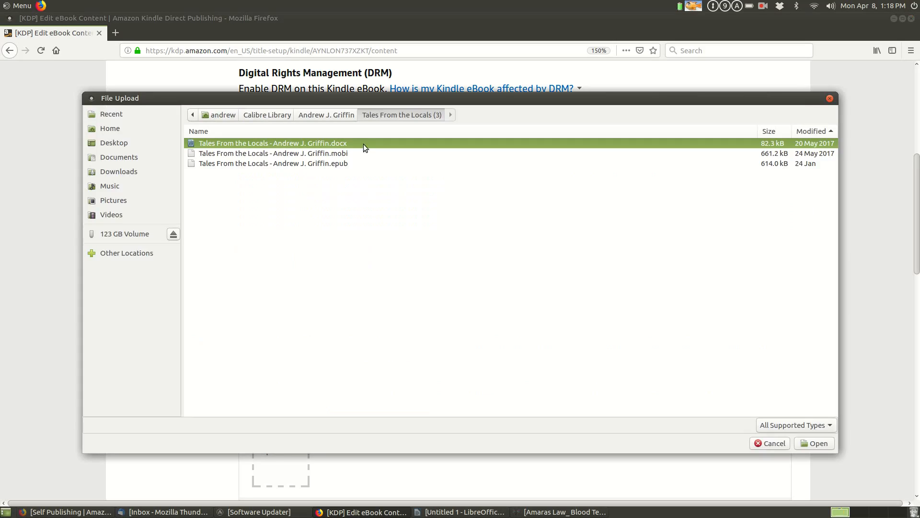
left_click(221, 116)
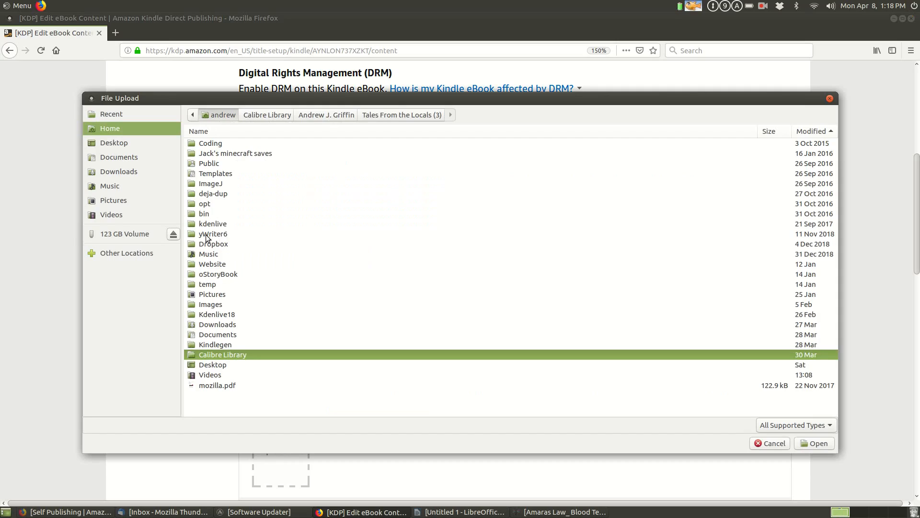
left_click(224, 131)
double_click(224, 194)
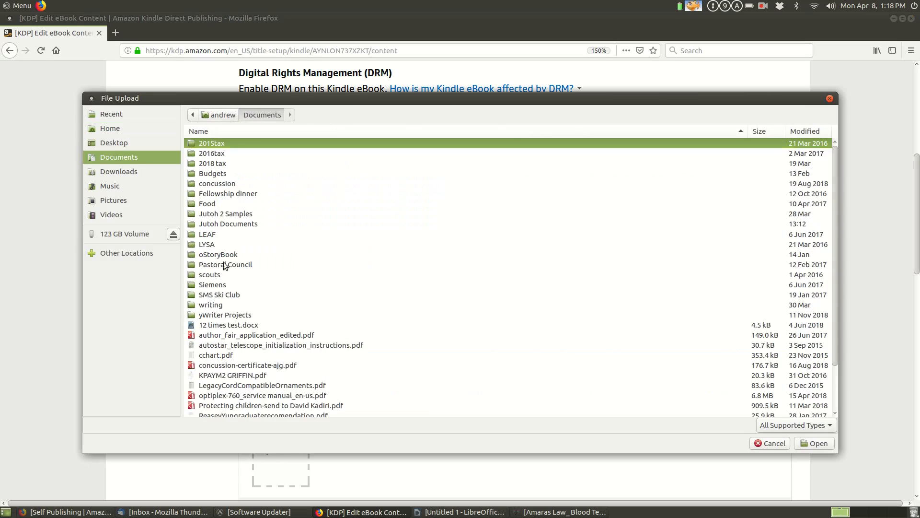
double_click(213, 306)
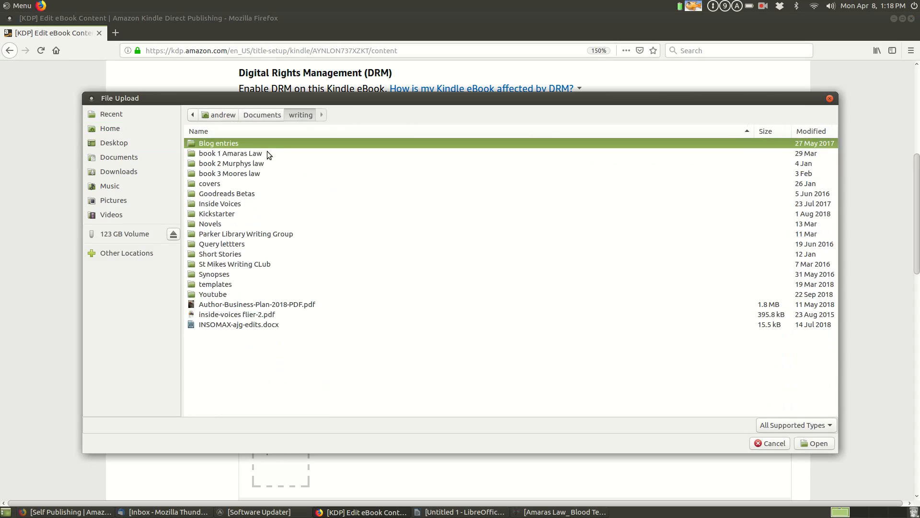
double_click(228, 154)
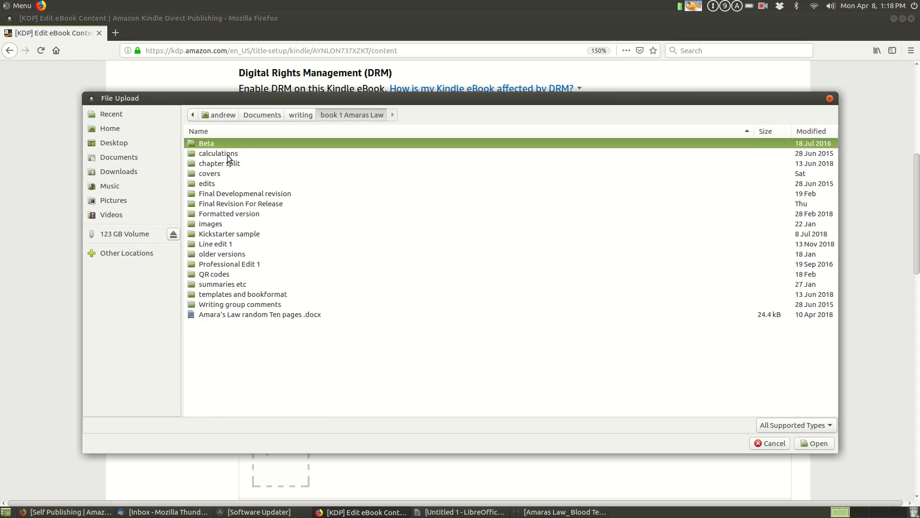
double_click(234, 205)
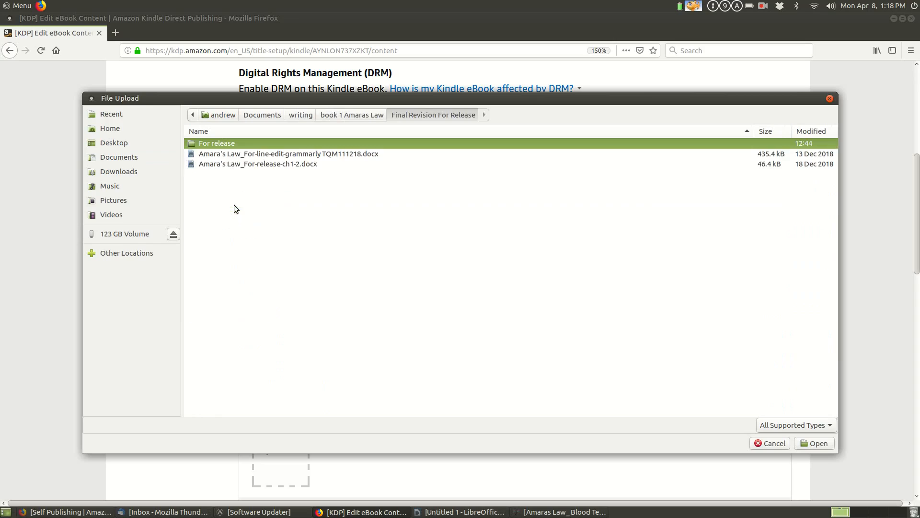
double_click(217, 145)
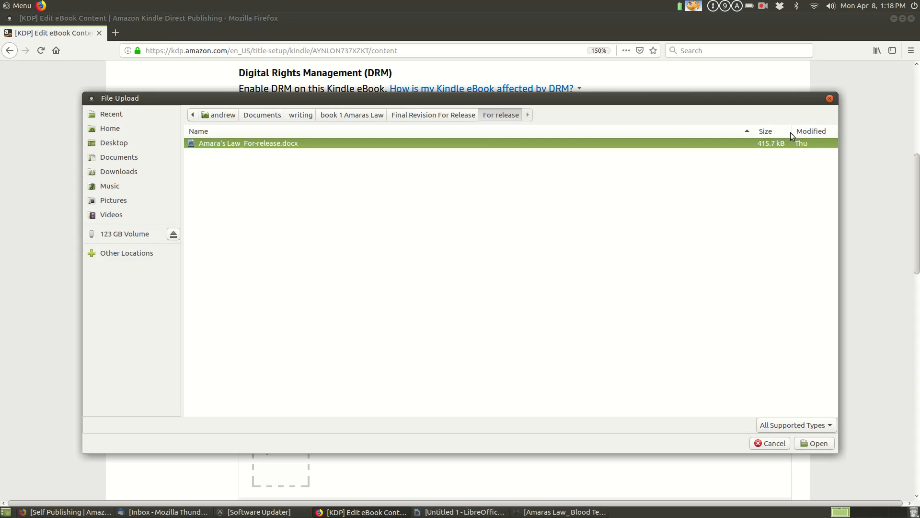
left_click(814, 443)
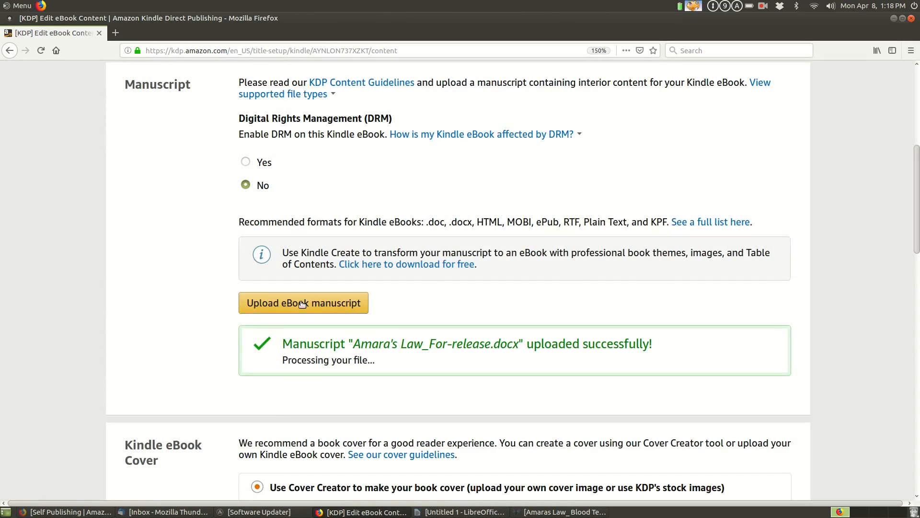
Step: Examine the Kindle eBook Cover options, comparing Cover Creator with uploading an existing JPG/TIFF cover
scroll(348, 268, "down", 3)
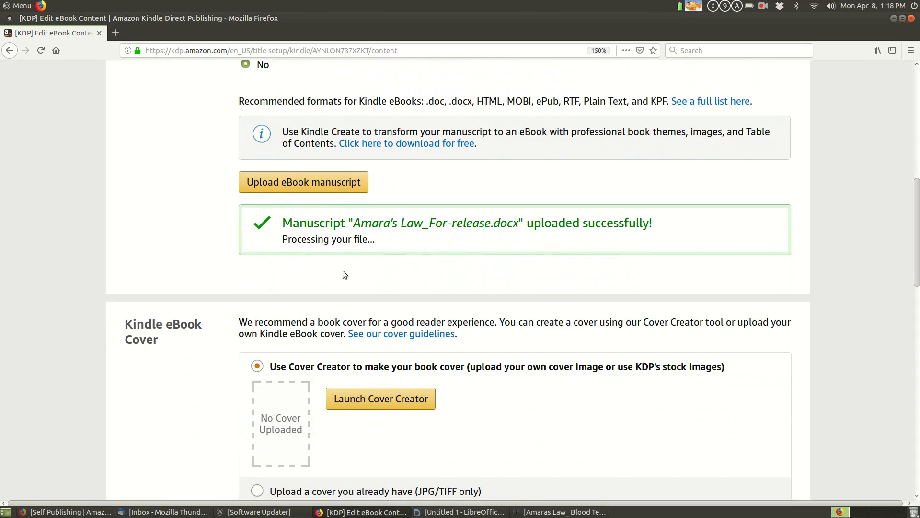
scroll(225, 286, "down", 2)
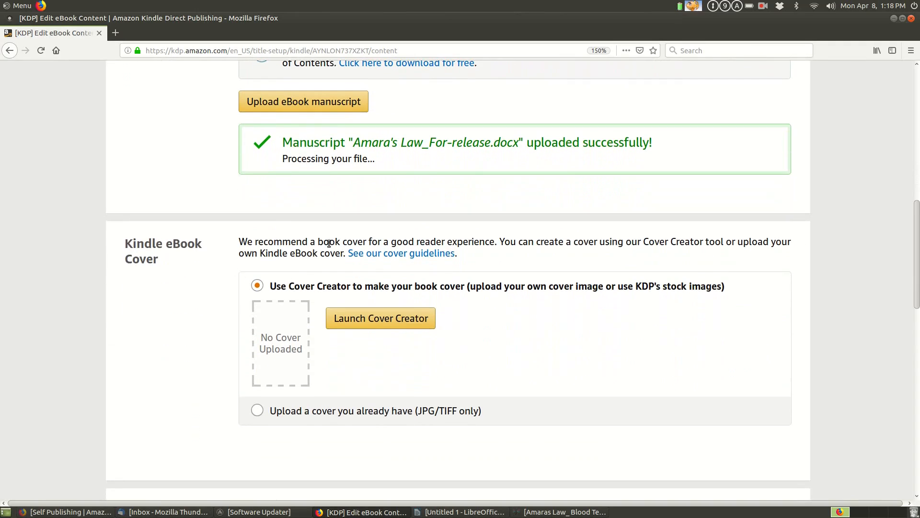
scroll(214, 257, "down", 3)
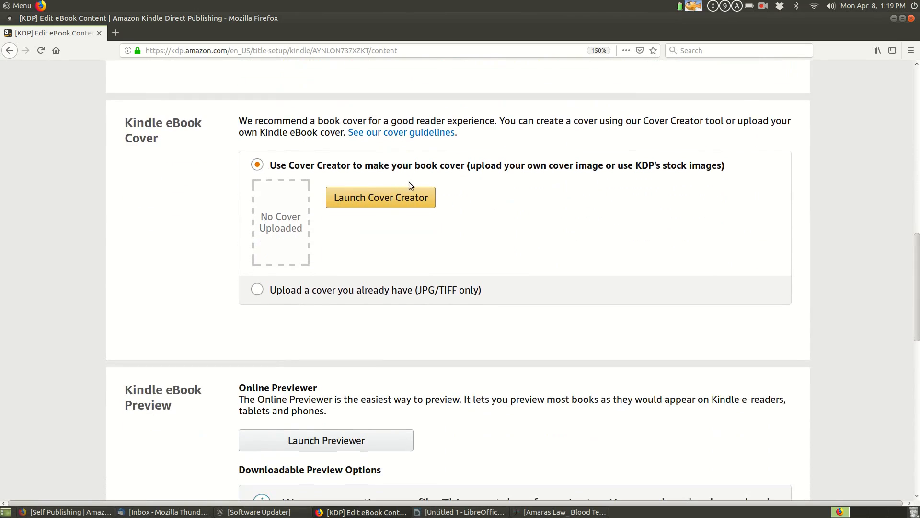
left_click(441, 293)
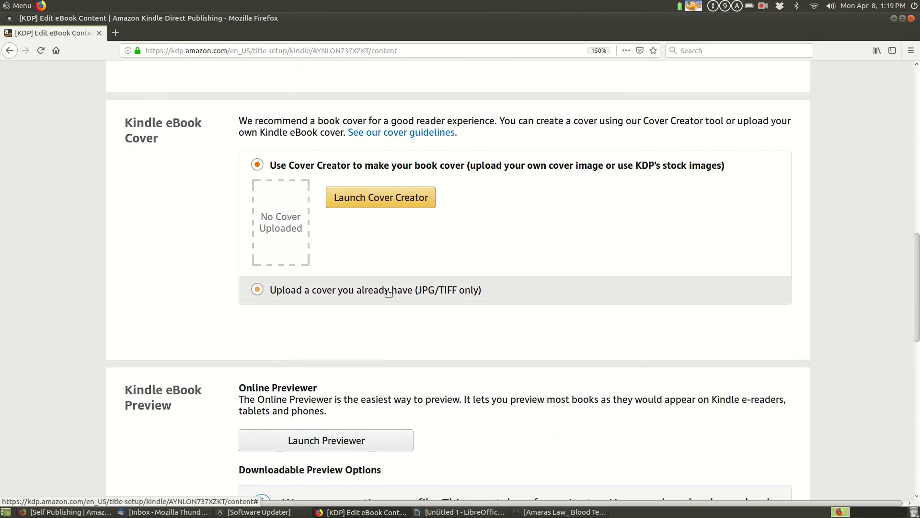
scroll(177, 242, "up", 4)
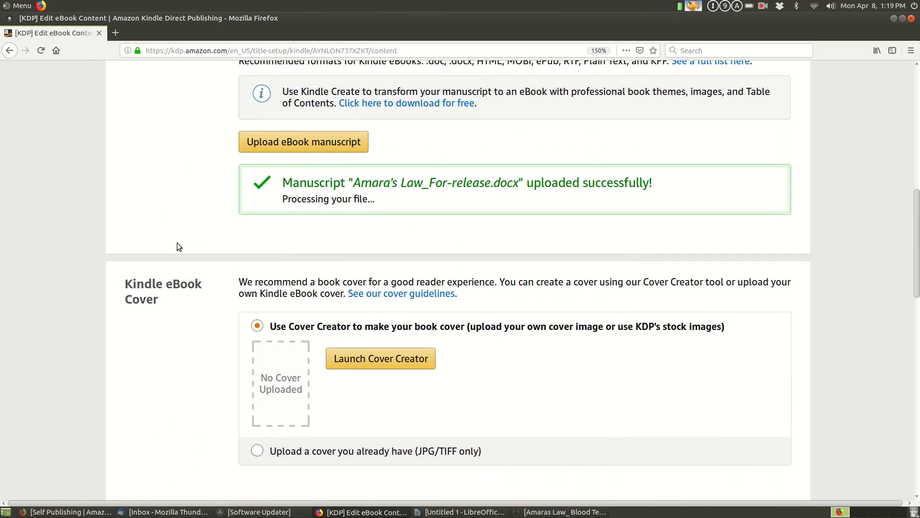
scroll(180, 243, "down", 3)
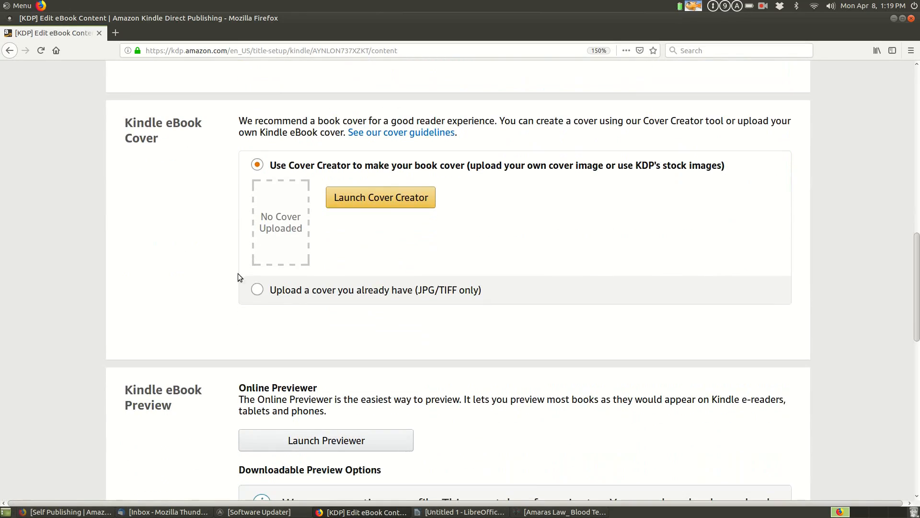
left_click(284, 296)
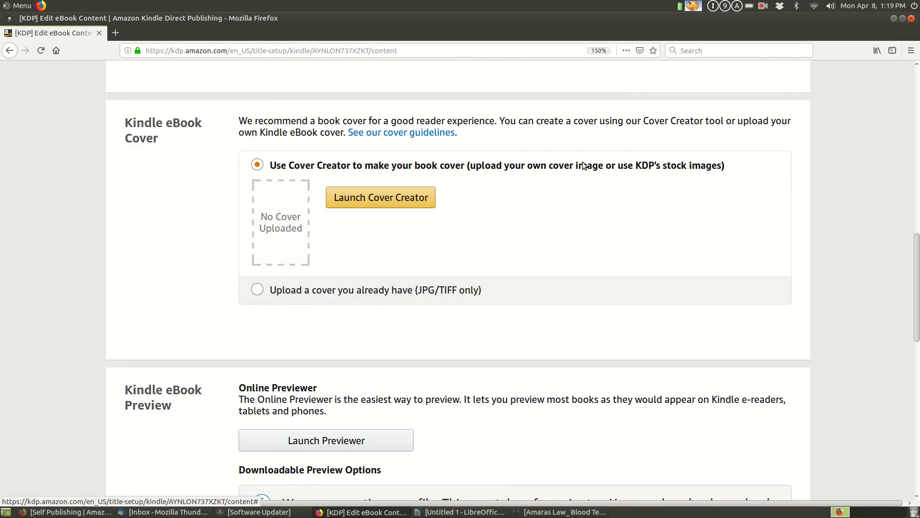
left_click(347, 282)
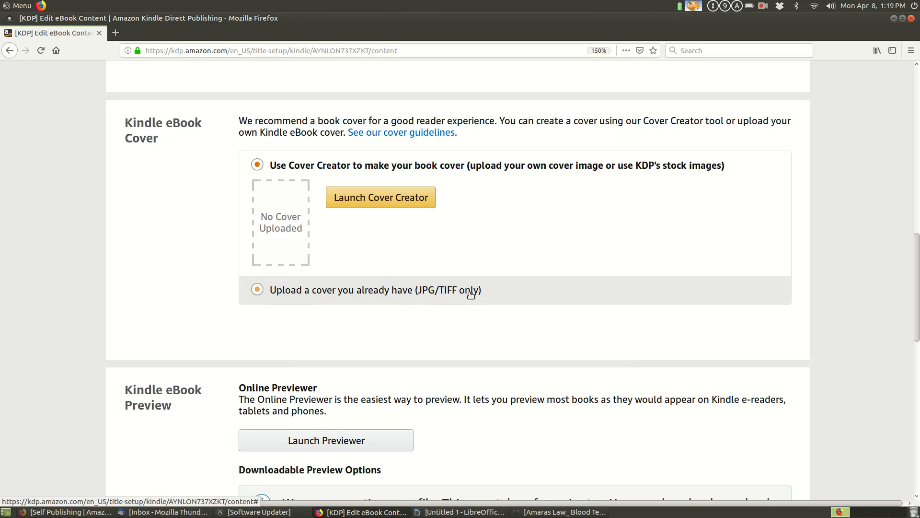
Step: Launch Cover Creator, continue past its introduction and choose to get the cover image from the computer
left_click(387, 199)
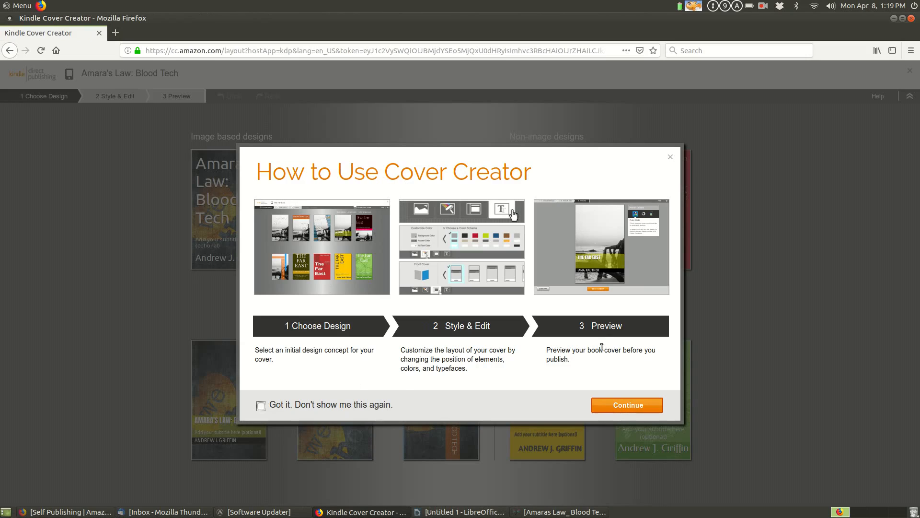
left_click(621, 406)
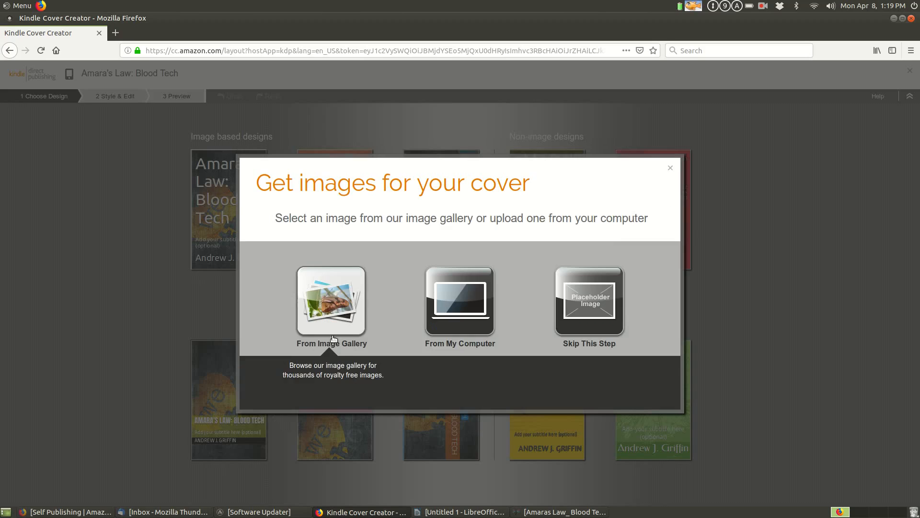
left_click(455, 302)
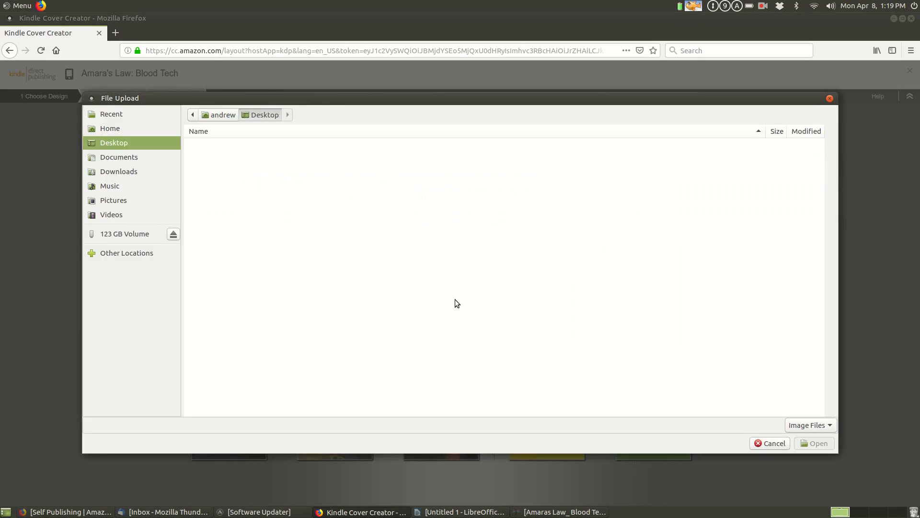
Step: Try bloodtech-v2-kindle.jpg from the Final Covers folder in Cover Creator's designs, and close Cover Creator without choosing a design
left_click(219, 115)
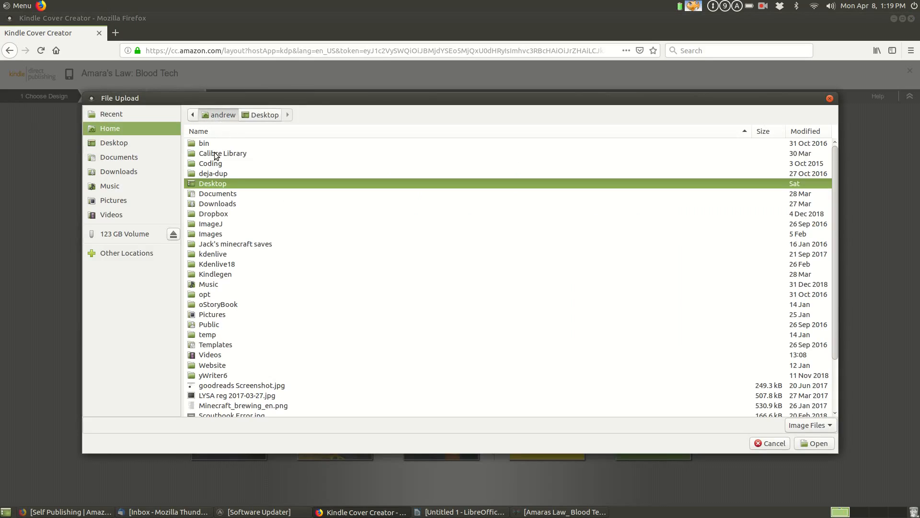
double_click(219, 191)
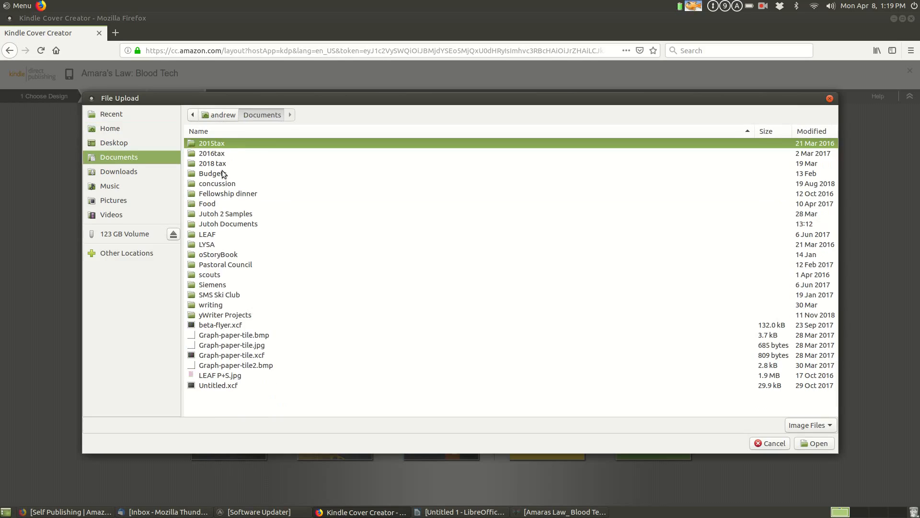
double_click(211, 307)
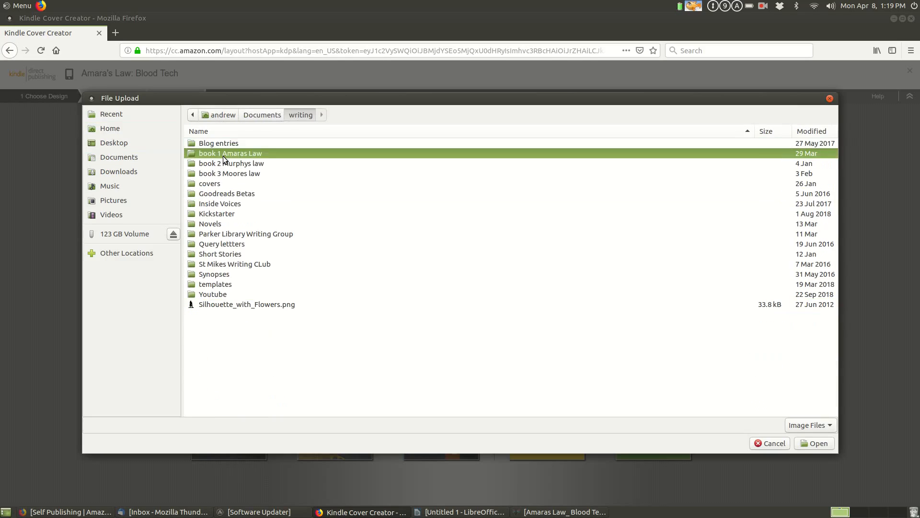
double_click(223, 154)
double_click(209, 173)
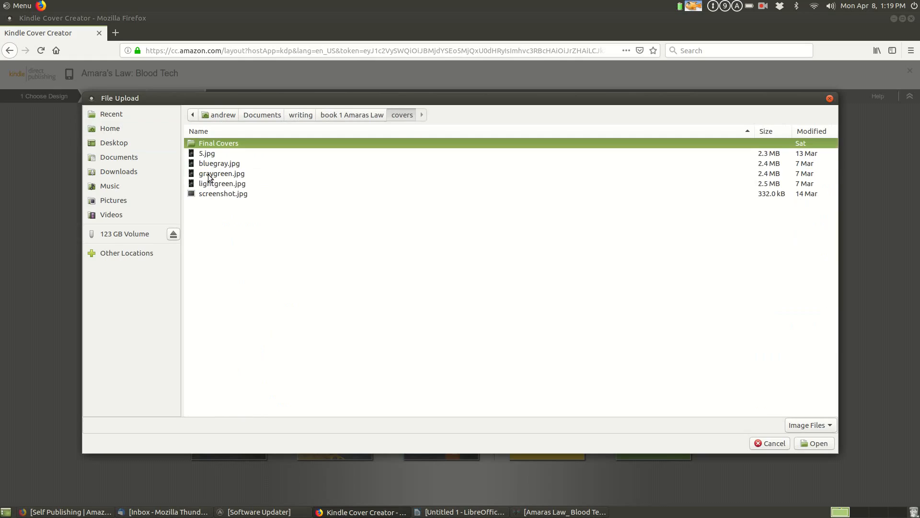
double_click(232, 141)
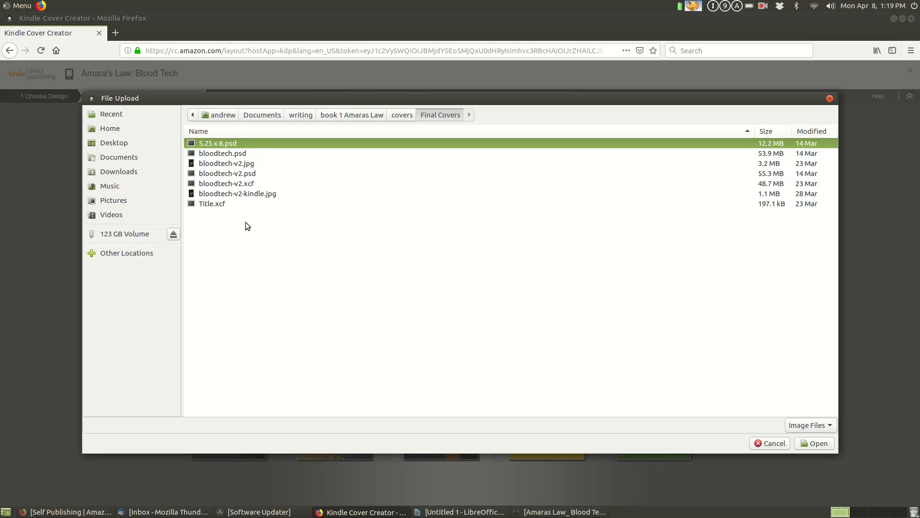
left_click(250, 186)
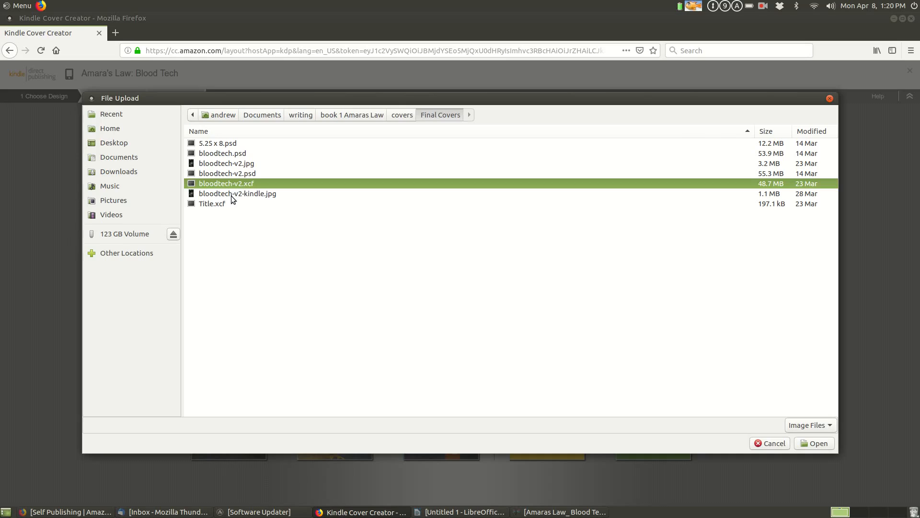
left_click(230, 194)
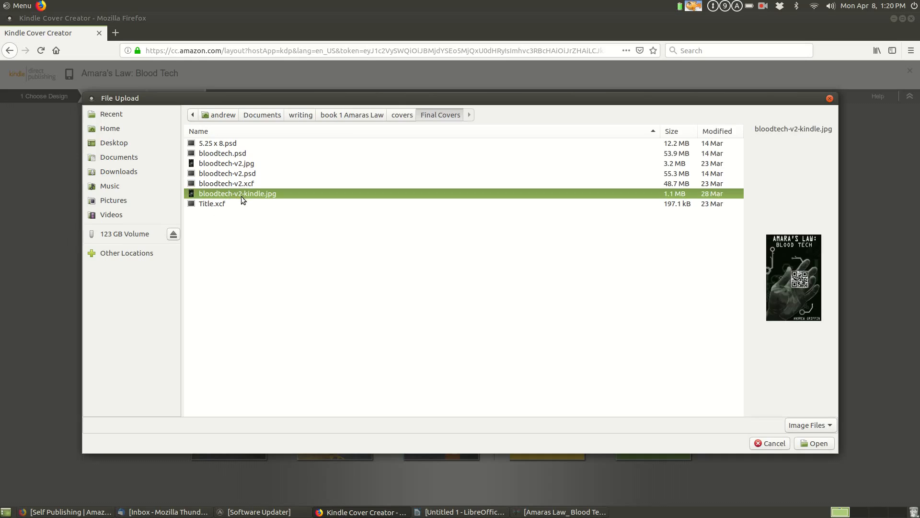
left_click(813, 444)
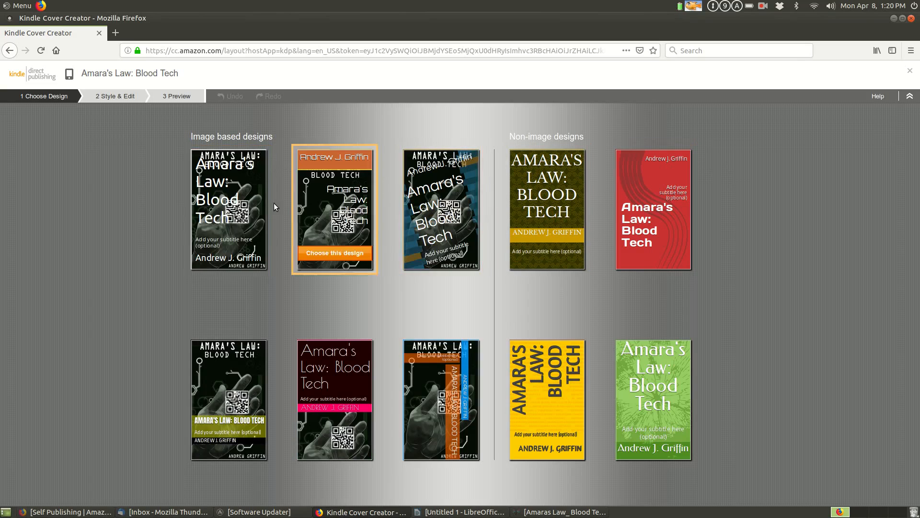
mouse_move(210, 157)
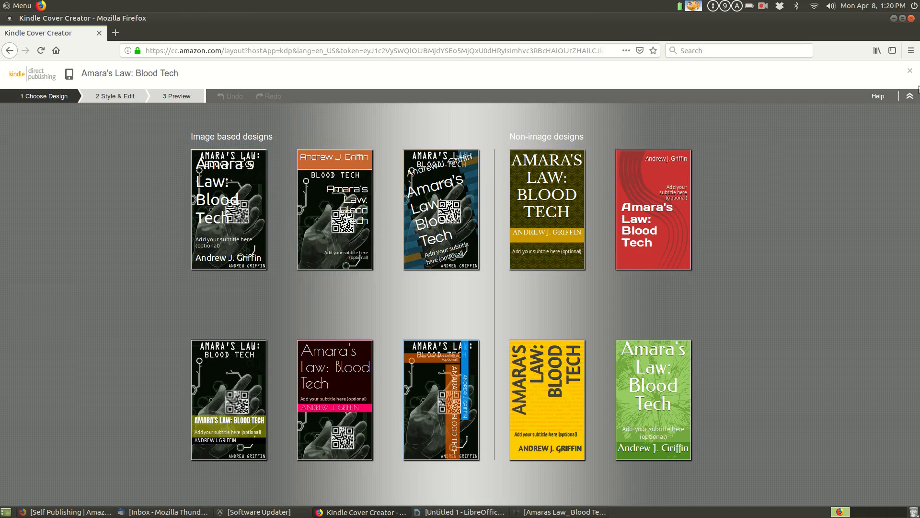
left_click(910, 71)
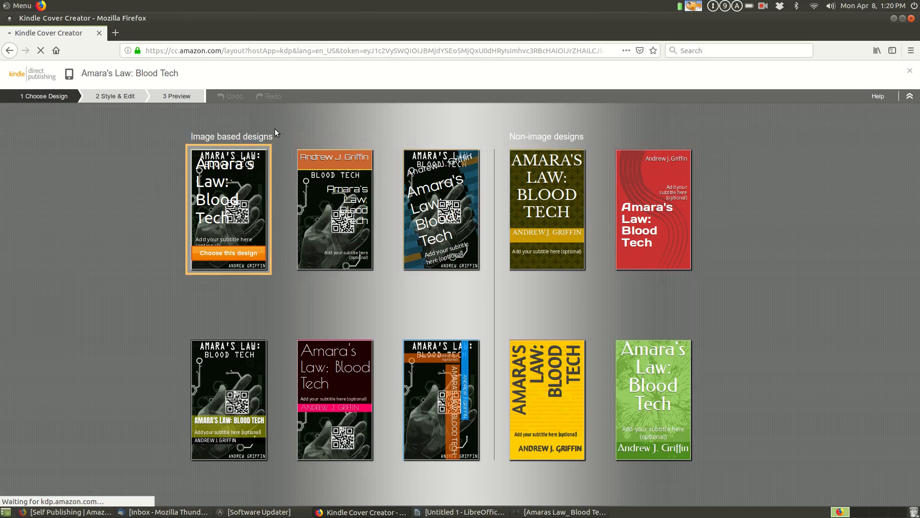
Step: Choose to upload an existing cover and upload bloodtech-v2-kindle.jpg from the book 1 Amaras Law project's covers/Final Covers folder
scroll(344, 206, "down", 5)
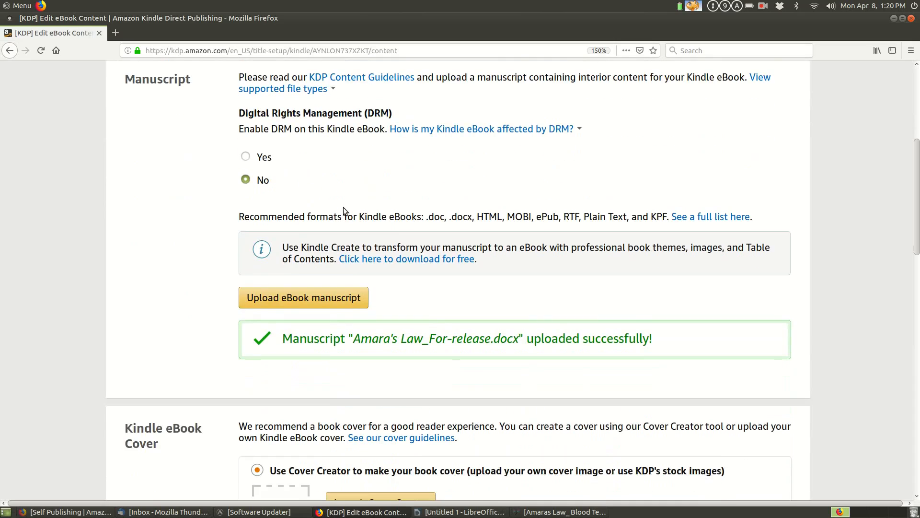
scroll(343, 211, "down", 5)
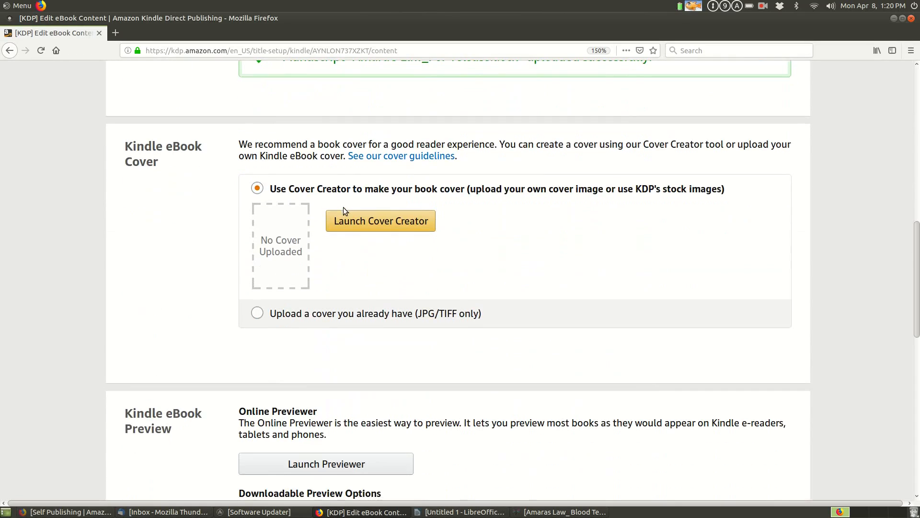
left_click(255, 315)
left_click(387, 250)
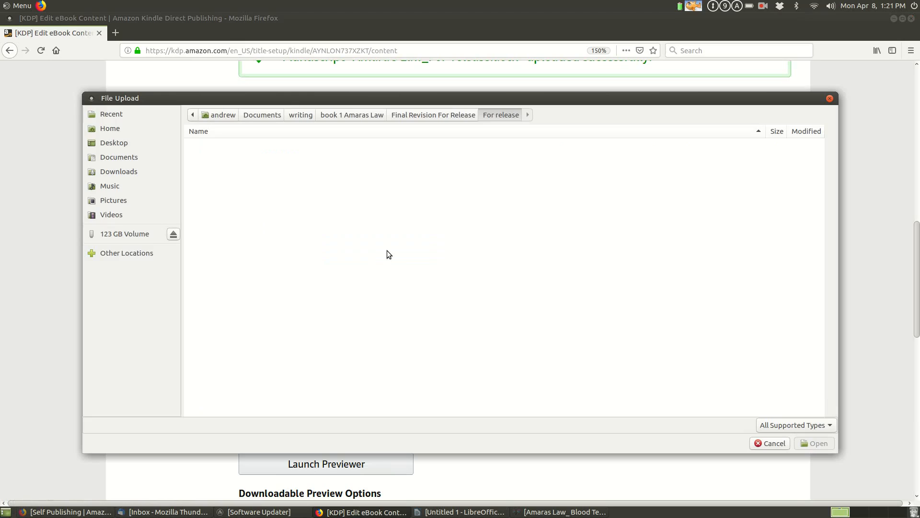
left_click(351, 116)
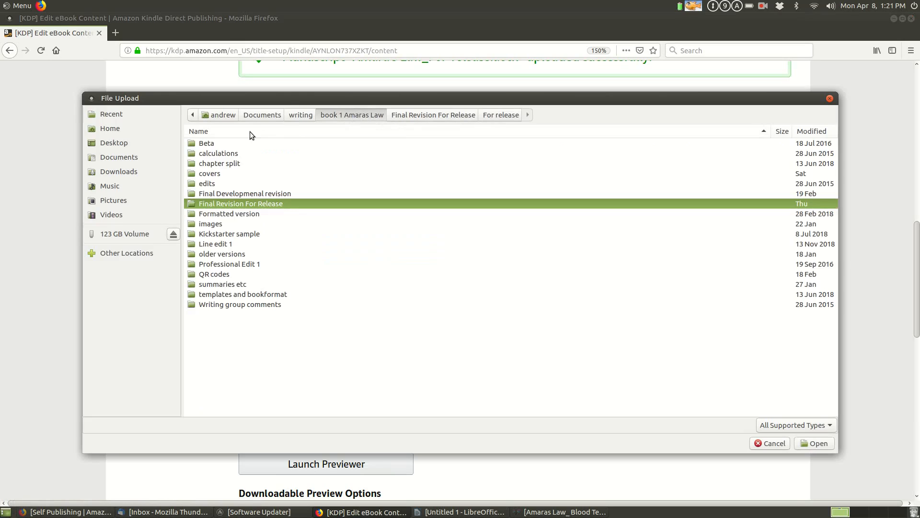
double_click(208, 174)
double_click(210, 143)
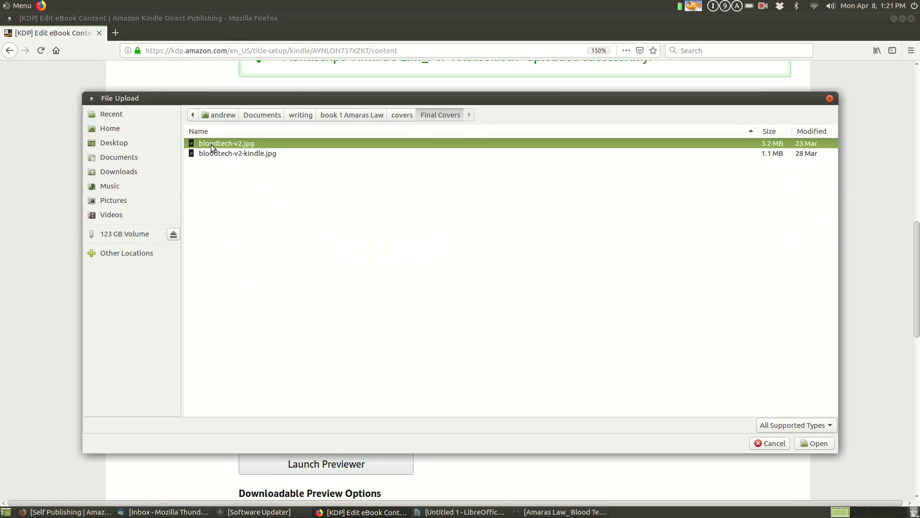
left_click(246, 154)
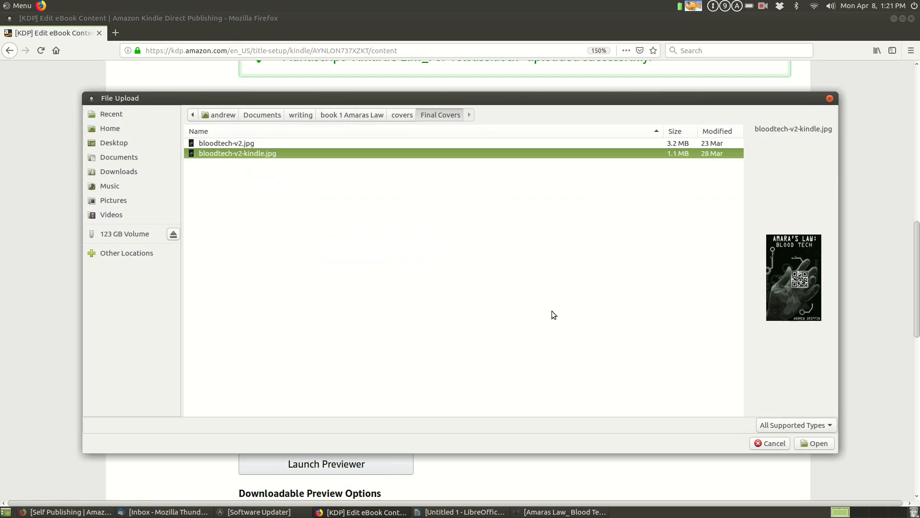
left_click(814, 443)
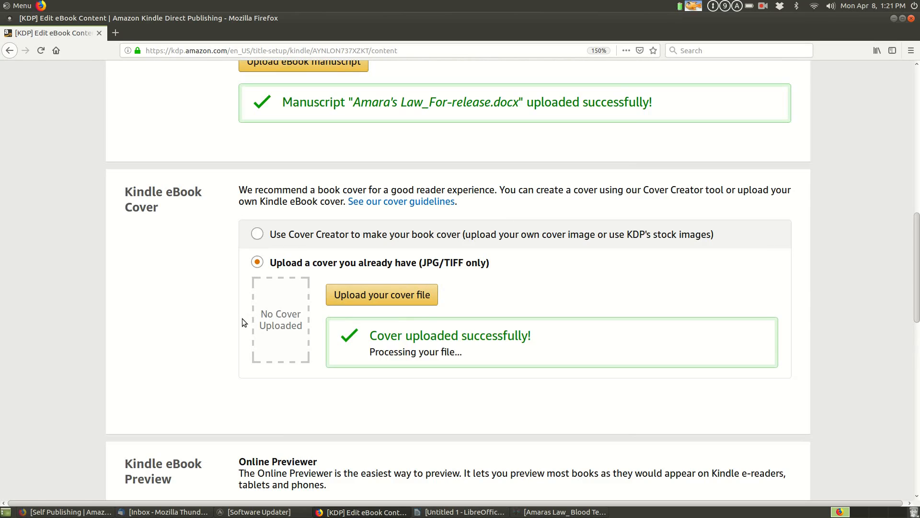
Step: Examine the uploaded eBook cover's thumbnail at an enlarged page view, checking its title, artwork and author line
scroll(156, 360, "down", 5)
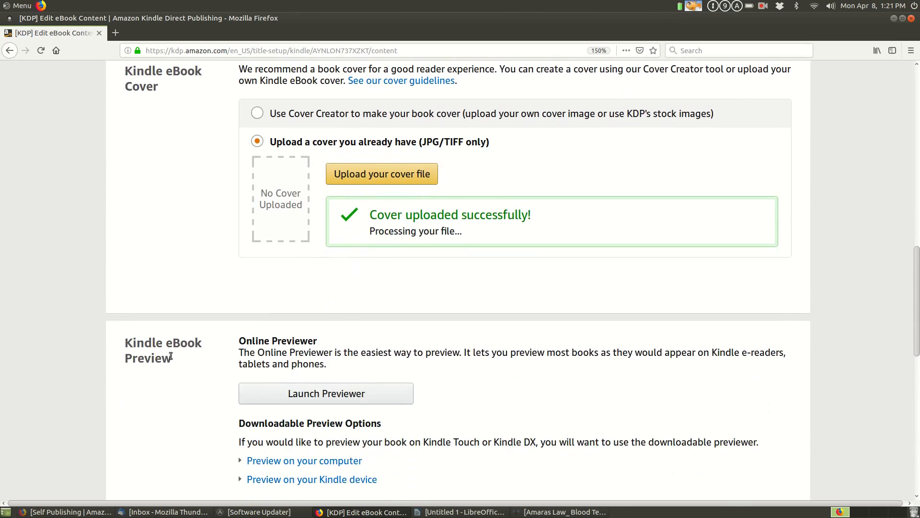
scroll(253, 217, "up", 4)
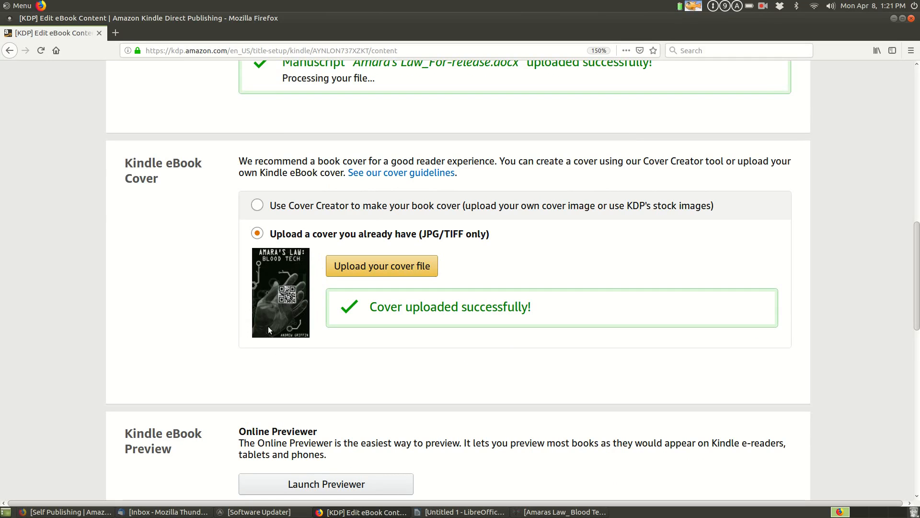
key("ctrl+plus")
key("ctrl+plus")
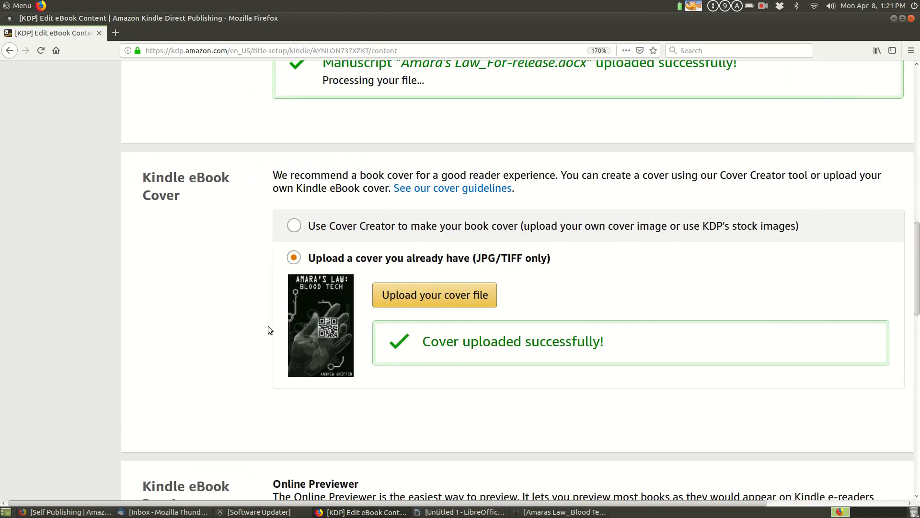
key("ctrl+plus")
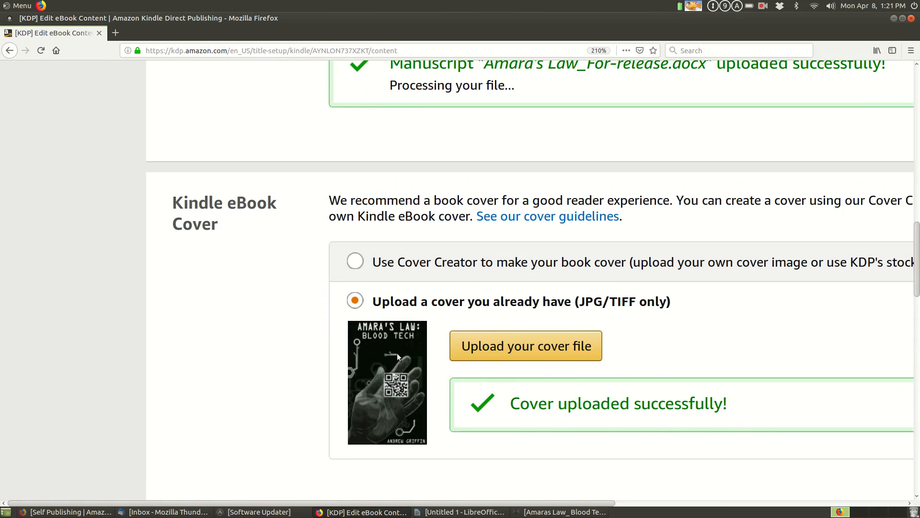
key("ctrl+plus")
key("ctrl+plus")
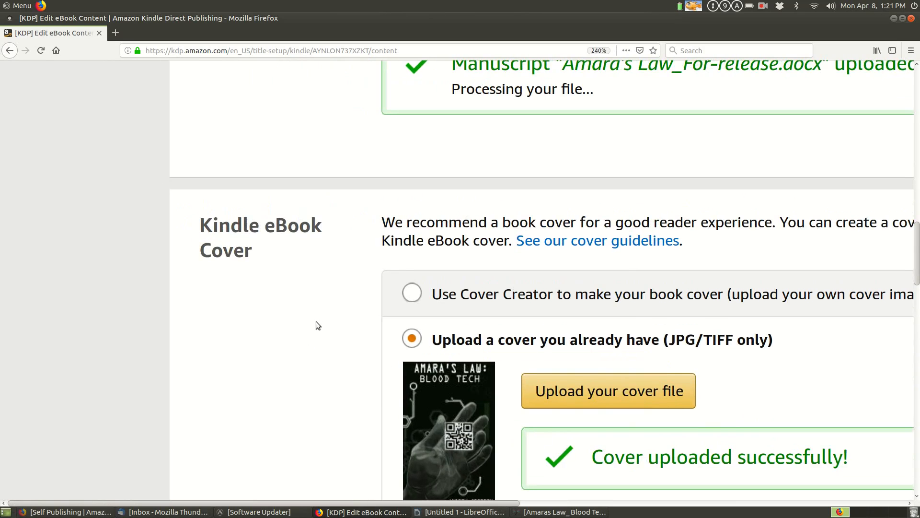
scroll(316, 321, "down", 5)
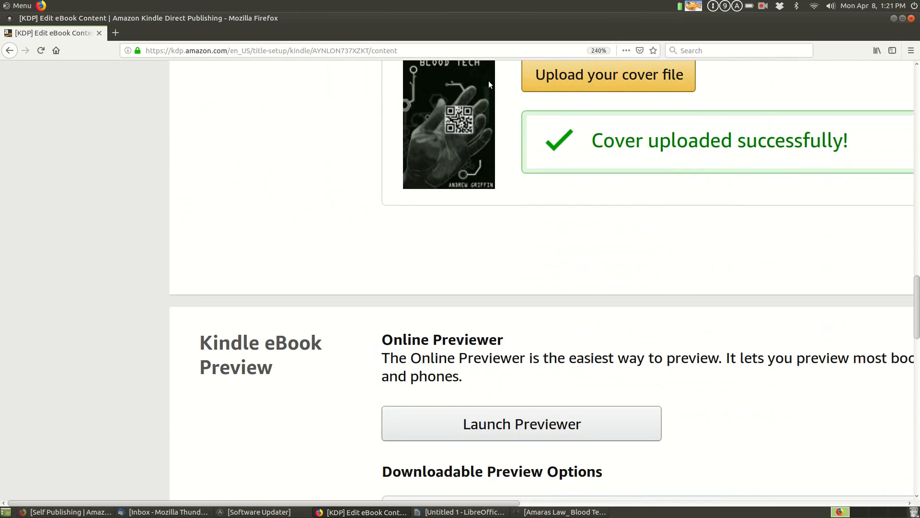
scroll(502, 145, "up", 2)
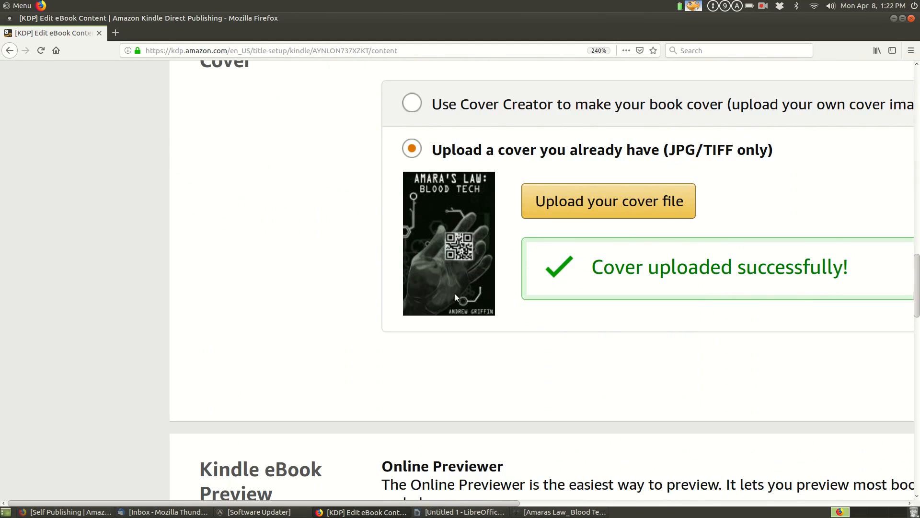
key("ctrl+minus")
key("ctrl+minus")
key("ctrl+minus")
key("ctrl+minus")
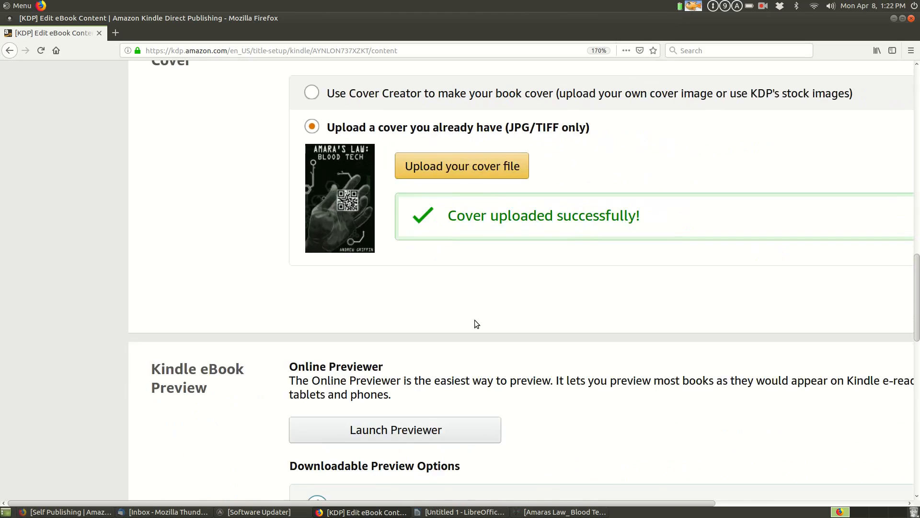
Step: Launch the online previewer for the eBook and check the whole cover page in the tablet preview
scroll(470, 309, "down", 5)
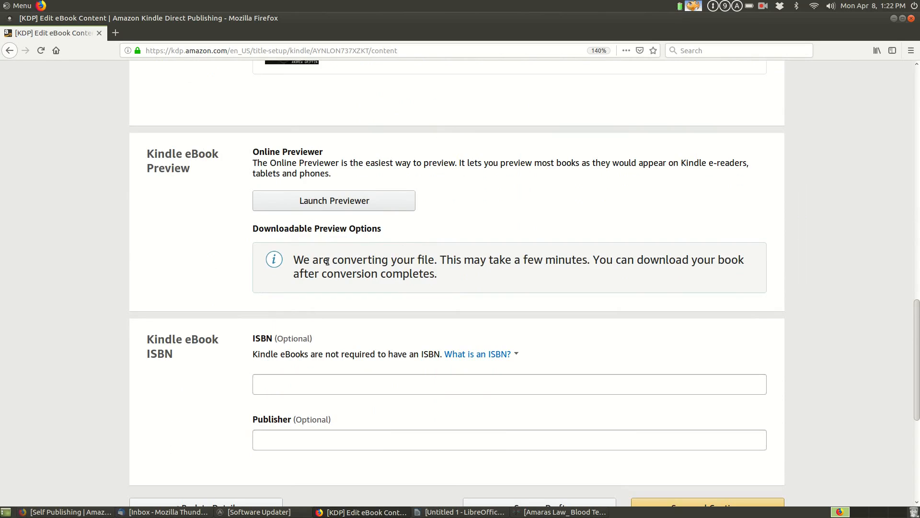
left_click(338, 202)
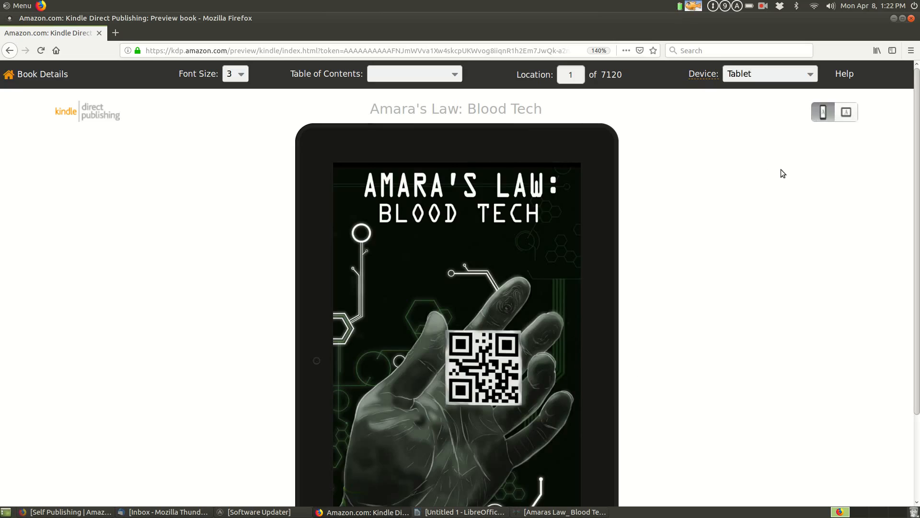
scroll(902, 183, "down", 4)
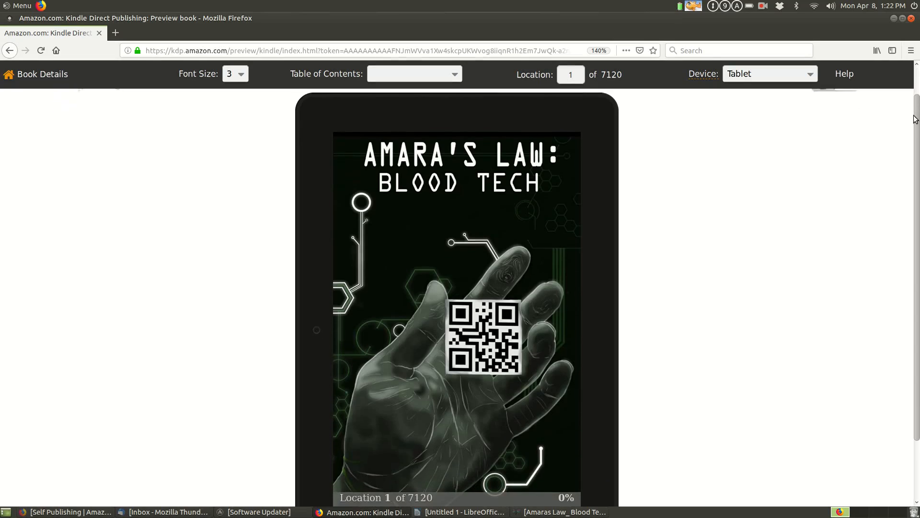
scroll(908, 163, "up", 3)
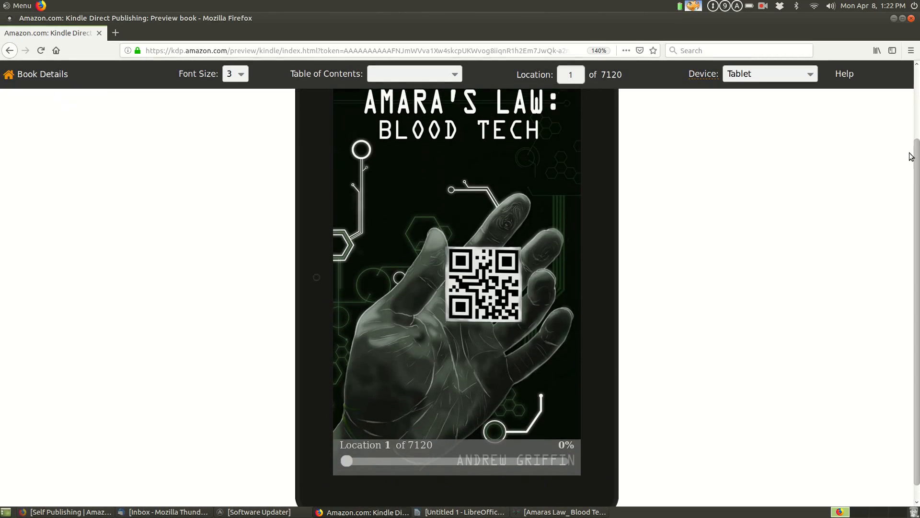
mouse_move(579, 334)
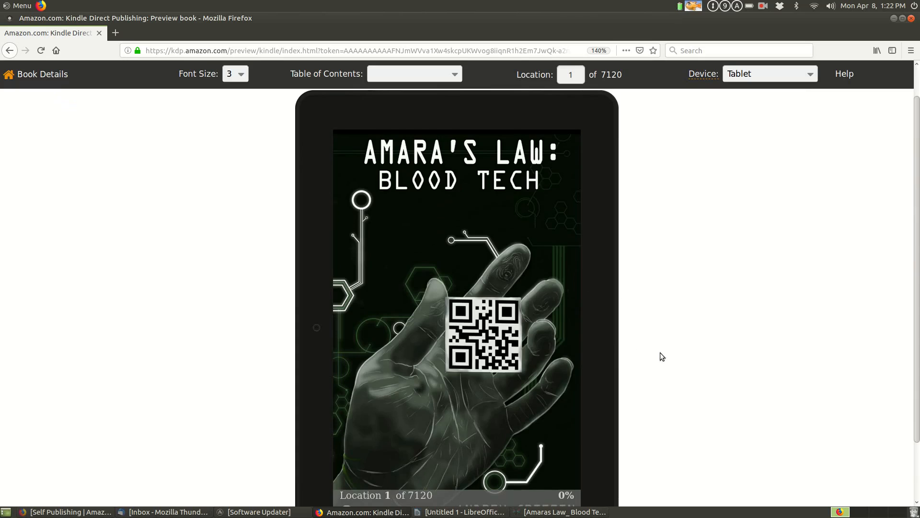
Step: Page forward through the tablet preview from the cover into Chapter 1, checking the title page, headings, QR code image and text layout
scroll(809, 269, "down", 2)
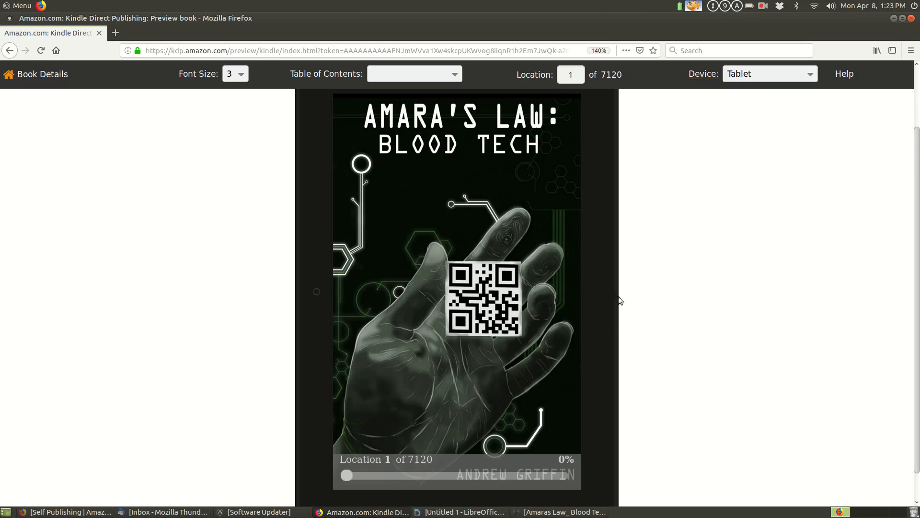
mouse_move(602, 295)
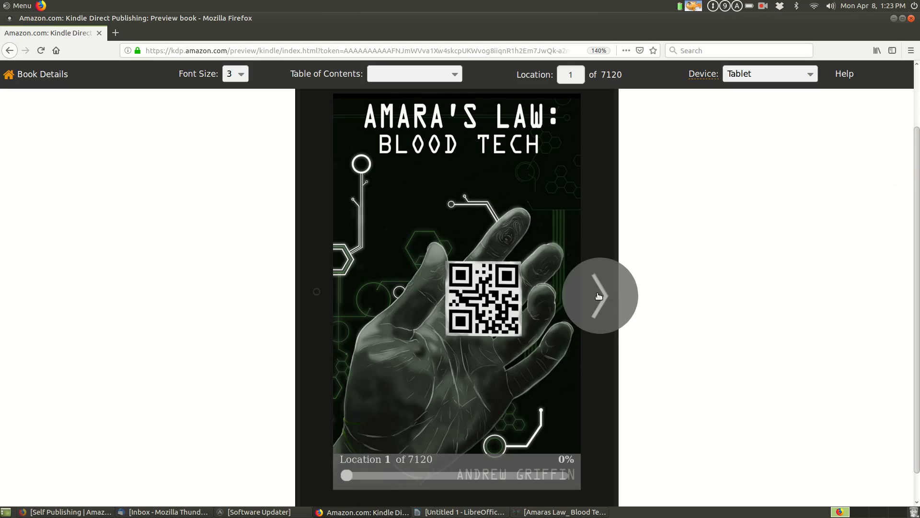
left_click(599, 296)
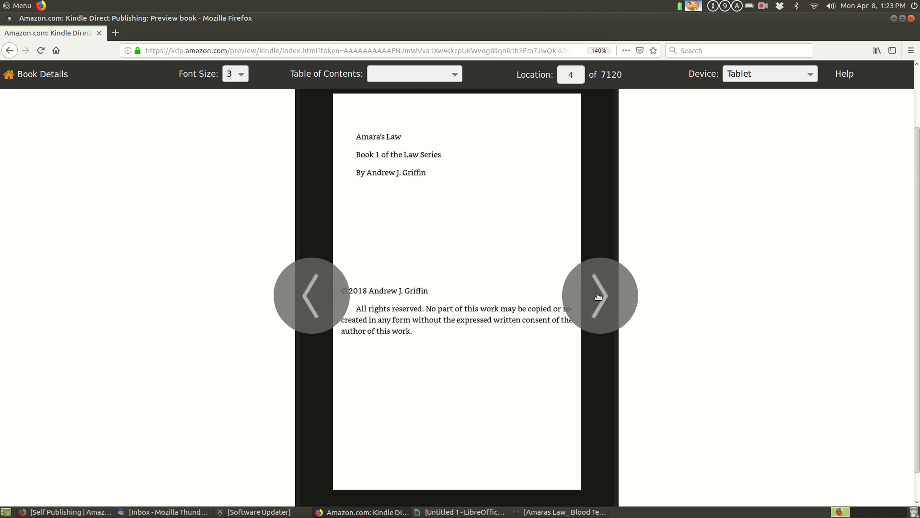
left_click(598, 296)
left_click(599, 295)
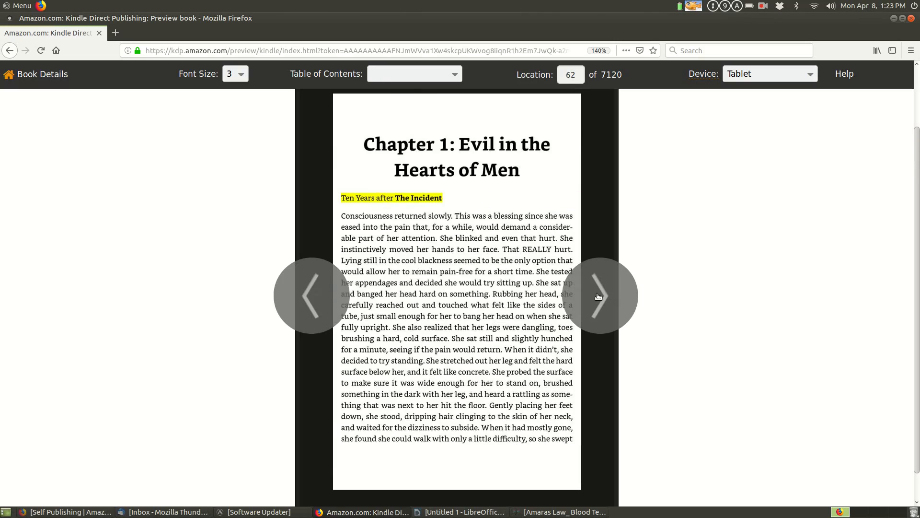
left_click(598, 295)
left_click(599, 296)
left_click(599, 295)
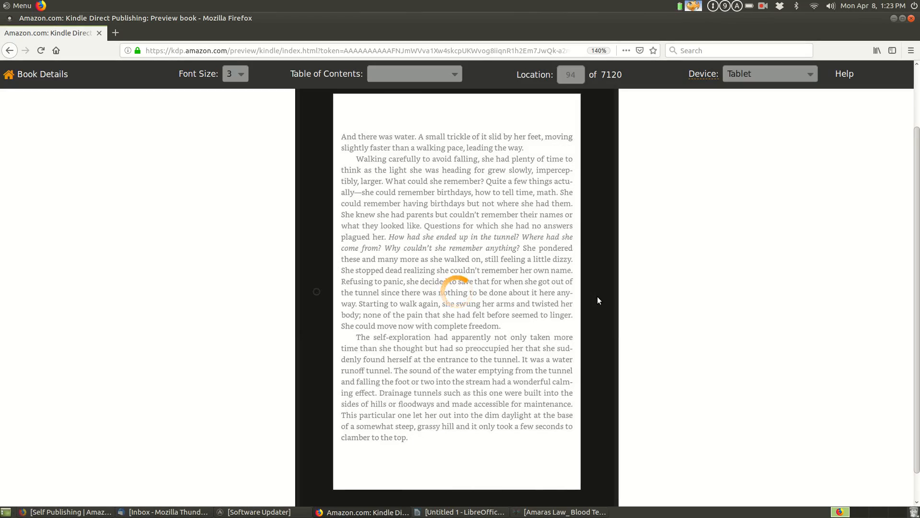
left_click(606, 298)
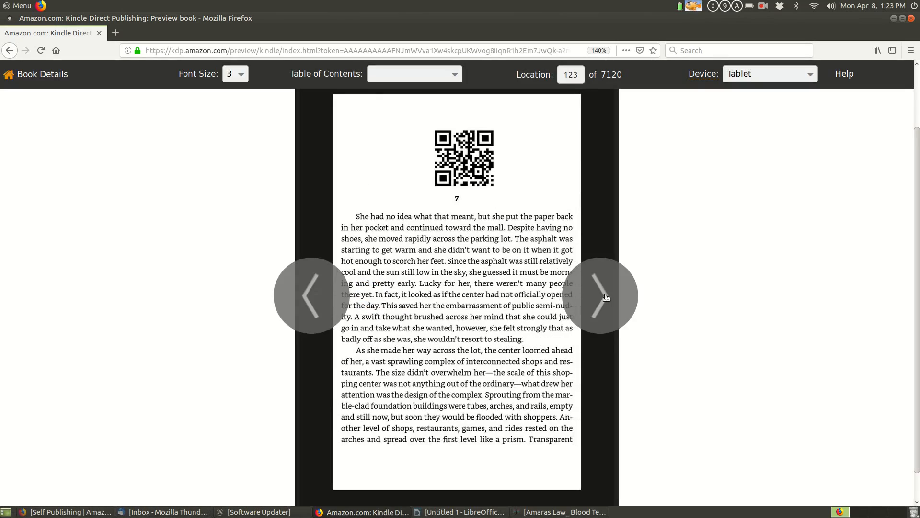
left_click(607, 297)
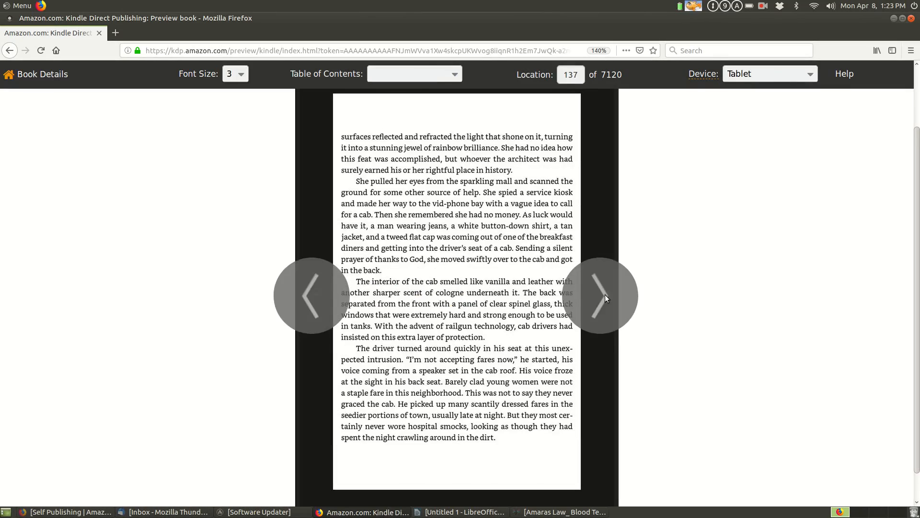
left_click(606, 298)
left_click(605, 298)
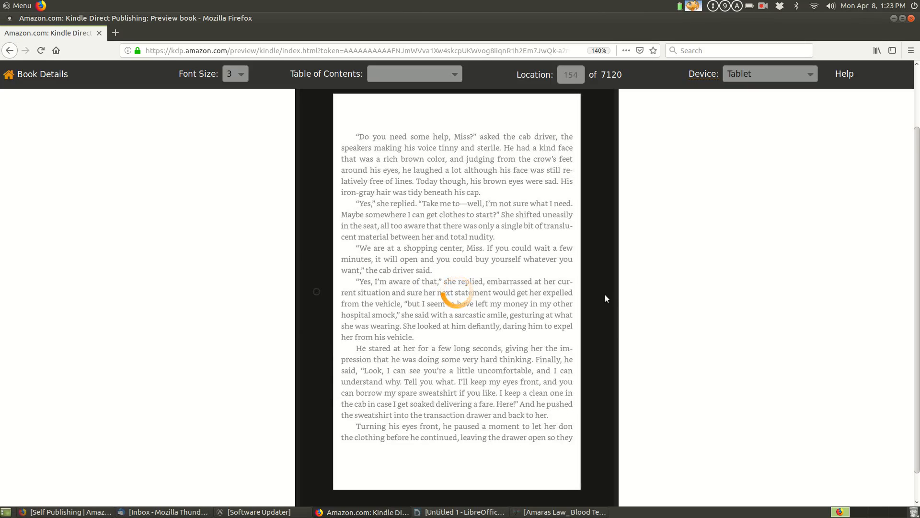
left_click(605, 297)
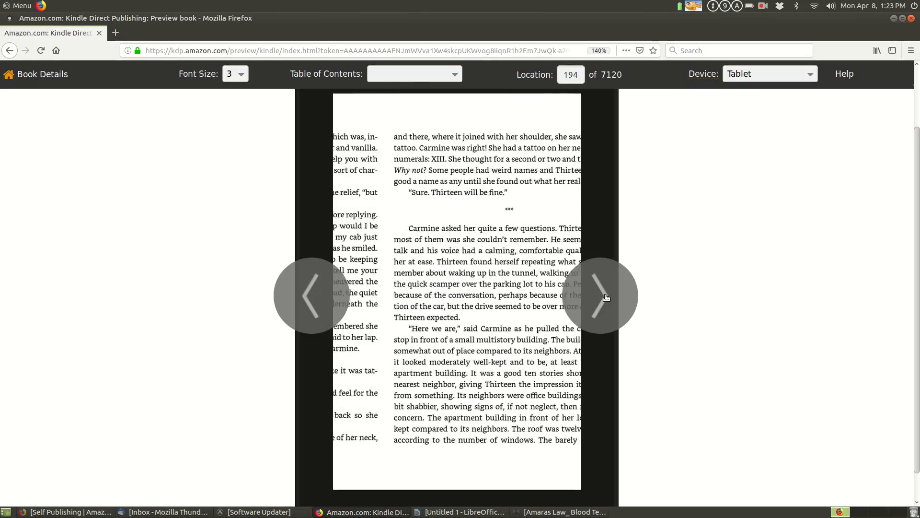
left_click(606, 297)
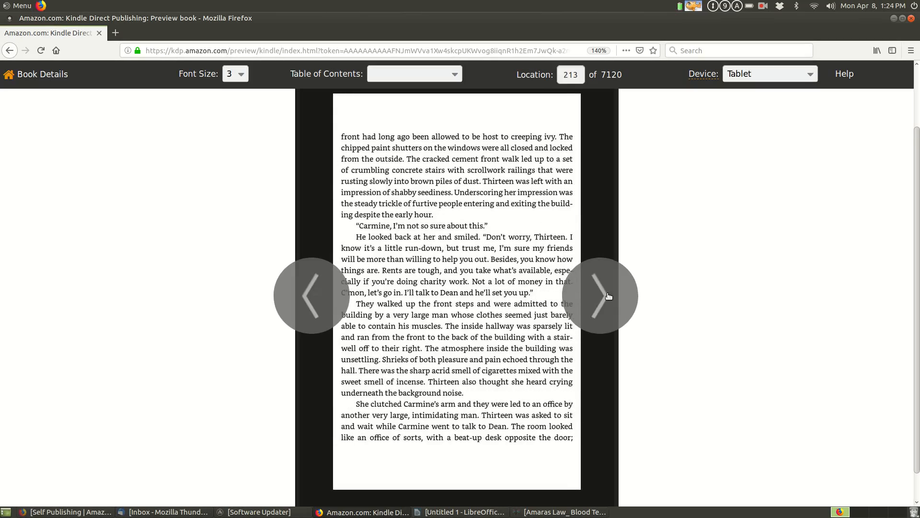
left_click(607, 295)
left_click(605, 295)
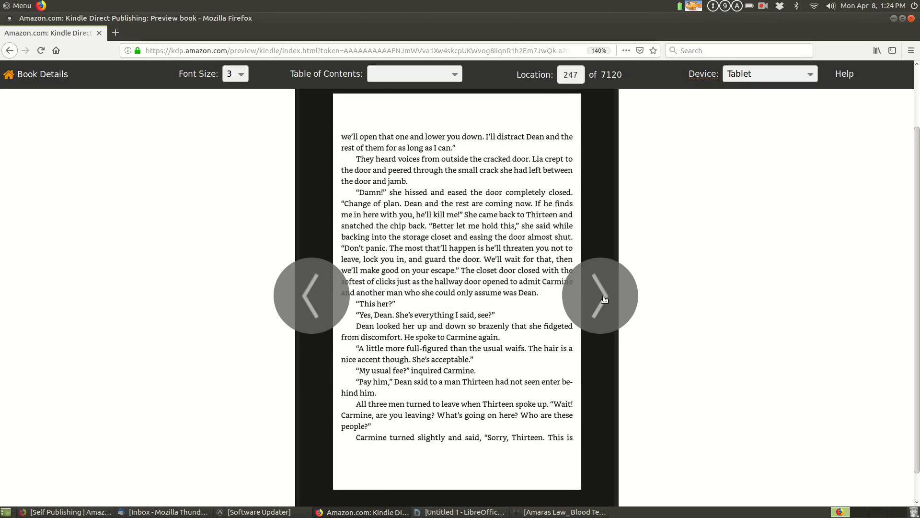
left_click(605, 299)
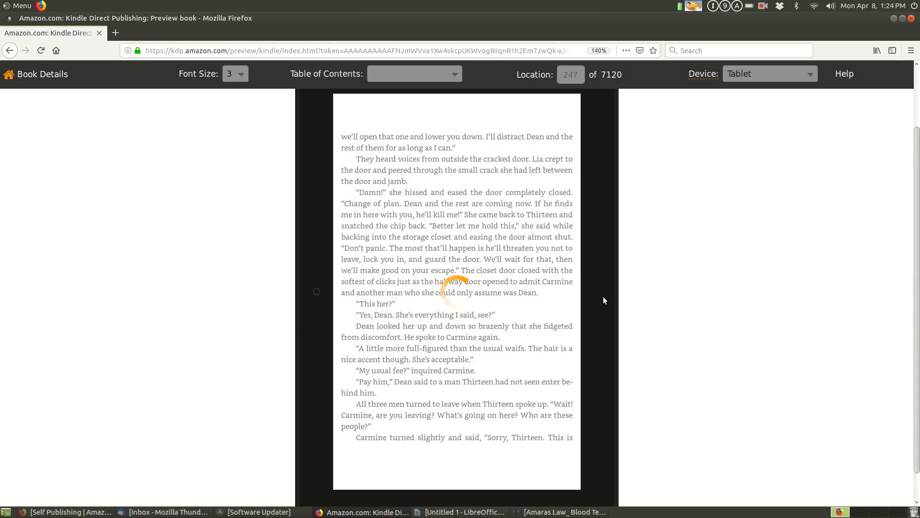
left_click(603, 298)
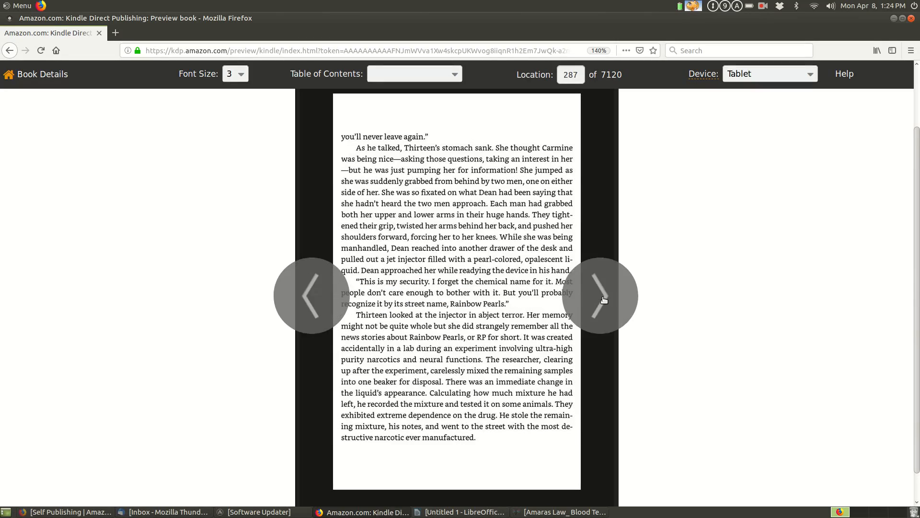
left_click(604, 299)
left_click(603, 299)
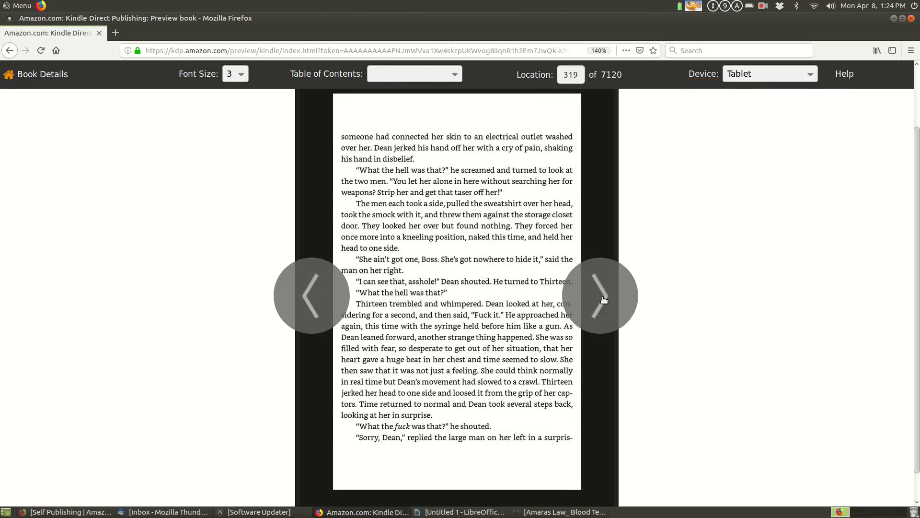
left_click(604, 300)
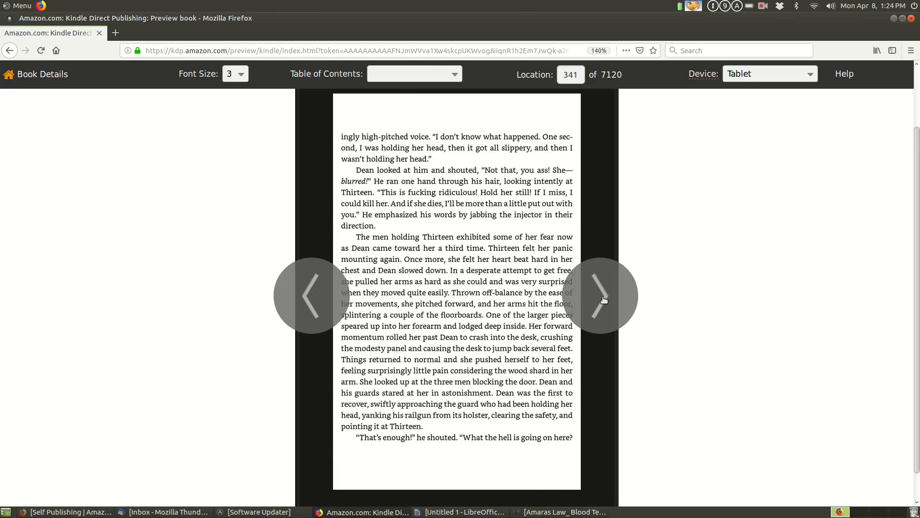
Step: Page forward through Chapter 1 in the tablet preview and jump to location 5000 to check the text layout of the pages there
left_click(604, 300)
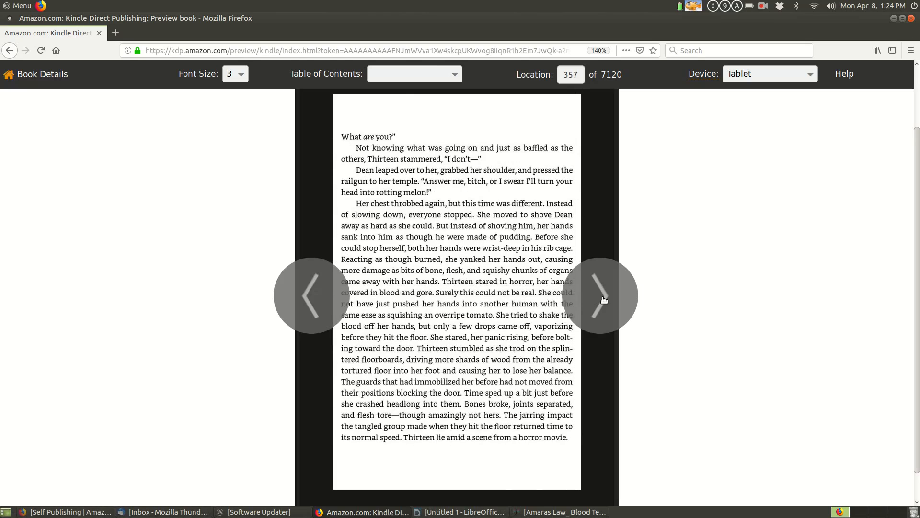
left_click(604, 300)
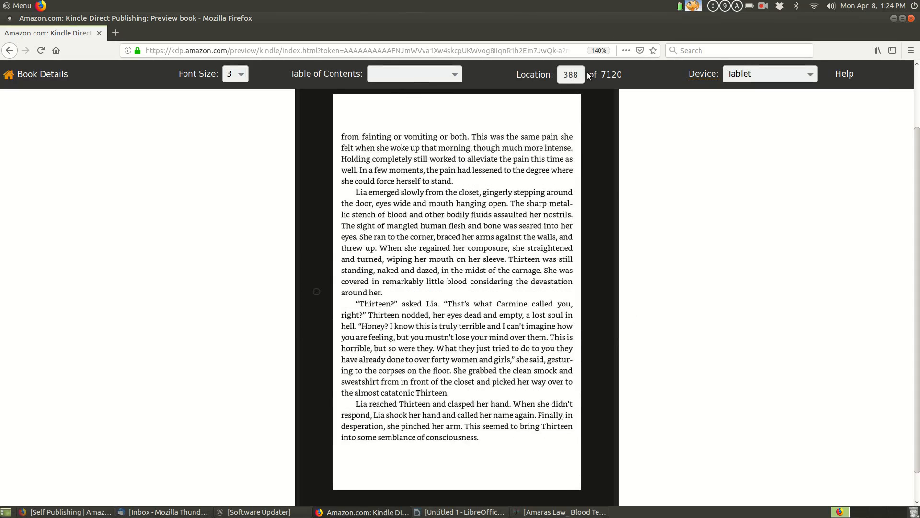
left_click_drag(579, 78, 542, 76)
type("5000")
key("Return")
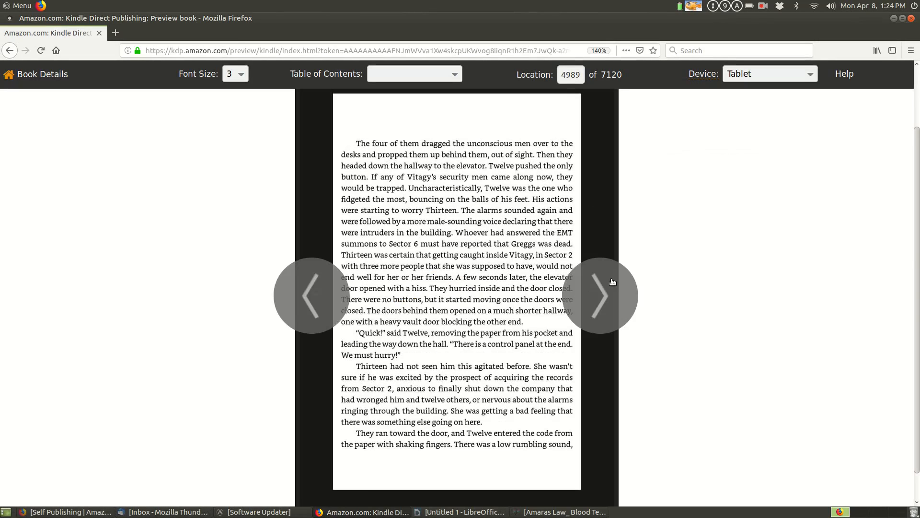
left_click(602, 295)
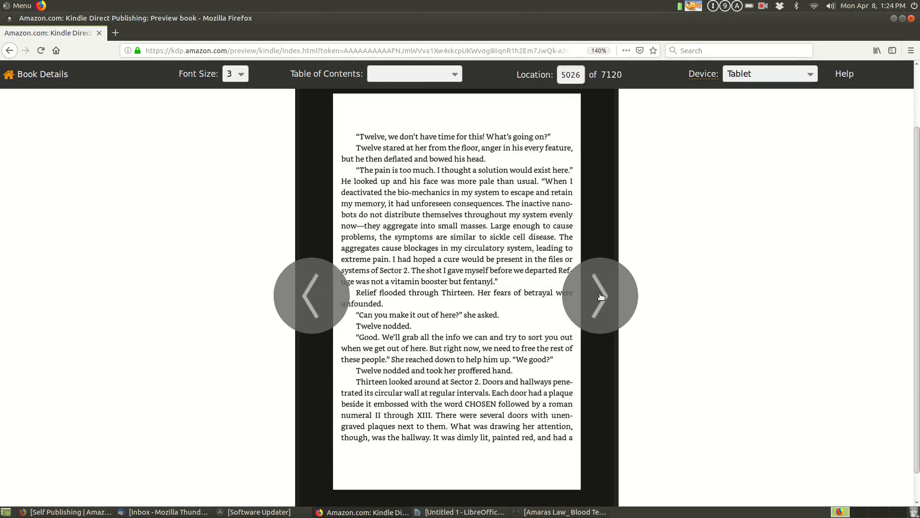
Step: Check the table of contents entries, jump to location 7100 and examine the book's closing pages in the tablet preview
left_click(457, 76)
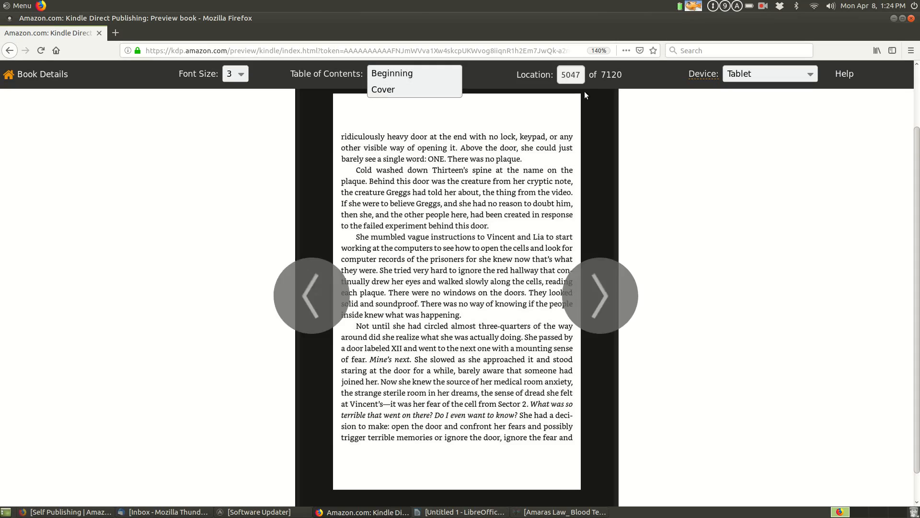
left_click(570, 75)
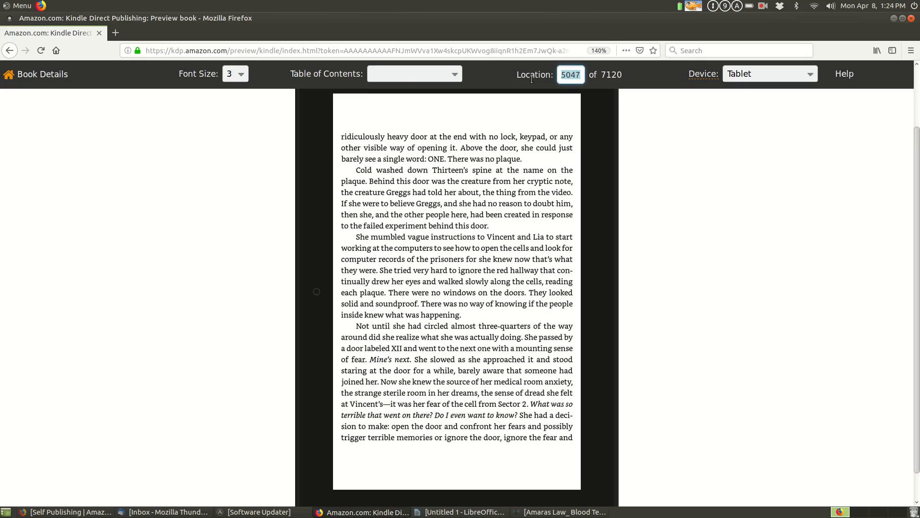
type("7100")
key("Return")
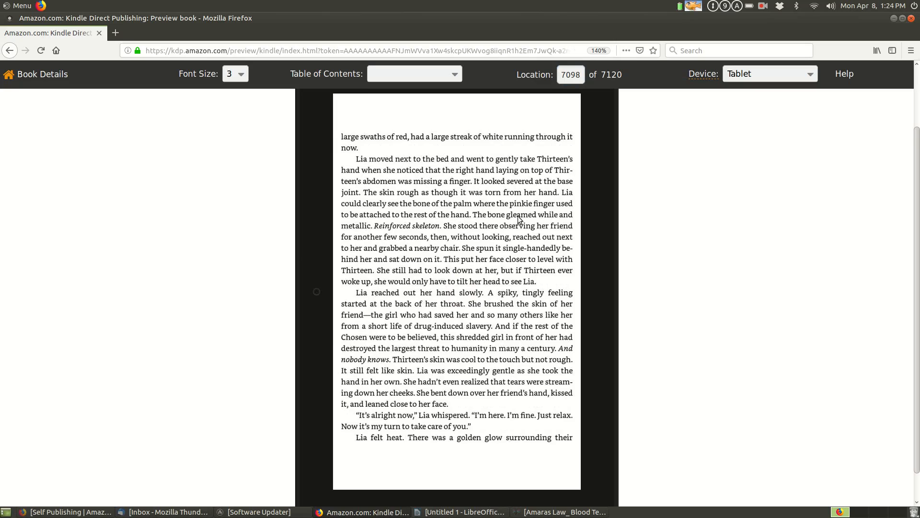
left_click(594, 287)
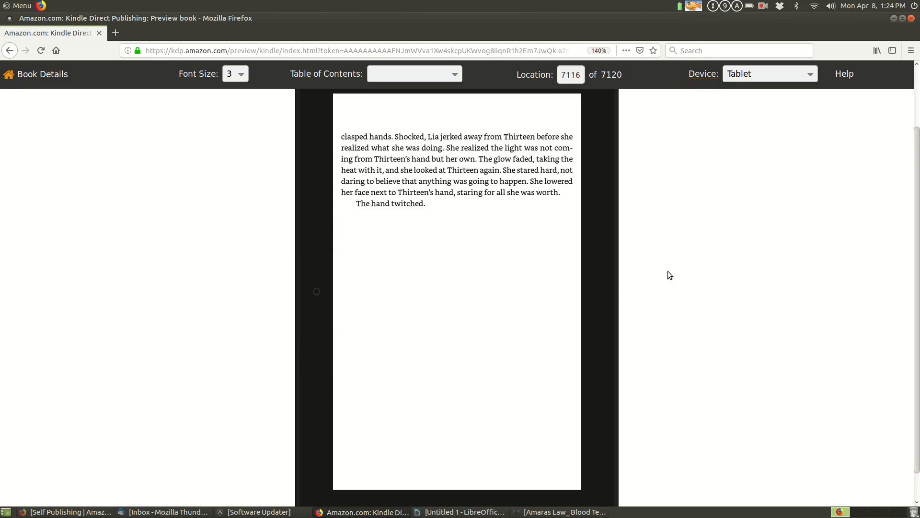
scroll(422, 270, "down", 1)
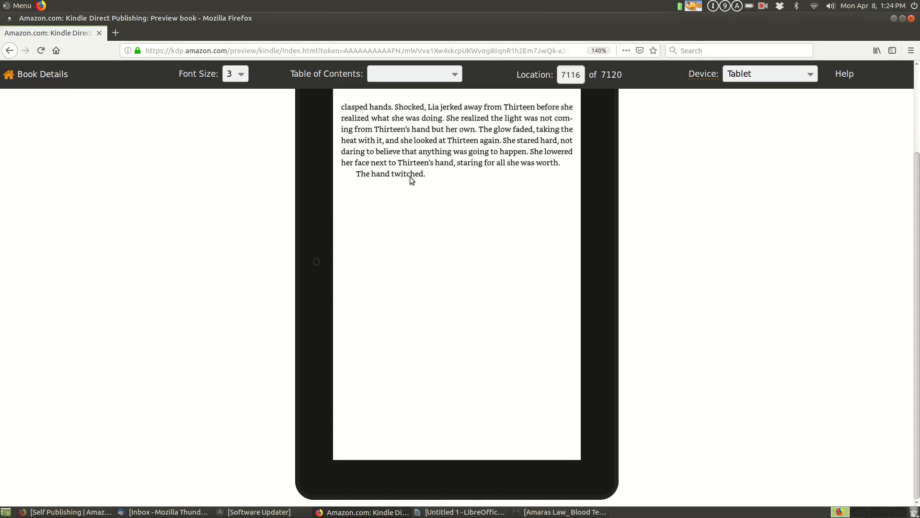
left_click(291, 274)
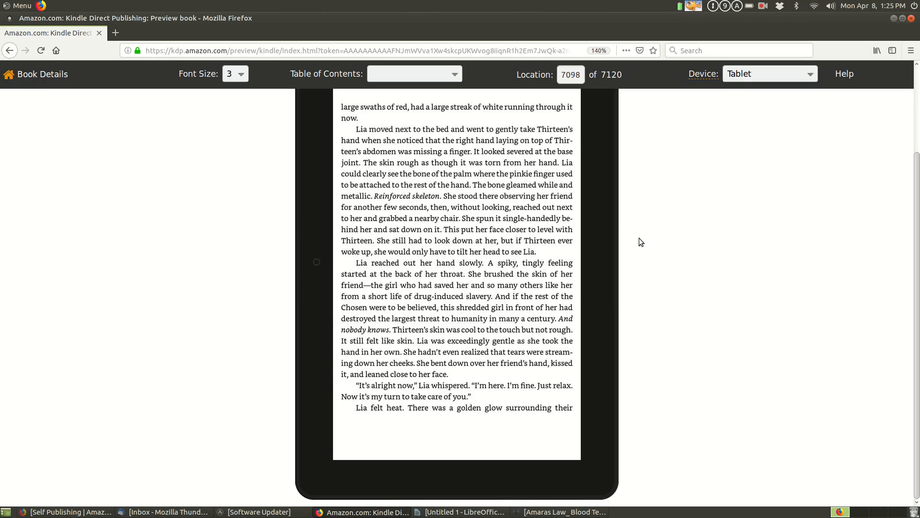
scroll(642, 231, "up", 3)
scroll(257, 269, "down", 2)
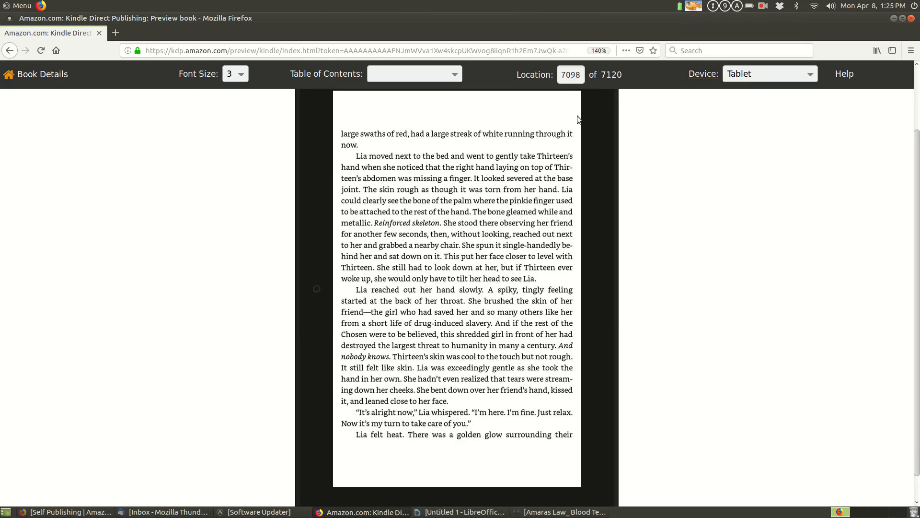
Step: Switch the preview device to Phone and then to Kindle E-reader
left_click(582, 74)
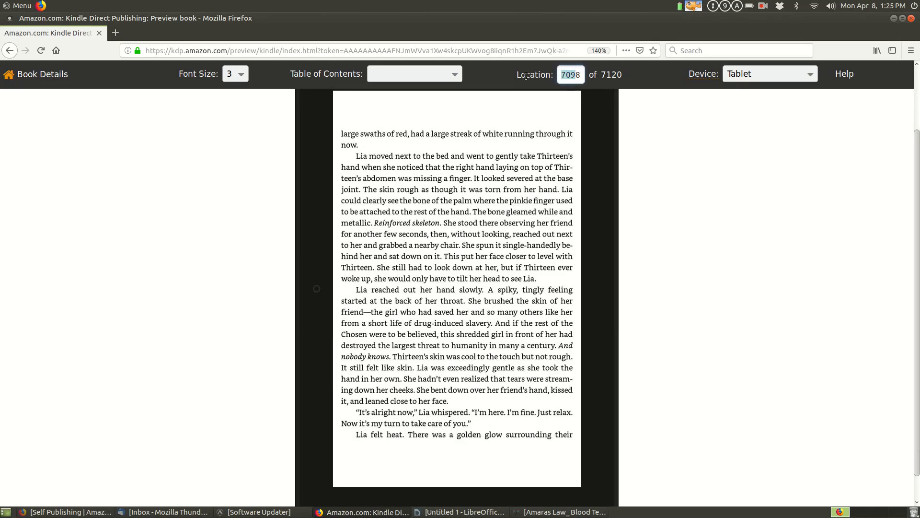
double_click(584, 74)
left_click(790, 80)
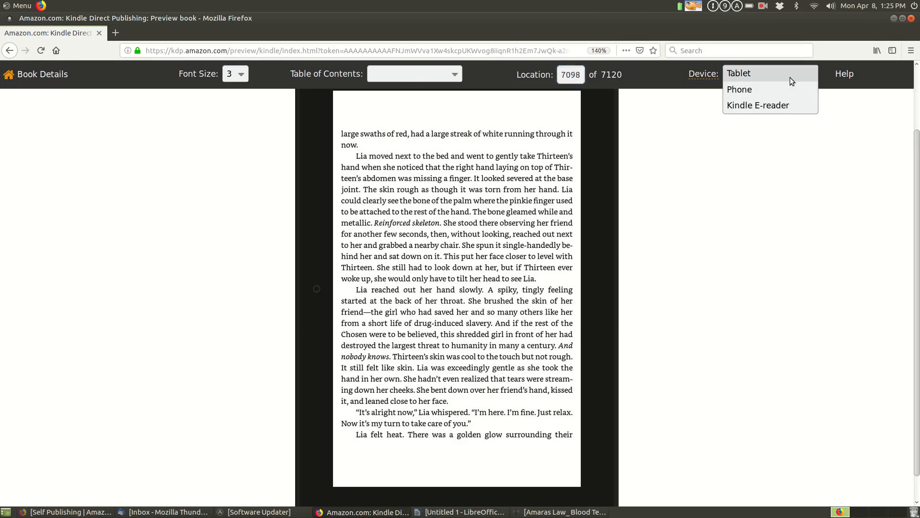
left_click(763, 92)
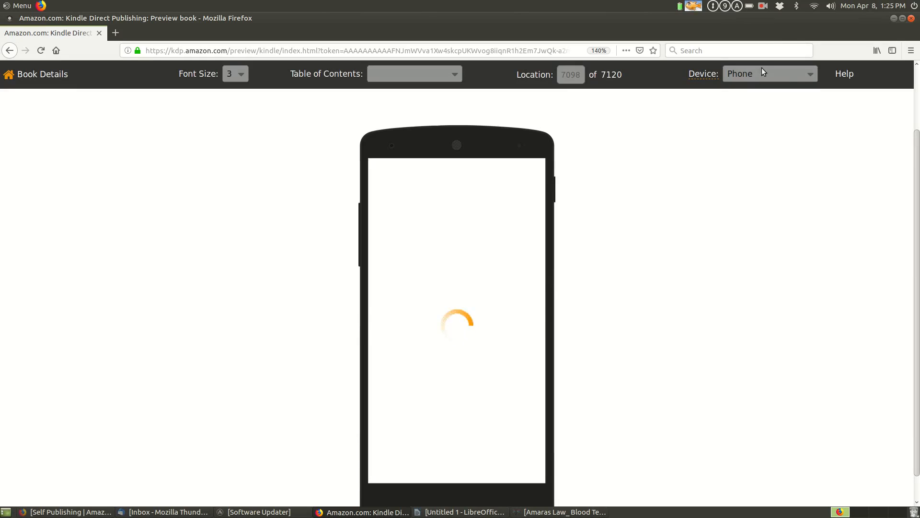
left_click(815, 79)
left_click(762, 106)
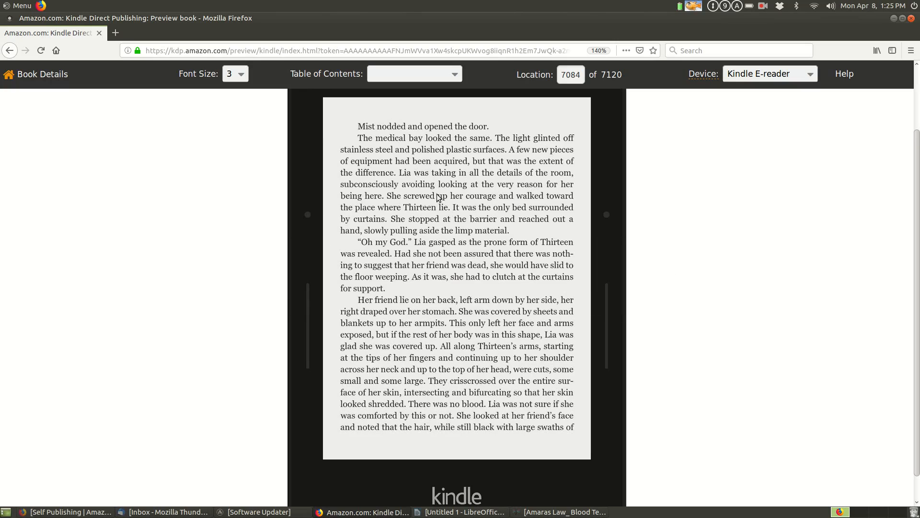
Step: Page backward through the closing pages in the Kindle E-reader preview, checking their layout, and return to the book details
left_click(317, 271)
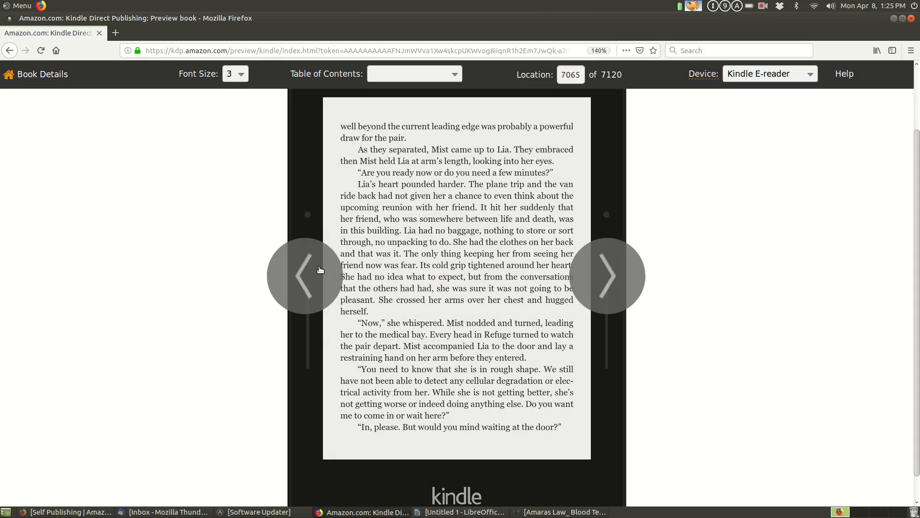
left_click(320, 269)
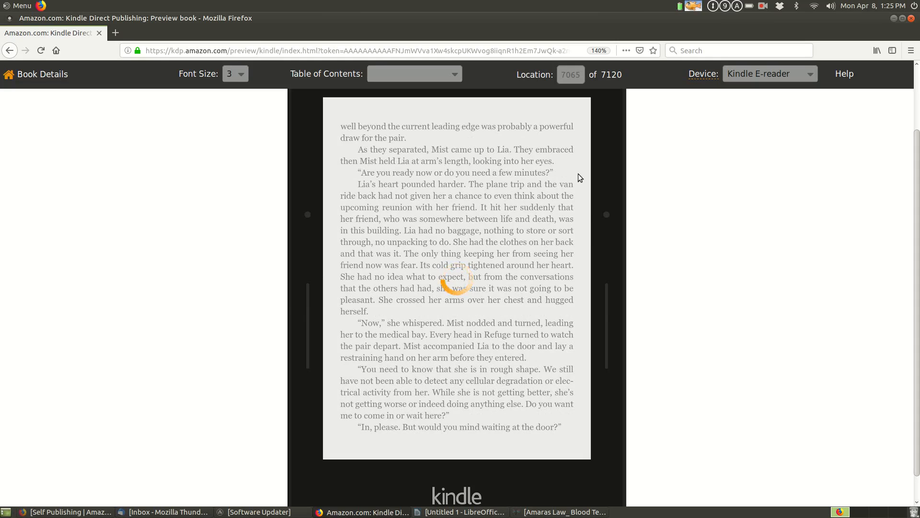
scroll(747, 268, "down", 1)
scroll(803, 269, "up", 4)
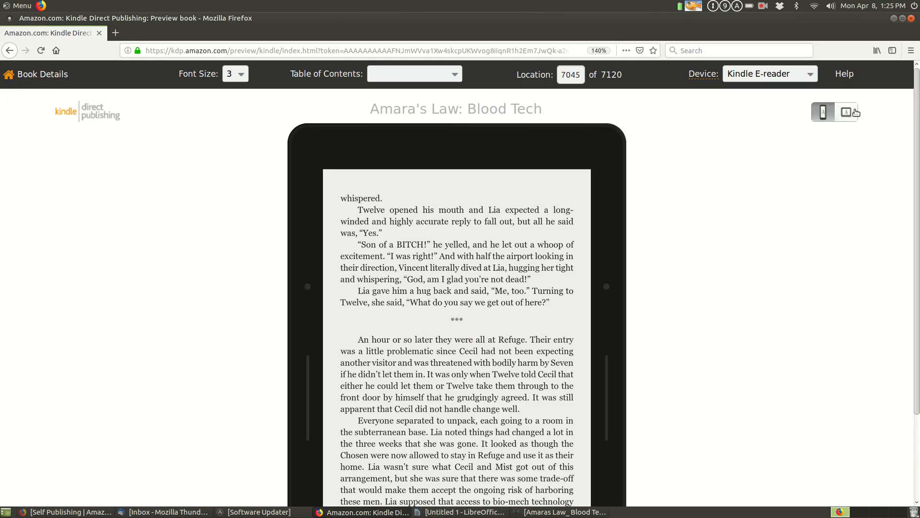
left_click(53, 79)
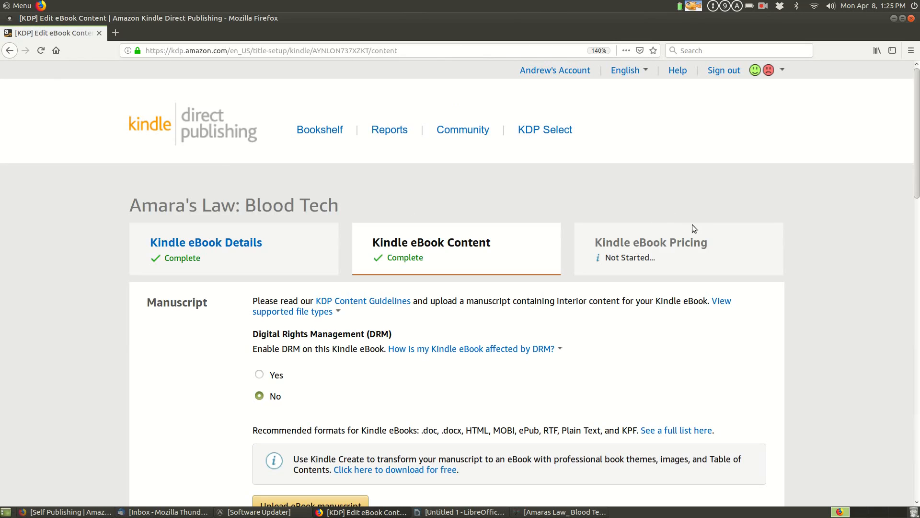
Step: Review the Kindle eBook Content page's cover, preview and optional ISBN and publisher sections
scroll(743, 220, "down", 5)
scroll(530, 175, "down", 9)
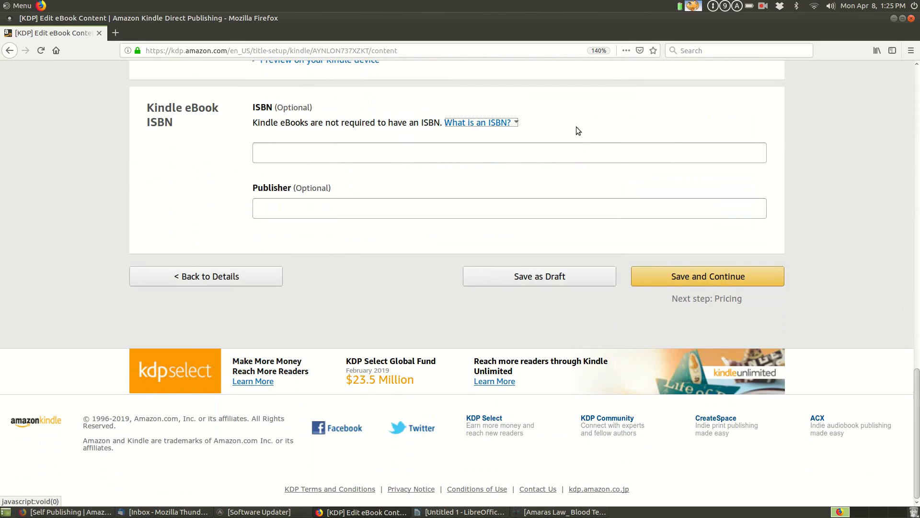
scroll(565, 132, "up", 7)
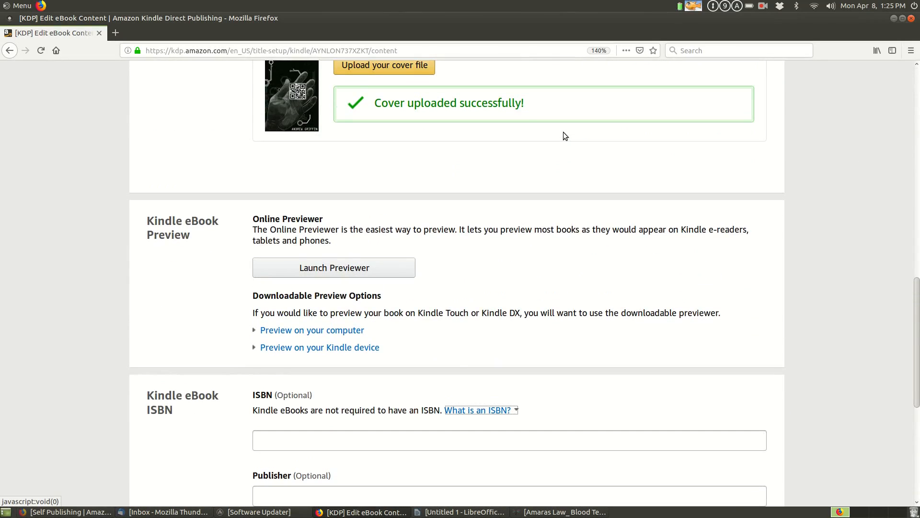
scroll(563, 135, "down", 6)
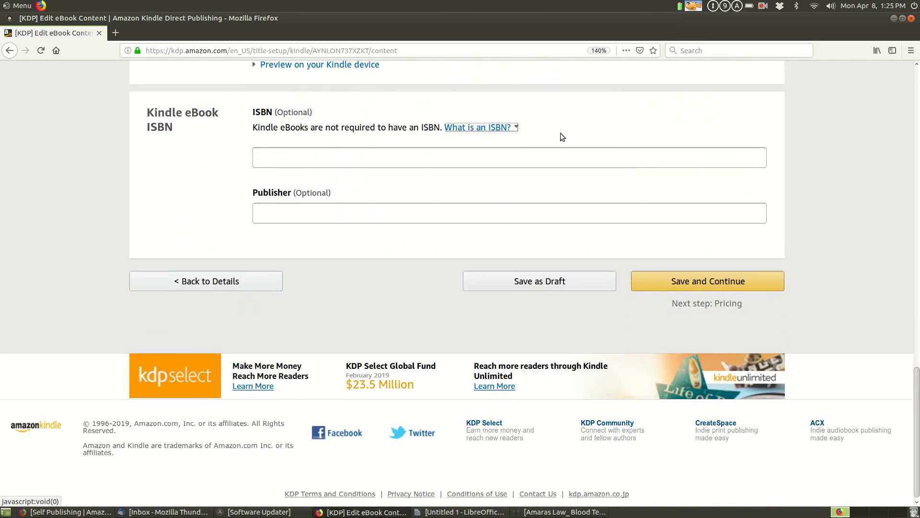
scroll(654, 128, "up", 4)
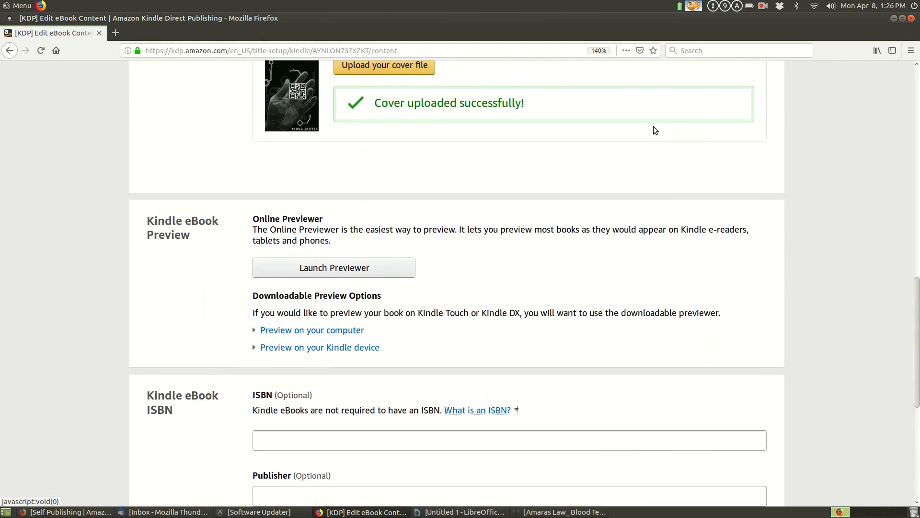
scroll(587, 151, "up", 4)
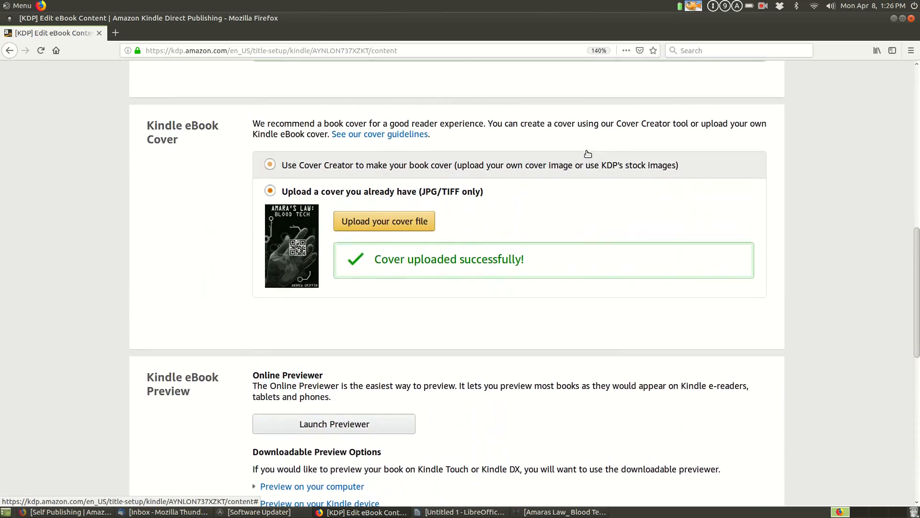
scroll(613, 139, "down", 4)
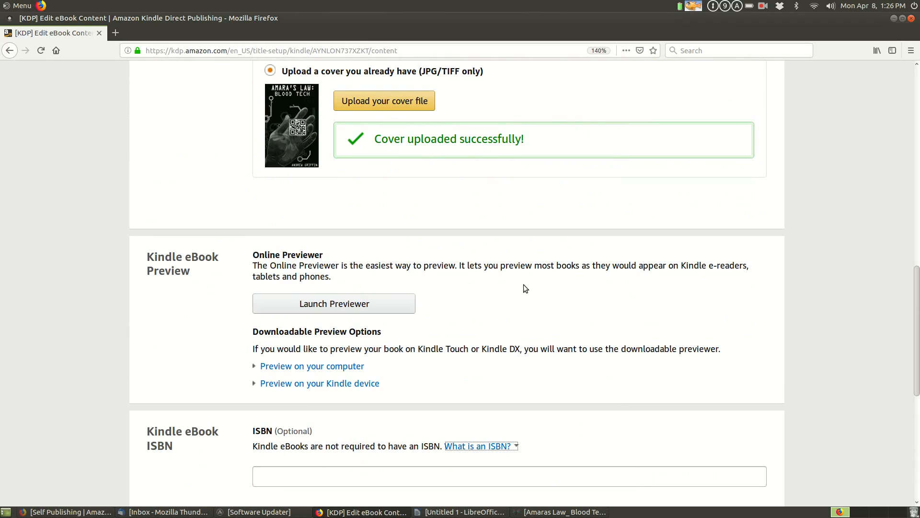
scroll(451, 279, "up", 1)
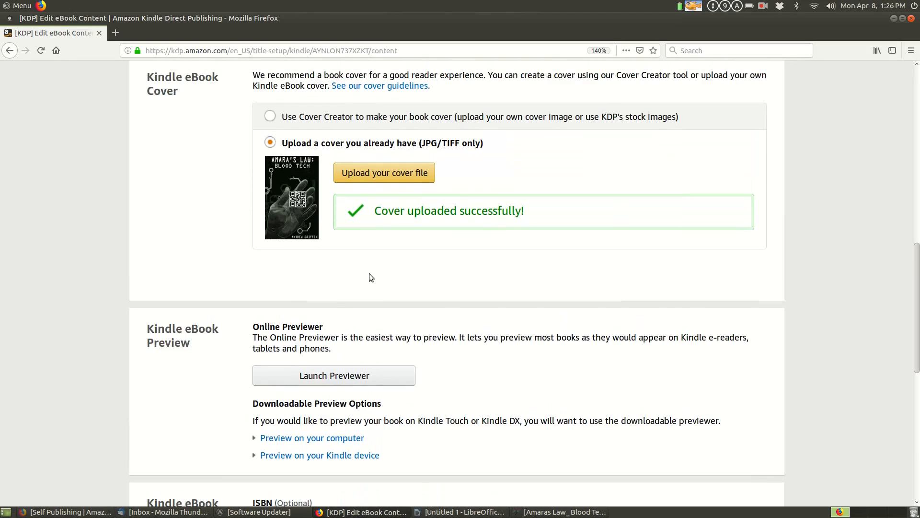
Step: Relaunch the online previewer, page between the cover, title page and Chapter 1 to check them, and return to the book details
left_click(340, 377)
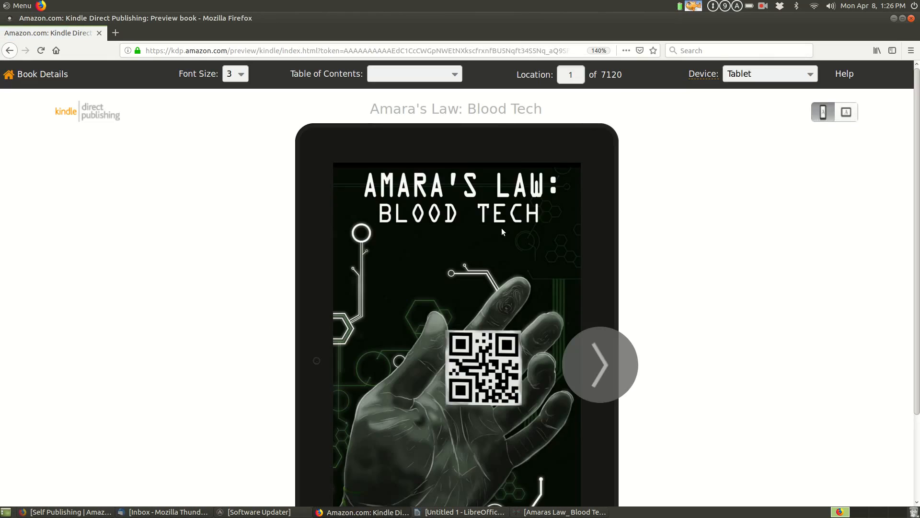
left_click(603, 372)
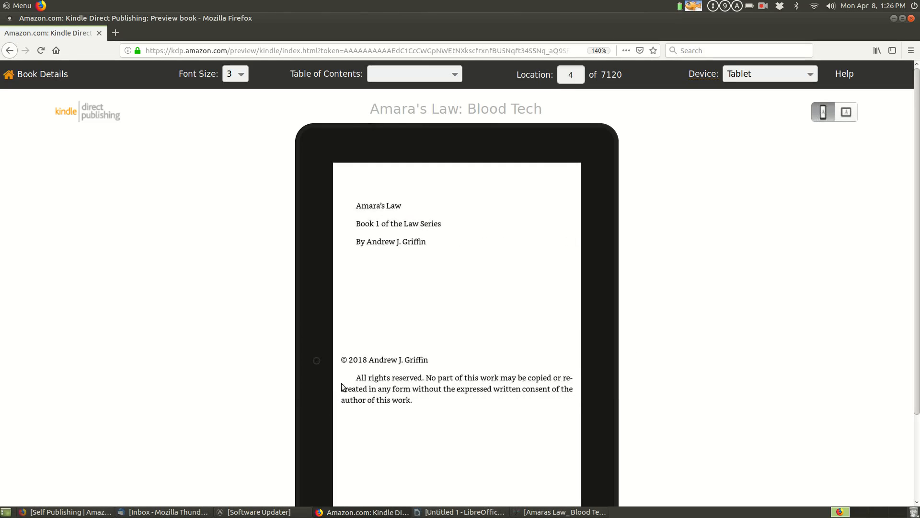
left_click(325, 381)
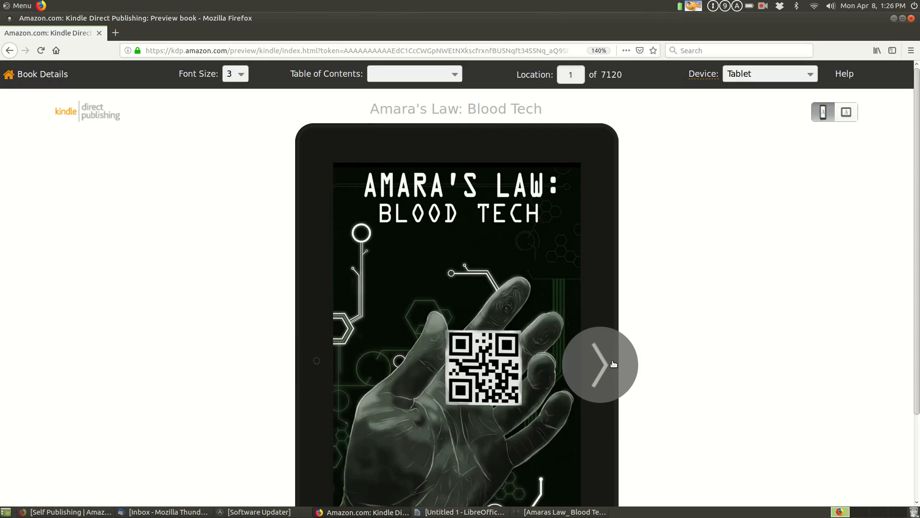
left_click(614, 364)
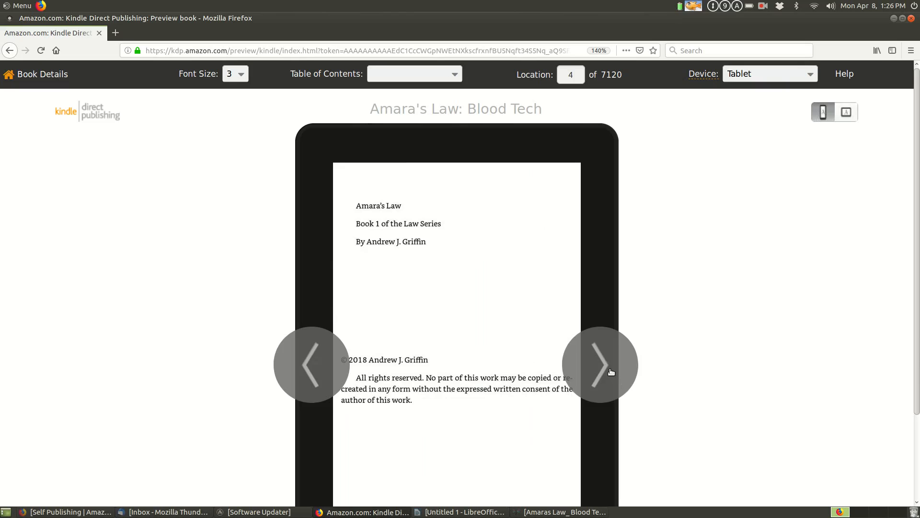
left_click(607, 372)
left_click(608, 371)
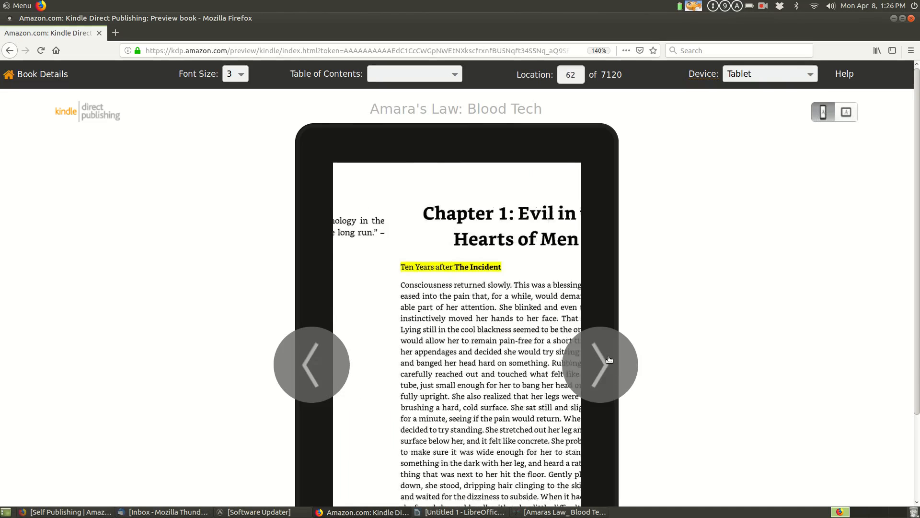
left_click(312, 368)
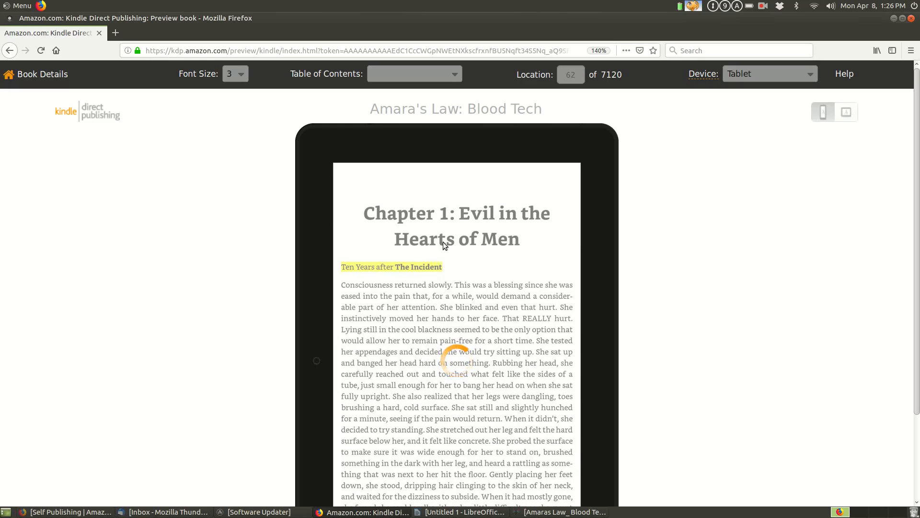
left_click(295, 364)
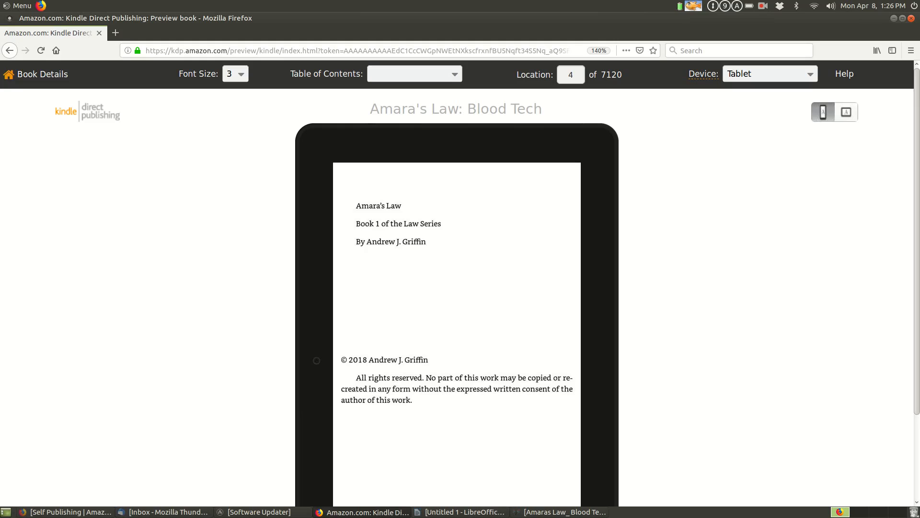
left_click(28, 81)
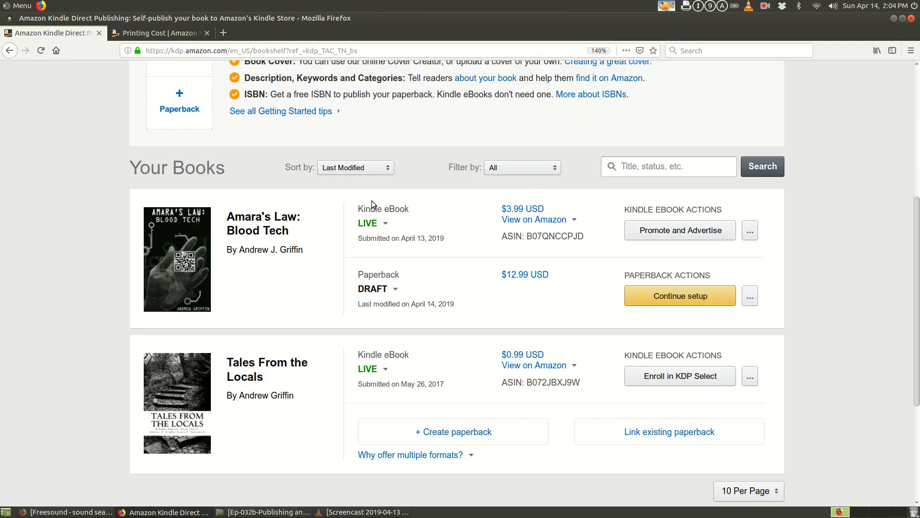
Step: Show the publication status details of the Amara's Law: Blood Tech Kindle eBook on the bookshelf
left_click(371, 224)
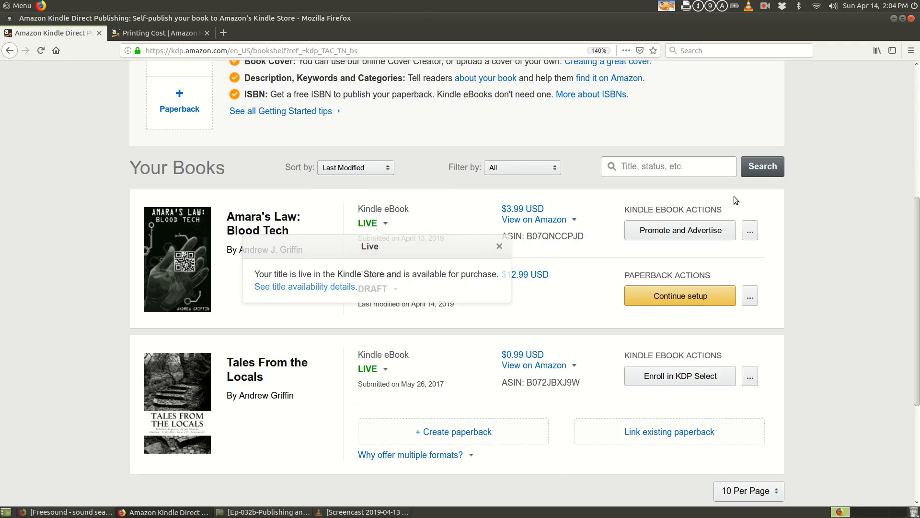
Step: Open the content settings of the Amara's Law: Blood Tech eBook and read the explanation of how DRM affects it
left_click(750, 230)
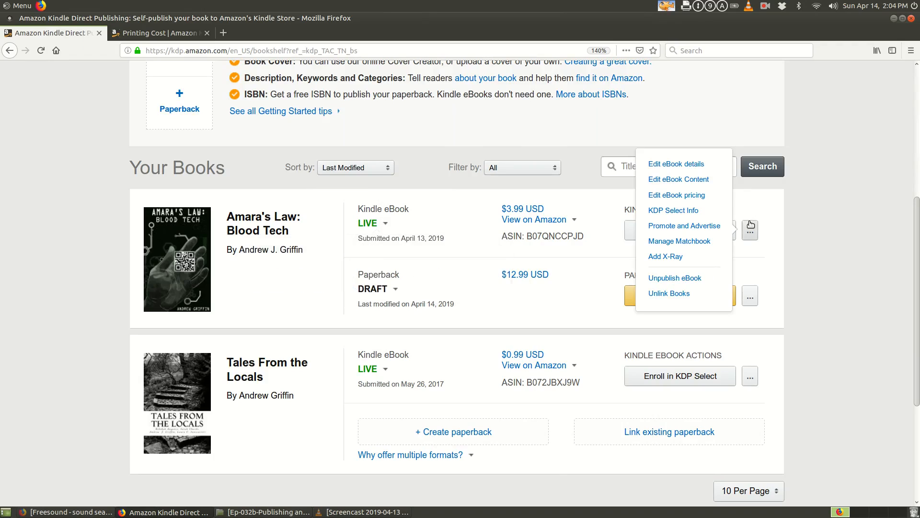
left_click(690, 179)
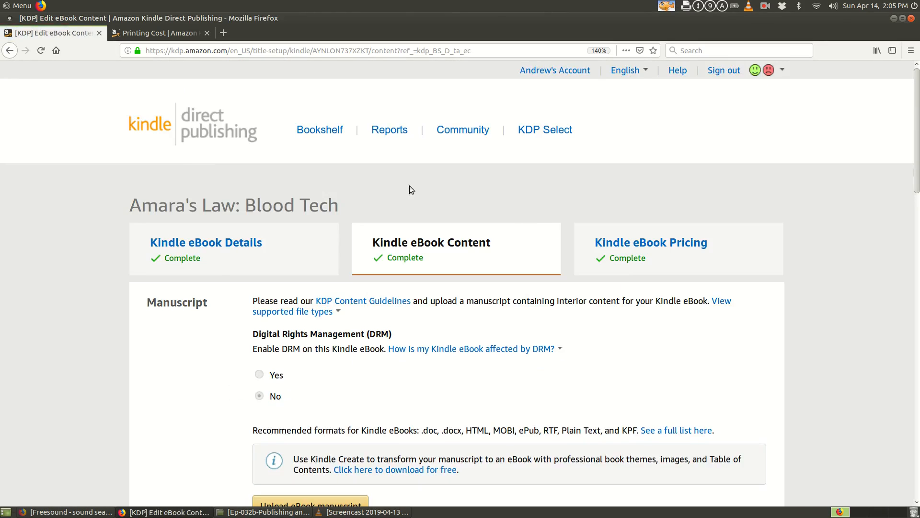
scroll(566, 144, "down", 6)
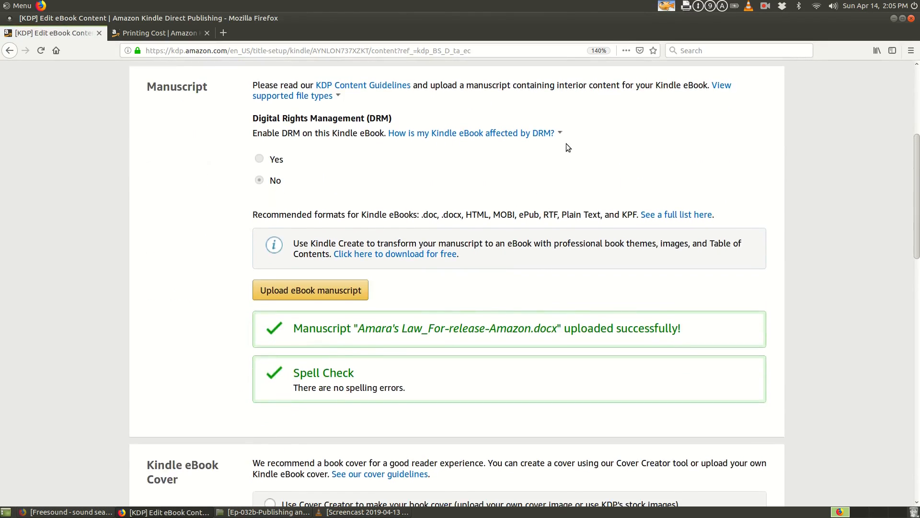
scroll(566, 144, "up", 4)
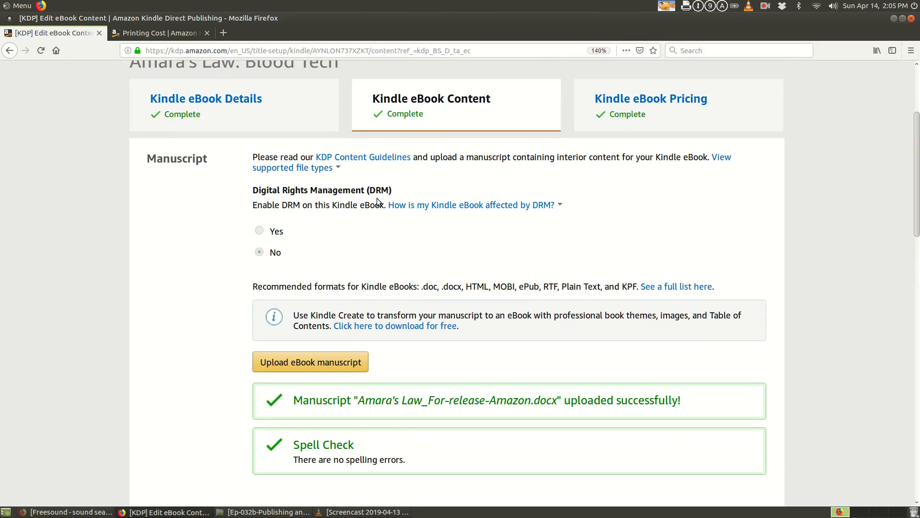
left_click(394, 205)
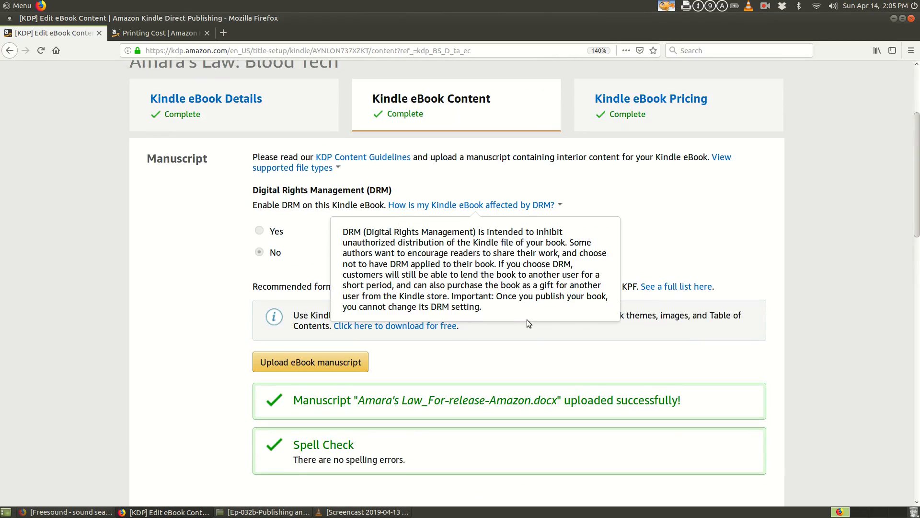
left_click(635, 318)
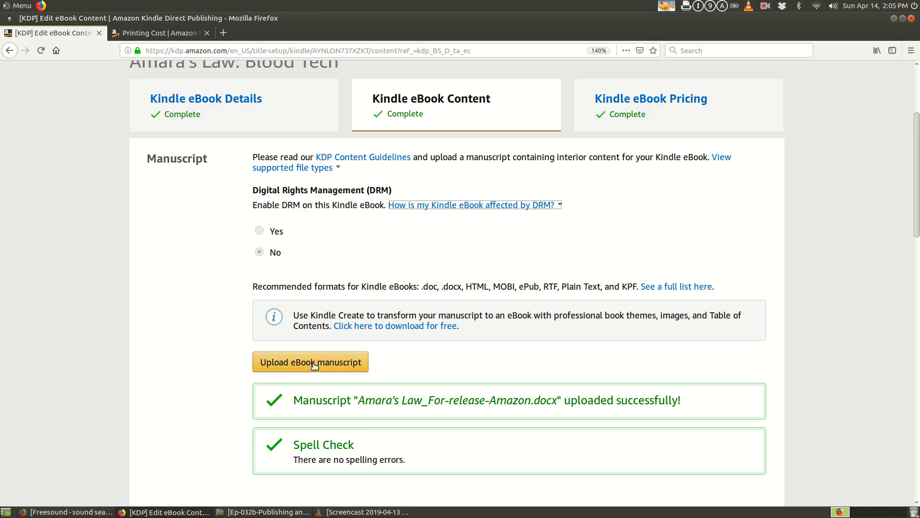
Step: Review the eBook's manuscript upload, cover upload and online previewer sections
scroll(314, 365, "down", 10)
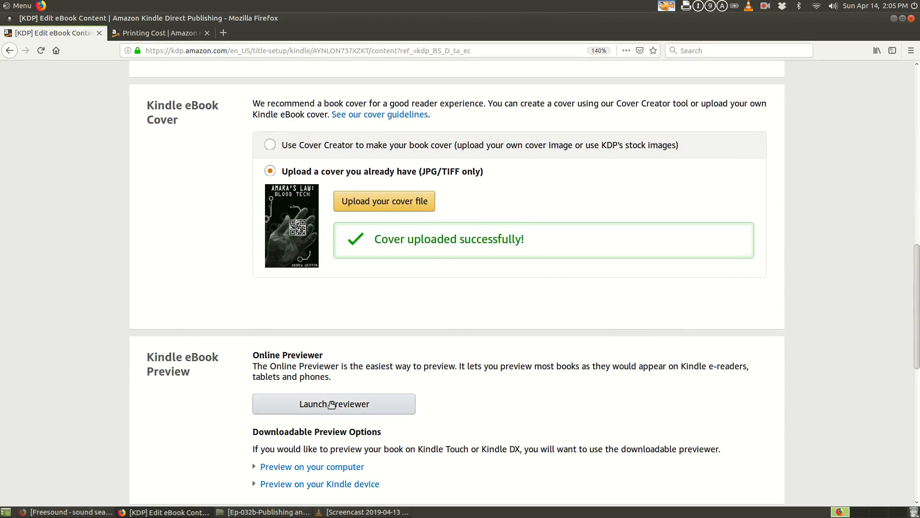
scroll(481, 239, "up", 5)
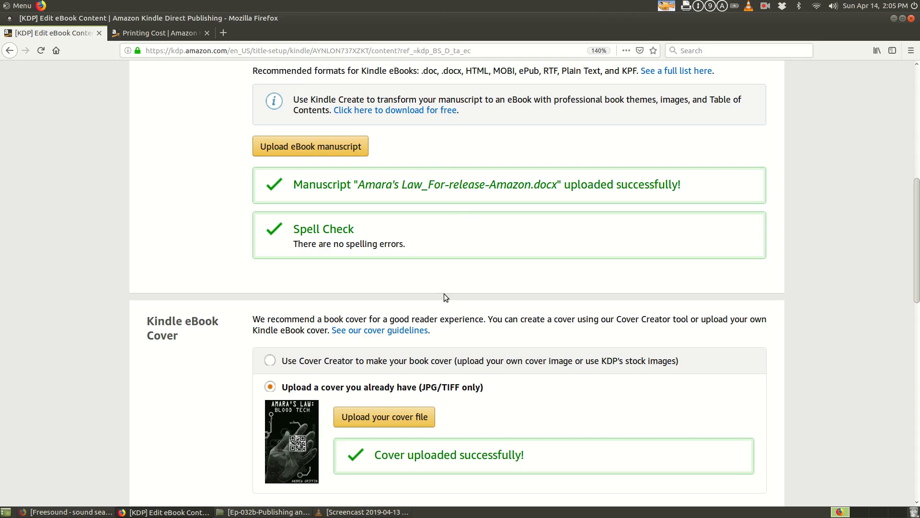
scroll(444, 294, "down", 4)
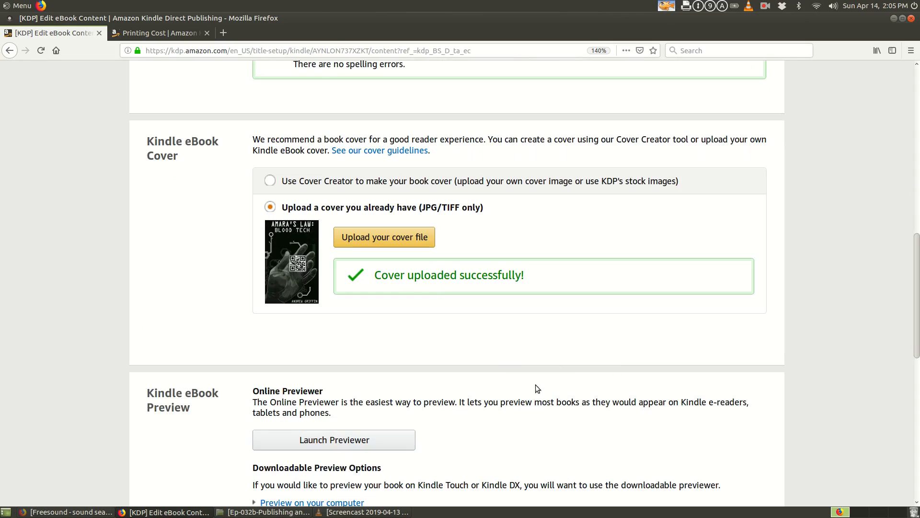
scroll(533, 392, "up", 3)
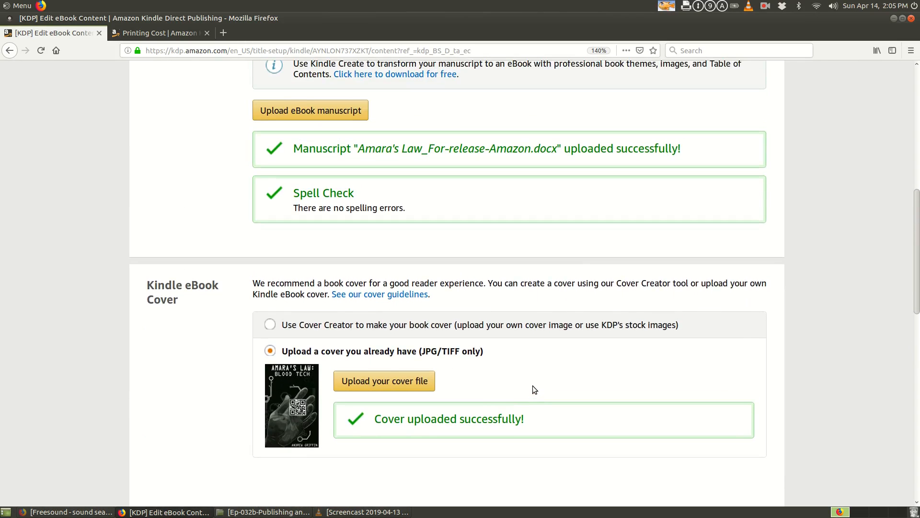
scroll(534, 383, "down", 5)
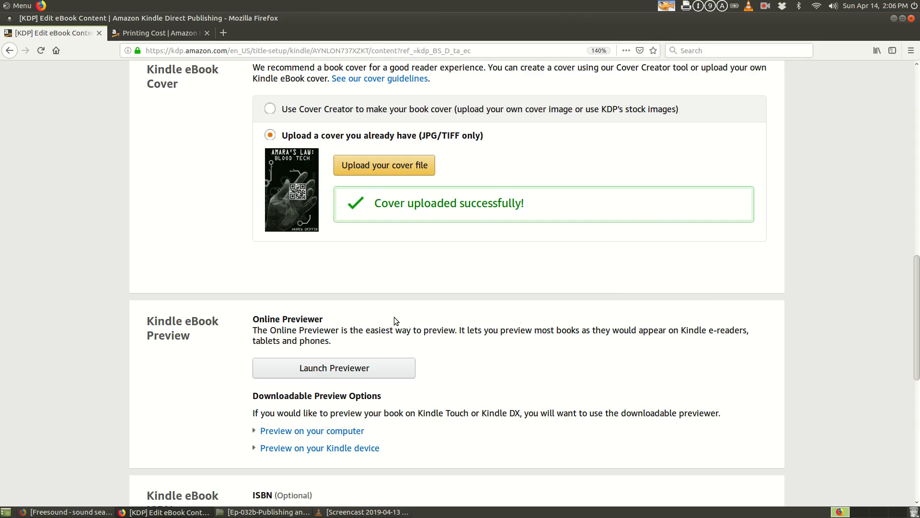
scroll(394, 317, "up", 5)
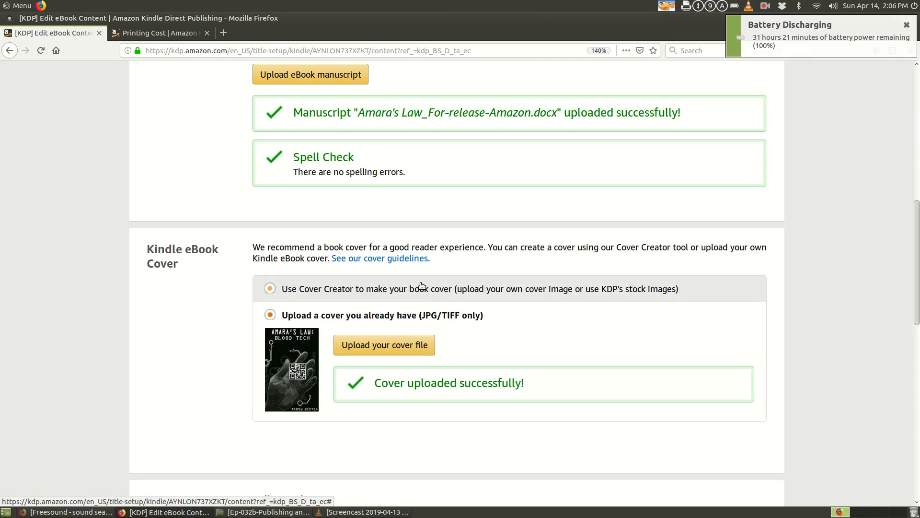
Step: Look over the whole Kindle eBook Content page, from the manuscript settings to the optional ISBN and publisher fields
scroll(620, 313, "up", 8)
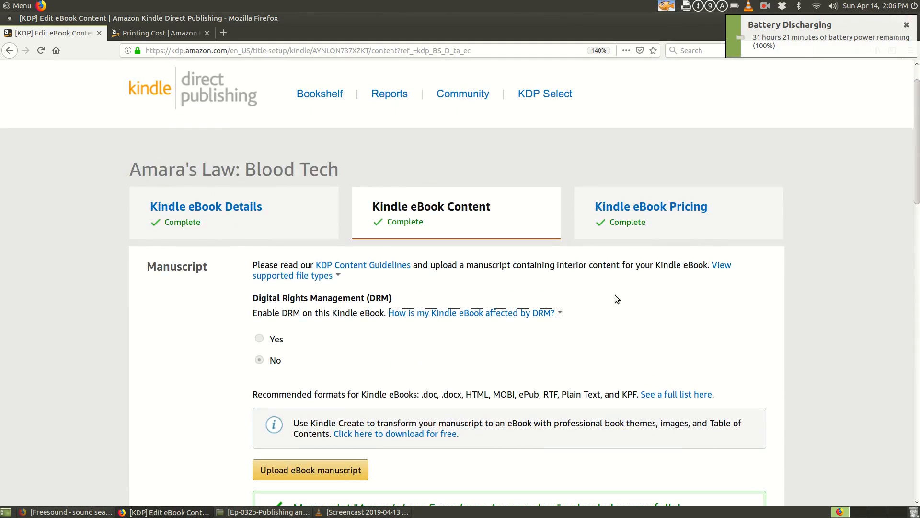
scroll(616, 296, "down", 17)
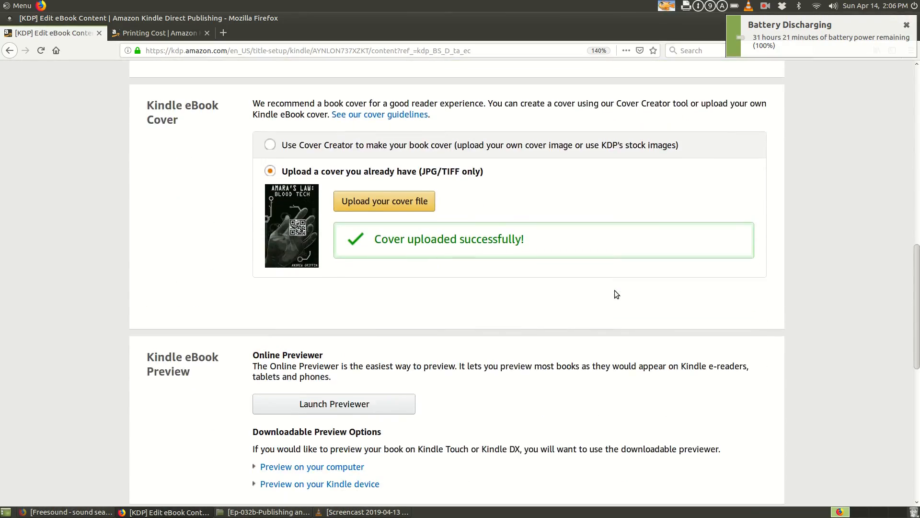
scroll(614, 293, "down", 4)
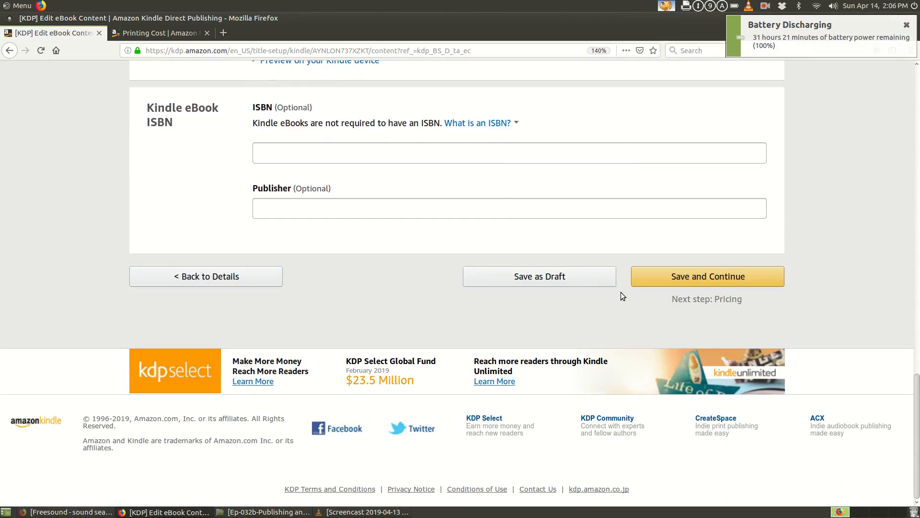
scroll(620, 296, "up", 6)
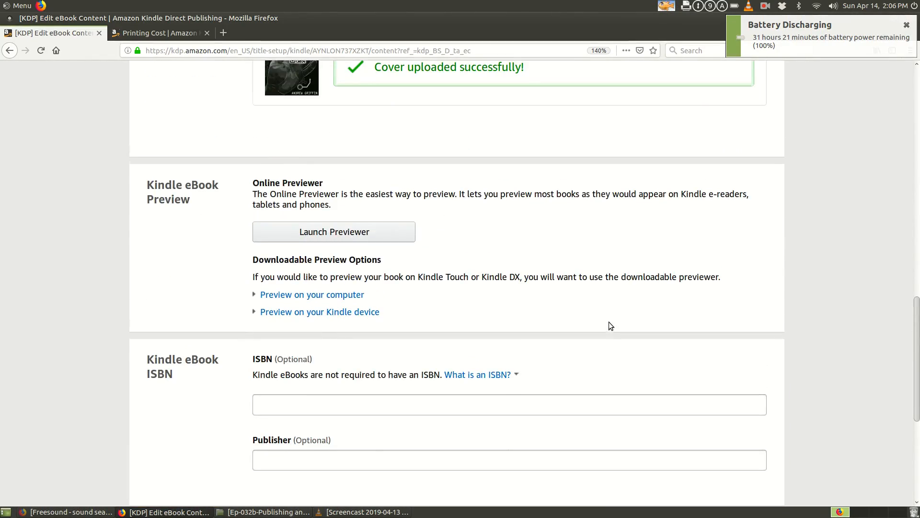
scroll(608, 321, "down", 3)
scroll(609, 321, "up", 10)
scroll(609, 305, "up", 8)
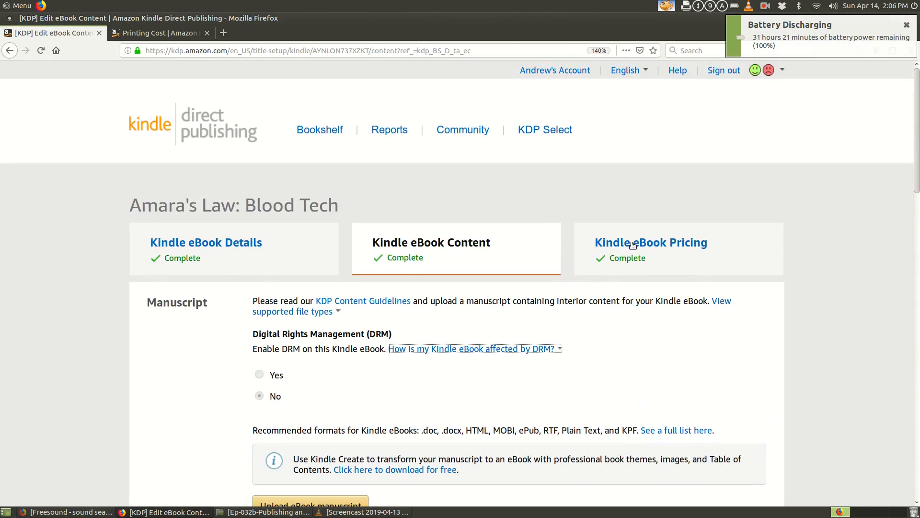
scroll(477, 407, "down", 1)
scroll(499, 372, "down", 15)
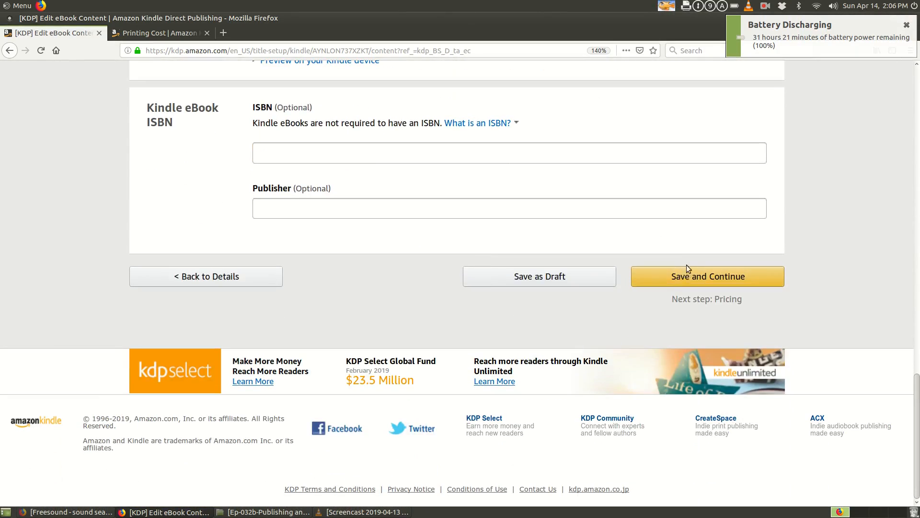
scroll(666, 218, "up", 20)
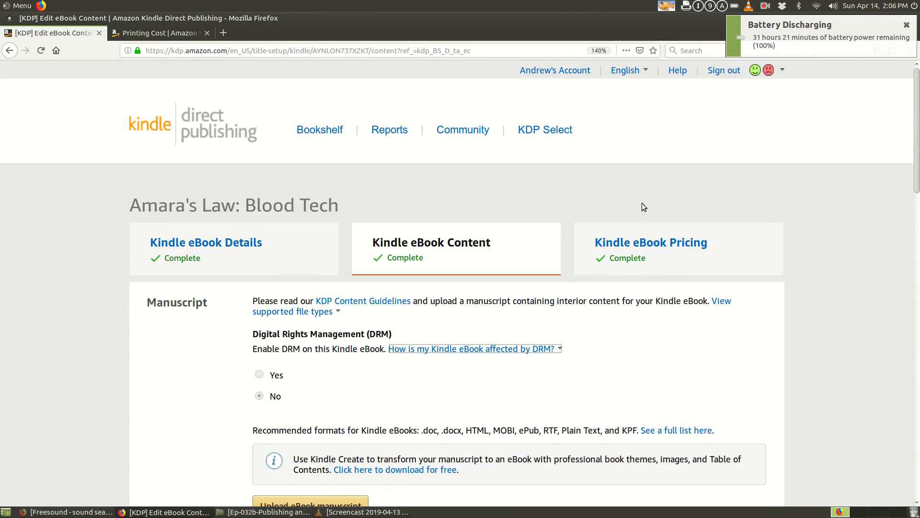
Step: Return to the bookshelf and open the pricing settings of the Amara's Law: Blood Tech eBook
left_click(650, 244)
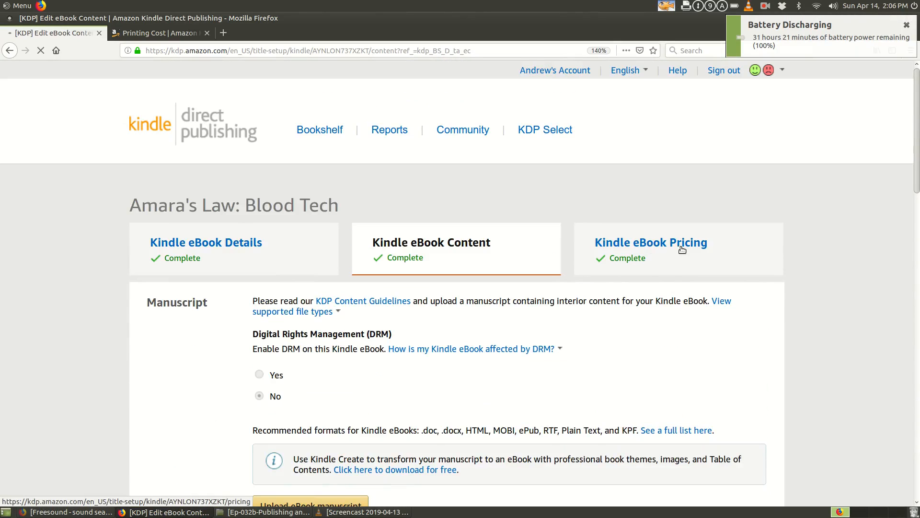
left_click(314, 135)
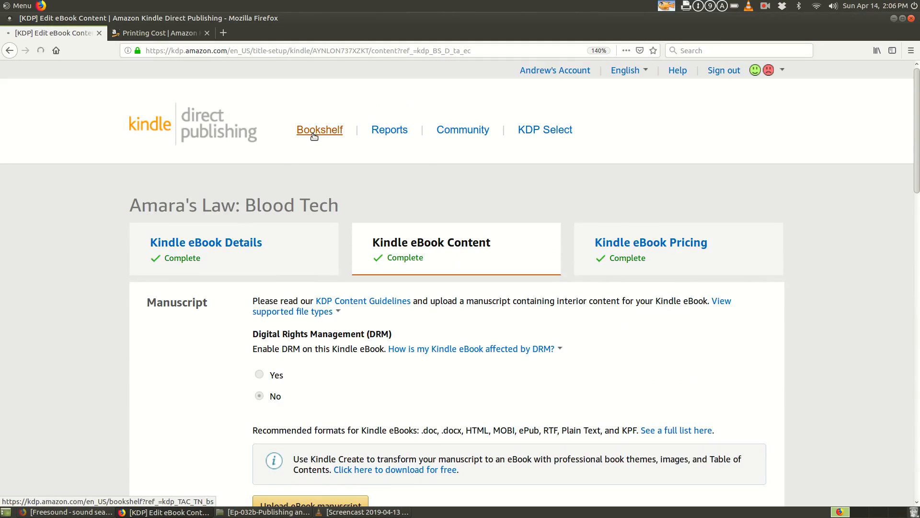
scroll(534, 261, "down", 4)
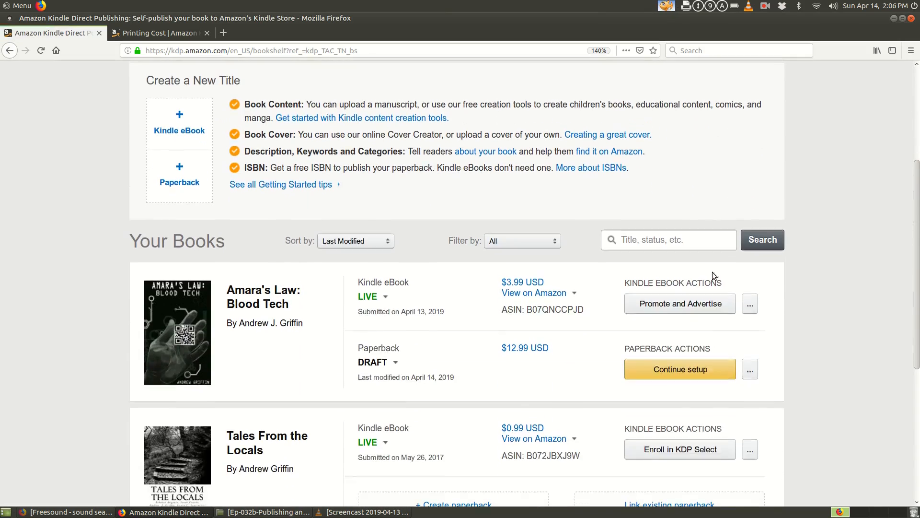
left_click(749, 301)
left_click(693, 269)
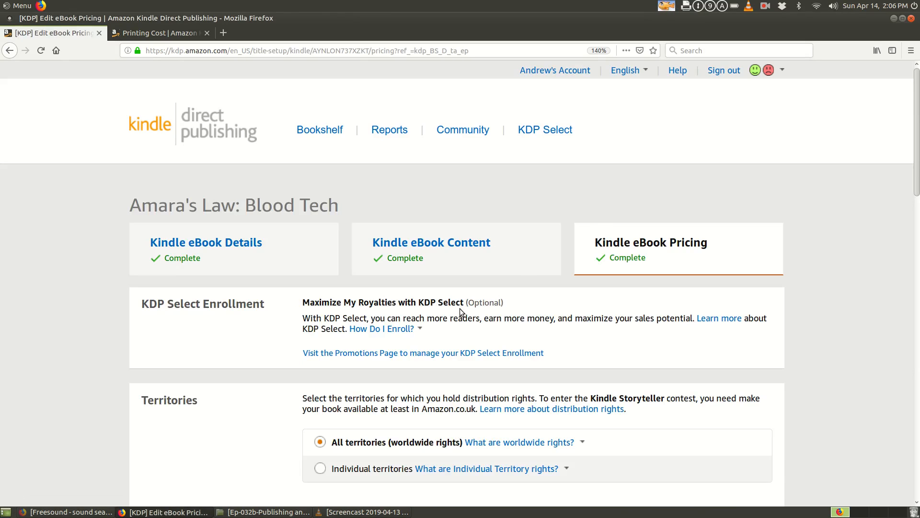
Step: Review the eBook's KDP Select enrollment, distribution territories, and royalty plan and list price settings
scroll(267, 301, "down", 5)
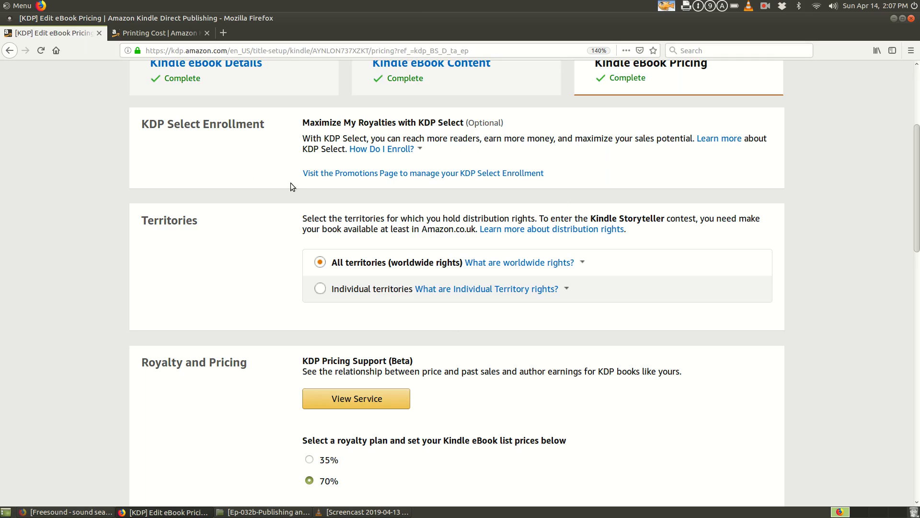
scroll(290, 203, "down", 1)
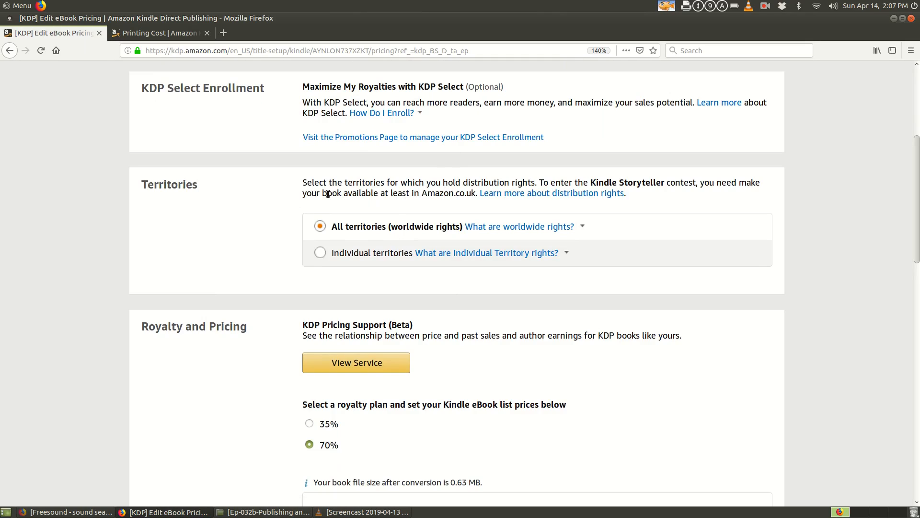
scroll(309, 181, "down", 2)
scroll(268, 190, "down", 2)
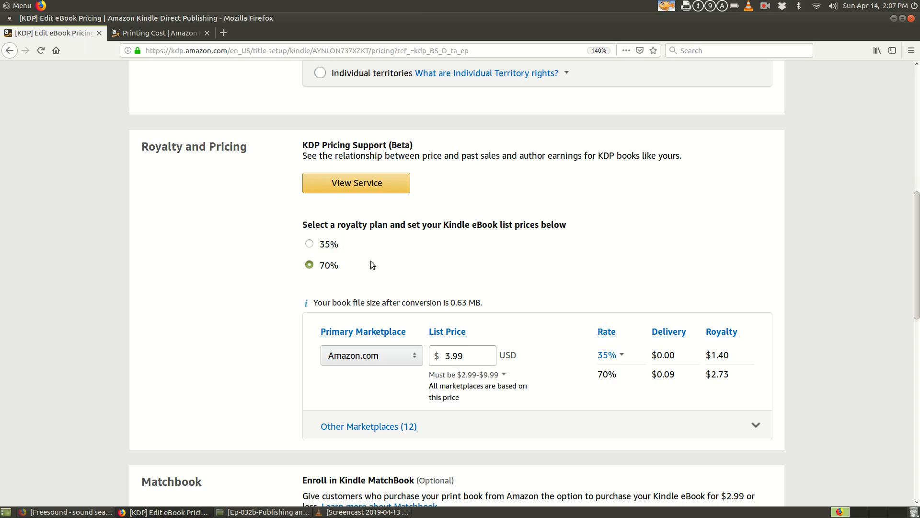
scroll(373, 265, "down", 3)
scroll(331, 261, "up", 3)
scroll(440, 308, "down", 2)
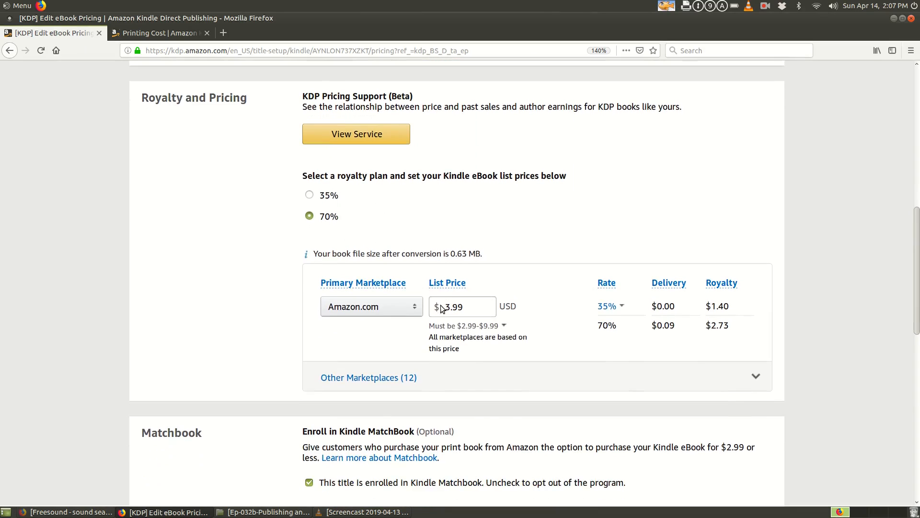
Step: Read the help notes on the allowed list price range and the primary marketplace, and compare the royalty rates
left_click(483, 305)
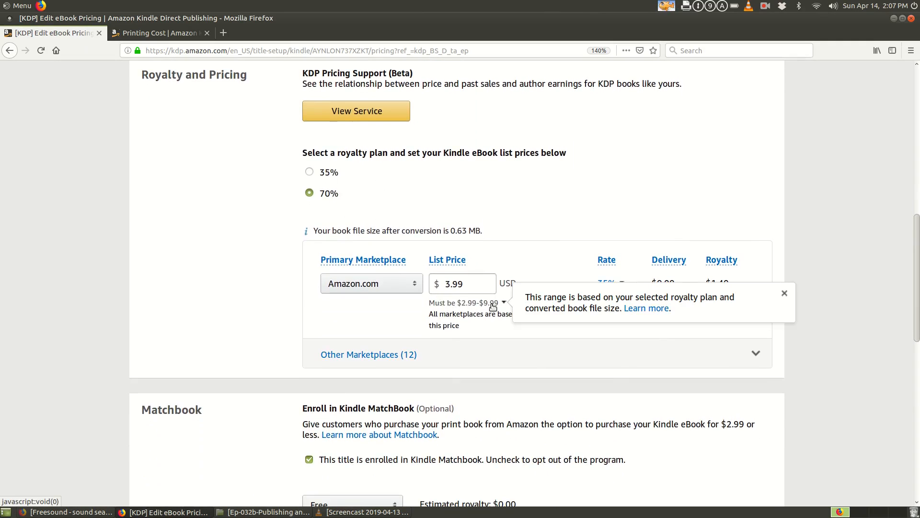
left_click(526, 208)
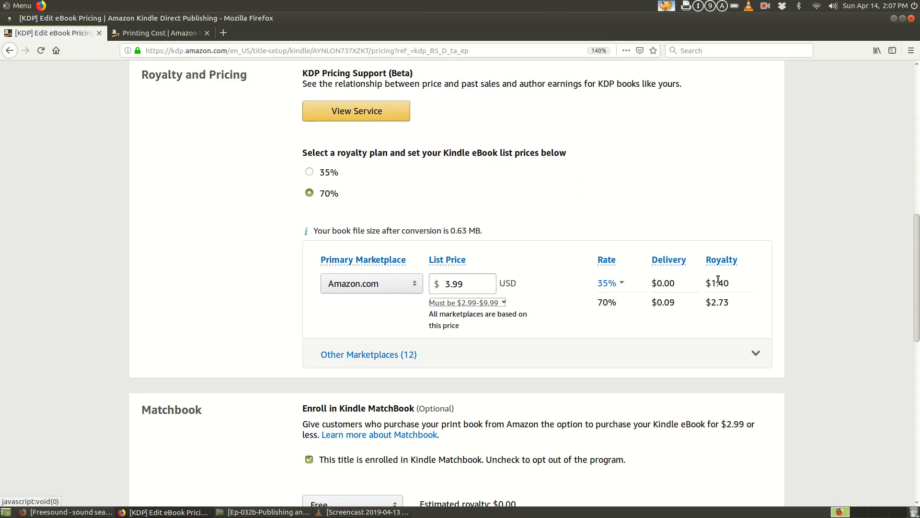
left_click(712, 313)
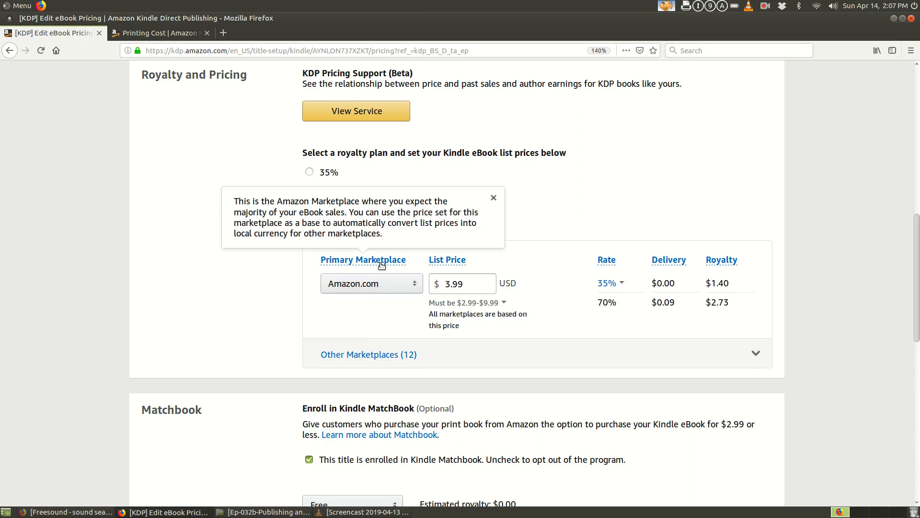
scroll(378, 263, "down", 3)
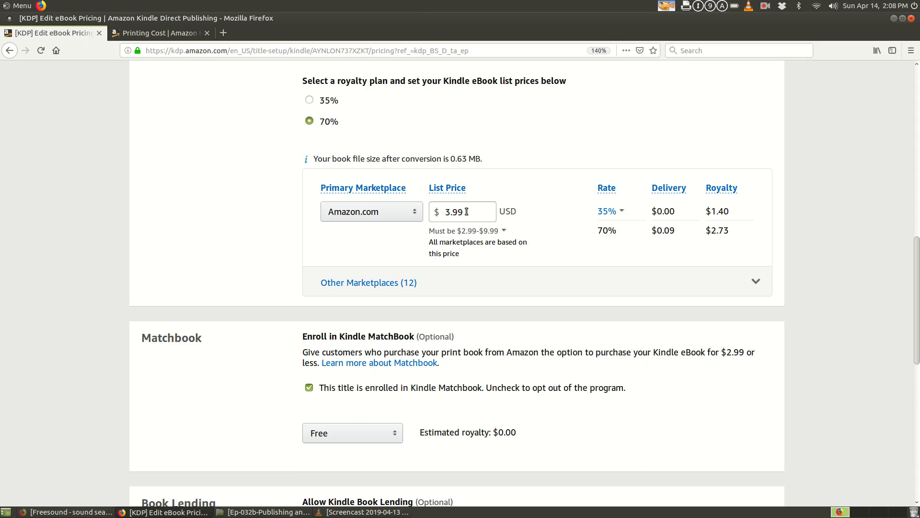
left_click(467, 231)
Step: Review the Matchbook enrollment, Book Lending, and Terms & Conditions sections, and return to the start of the pricing page
scroll(274, 294, "down", 3)
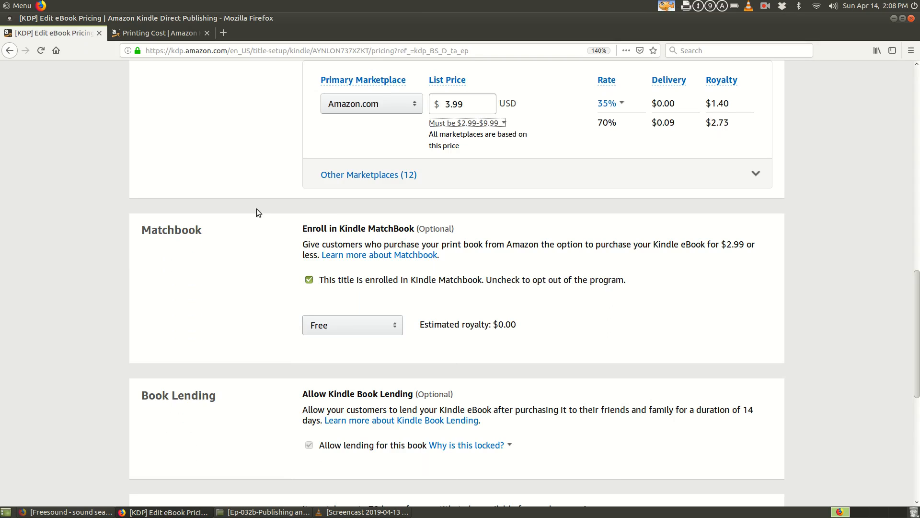
scroll(306, 210, "down", 3)
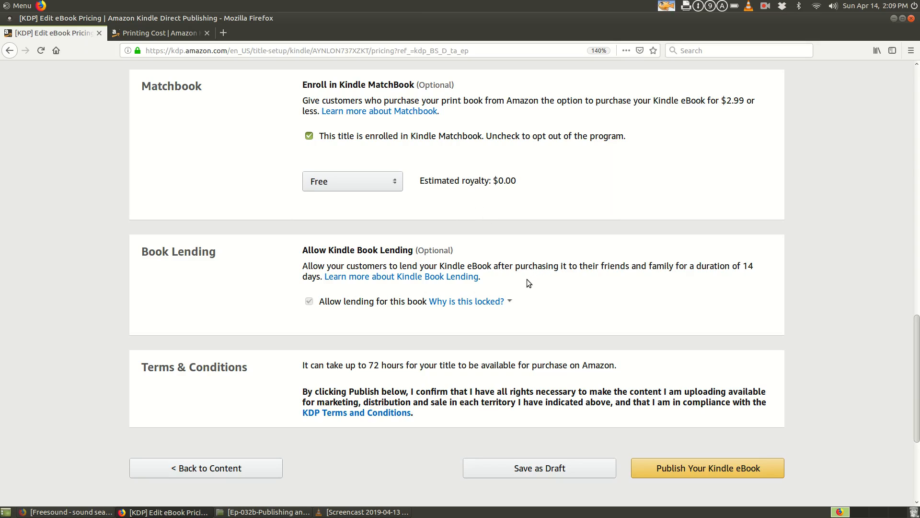
scroll(302, 260, "down", 3)
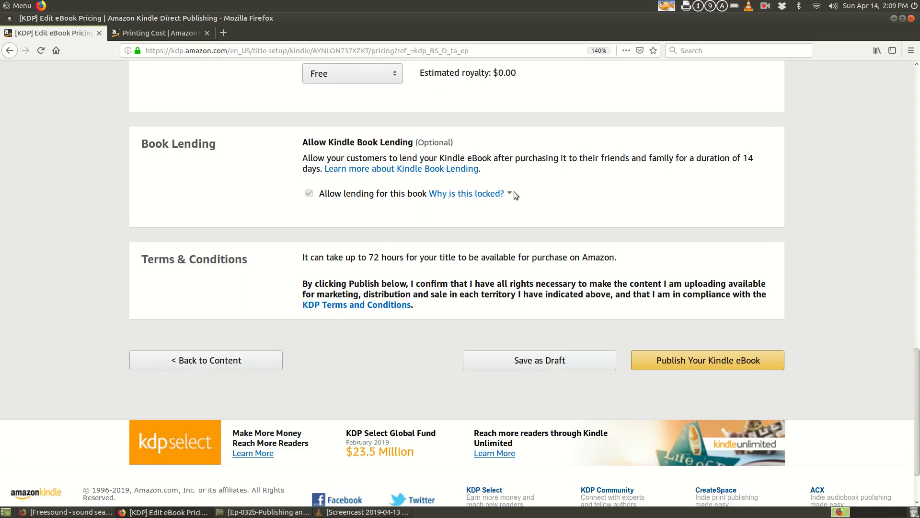
mouse_move(498, 196)
scroll(722, 351, "up", 15)
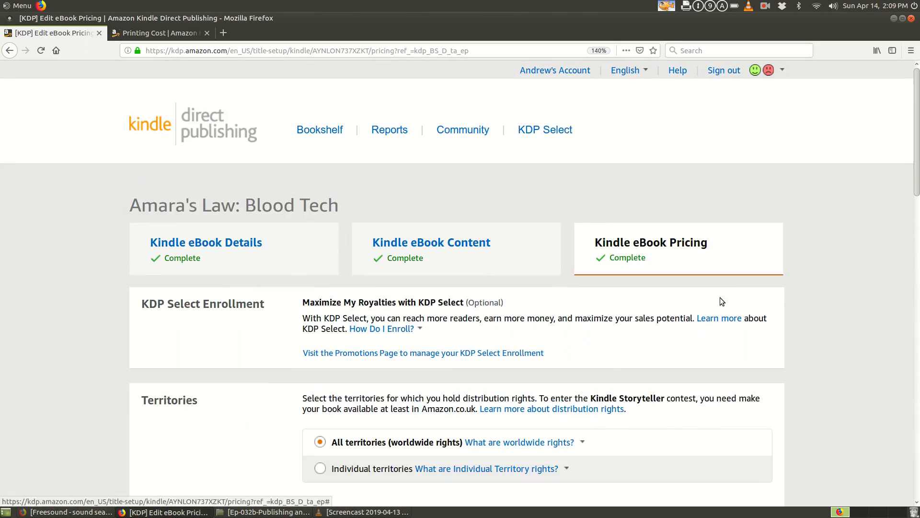
Step: Return to the bookshelf and check the publishing status and Amazon marketplace links of the Amara's Law: Blood Tech eBook
left_click(319, 131)
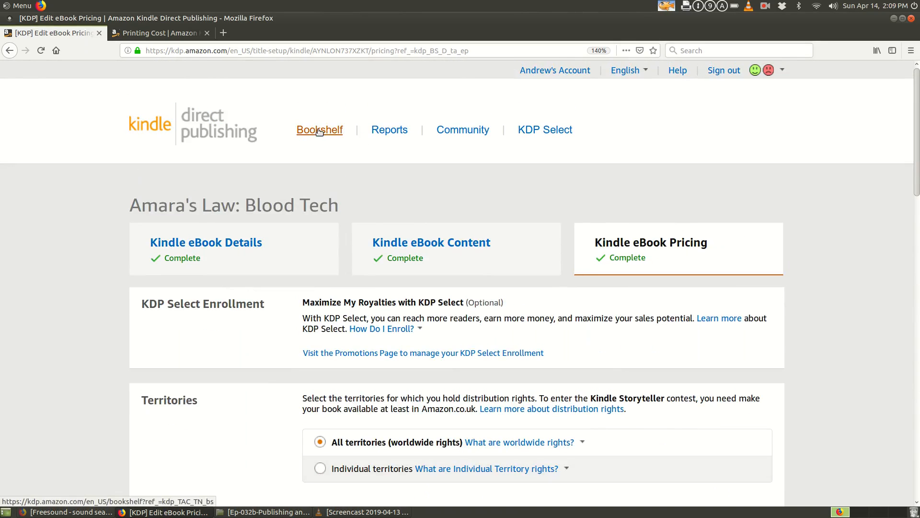
scroll(421, 268, "down", 5)
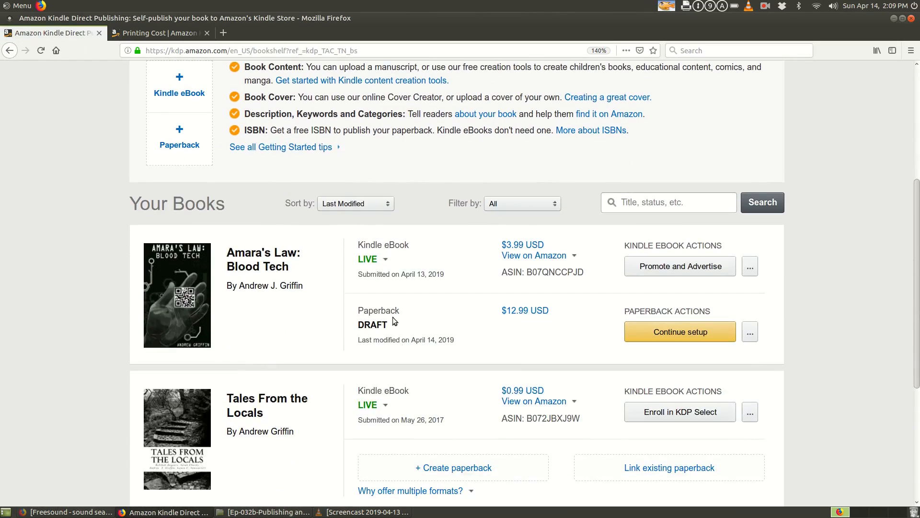
mouse_move(386, 261)
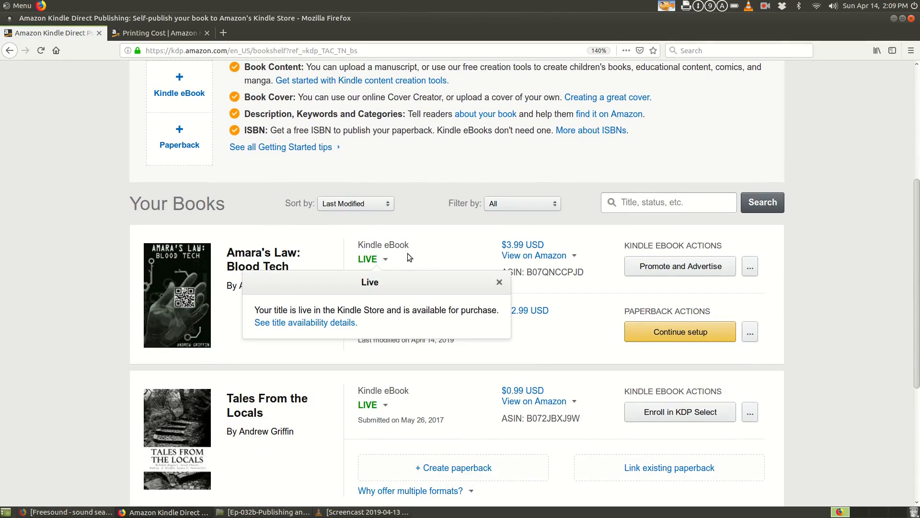
mouse_move(550, 260)
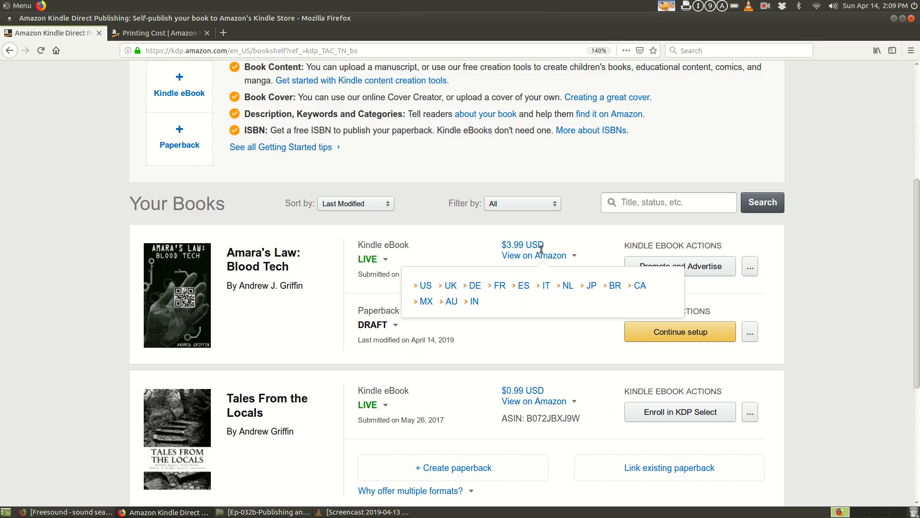
scroll(358, 249, "down", 5)
scroll(356, 254, "up", 5)
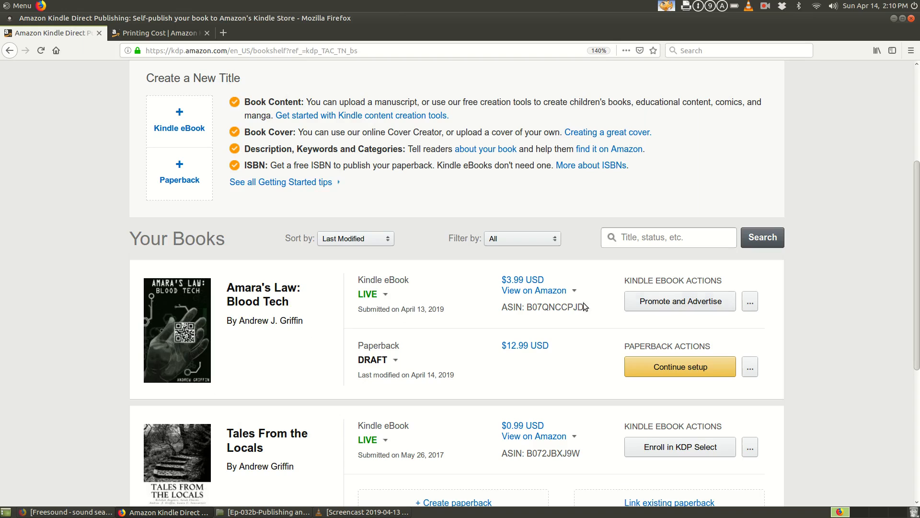
Step: Open the US Amazon store page of the Amara's Law: Blood Tech eBook and review its product description and details
left_click(575, 291)
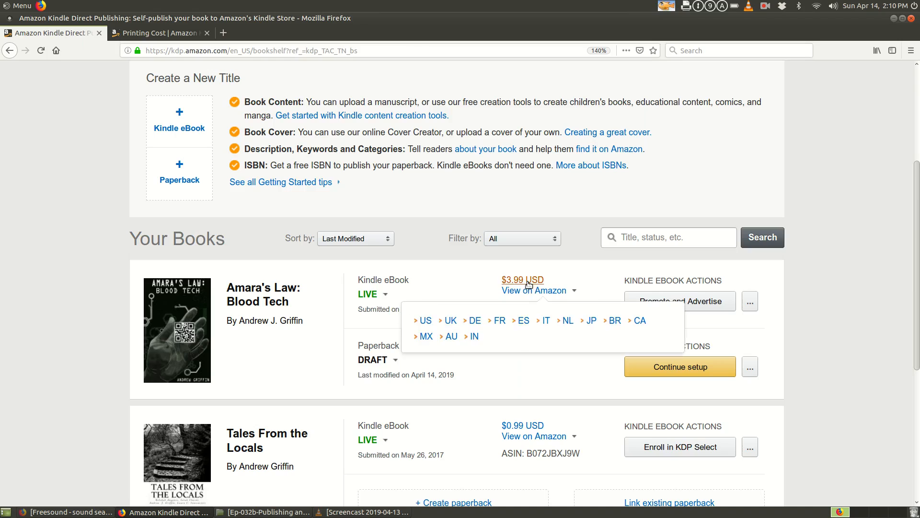
mouse_move(570, 291)
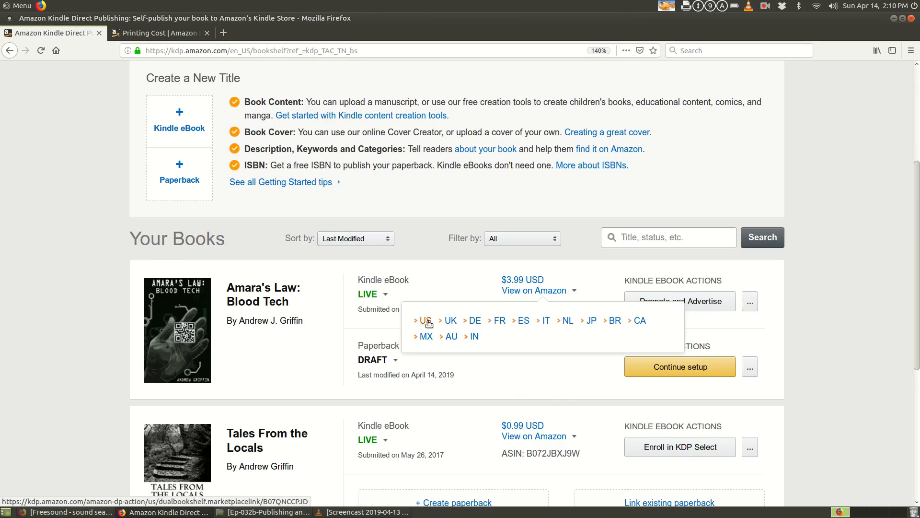
left_click(426, 321)
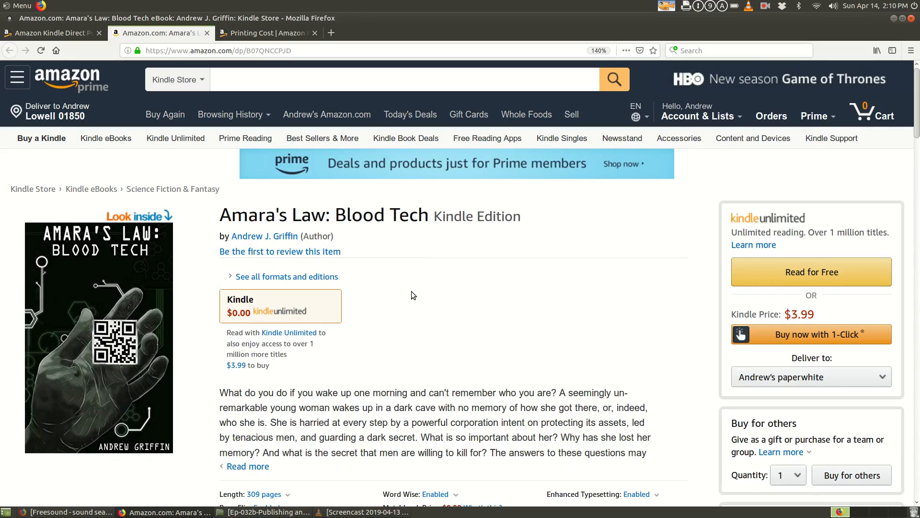
scroll(411, 291, "down", 3)
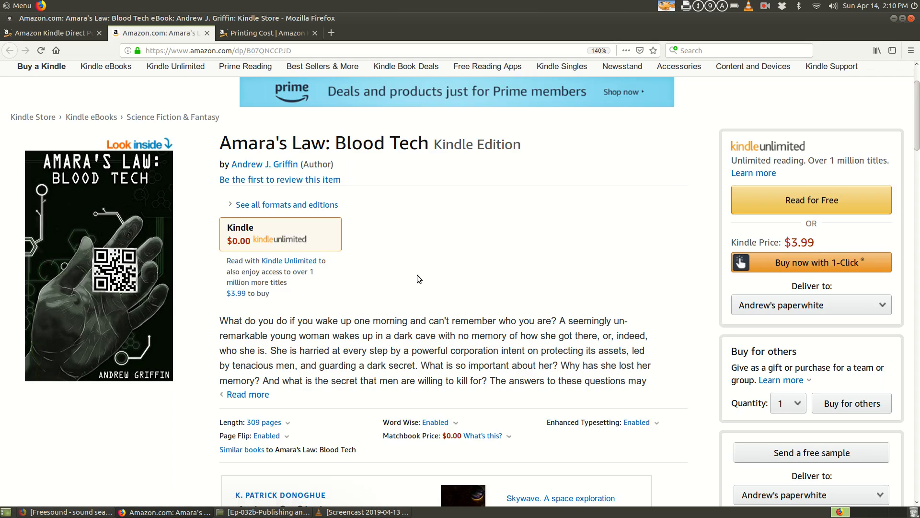
Step: Expand the full book description and look over the listing's product details and customer reviews
scroll(357, 245, "down", 3)
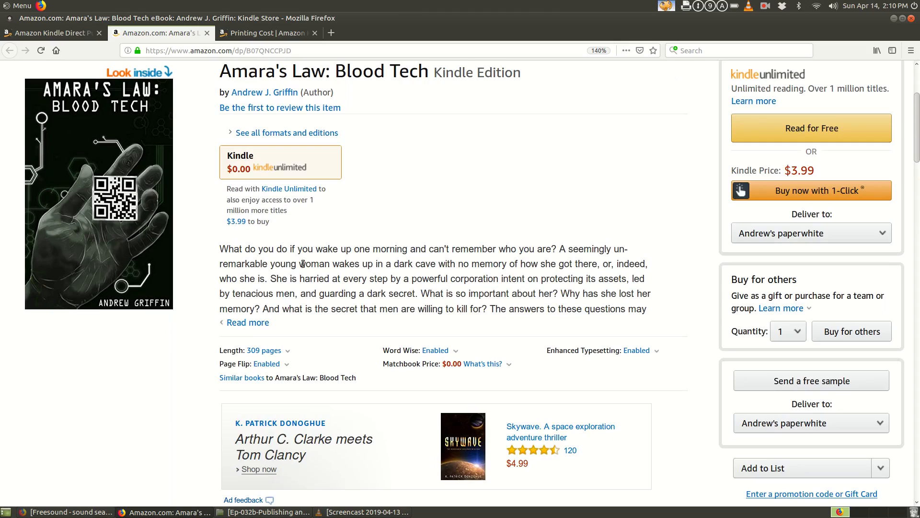
left_click(252, 323)
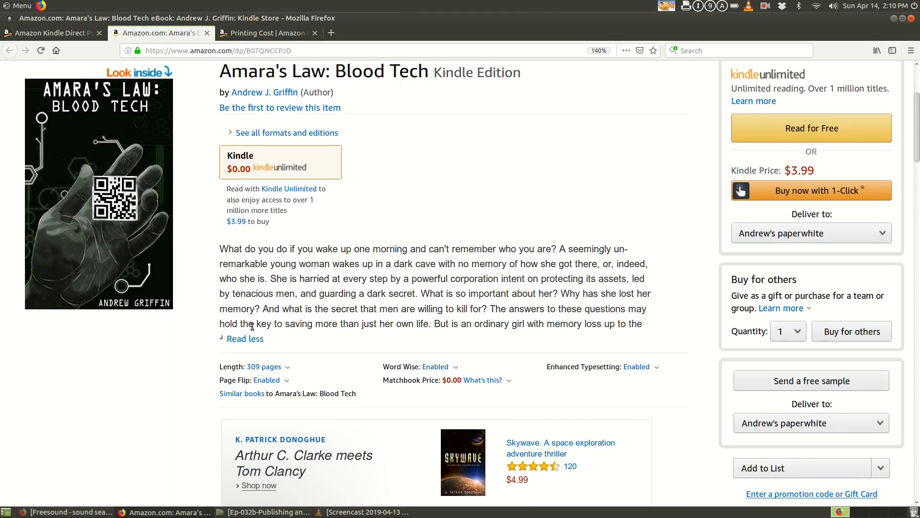
scroll(400, 294, "down", 10)
scroll(402, 281, "up", 5)
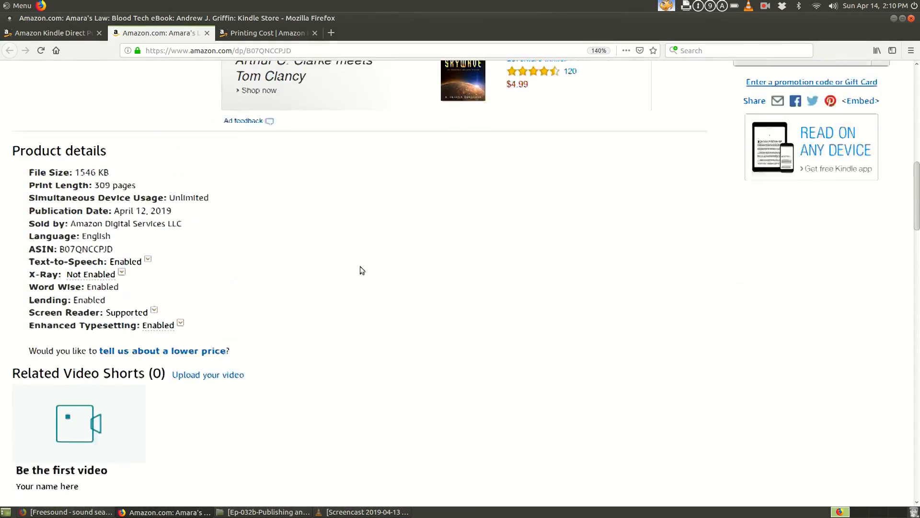
scroll(431, 244, "down", 10)
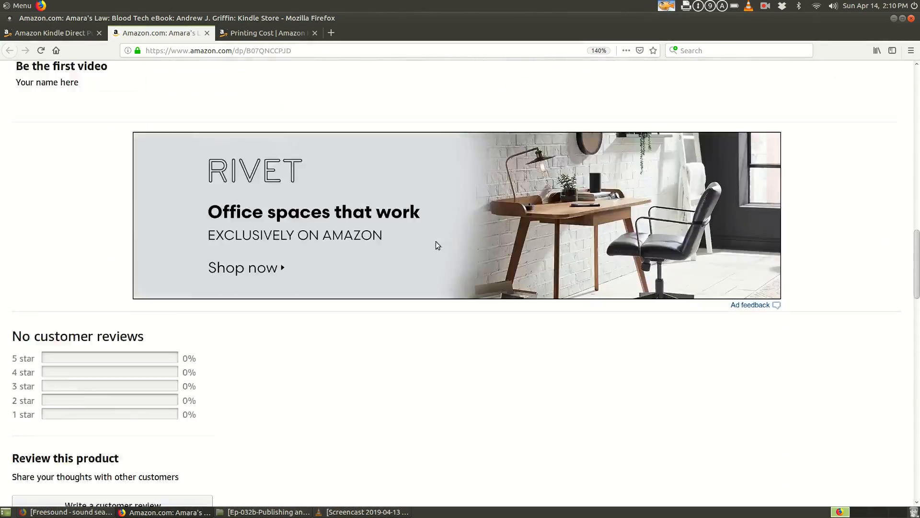
scroll(429, 234, "up", 3)
scroll(427, 231, "up", 12)
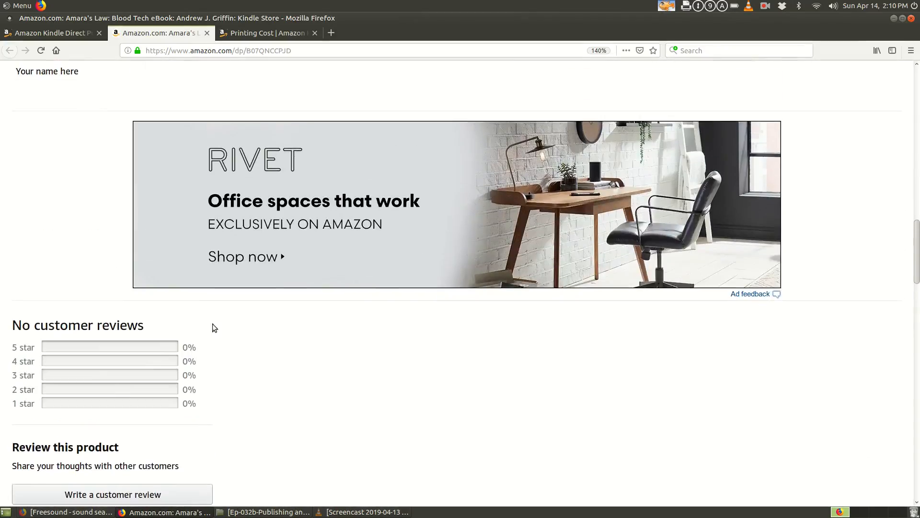
scroll(240, 326, "up", 6)
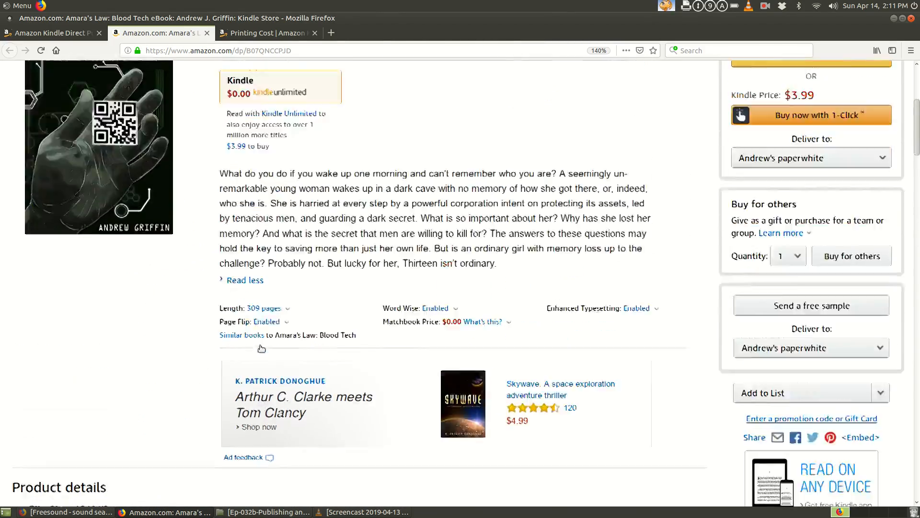
Step: Examine the product details of the Kindle book, including the explanations for X-Ray and Text-to-Speech
scroll(260, 345, "down", 3)
scroll(209, 329, "down", 6)
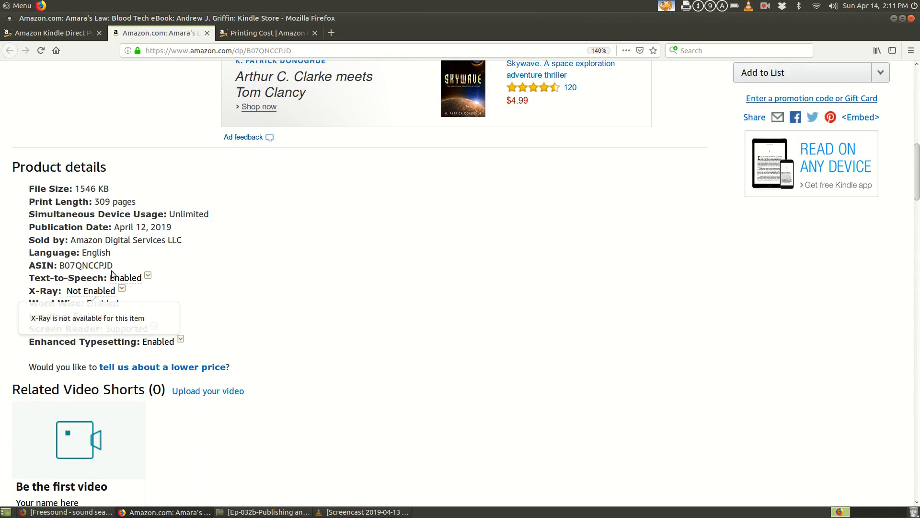
mouse_move(147, 278)
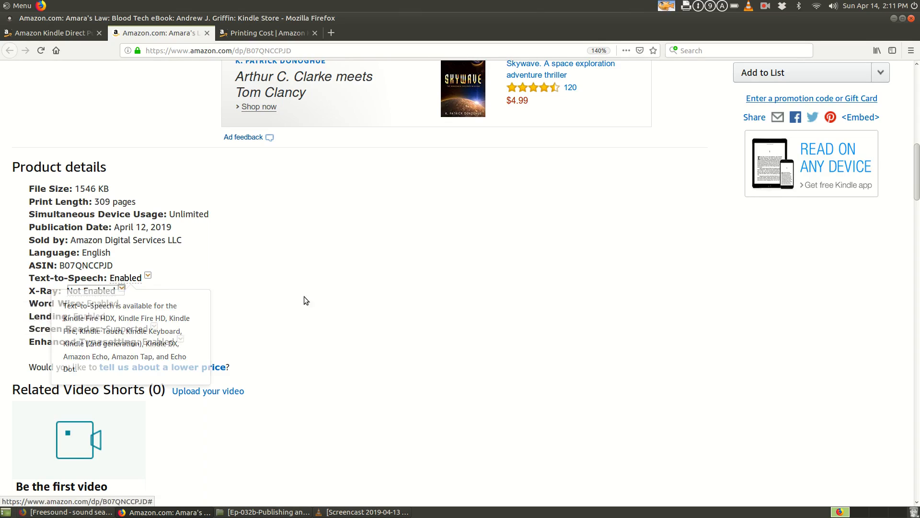
mouse_move(121, 288)
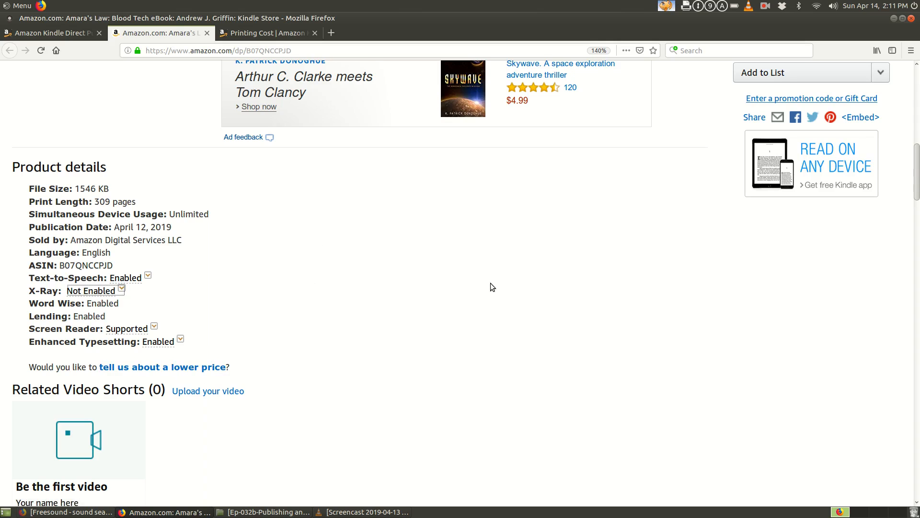
Step: Look through the reviews, feedback and recommended items further down the listing, and return to its beginning
scroll(296, 294, "down", 7)
scroll(427, 221, "down", 18)
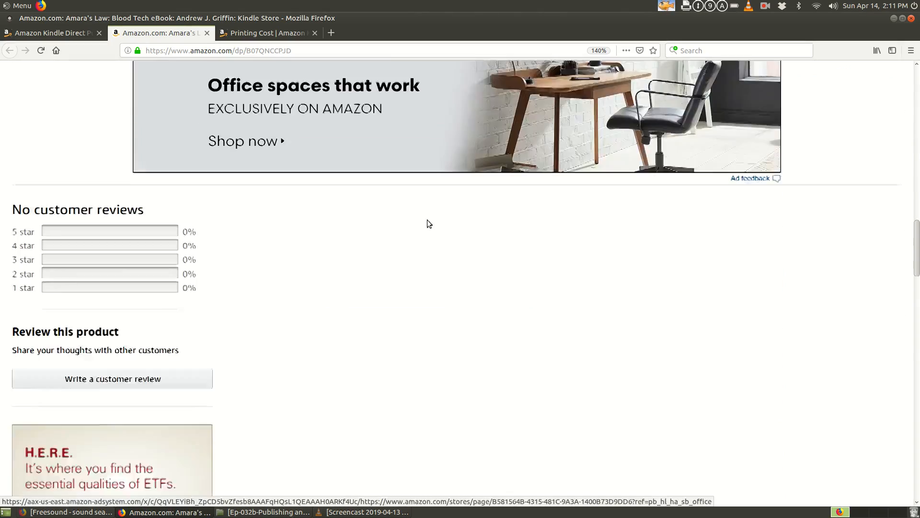
scroll(415, 207, "down", 6)
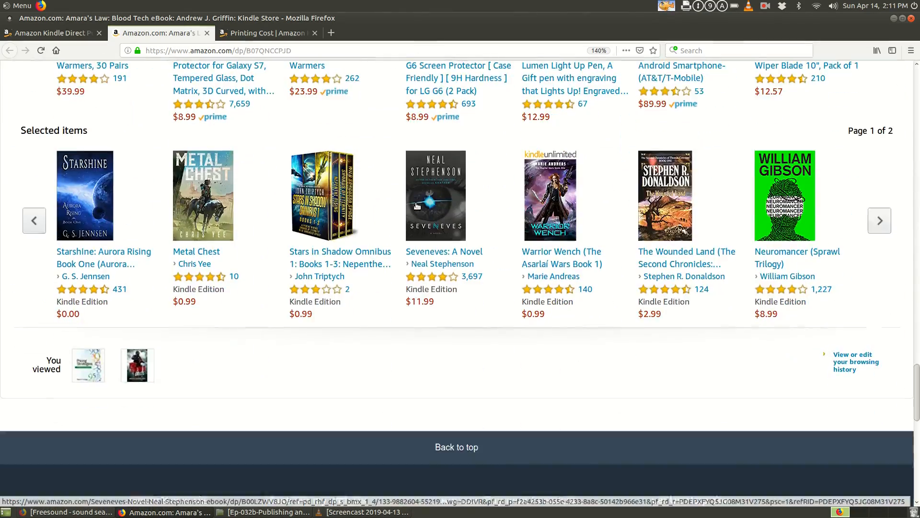
scroll(123, 235, "up", 5)
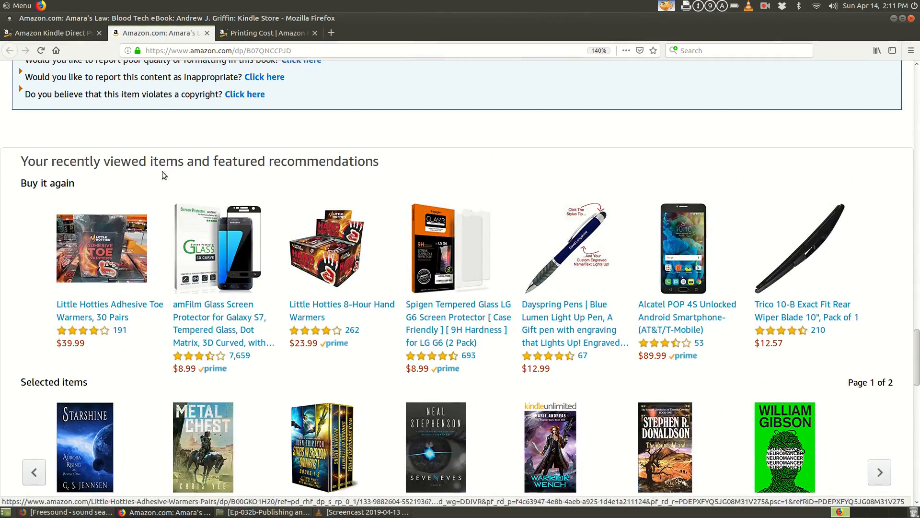
scroll(542, 281, "up", 20)
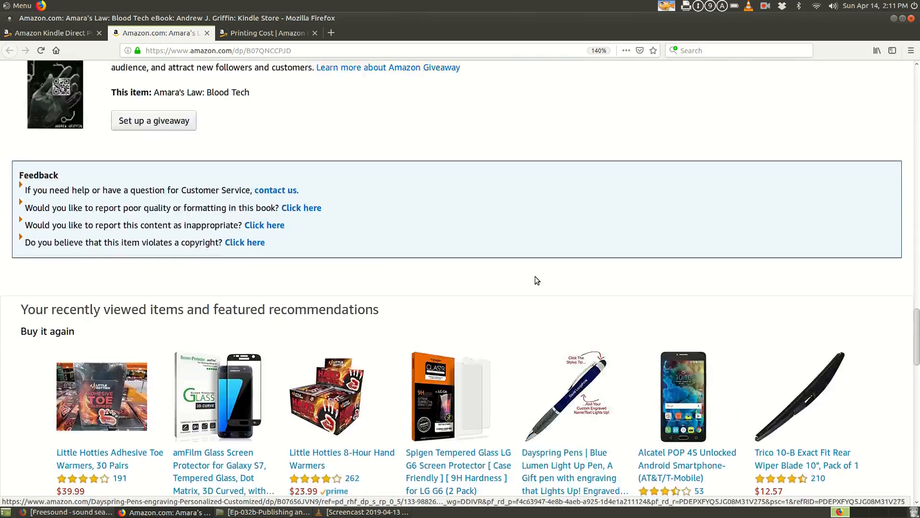
scroll(540, 272, "up", 15)
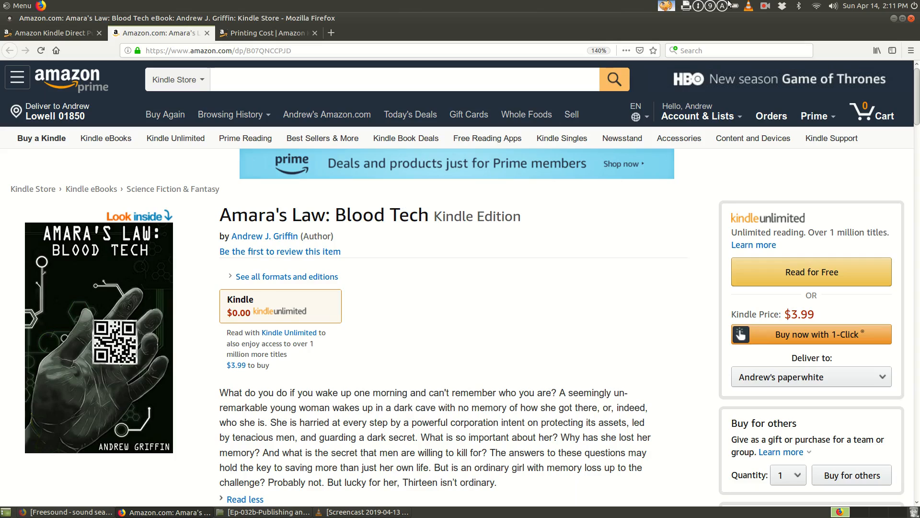
left_click(763, 8)
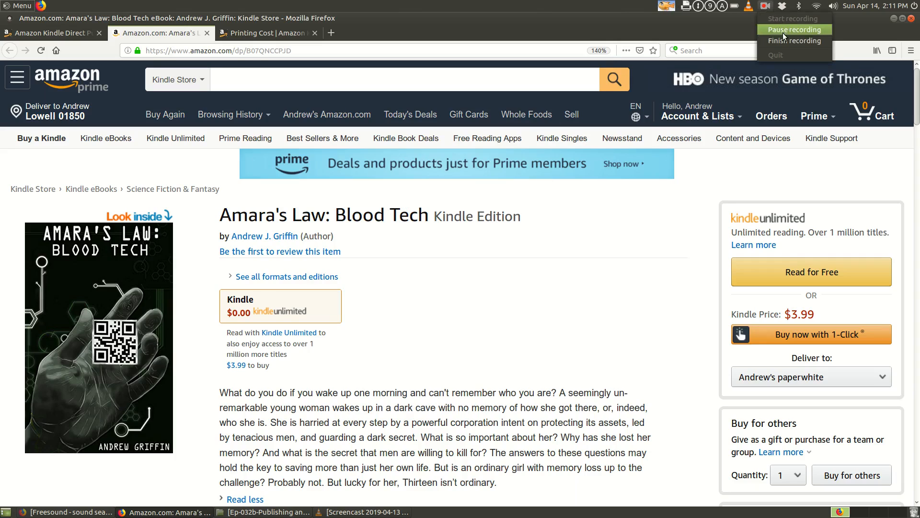
left_click(783, 38)
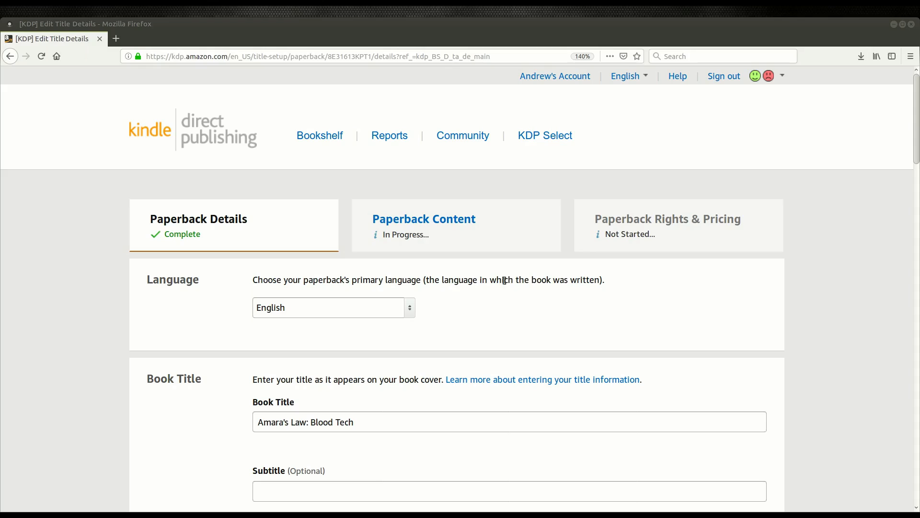
Step: Review the paperback details from language through adult content, and save them to continue to the content stage
scroll(196, 298, "down", 3)
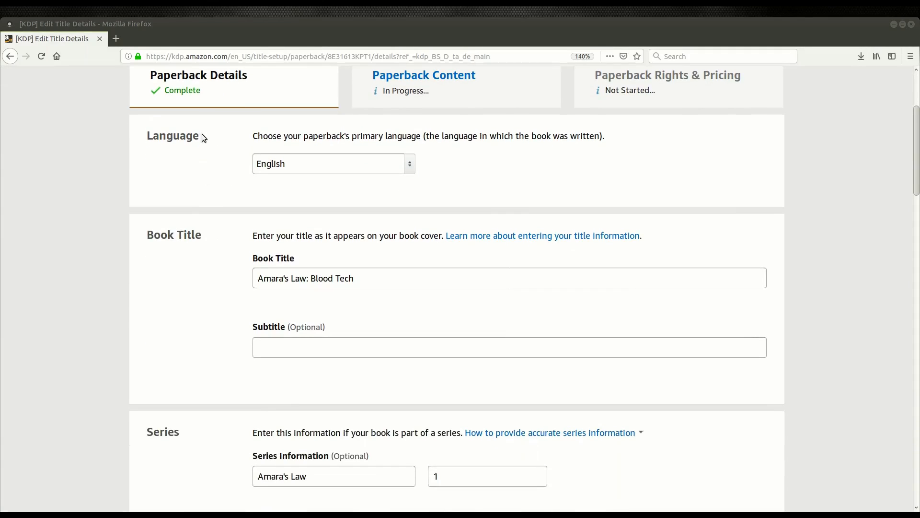
scroll(311, 259, "down", 5)
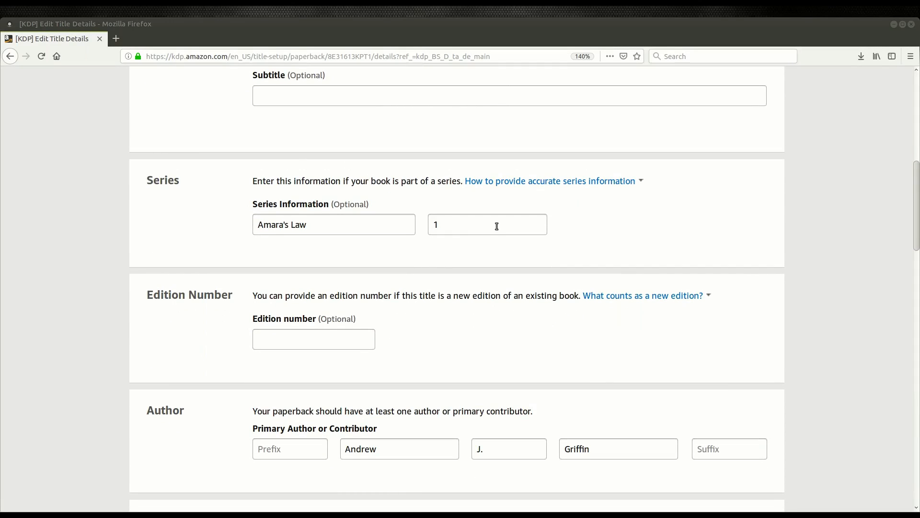
scroll(479, 249, "down", 1)
scroll(479, 278, "down", 3)
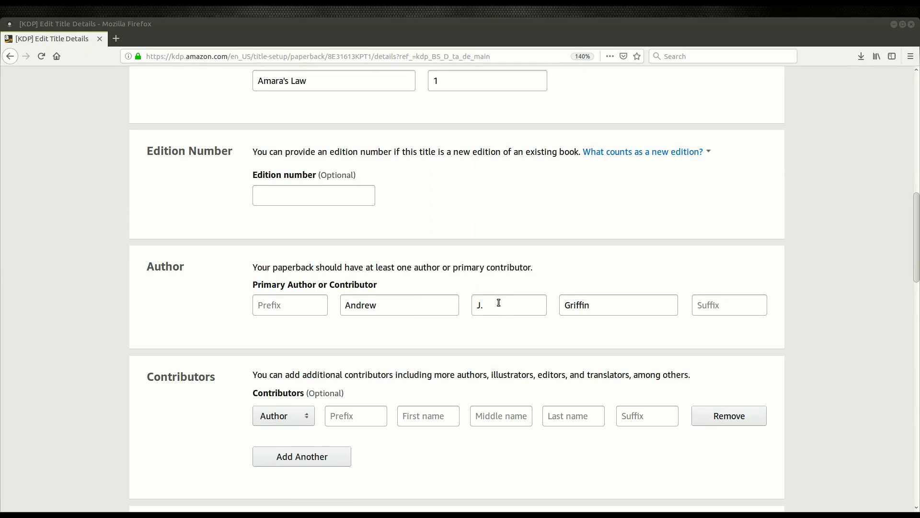
scroll(496, 305, "down", 4)
scroll(307, 289, "down", 5)
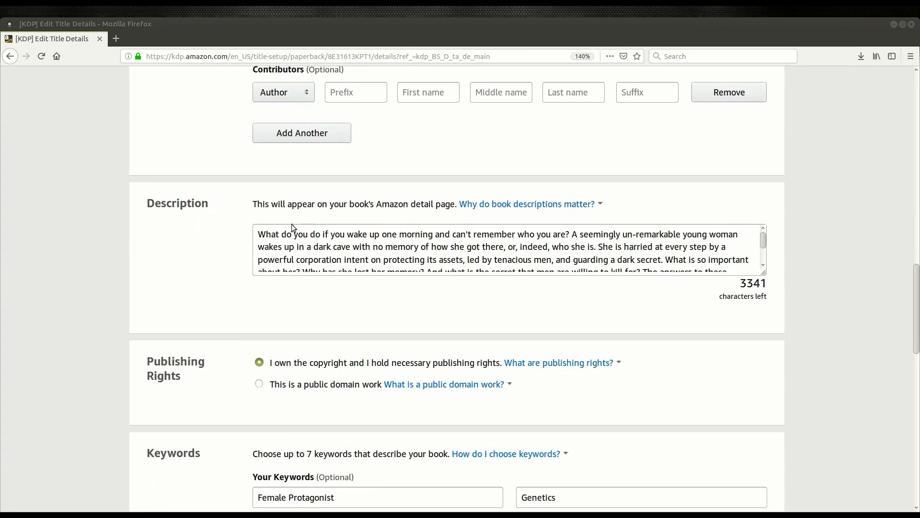
scroll(372, 252, "down", 2)
scroll(372, 252, "down", 1)
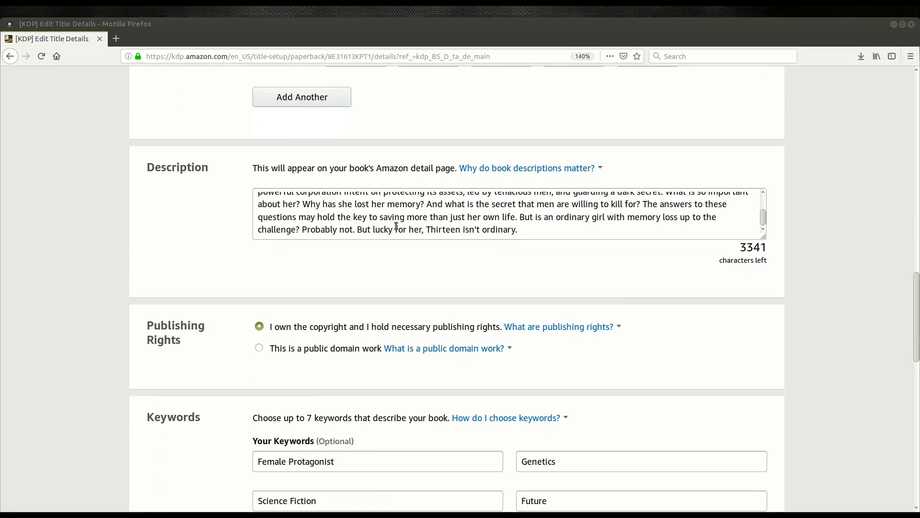
scroll(415, 218, "down", 4)
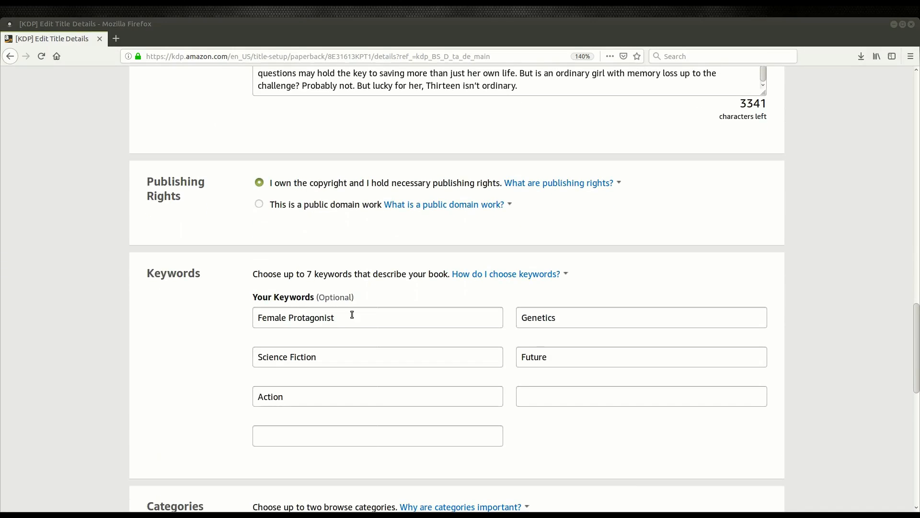
scroll(353, 314, "down", 5)
scroll(340, 158, "down", 5)
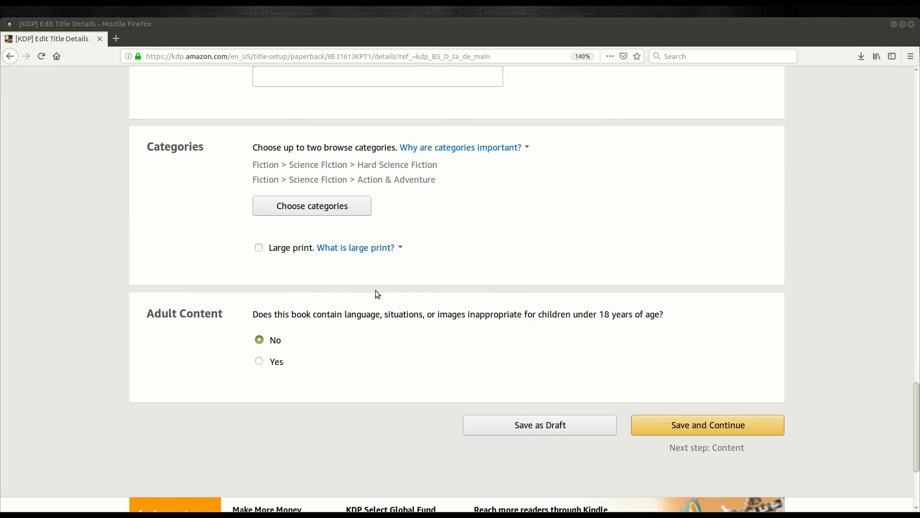
left_click(732, 423)
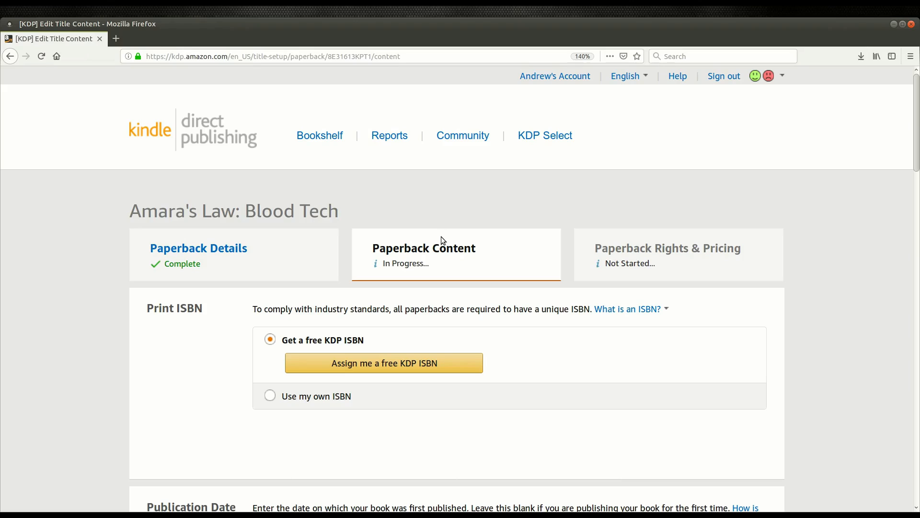
Step: Examine the print ISBN choices and the publication date section of the paperback content
scroll(426, 247, "down", 3)
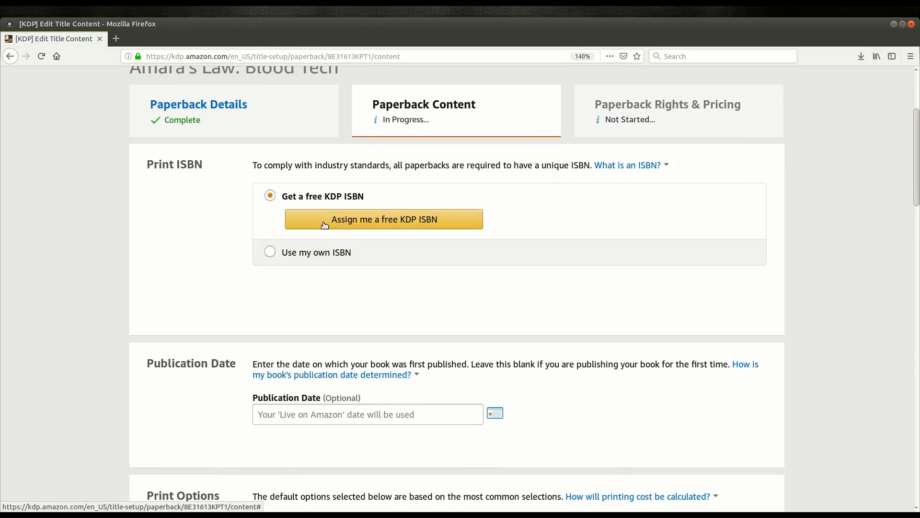
scroll(368, 300, "down", 3)
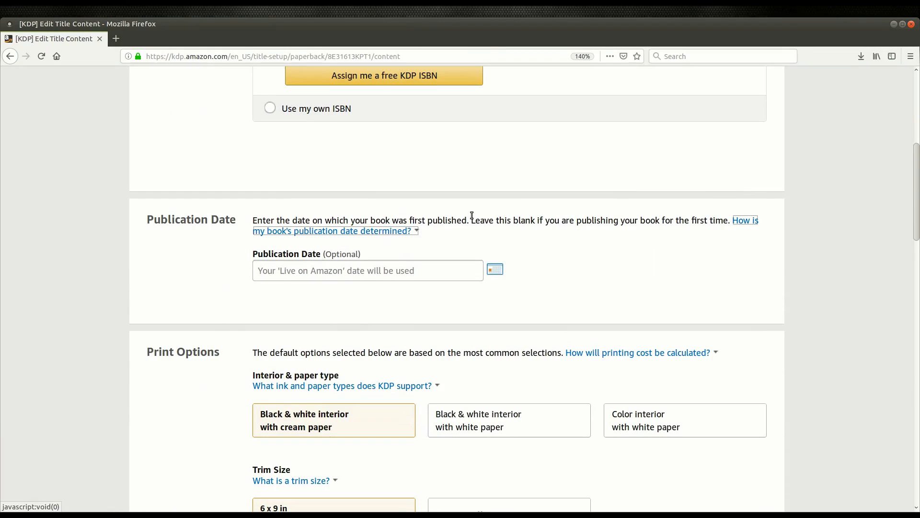
scroll(199, 229, "up", 2)
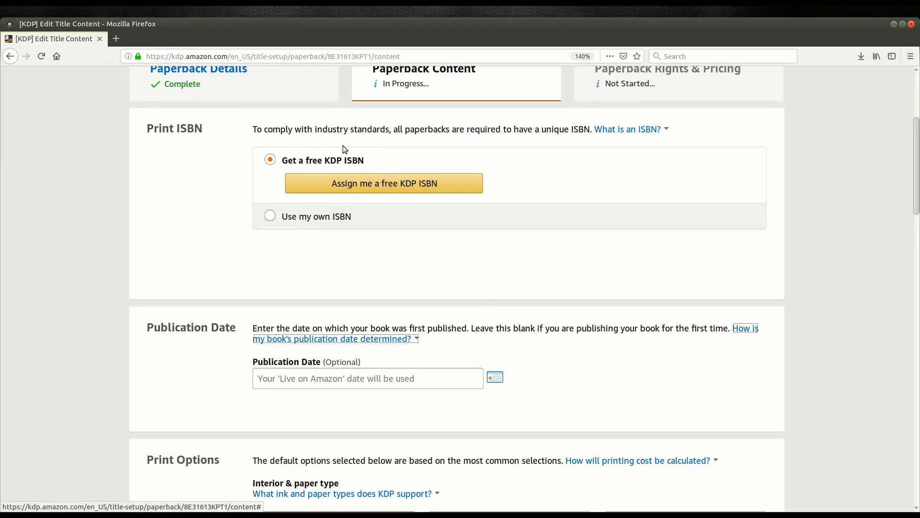
scroll(372, 245, "down", 2)
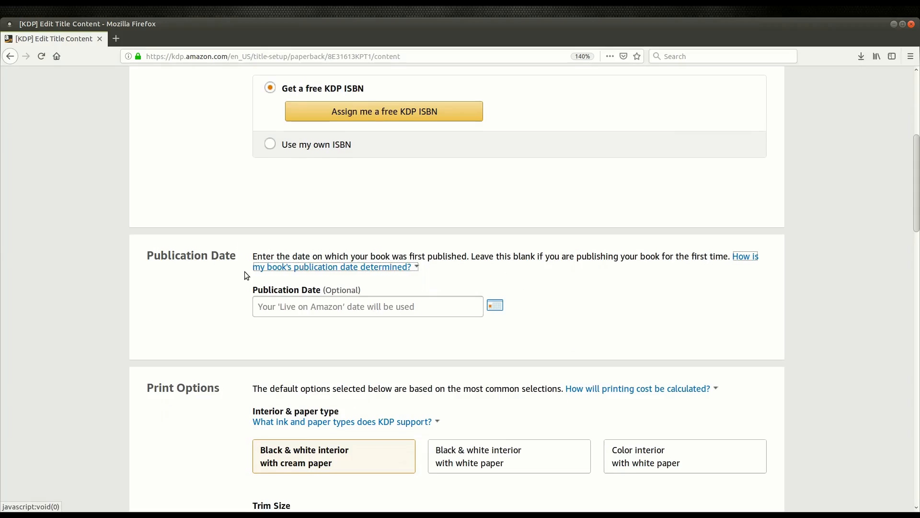
scroll(246, 277, "down", 2)
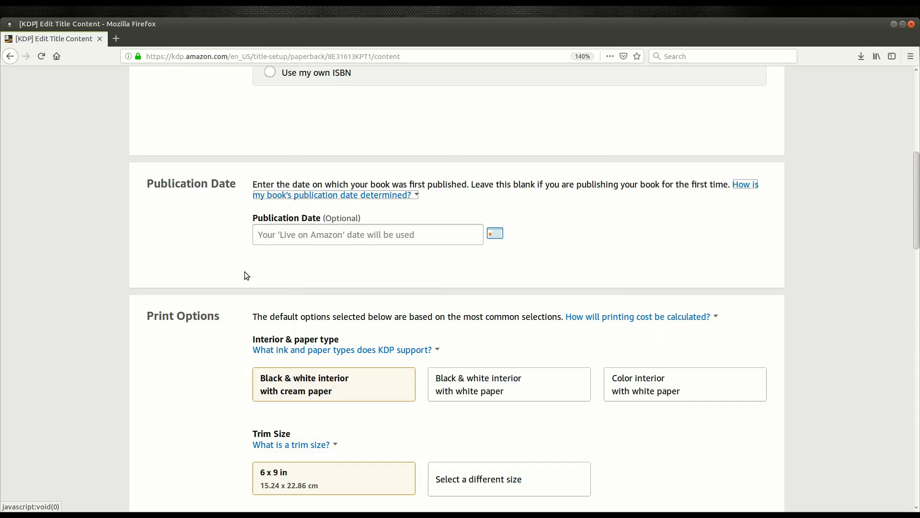
Step: Review the print options and read the explanations of trim size and bleed settings
scroll(244, 272, "down", 3)
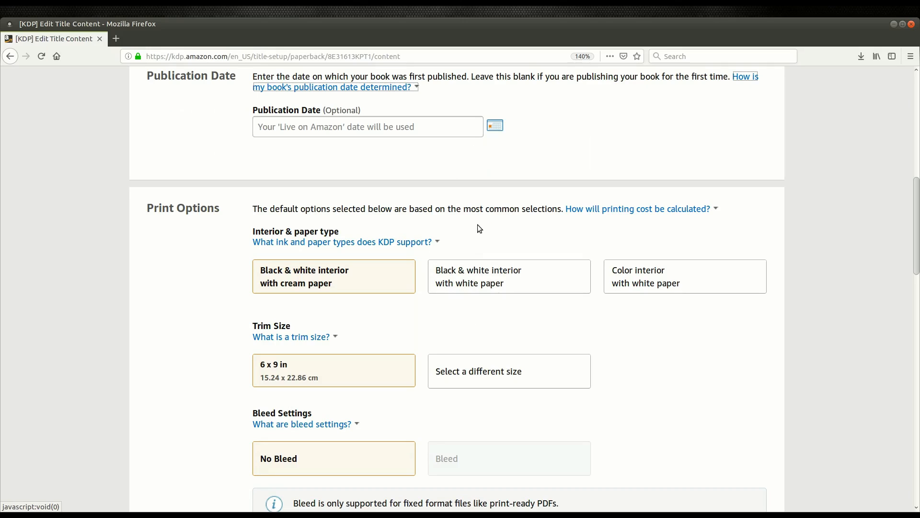
scroll(240, 264, "down", 2)
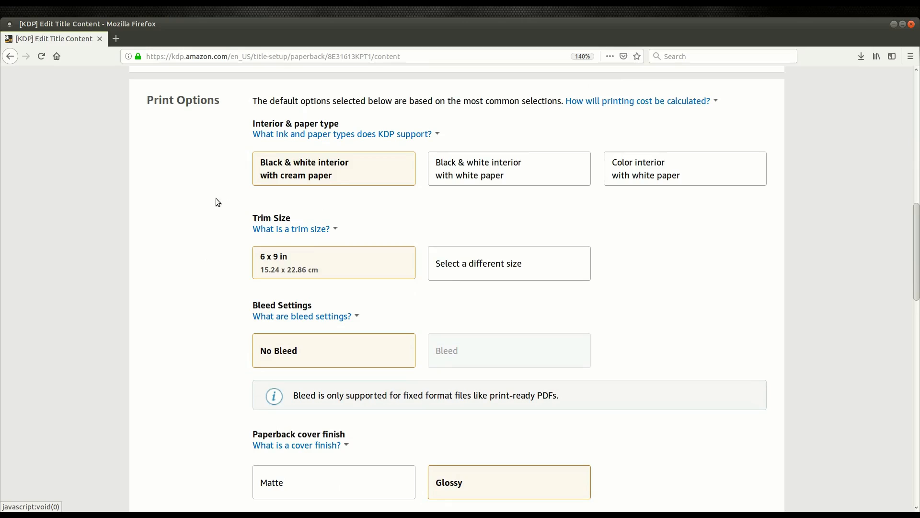
left_click(291, 229)
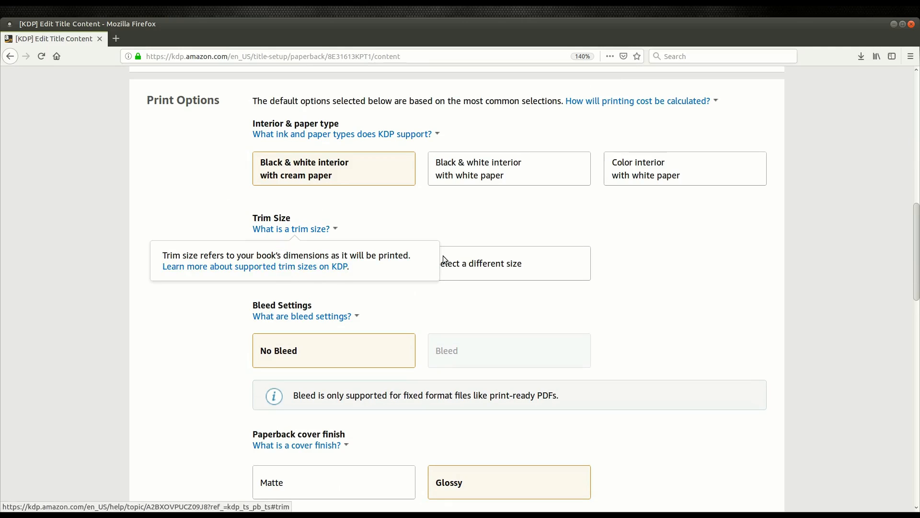
scroll(290, 250, "down", 1)
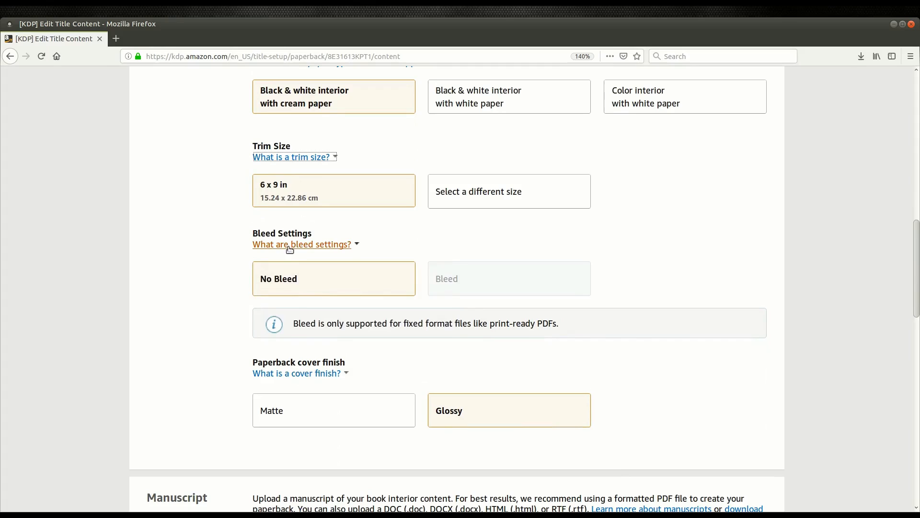
left_click(289, 246)
left_click(450, 234)
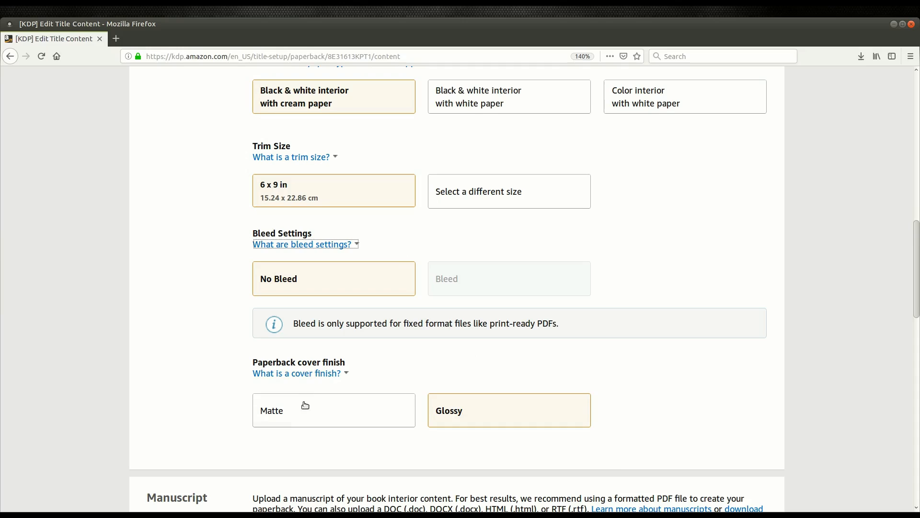
Step: Select the Glossy paperback cover finish and go on to the manuscript section
left_click(487, 409)
scroll(434, 355, "down", 5)
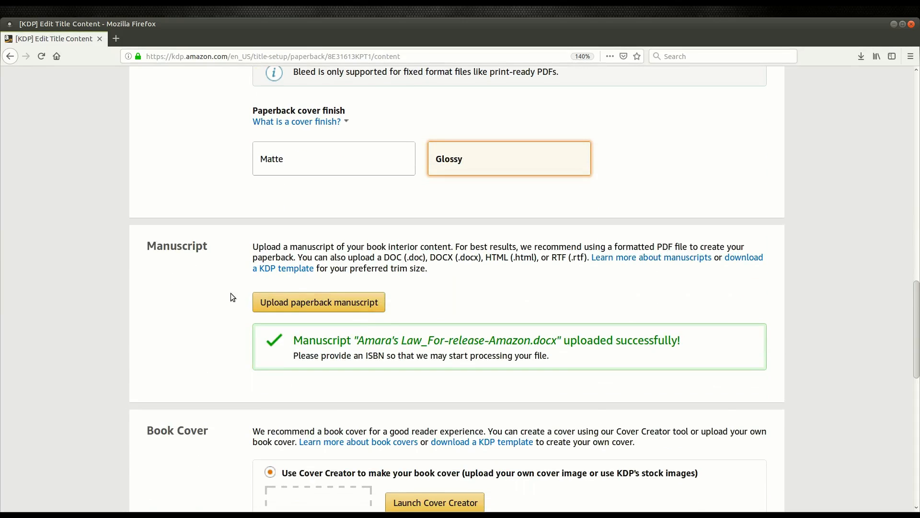
Step: Launch Cover Creator from the Book Cover section and continue past its introduction
scroll(338, 299, "down", 1)
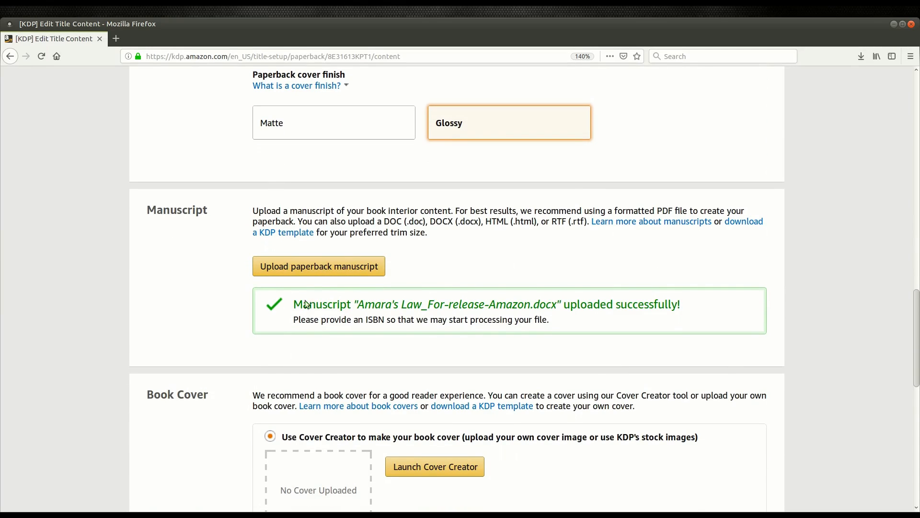
scroll(464, 335, "down", 3)
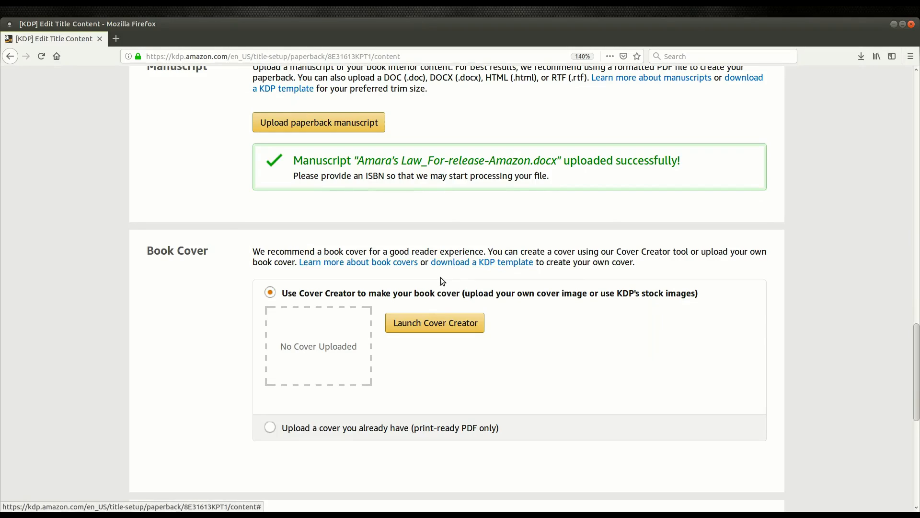
left_click(438, 327)
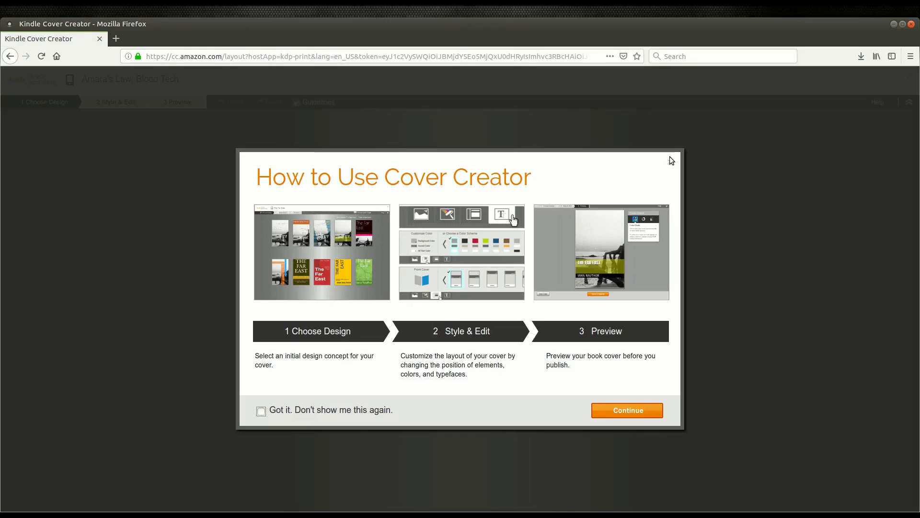
left_click(650, 410)
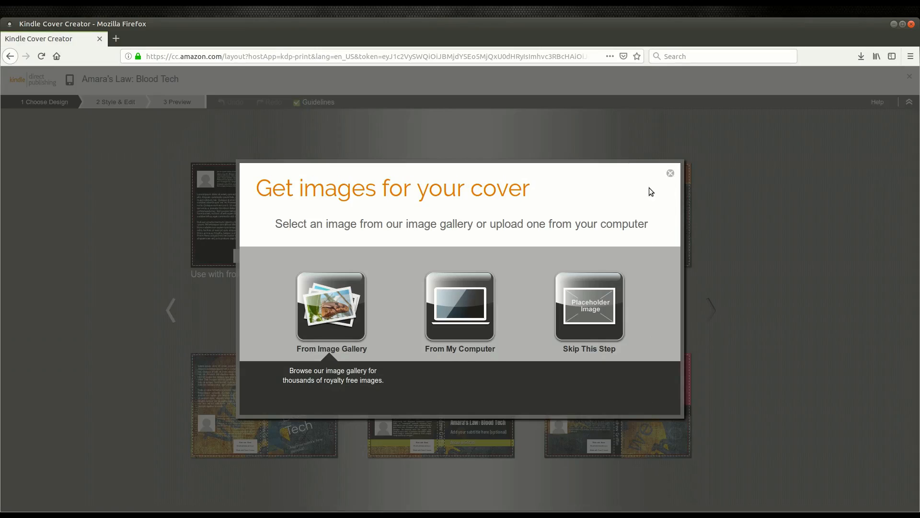
Step: Upload 5.25 x 8-2.jpg from the computer as the cover image, and choose the second cover design in the first row
left_click(455, 312)
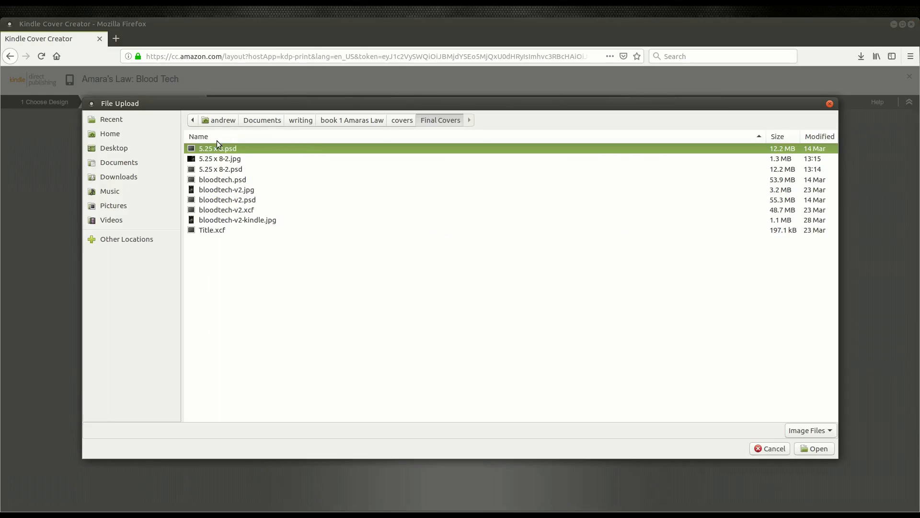
left_click(213, 160)
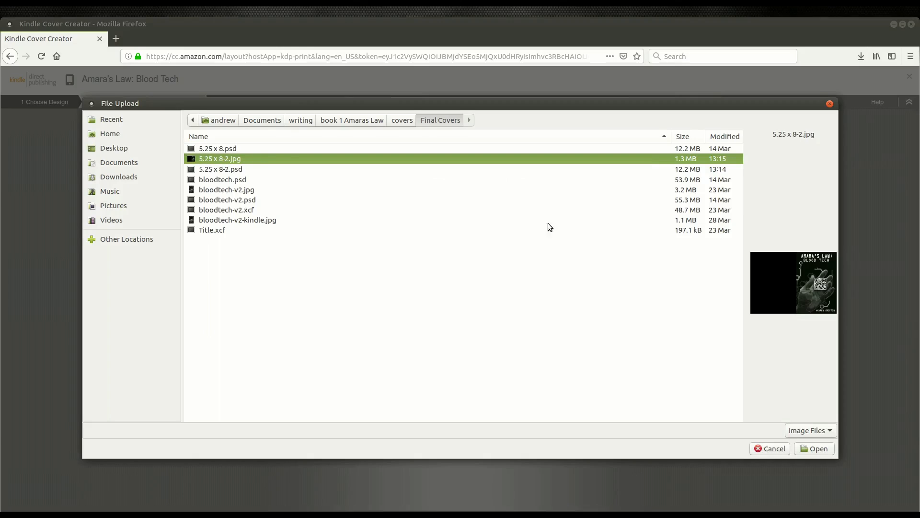
left_click(813, 448)
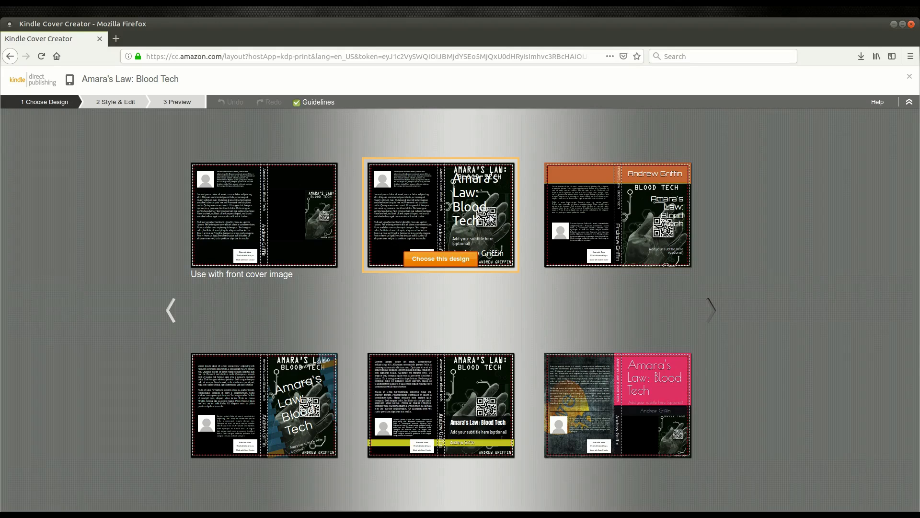
left_click(448, 259)
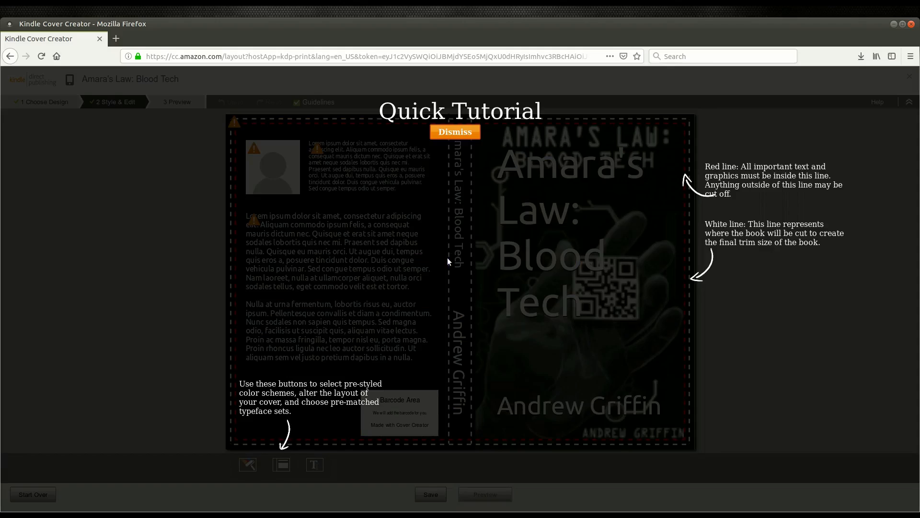
left_click(455, 133)
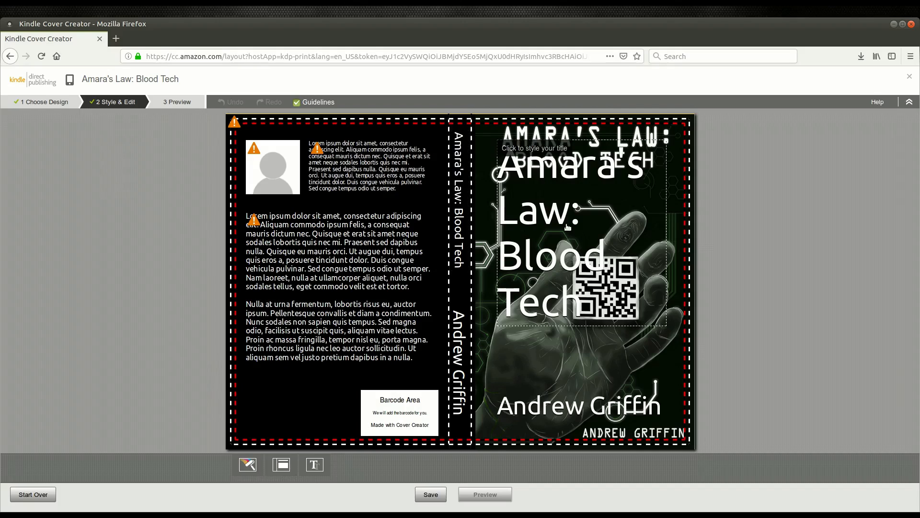
Step: Delete the overlaid book title text from the front cover so only the title in the artwork is used
left_click(578, 263)
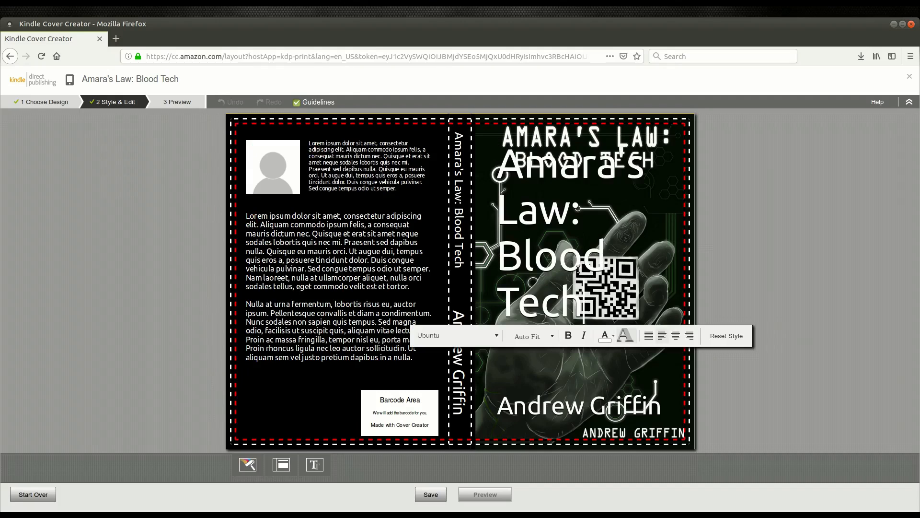
left_click_drag(590, 299, 494, 147)
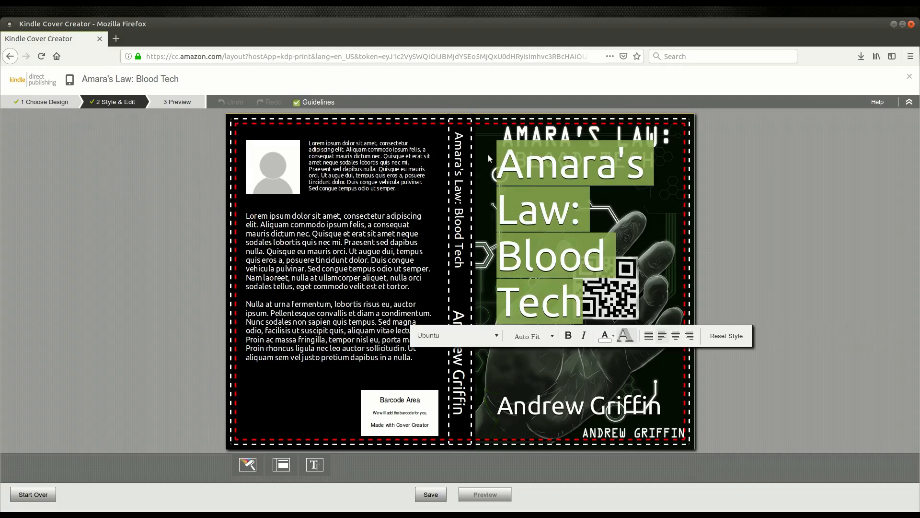
key("BackSpace")
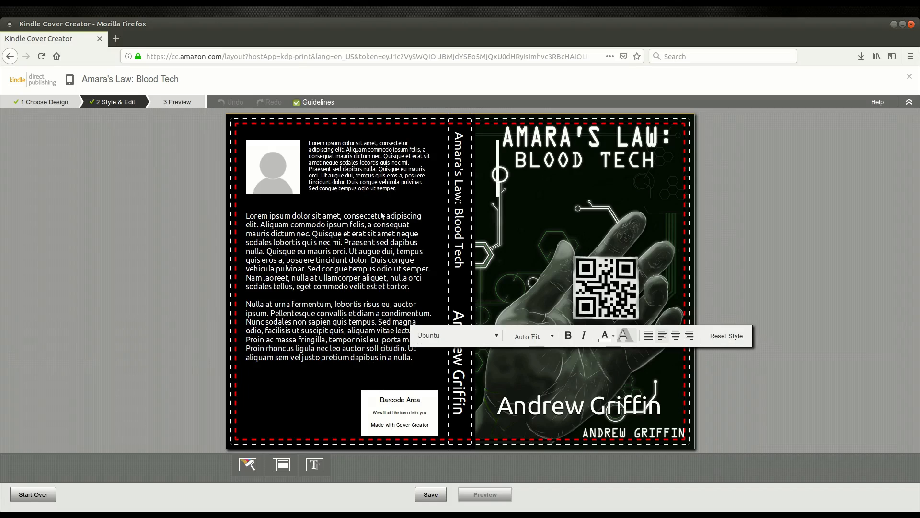
left_click(289, 165)
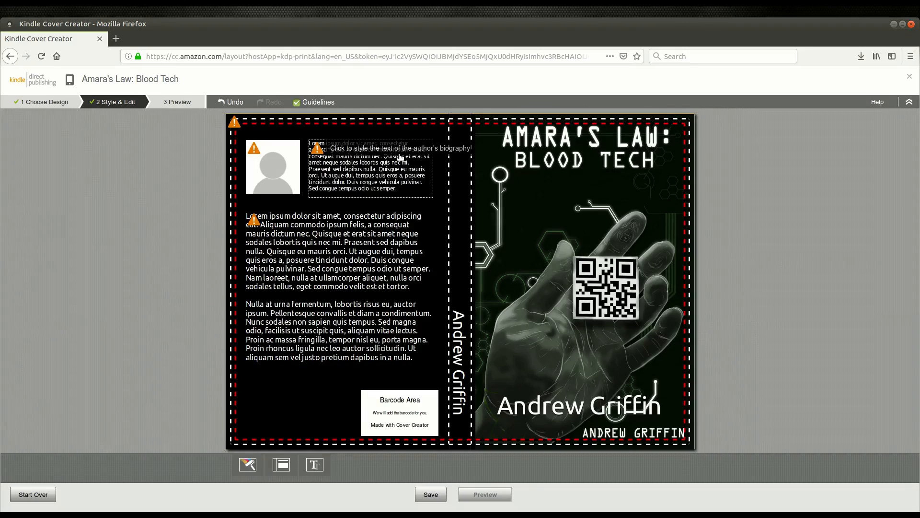
Step: Clear the author biography placeholder text on the back cover and skip adding an author image
left_click(401, 172)
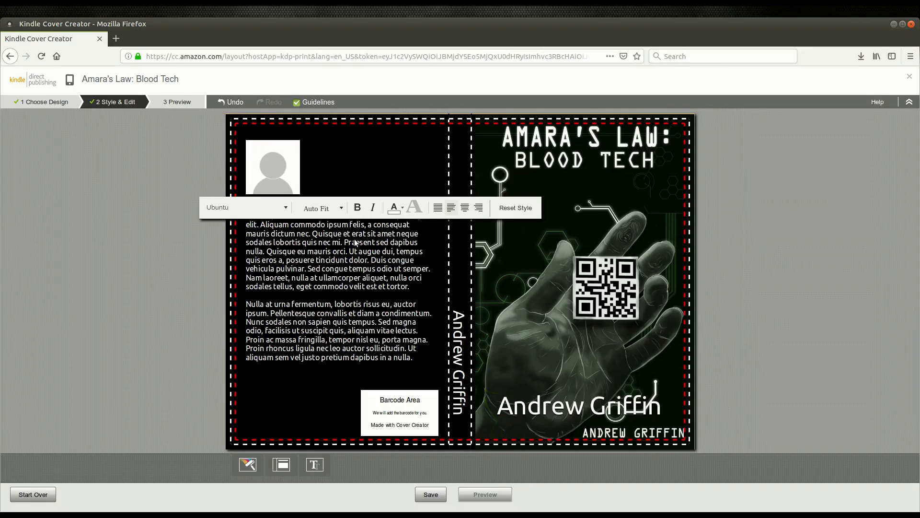
left_click(278, 175)
left_click(279, 175)
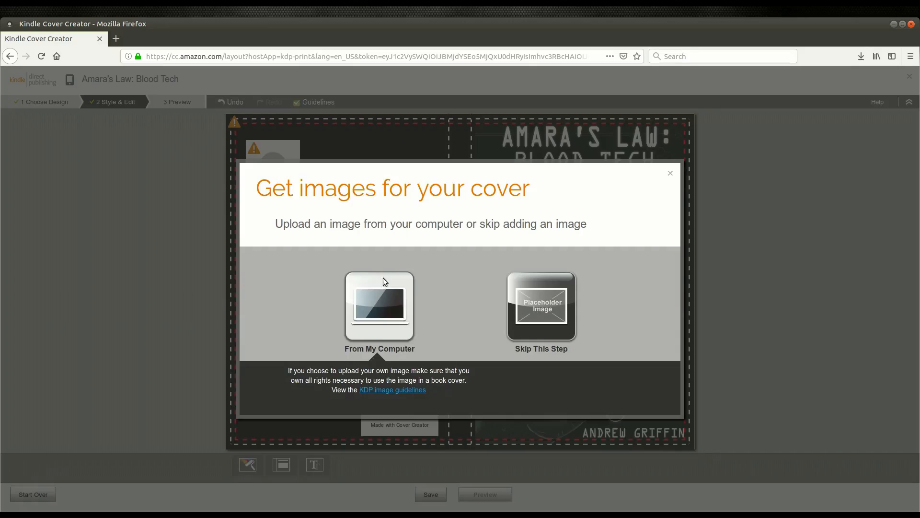
left_click(541, 307)
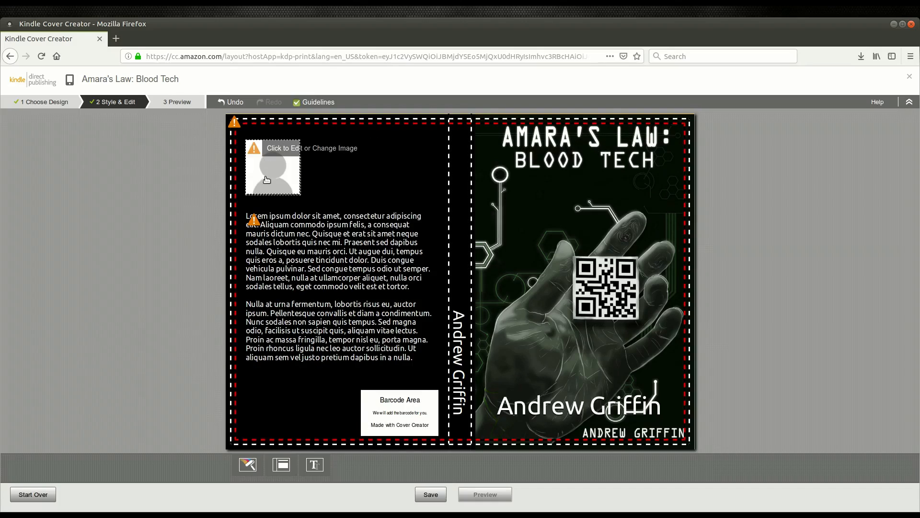
Step: Switch to LibreOffice Writer and try to open the recent document Back Cover Copy Survey.odt
left_click(321, 271)
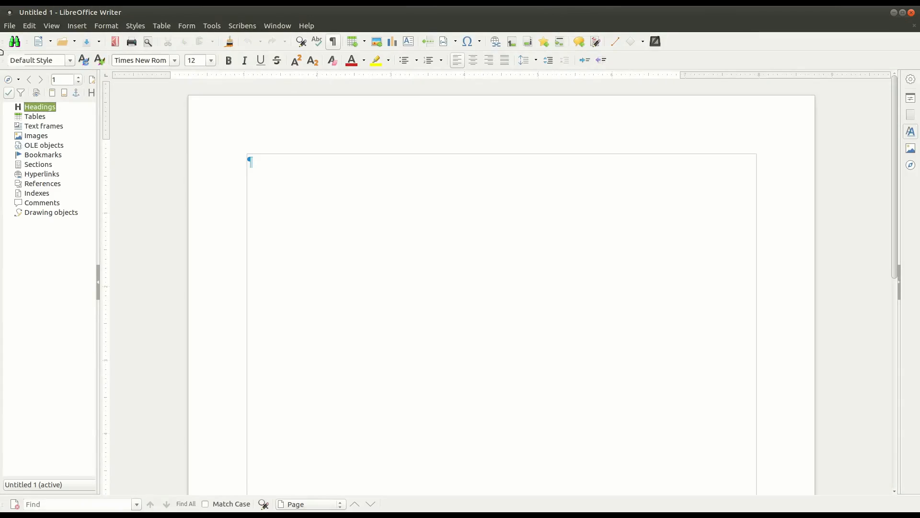
left_click(10, 26)
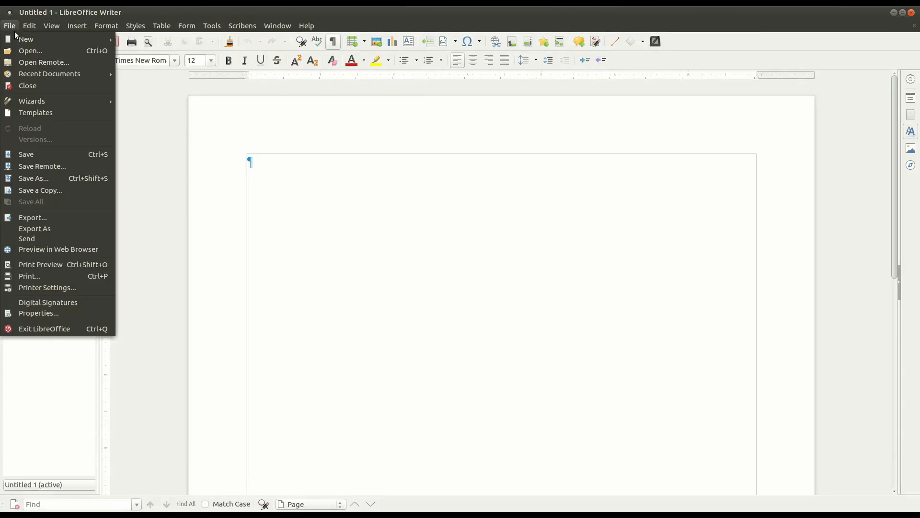
mouse_move(74, 74)
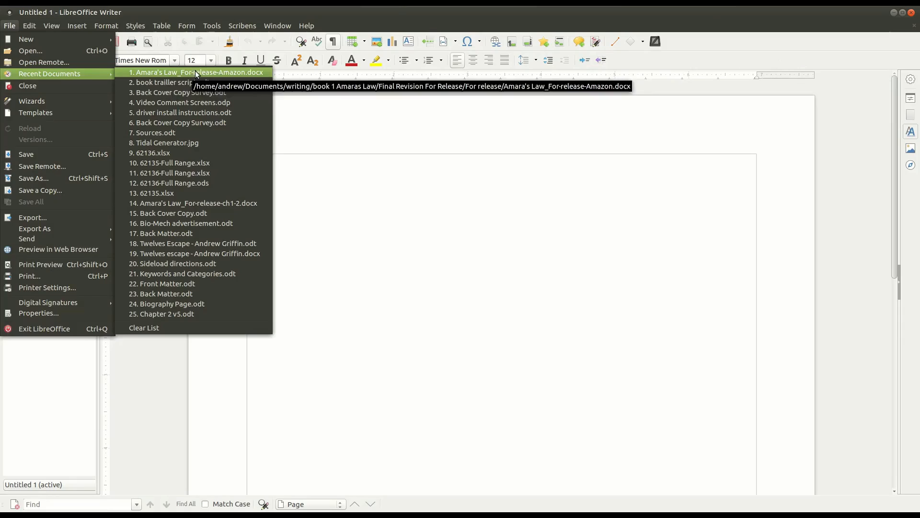
left_click(220, 92)
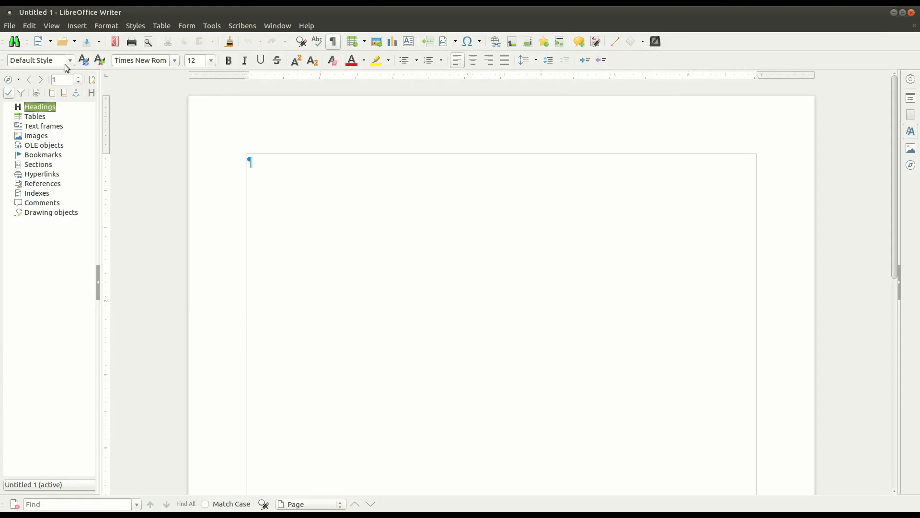
Step: Browse to the Documents/writing/book 1 Amaras Law folder to open a file from it in Writer
left_click(9, 26)
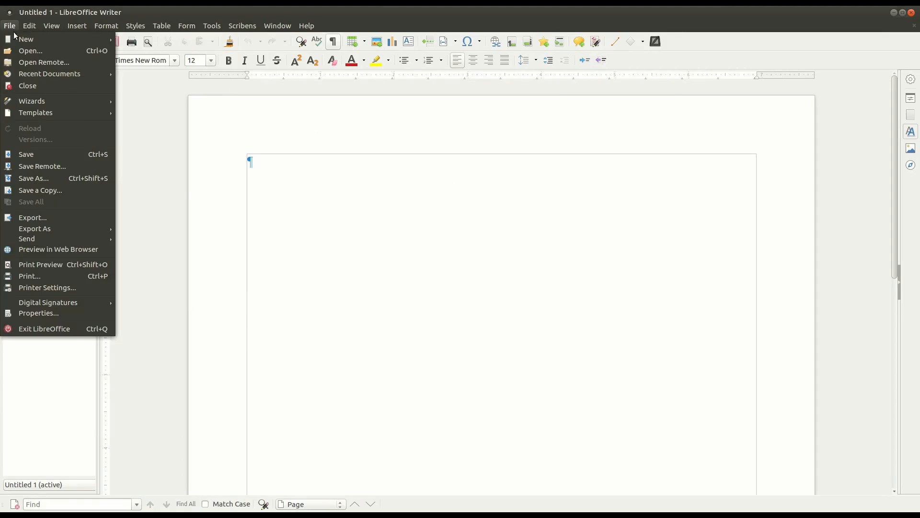
left_click(30, 54)
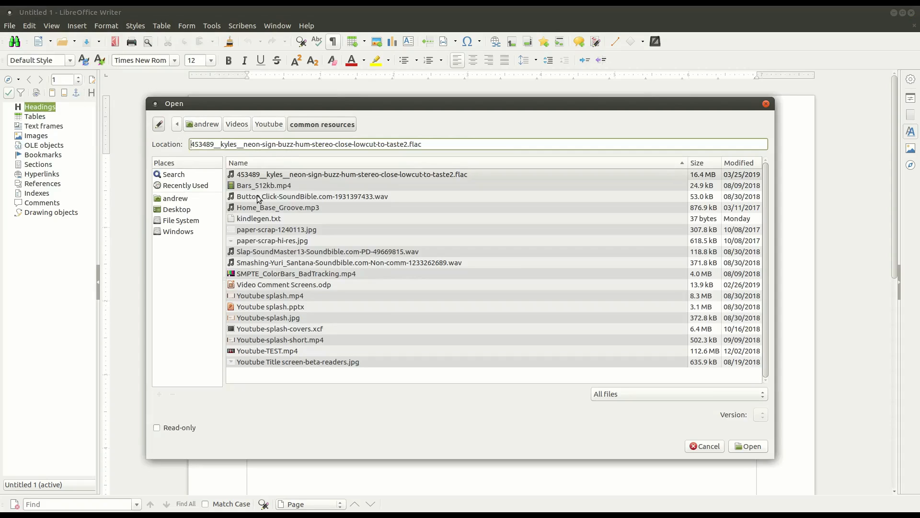
left_click(209, 130)
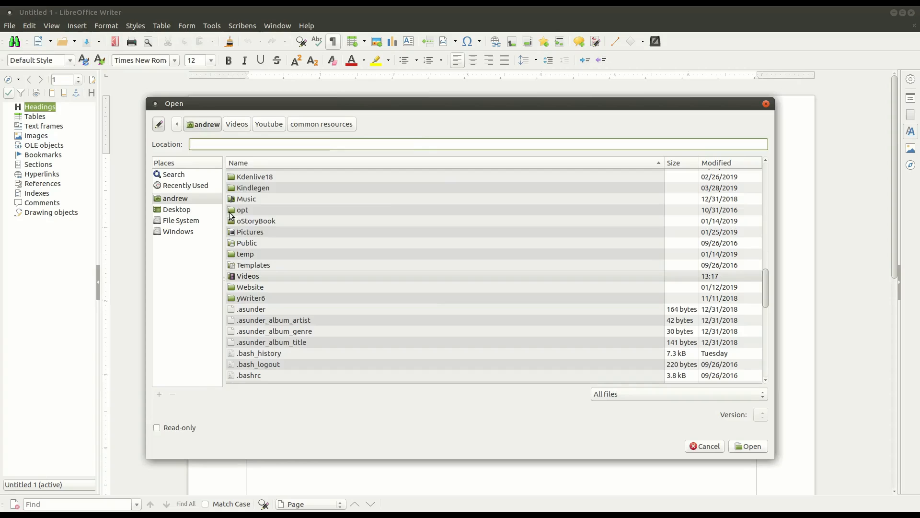
scroll(255, 272, "up", 5)
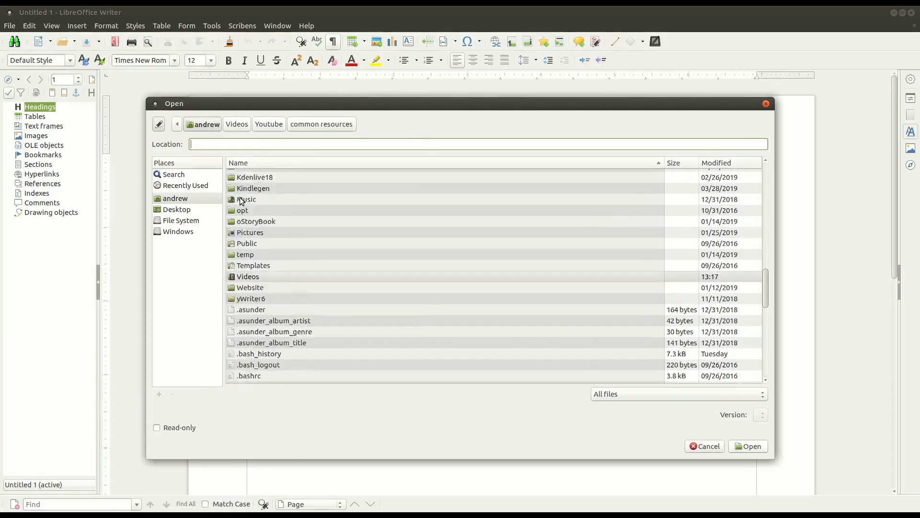
left_click(252, 244)
double_click(252, 244)
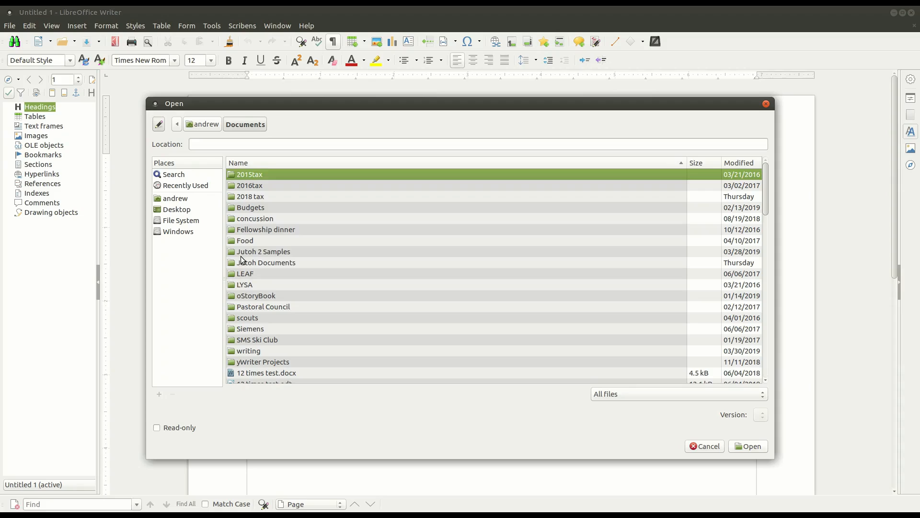
double_click(256, 351)
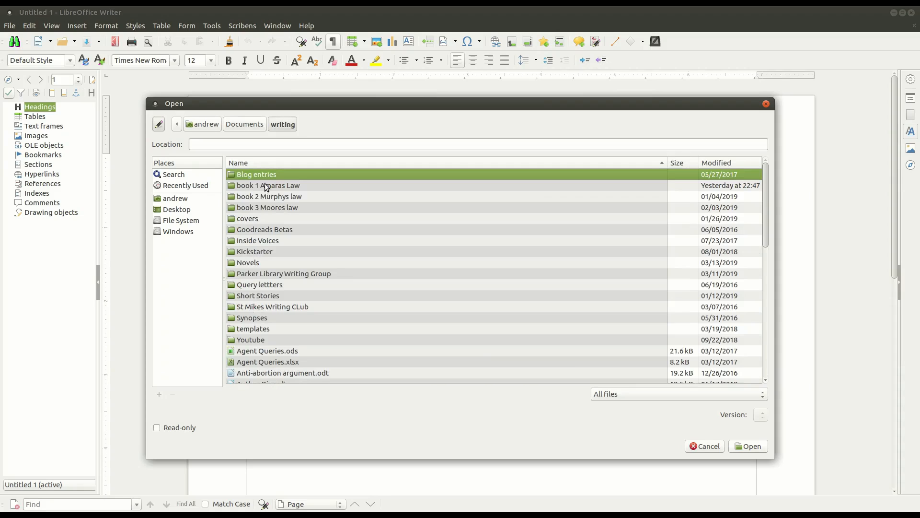
double_click(270, 187)
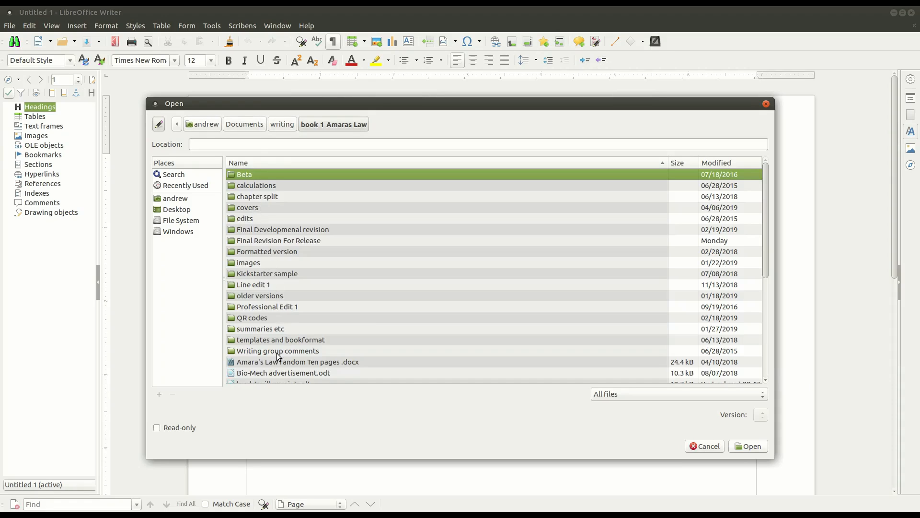
Step: Find the back cover copy and replace the cover's placeholder description with its blurb beginning "A young woman is caught in a web of deceit"
scroll(290, 347, "down", 5)
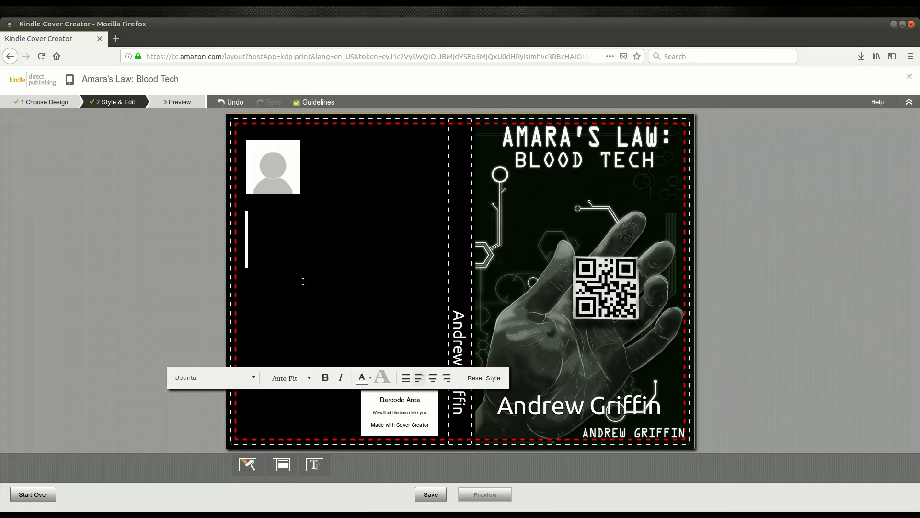
type("A young woman is caught in a web of deceit, lies and subtle machinations. Immersed in the worst abuse of technology the world has ever seen, she must rely on her creativity and her strange Bio-Mech powers to survive. Her path puts her on a collision course with a powerful multinational company that has eyes in the military, fingers in every hospital, ears in every police station and hands in every government office in the world. Her encounters with the company’s private paramilitary security force result in gruesome death and incredible destruction. And what of the strange symbol in her pocket? What secrets does it hold? What is ONE? Why is there a number tattooed on her neck? As questions and danger swirl around her in an ever tightening spiral, her biggest problem is: she doesn’t remember any of it.")
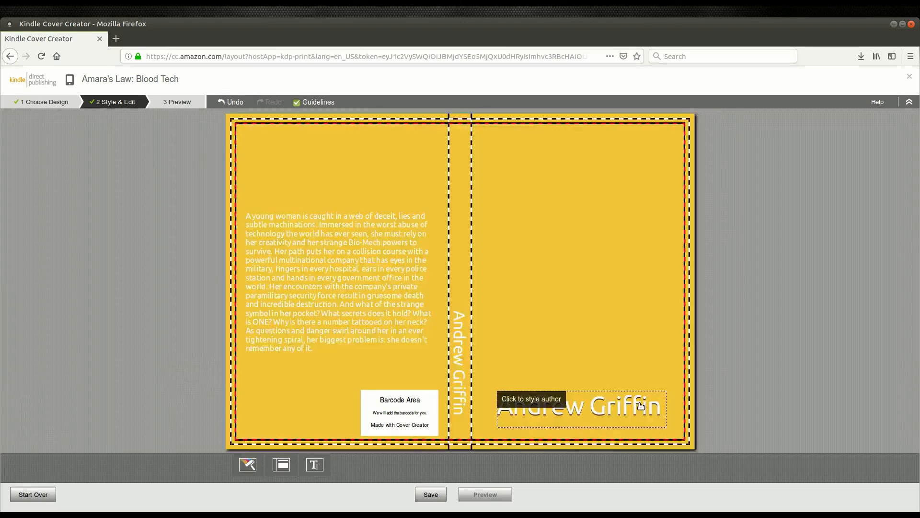
Step: Delete the overlaid author name text from the front cover, leaving only the name in the artwork
left_click(649, 411)
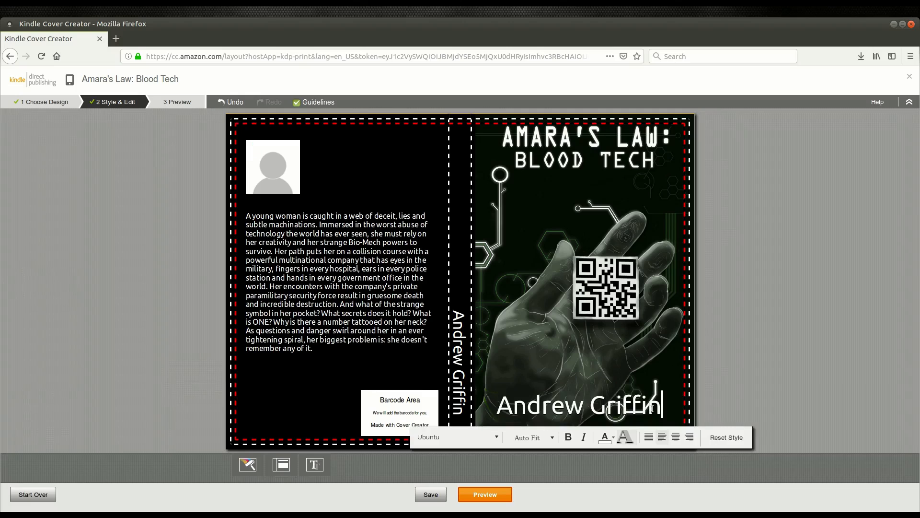
key("BackSpace")
key("BackSpace")
key("BackSpace")
key("BackSpace")
key("BackSpace")
key("BackSpace")
key("BackSpace")
key("BackSpace")
key("BackSpace")
key("BackSpace")
key("BackSpace")
key("BackSpace")
key("BackSpace")
key("BackSpace")
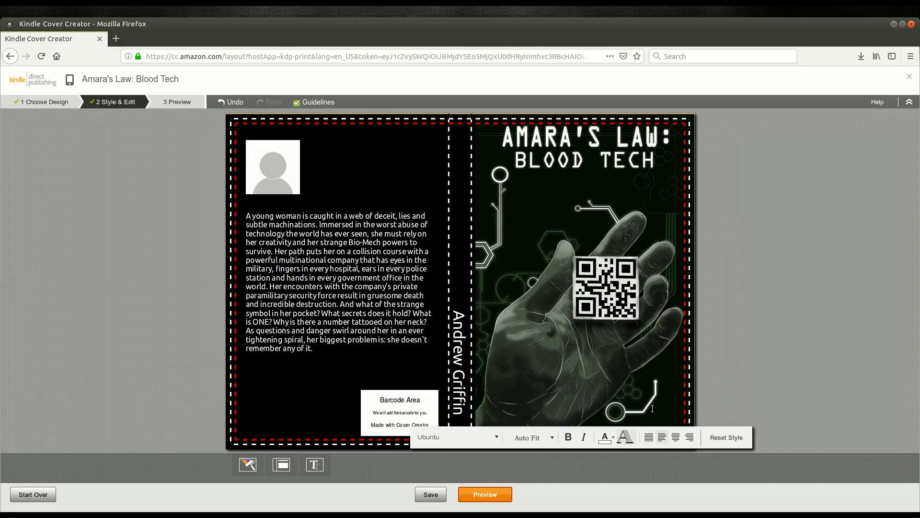
left_click(573, 366)
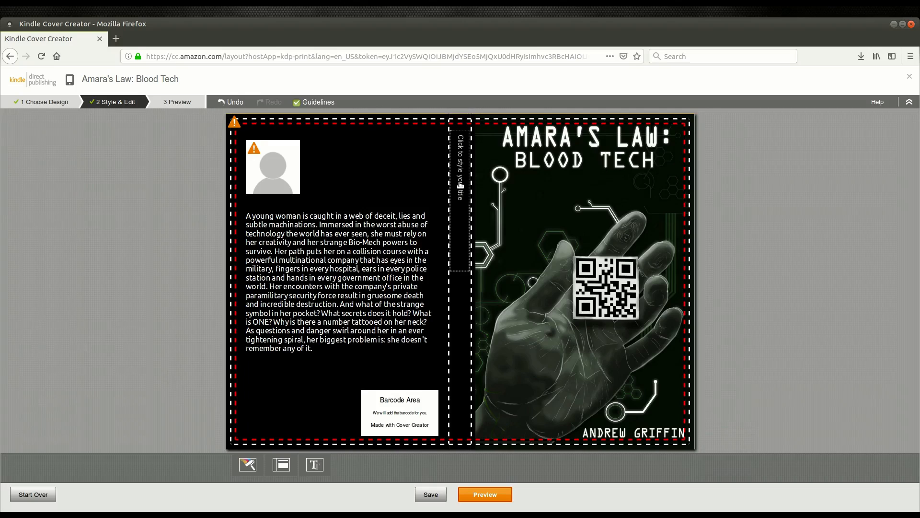
Step: Enter "Amara's Law: Blood Tech" as the title on the book's spine
left_click(460, 185)
type("Amara")
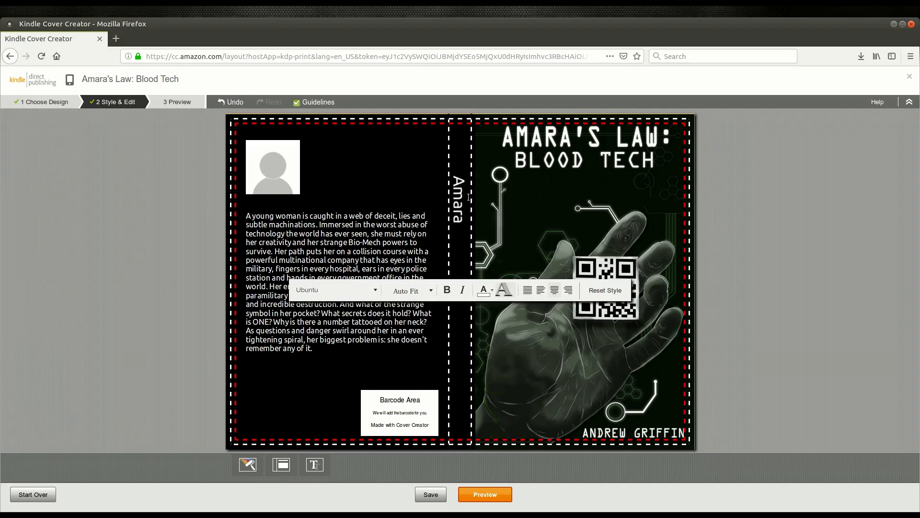
type("'s La")
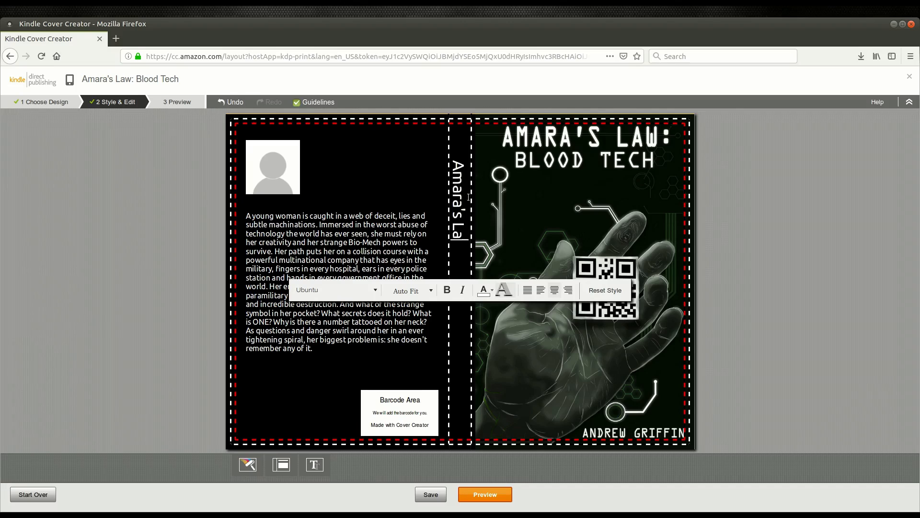
type("w: Blood Tech")
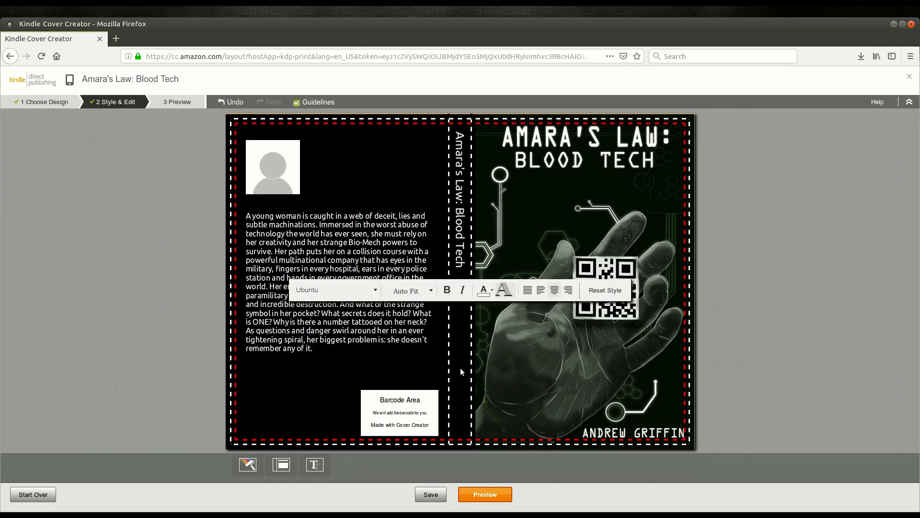
Step: Enter the author's name on the lower part of the book's spine
left_click(472, 362)
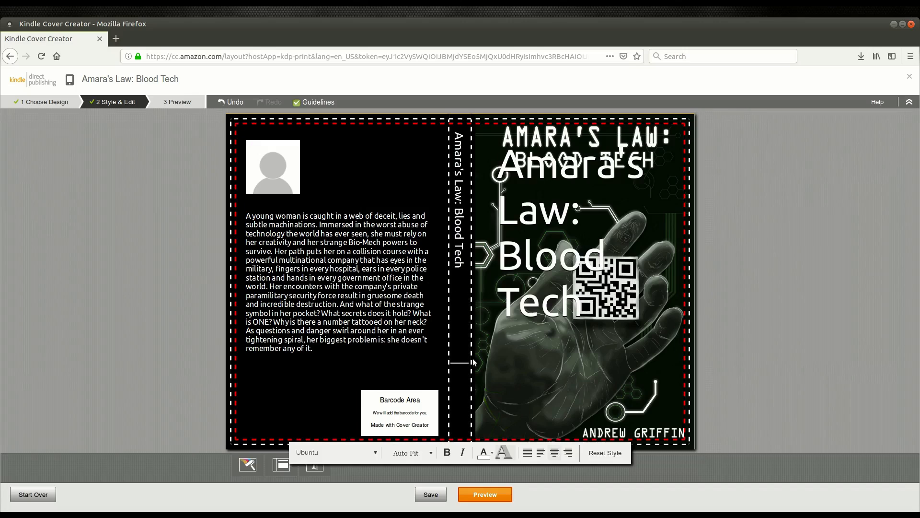
type("Andrew Griffin")
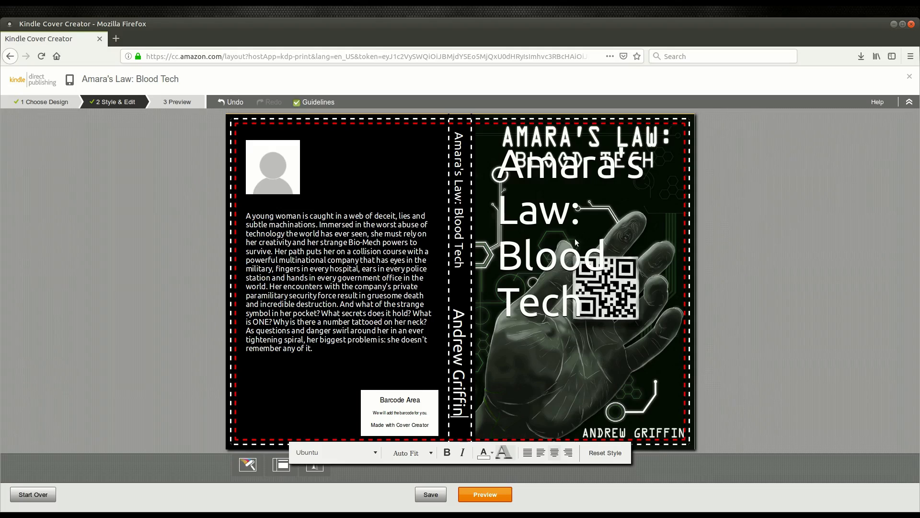
left_click(551, 251)
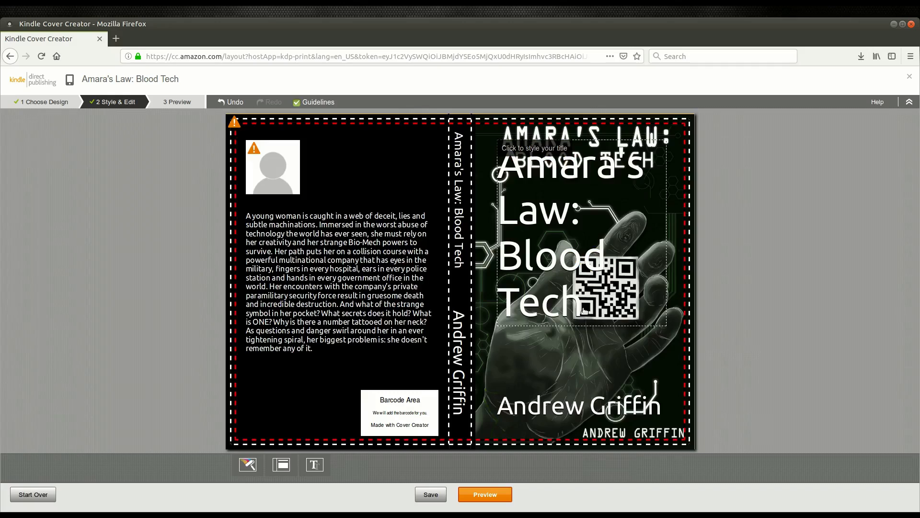
Step: Delete the overlaid title text from the front cover, leaving only the title in the artwork
left_click(589, 305)
key("BackSpace")
key("BackSpace")
key("BackSpace")
key("BackSpace")
key("BackSpace")
key("BackSpace")
key("BackSpace")
key("BackSpace")
key("BackSpace")
key("BackSpace")
key("BackSpace")
key("BackSpace")
key("BackSpace")
key("BackSpace")
key("BackSpace")
key("BackSpace")
key("BackSpace")
key("BackSpace")
key("BackSpace")
key("BackSpace")
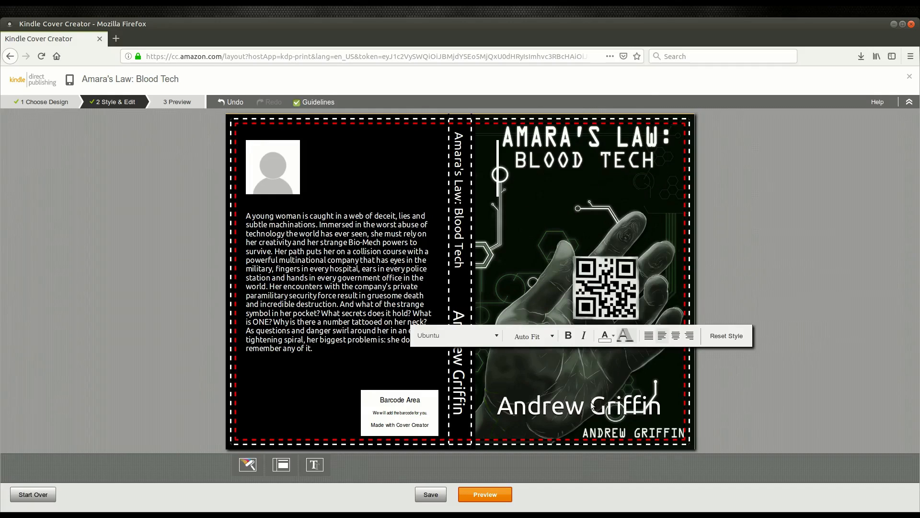
Step: Try to edit the overlaid author name on the front cover separately from the spine text
left_click(637, 413)
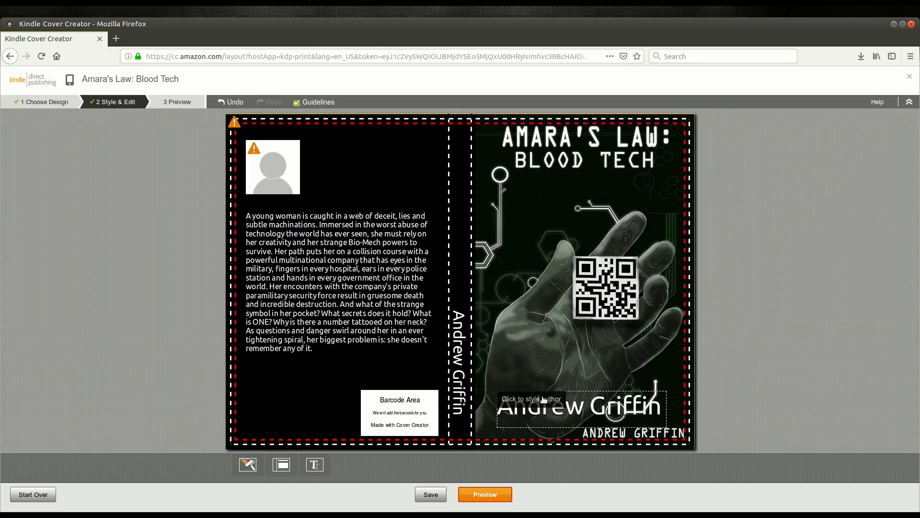
left_click(598, 414)
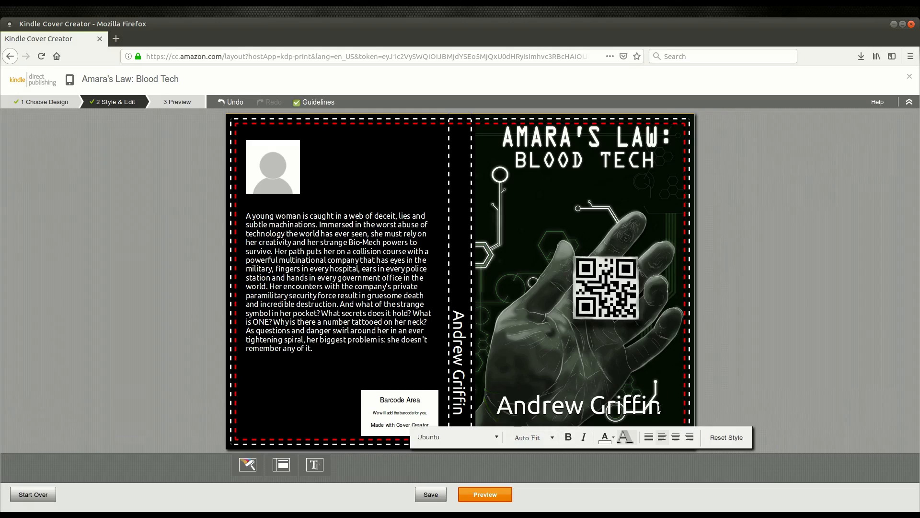
left_click(461, 252)
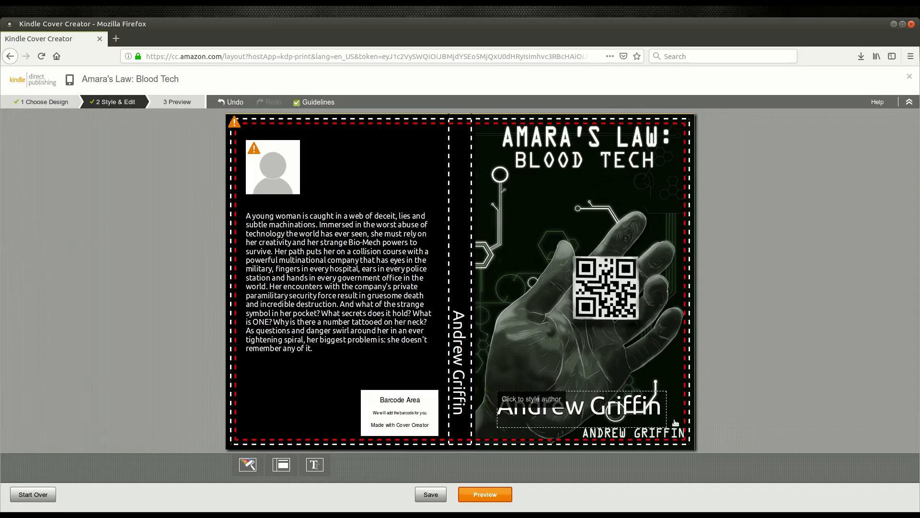
right_click(527, 400)
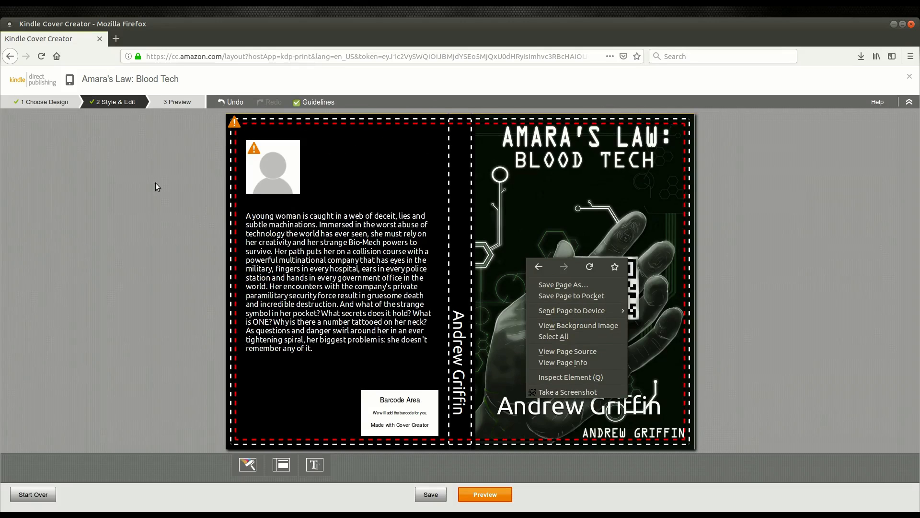
left_click(48, 104)
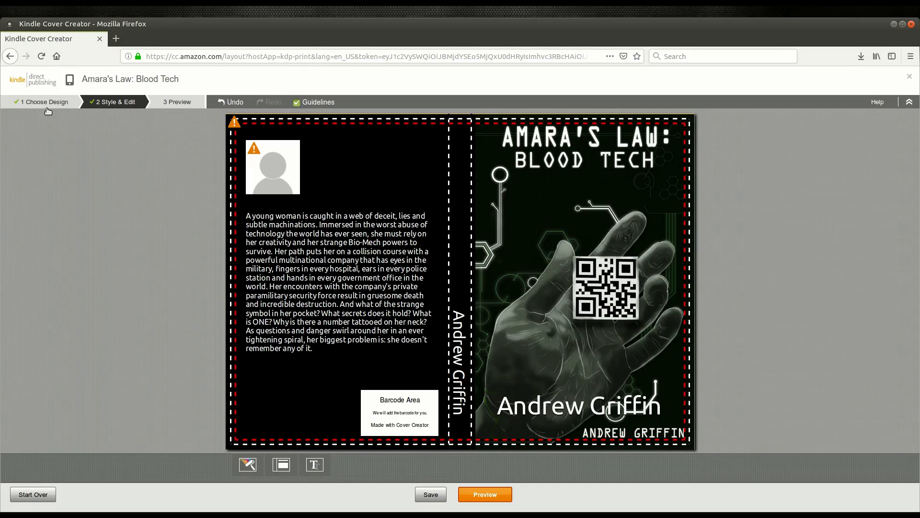
Step: Browse both sets of cover designs and choose the one that shows the artwork filling the front cover
left_click(48, 111)
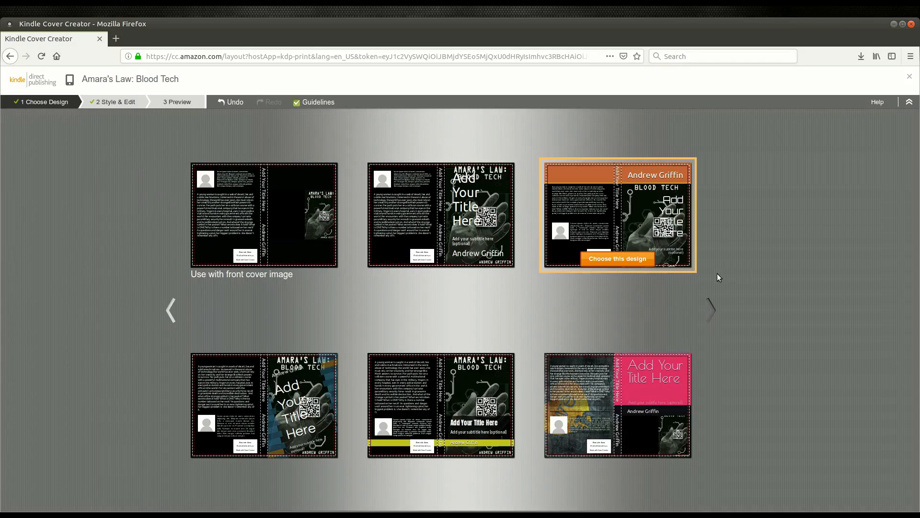
left_click(711, 310)
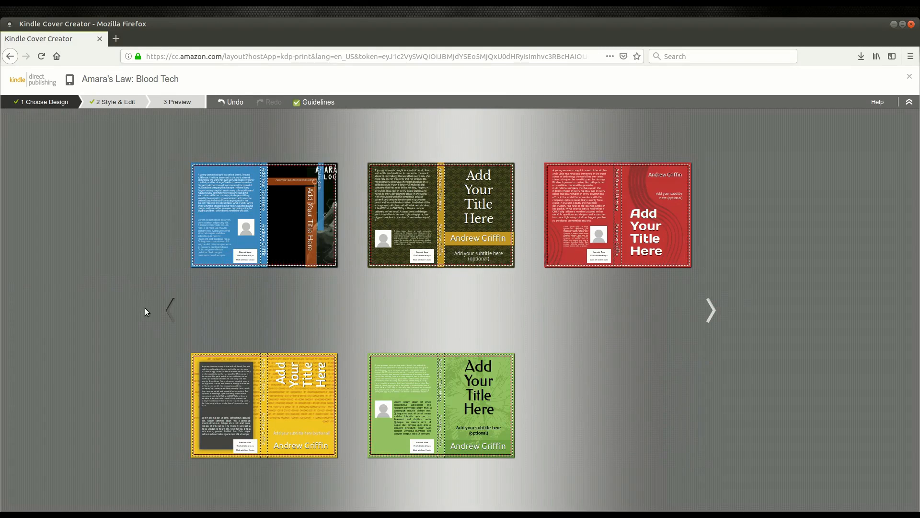
left_click(171, 310)
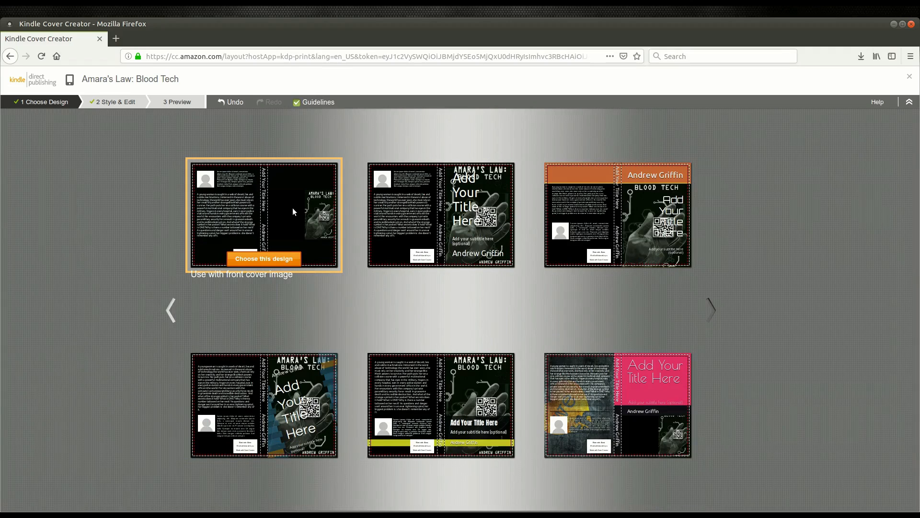
left_click(270, 262)
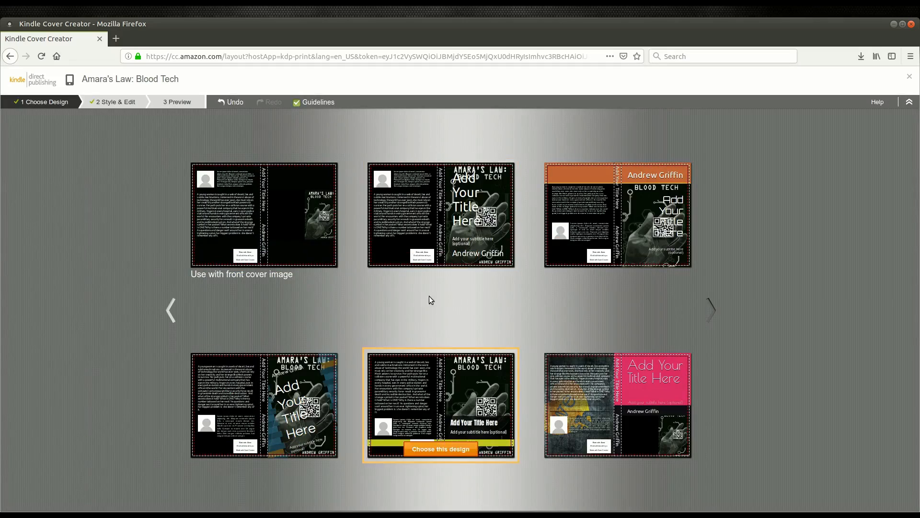
left_click(440, 269)
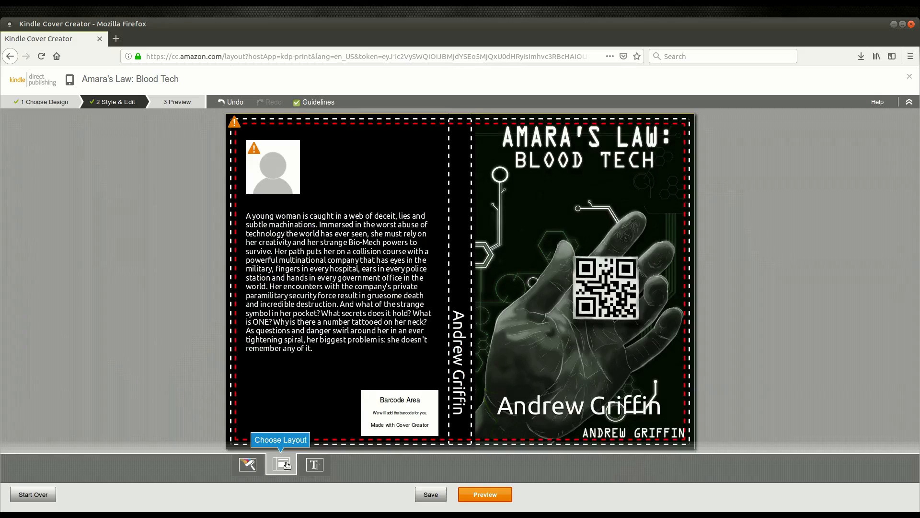
Step: Look through the available cover layouts for an alternative text arrangement, keeping the first layout
left_click(282, 463)
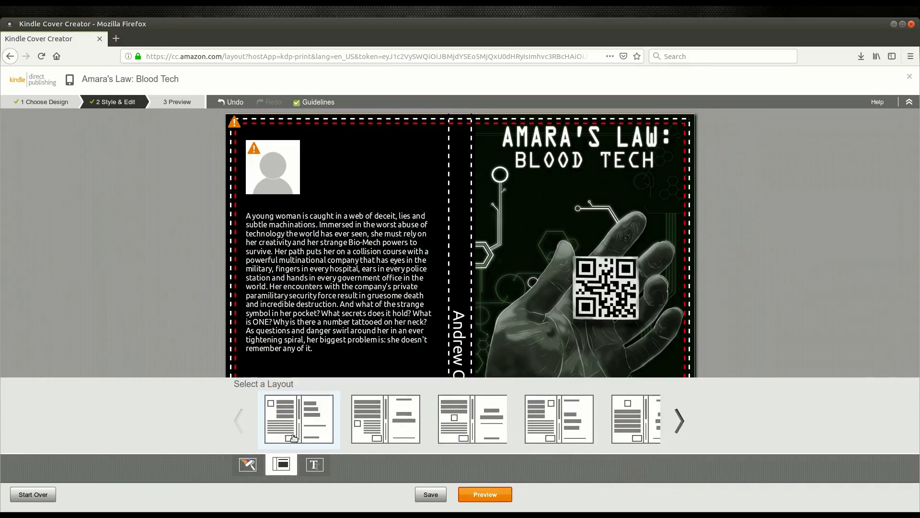
left_click(680, 425)
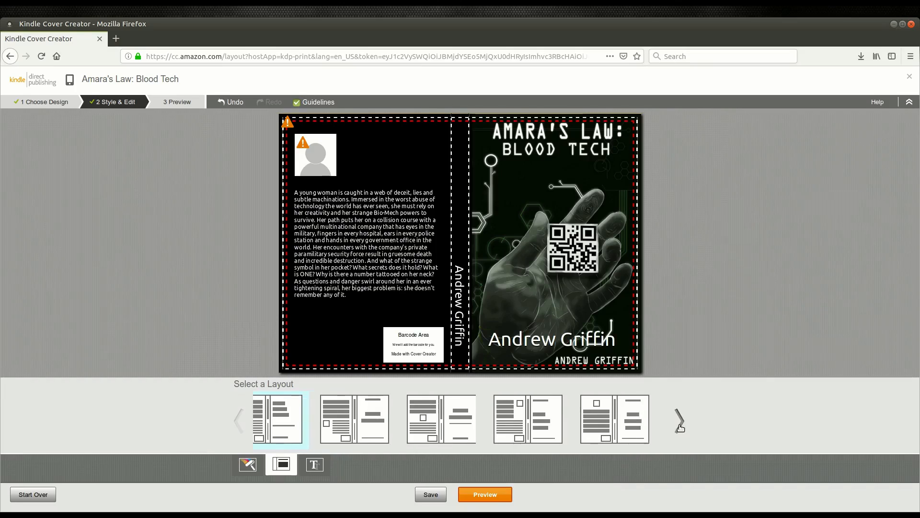
left_click(680, 424)
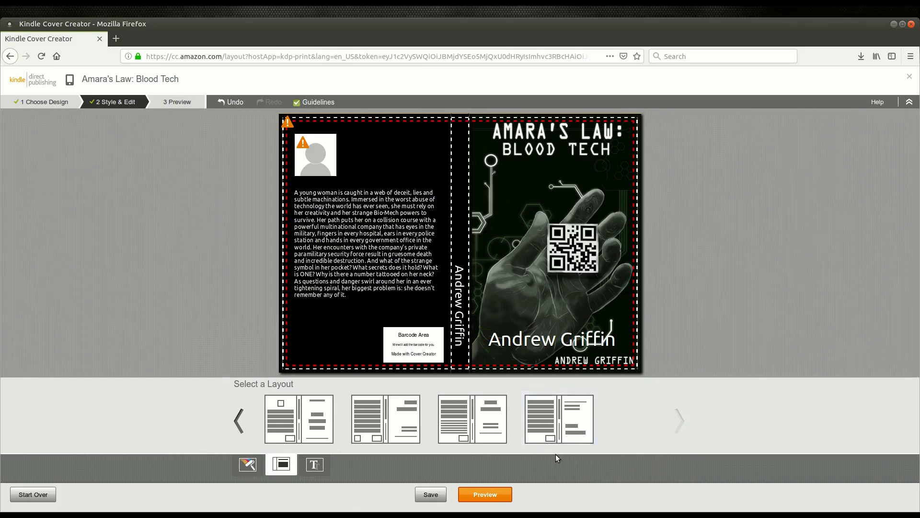
left_click(237, 419)
left_click(237, 419)
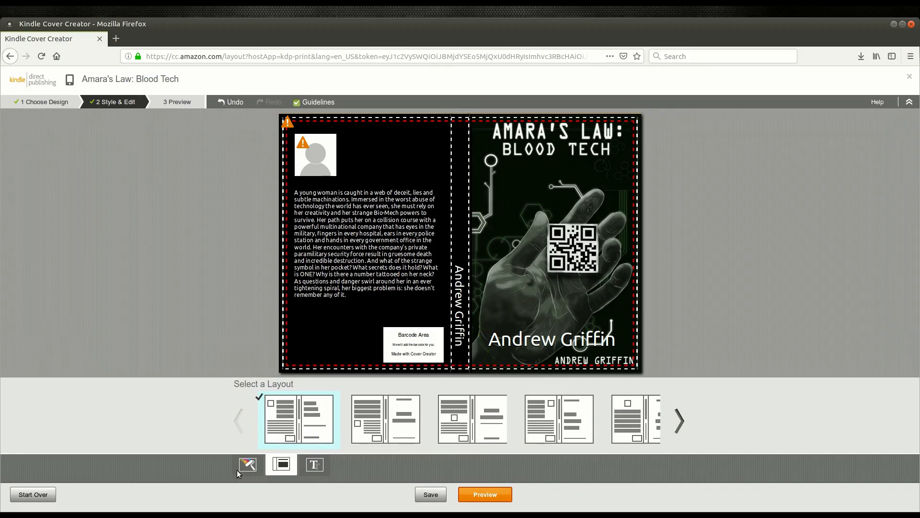
Step: Try shifting the cover image slightly toward the back cover, and undo the last change
left_click(551, 344)
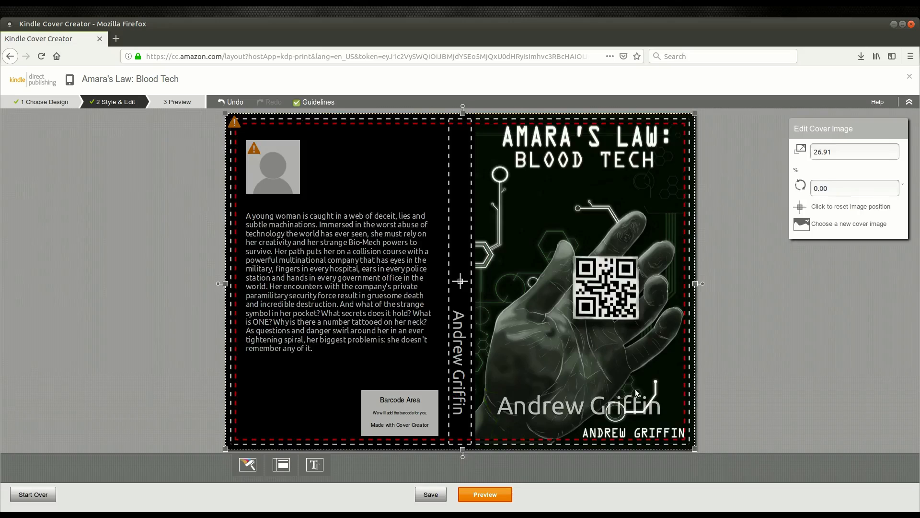
left_click_drag(652, 408, 643, 407)
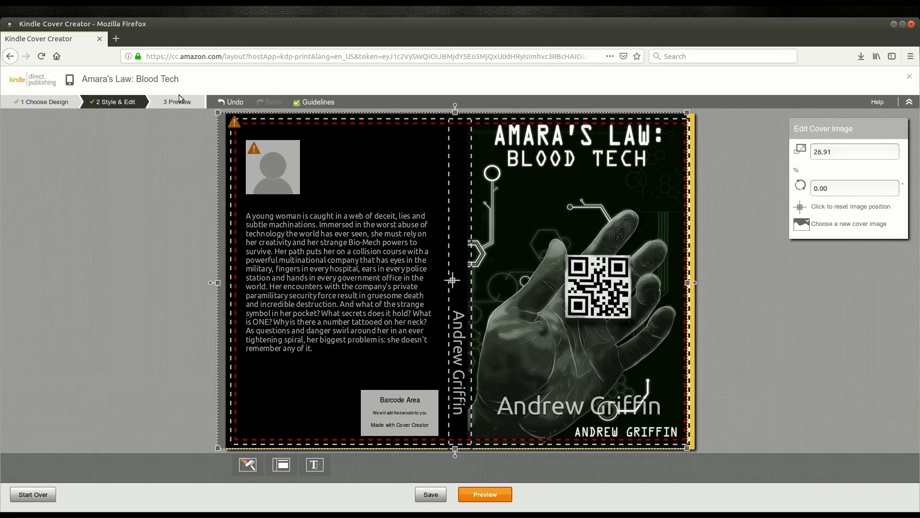
left_click(234, 102)
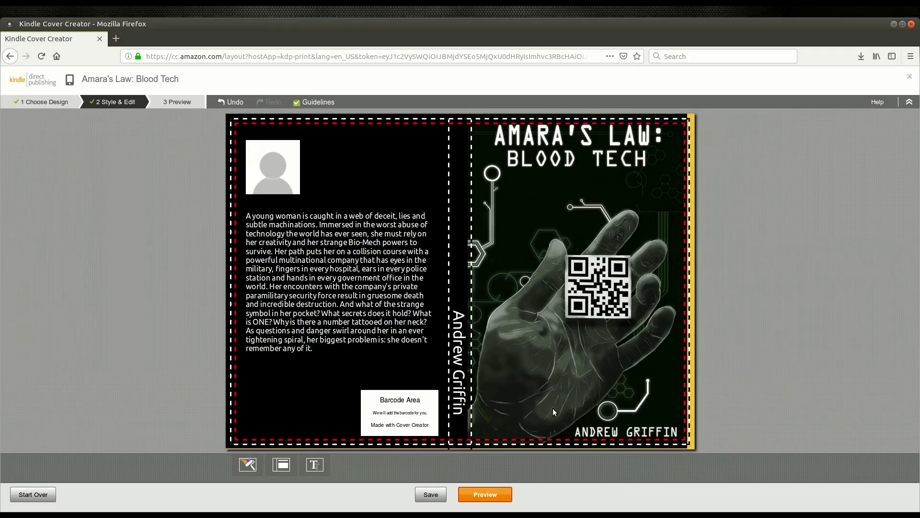
Step: Select the overlaid author name on the front cover and change its font color to blue
left_click(608, 414)
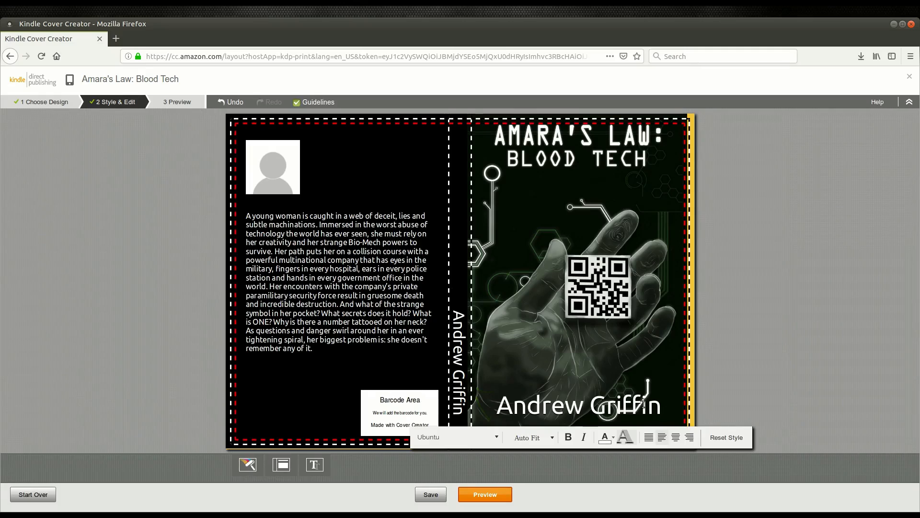
left_click_drag(631, 407, 487, 392)
left_click(657, 413)
left_click_drag(659, 407, 495, 415)
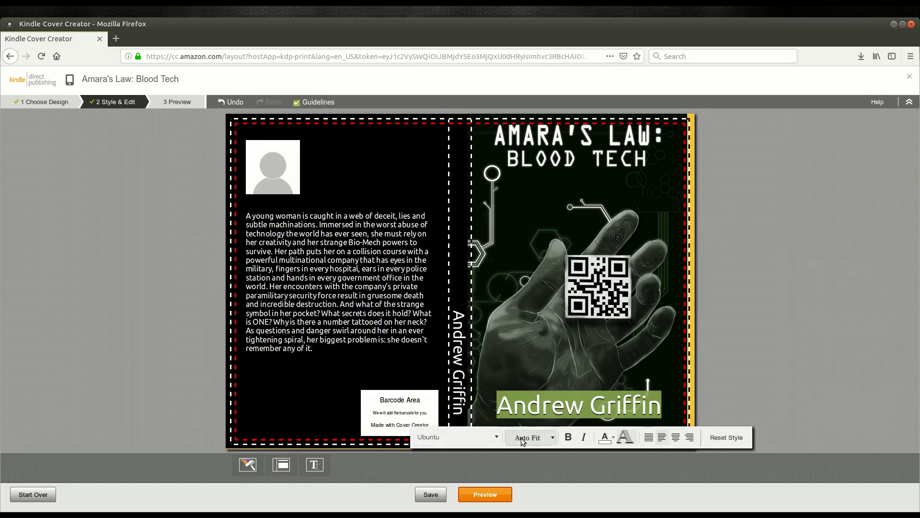
left_click(605, 440)
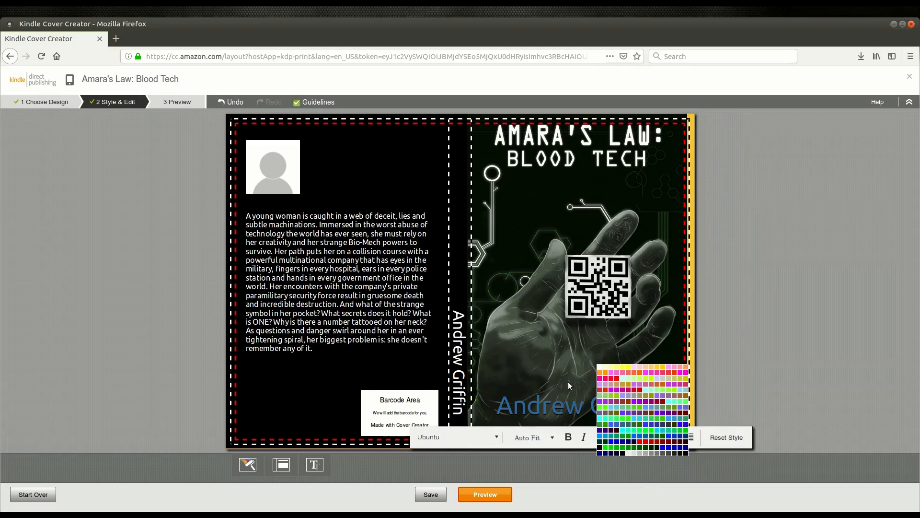
left_click(556, 409)
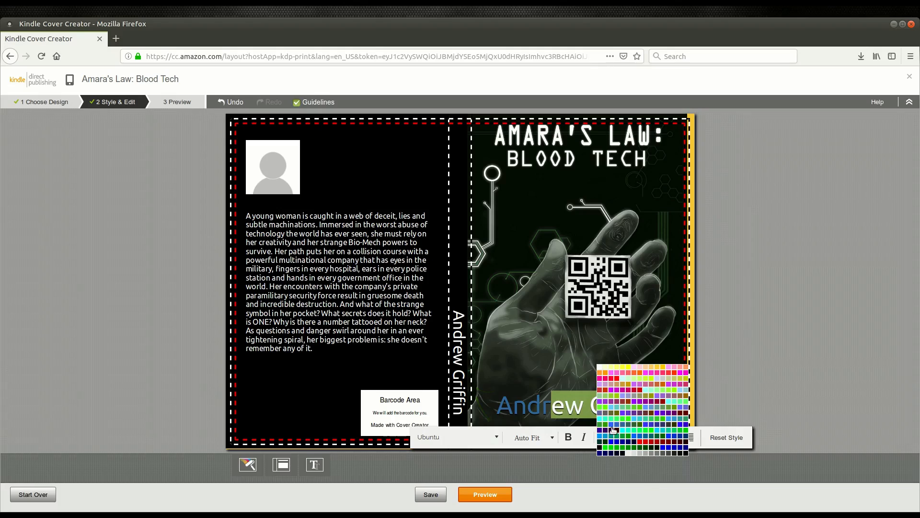
left_click(723, 389)
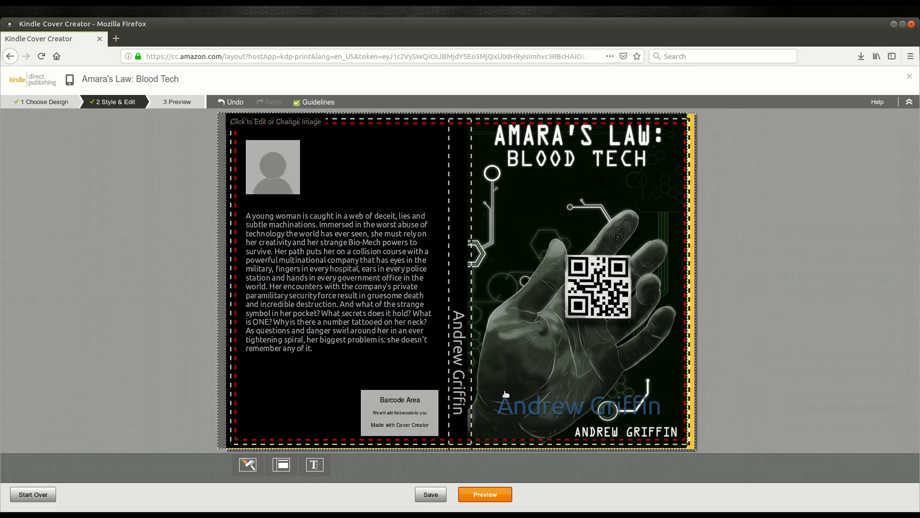
Step: Select the whole overlaid author name on the front cover and delete it
left_click(654, 413)
left_click_drag(663, 409, 475, 407)
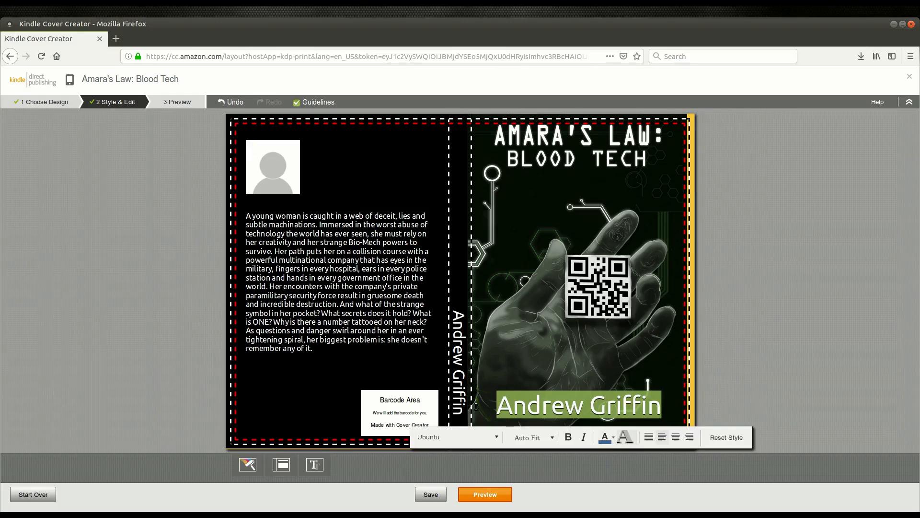
key("BackSpace")
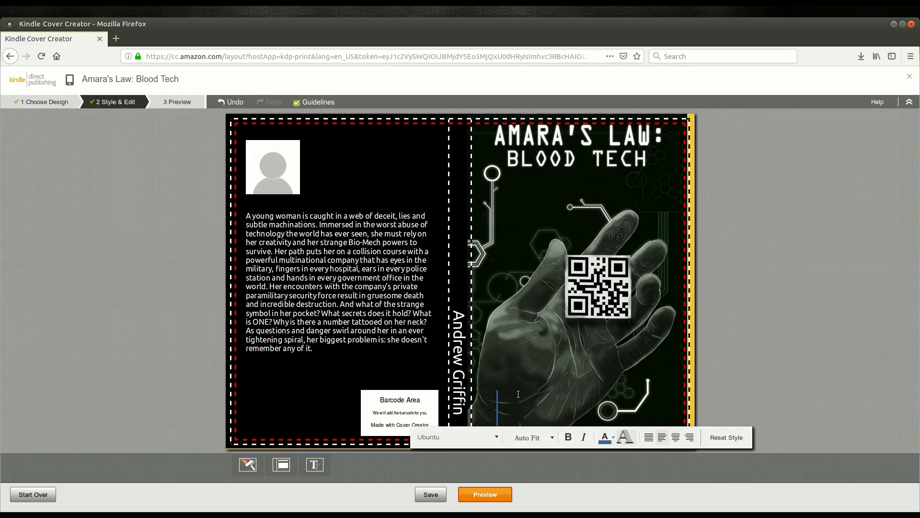
Step: Enter the account password and sign in to Kindle Direct Publishing again
left_click(454, 348)
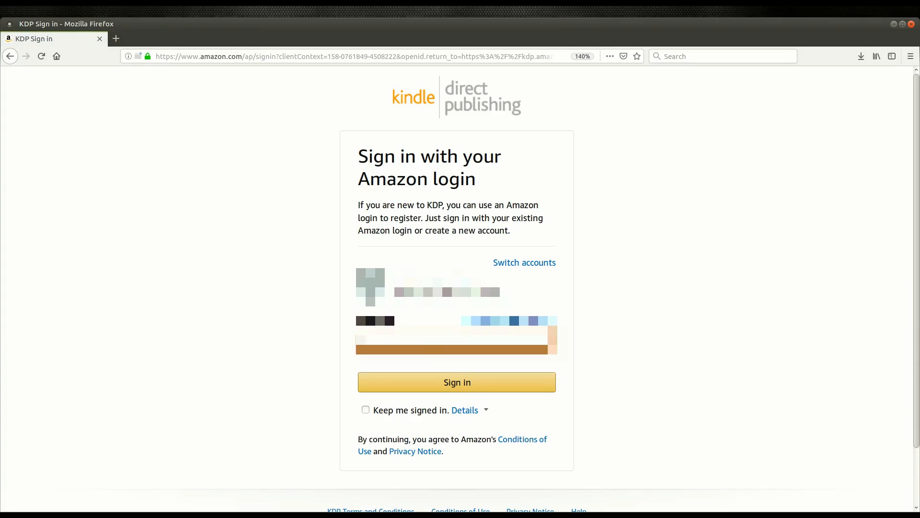
type("•••••")
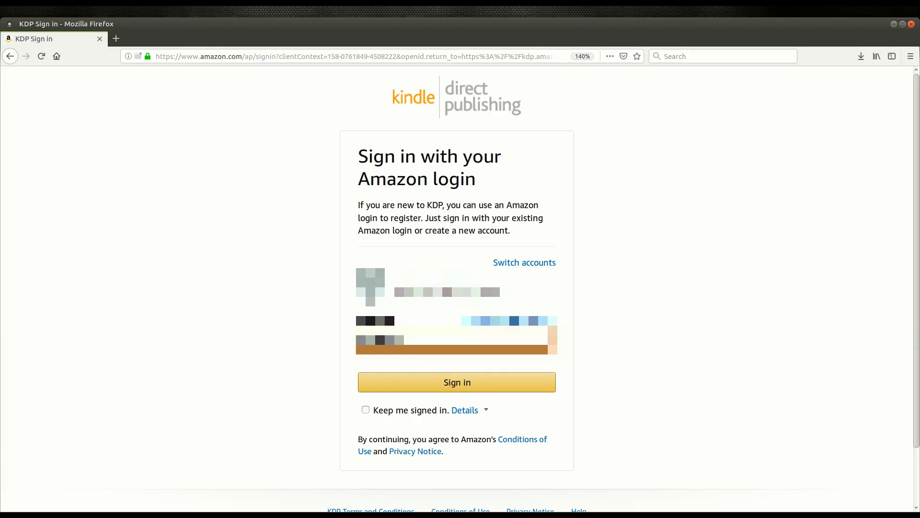
left_click(469, 391)
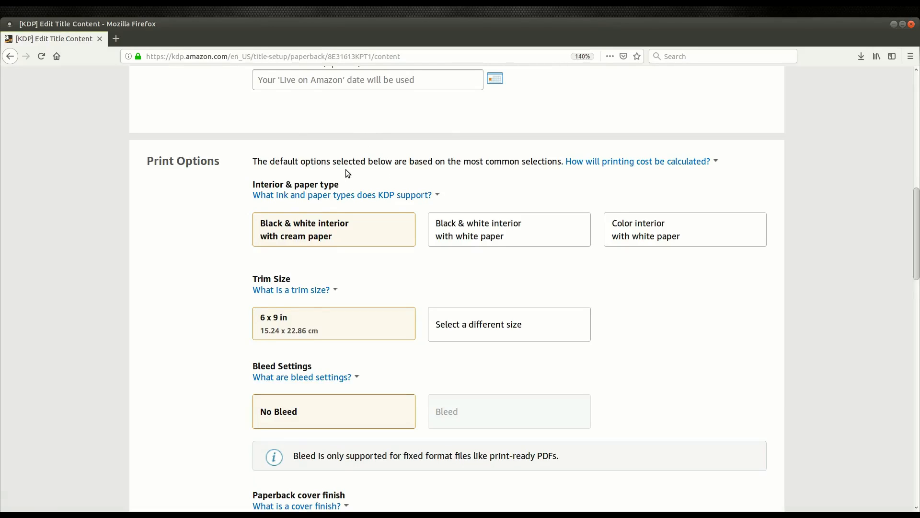
Step: Review the paperback's print options, manuscript and book cover sections, and return to the KDP page from the full cover file in GIMP
scroll(460, 165, "down", 4)
scroll(464, 168, "down", 6)
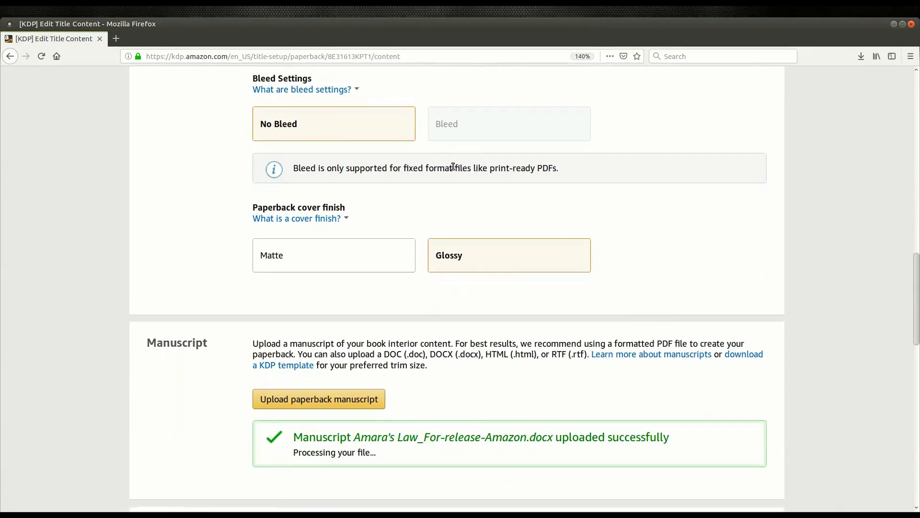
scroll(451, 161, "down", 4)
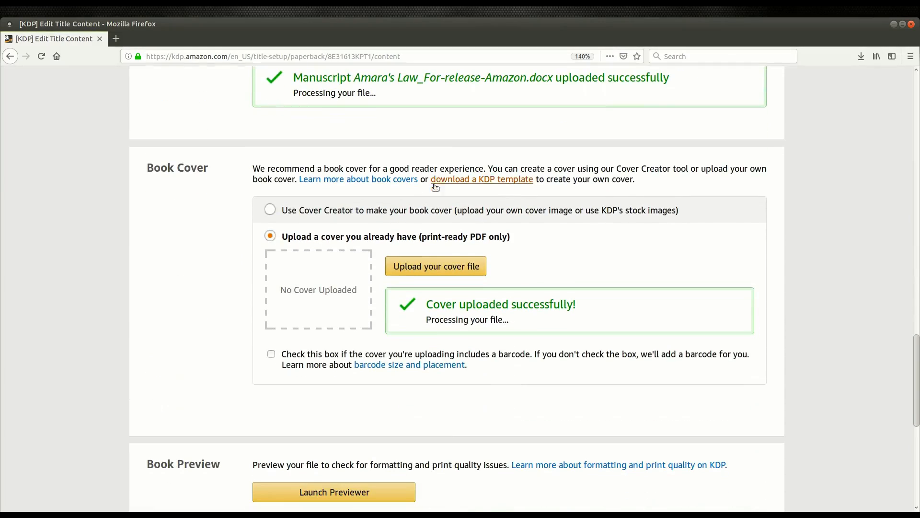
scroll(434, 242, "down", 4)
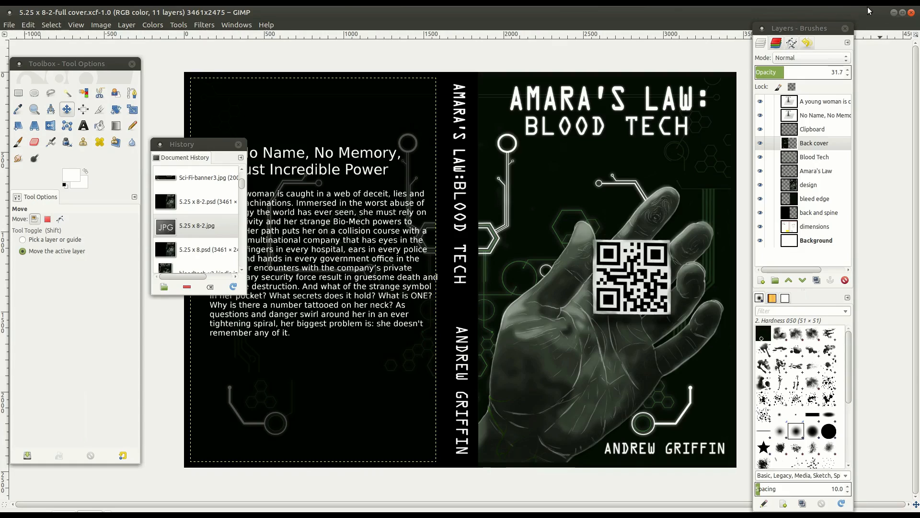
left_click(893, 12)
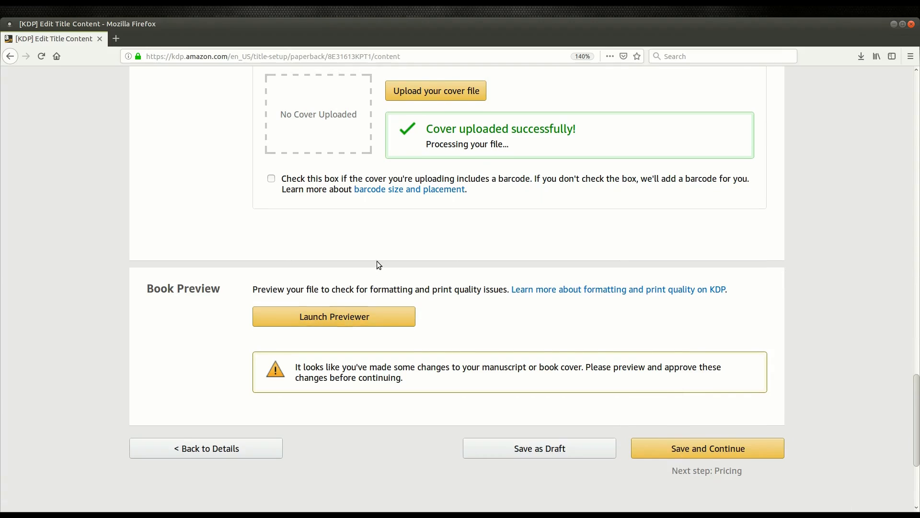
Step: Check the uploaded paperback cover in the Book Cover section and launch the print previewer
scroll(376, 261, "up", 3)
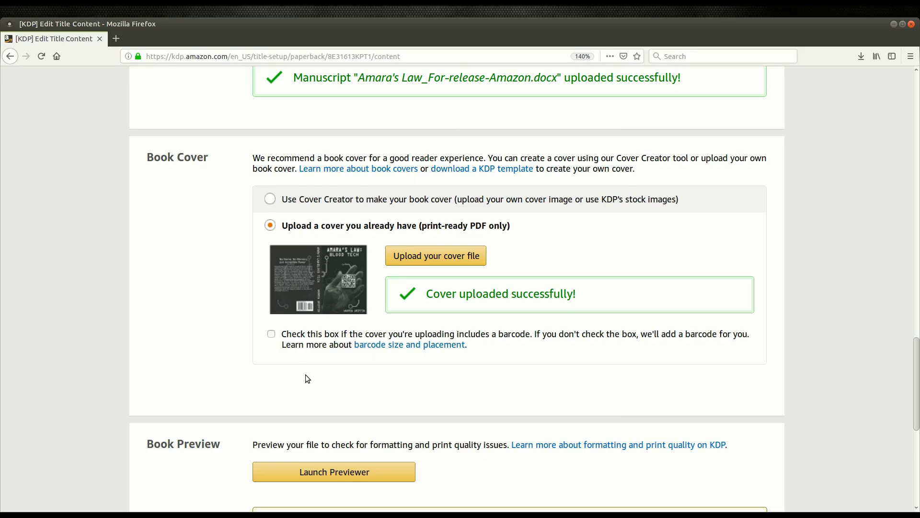
scroll(306, 375, "down", 5)
scroll(377, 212, "up", 7)
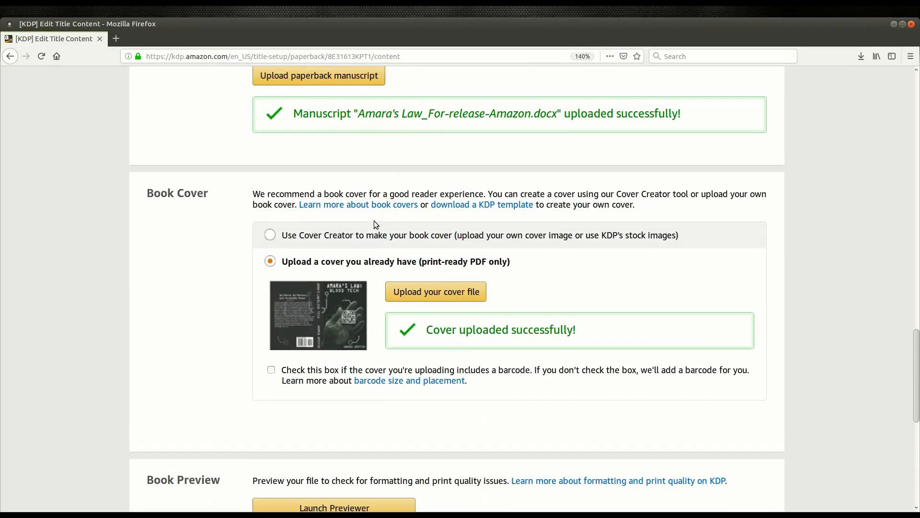
scroll(370, 235, "down", 8)
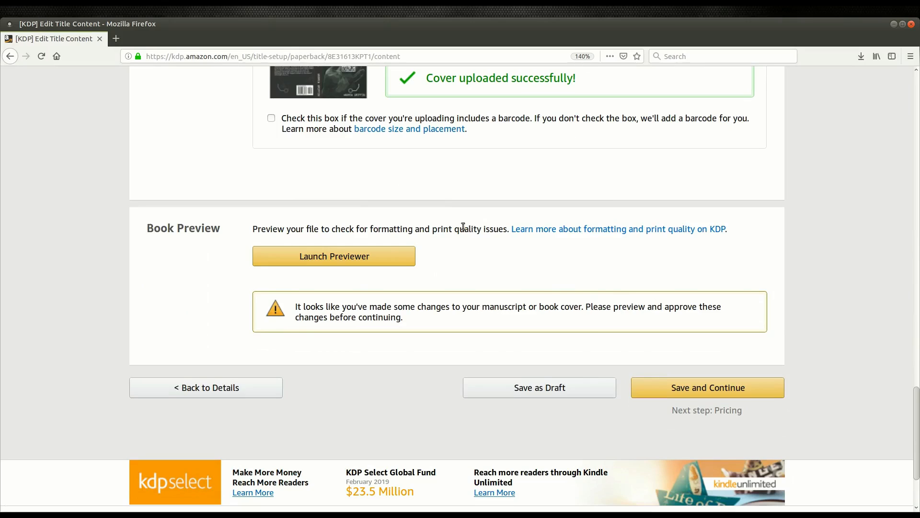
left_click(369, 254)
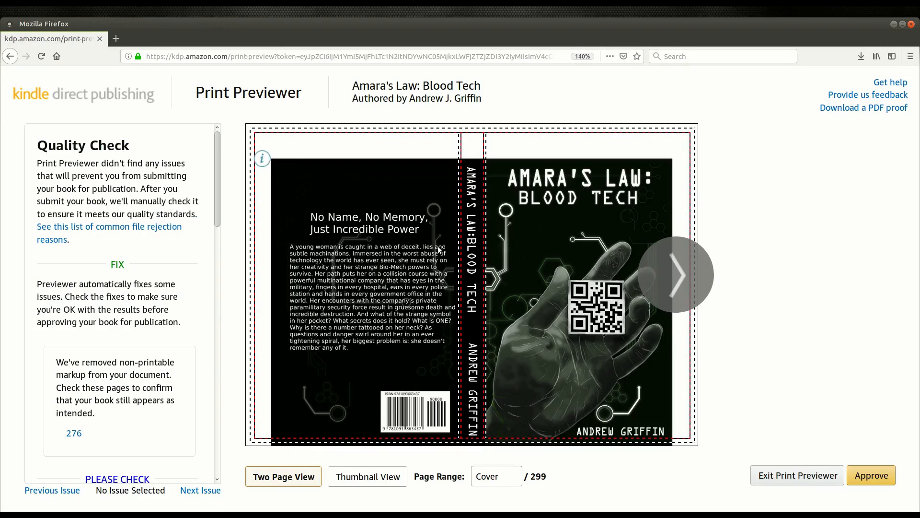
Step: Inspect the back cover text, spine and front cover up close against the print guides, and return to the two-page view
left_click(415, 221)
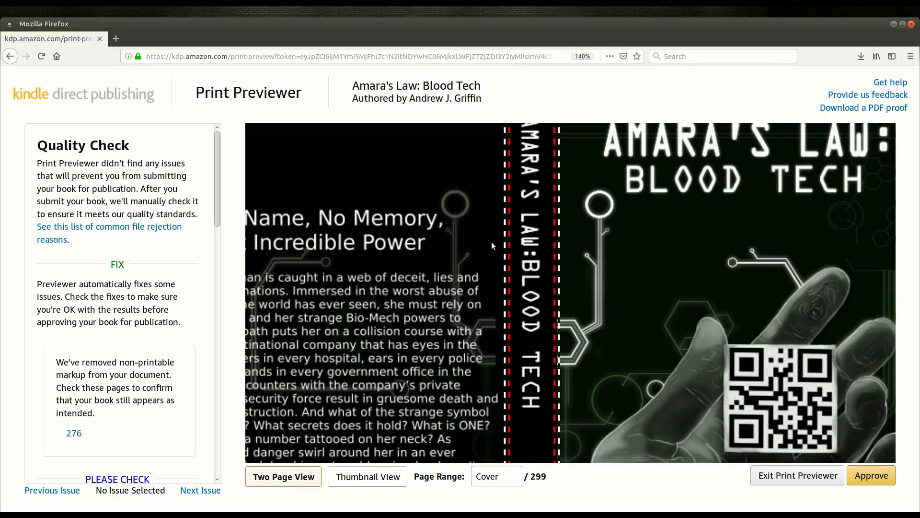
scroll(454, 237, "up", 3)
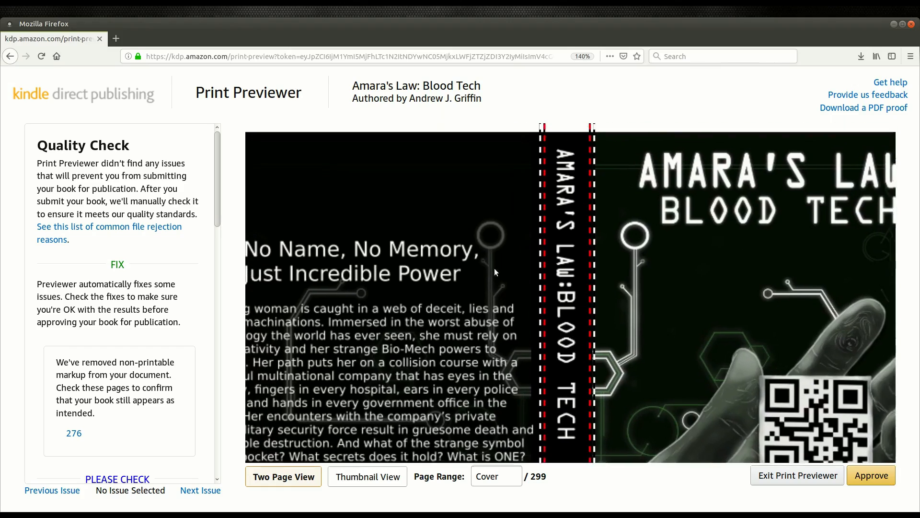
left_click_drag(453, 288, 491, 234)
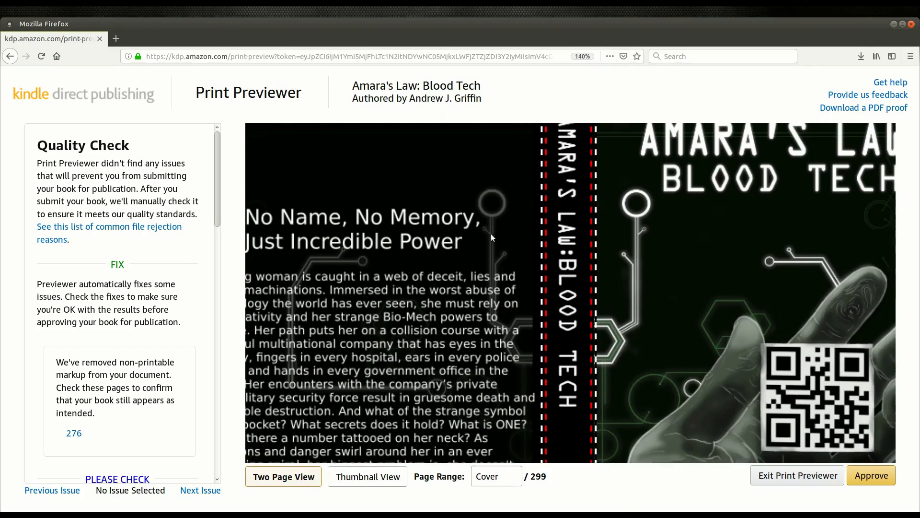
left_click(424, 288)
left_click(301, 479)
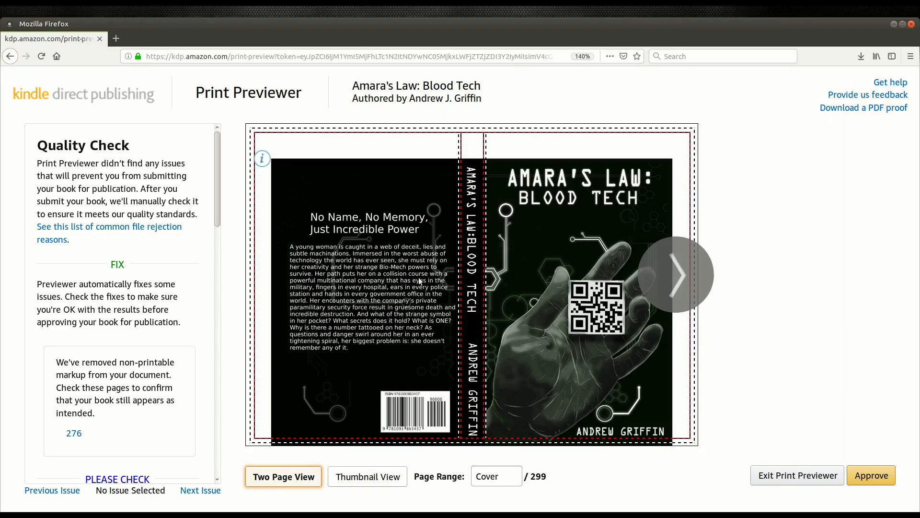
mouse_move(416, 237)
mouse_move(456, 265)
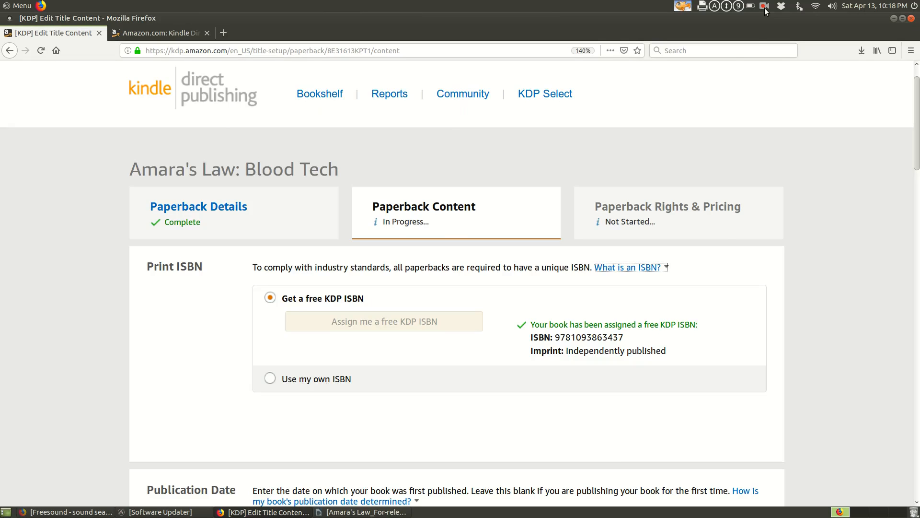
Step: Review the print options, manuscript and revised cover on the Paperback Content page, and launch the print previewer again
scroll(454, 286, "down", 10)
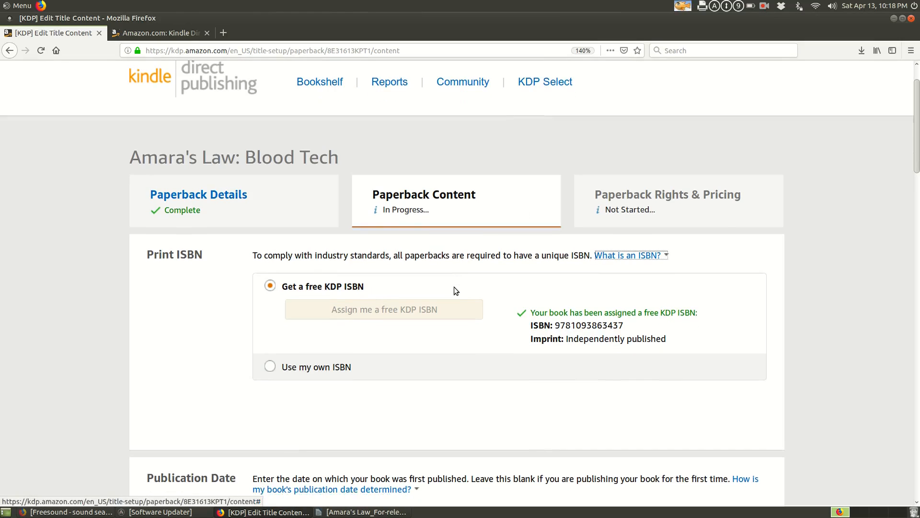
scroll(443, 290, "down", 10)
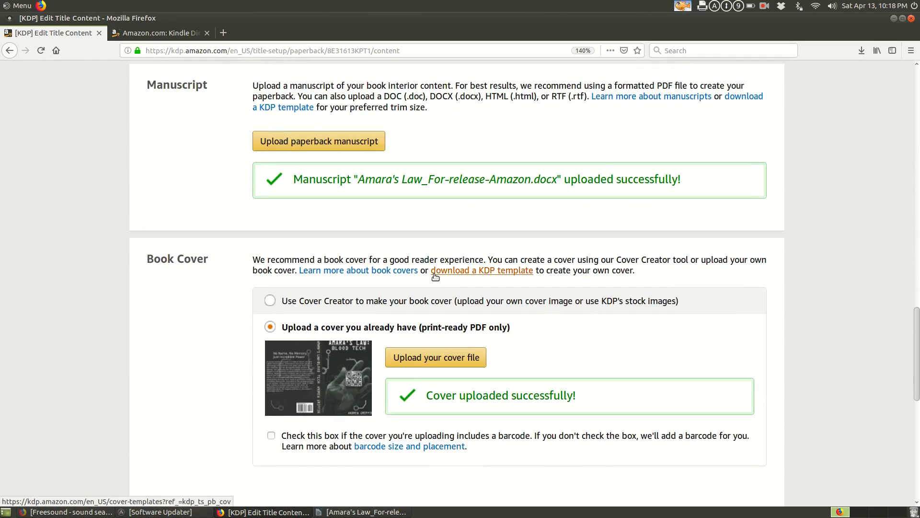
scroll(526, 288, "up", 8)
scroll(525, 282, "up", 4)
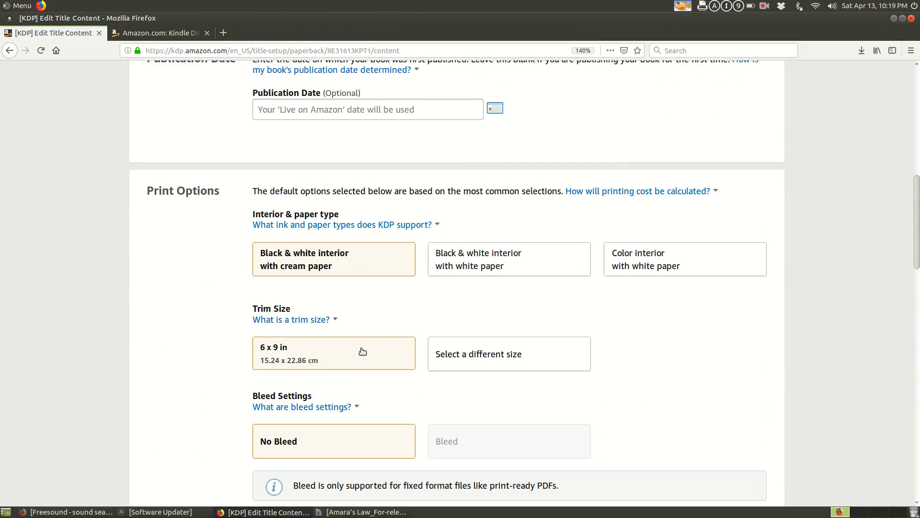
scroll(380, 349, "down", 9)
scroll(433, 288, "down", 5)
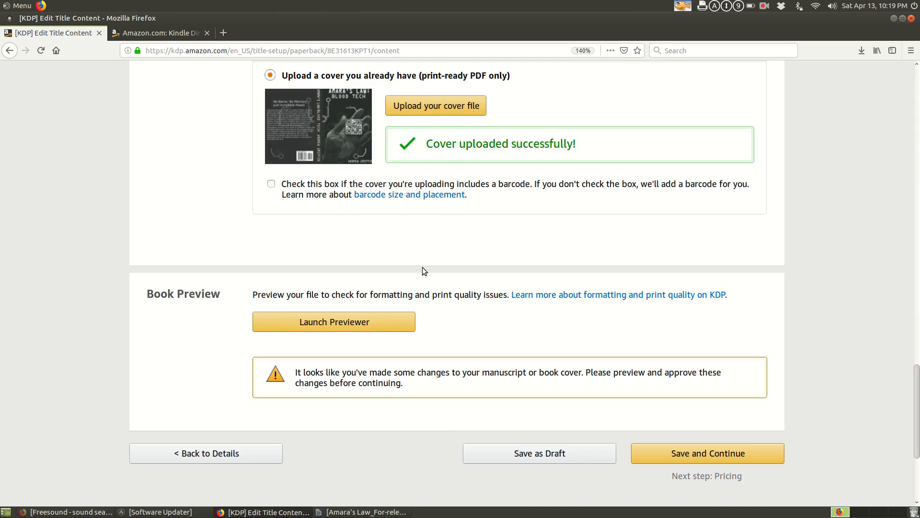
left_click(325, 327)
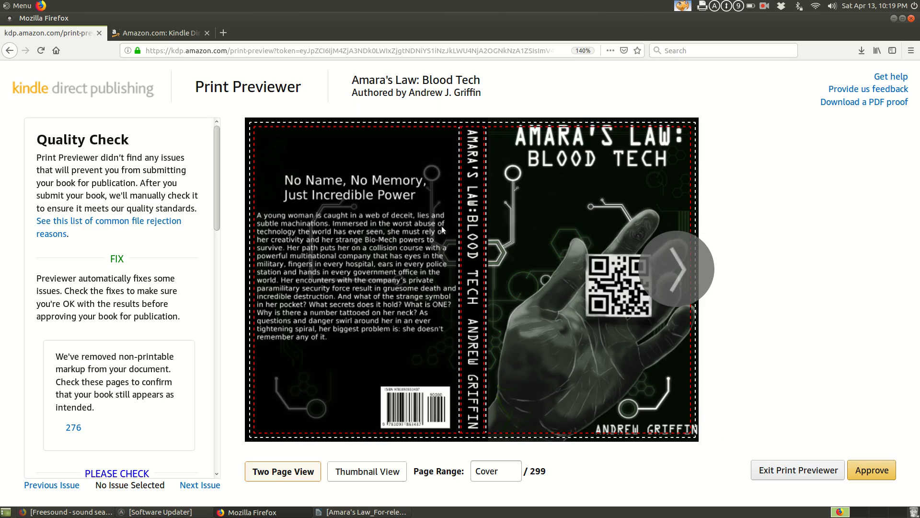
Step: Page through the previewed book from the cover to pages 32-33, checking the front matter and chapter layout
left_click(679, 266)
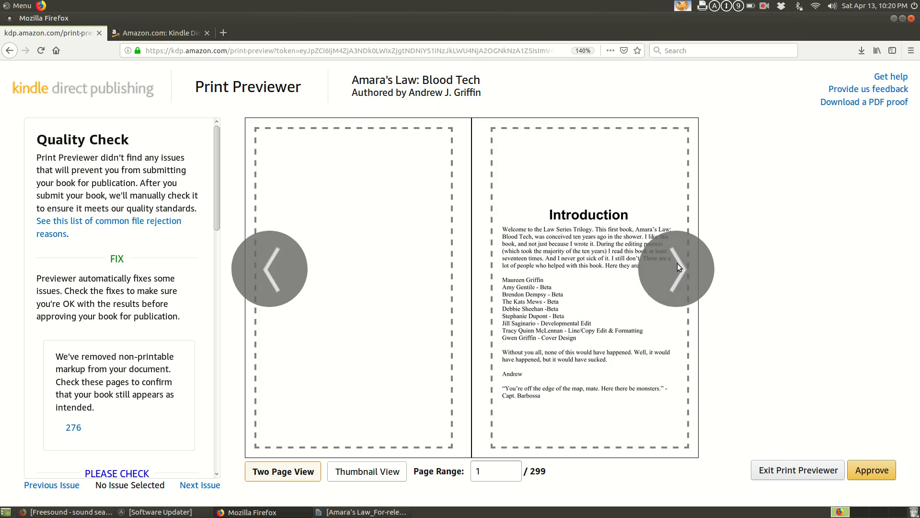
left_click(677, 265)
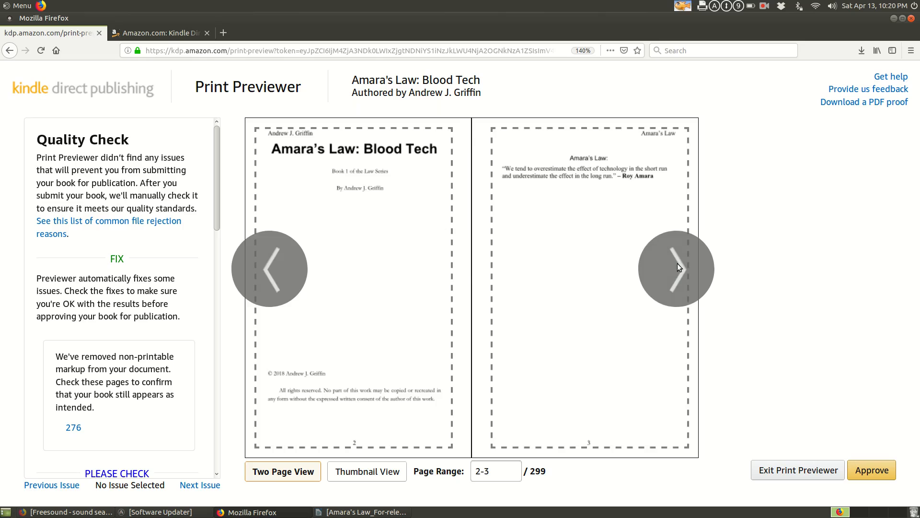
left_click(677, 267)
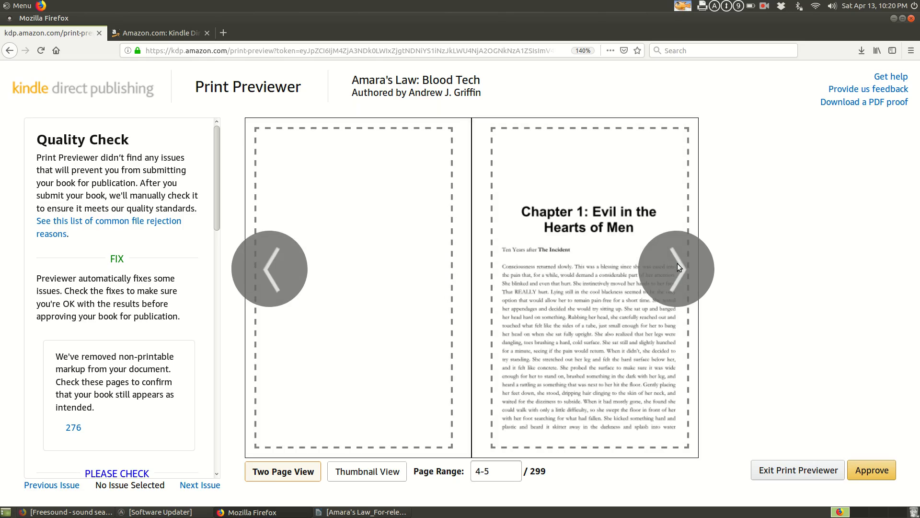
left_click(677, 264)
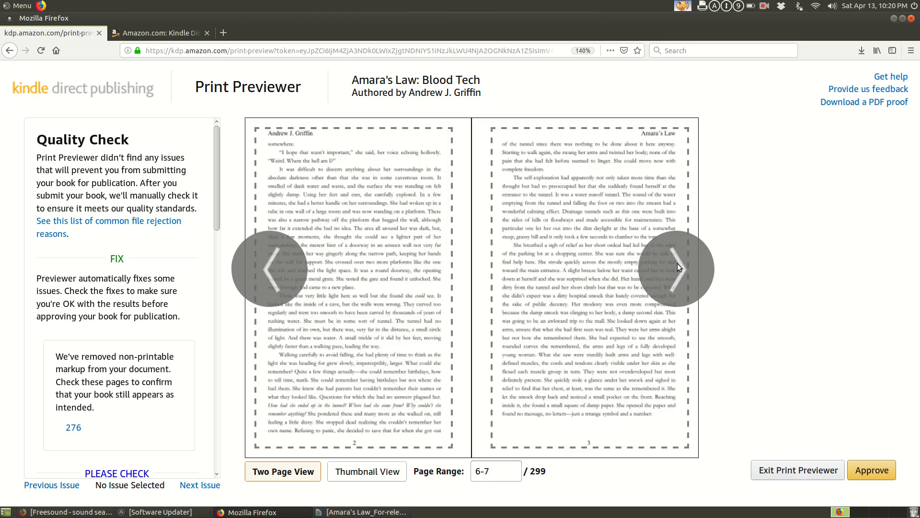
left_click(677, 264)
left_click(677, 263)
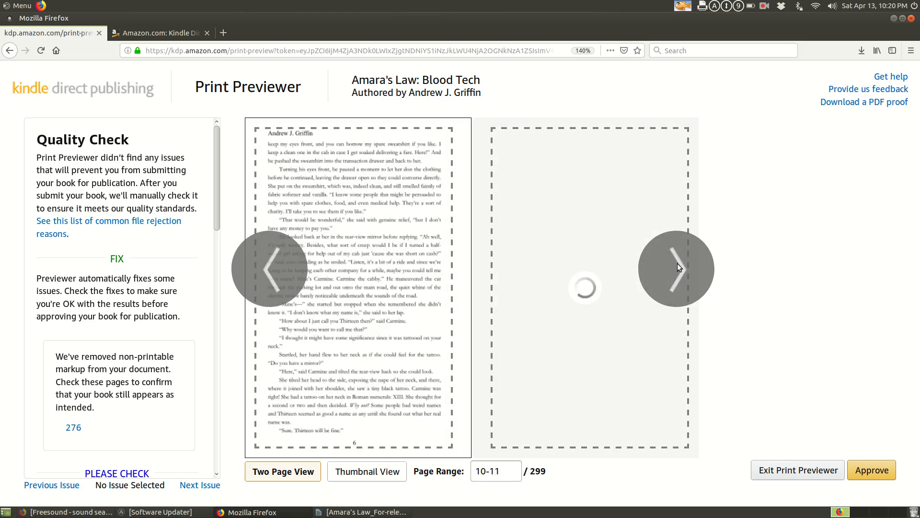
left_click(675, 261)
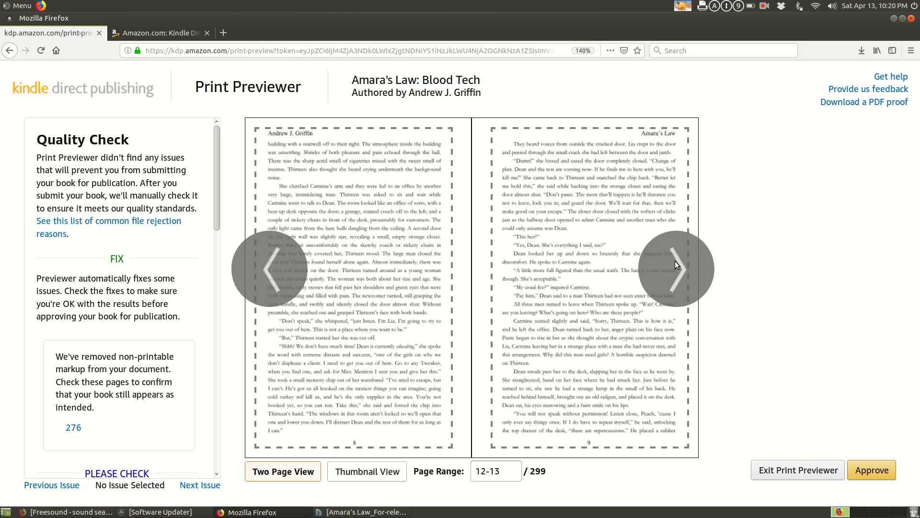
left_click(675, 261)
left_click(675, 261)
left_click(675, 261)
left_click(674, 260)
left_click(675, 261)
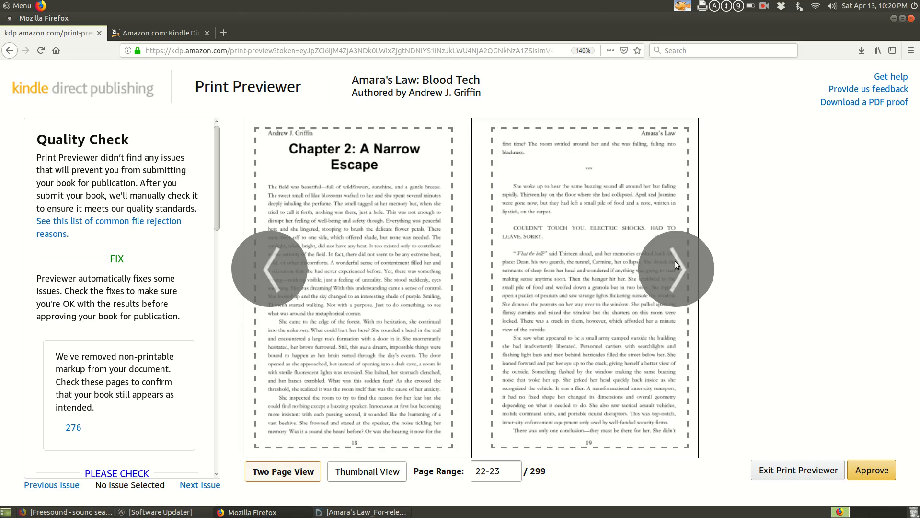
left_click(674, 261)
left_click(677, 260)
left_click(677, 258)
left_click(677, 258)
left_click(677, 258)
Step: Go to page 270 in the preview and page through the ending and bonus chapter to pages 284-285
left_click(502, 471)
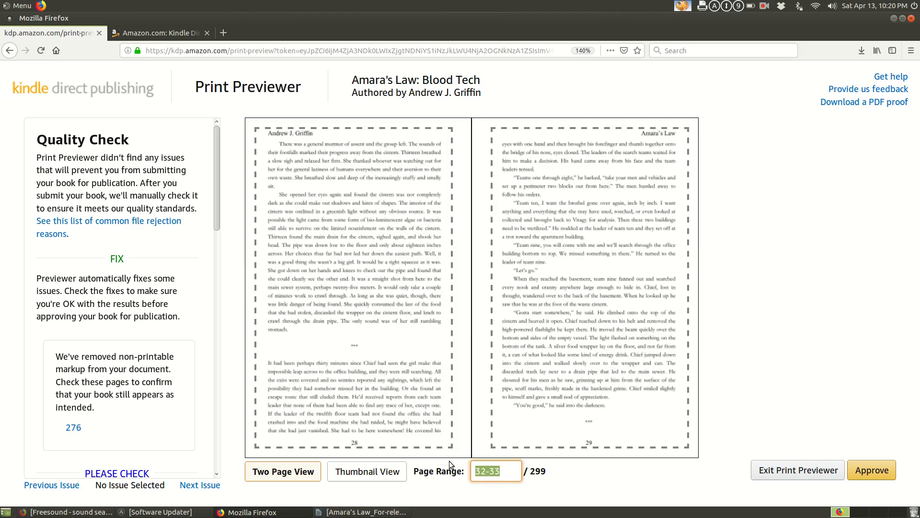
type("270")
key("Return")
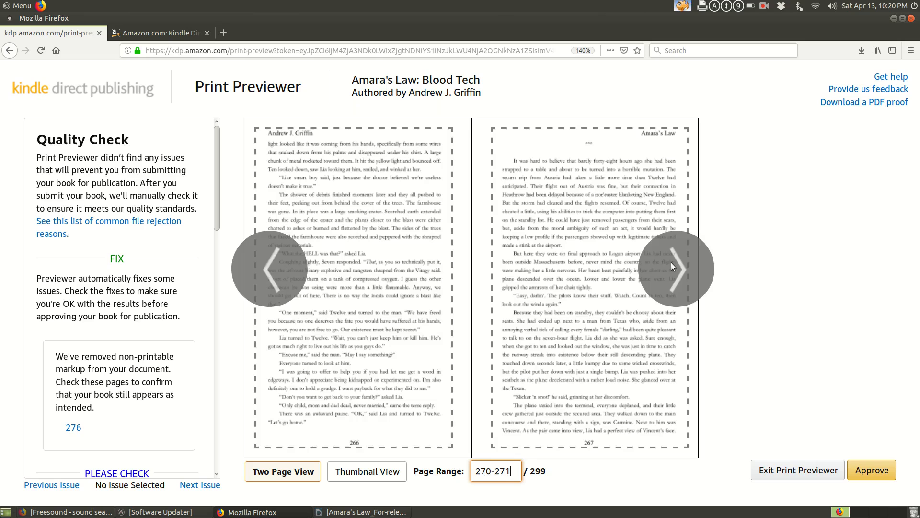
left_click(671, 263)
left_click(671, 263)
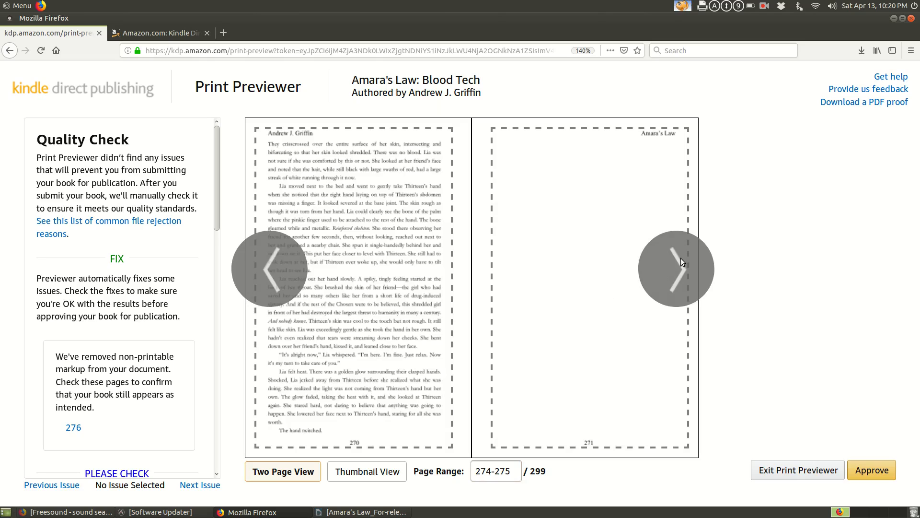
left_click(675, 270)
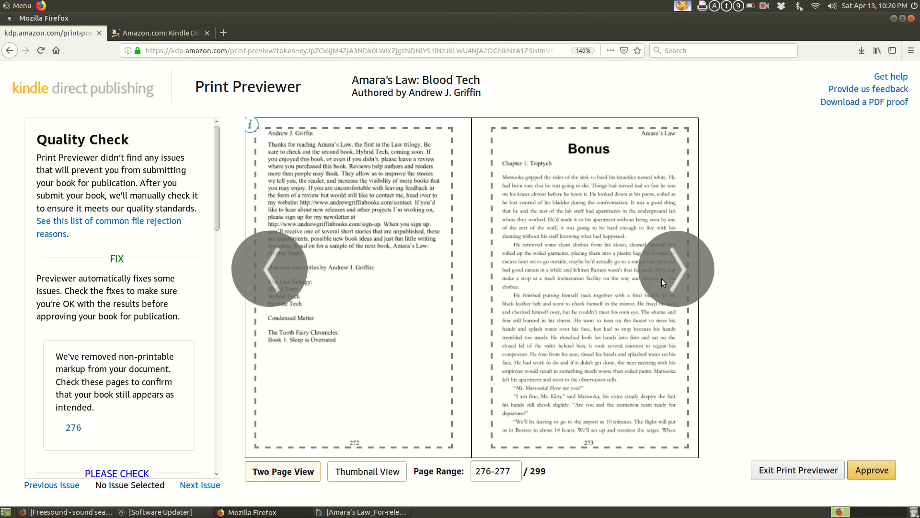
left_click(688, 276)
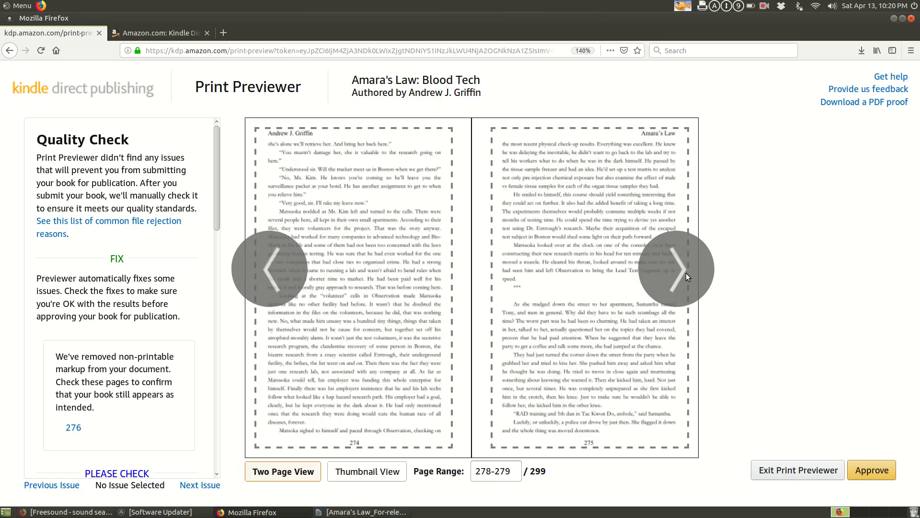
left_click(686, 273)
left_click(676, 261)
left_click(676, 262)
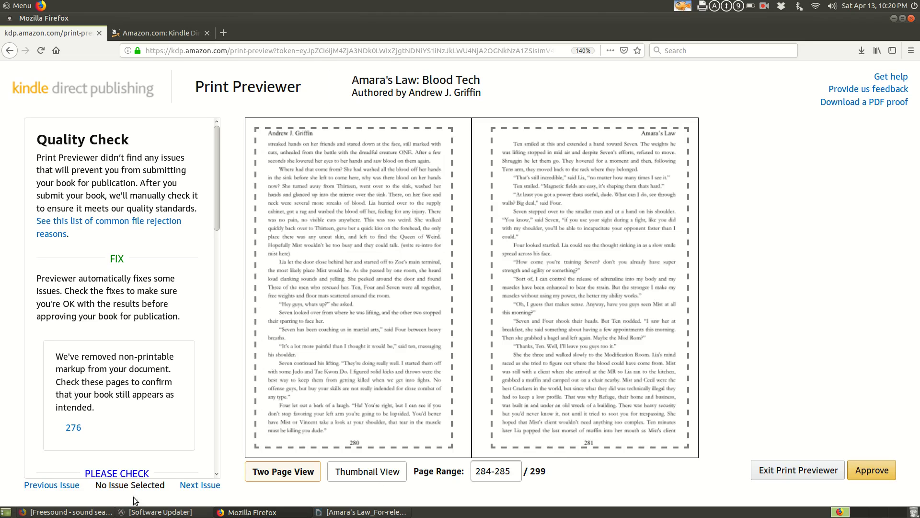
Step: Read the Quality Check notes on title details, spine text, bleed and template placeholder text
scroll(141, 372, "down", 5)
scroll(217, 243, "up", 5)
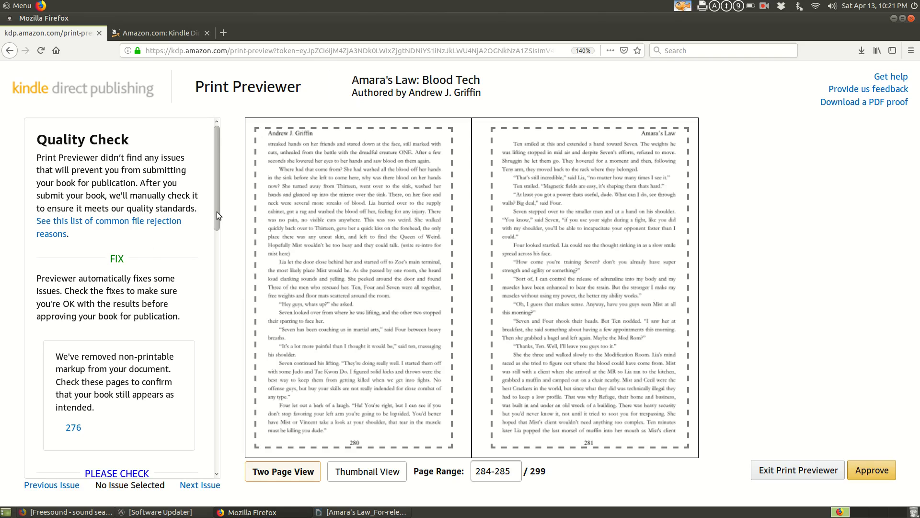
left_click_drag(216, 211, 205, 168)
left_click_drag(217, 190, 214, 298)
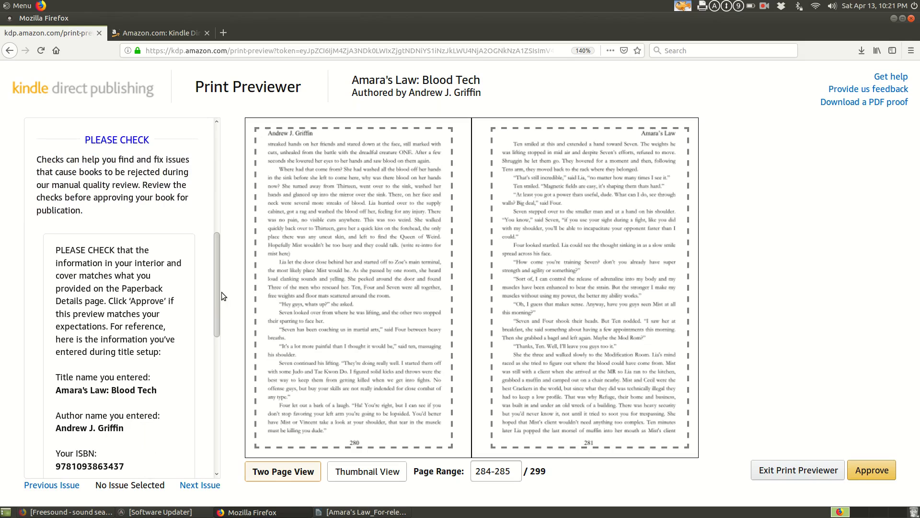
left_click_drag(214, 298, 214, 308)
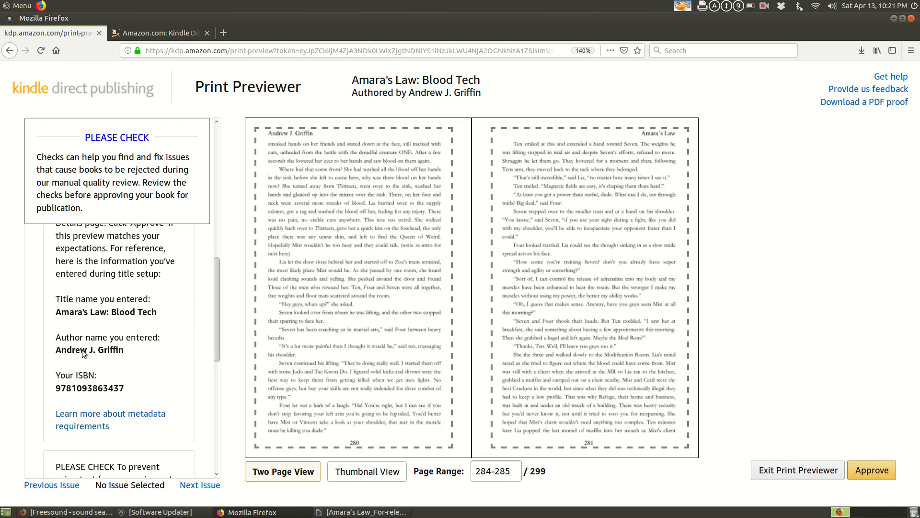
mouse_move(216, 318)
left_mouse_down()
mouse_move(215, 343)
mouse_move(218, 325)
left_mouse_up()
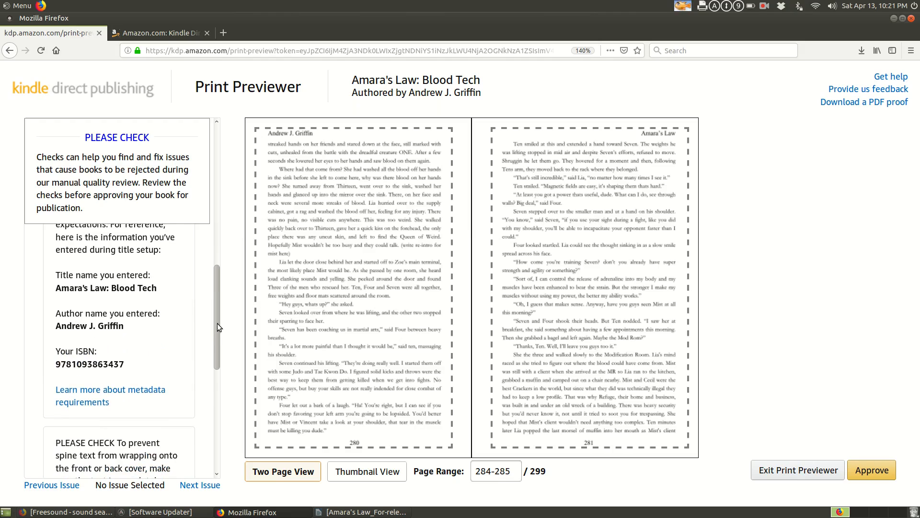
mouse_move(217, 306)
left_mouse_down()
mouse_move(214, 347)
mouse_move(217, 285)
mouse_move(215, 297)
left_mouse_up()
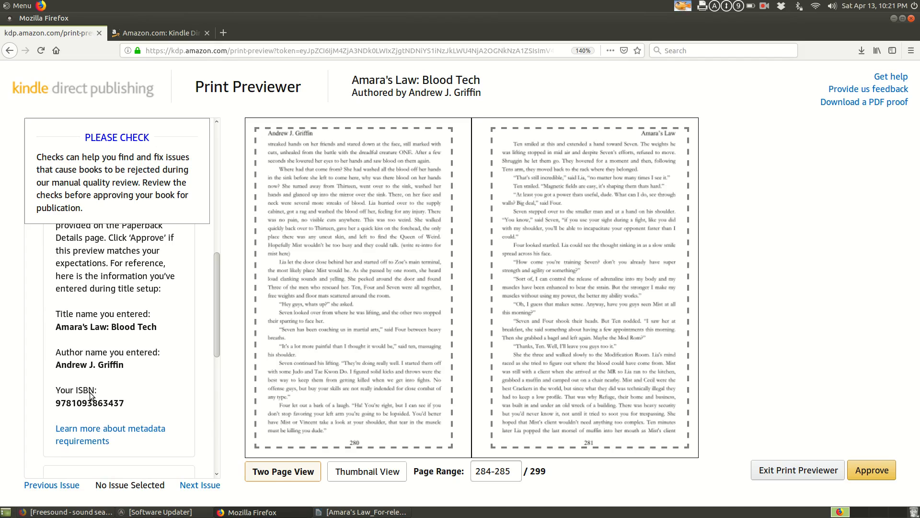
left_click_drag(217, 278, 215, 396)
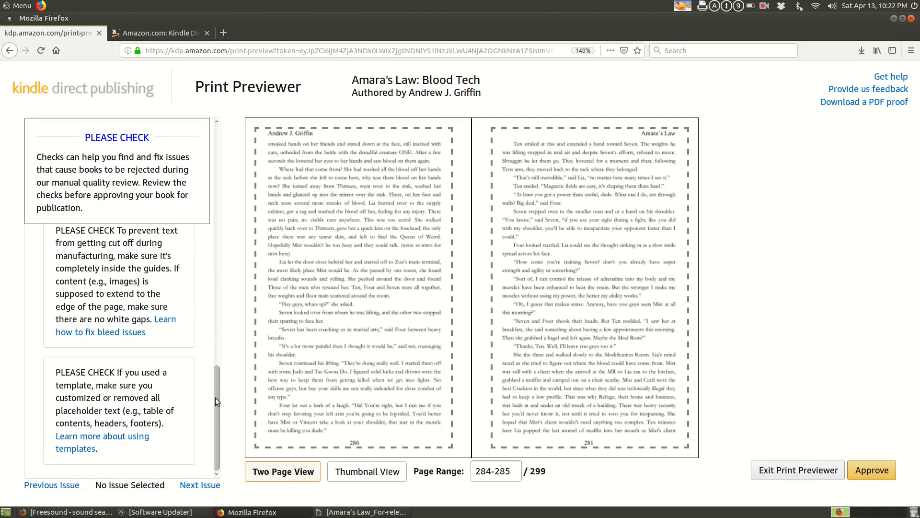
scroll(127, 378, "up", 2)
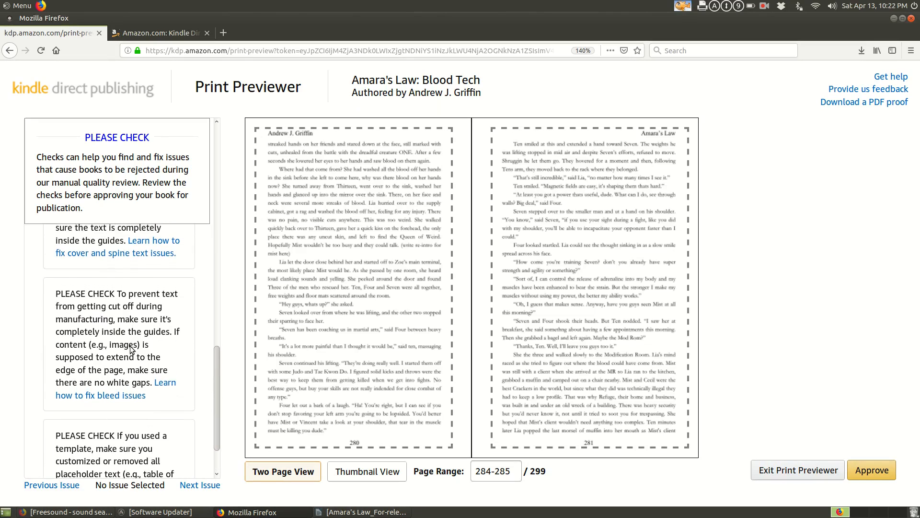
scroll(131, 349, "up", 3)
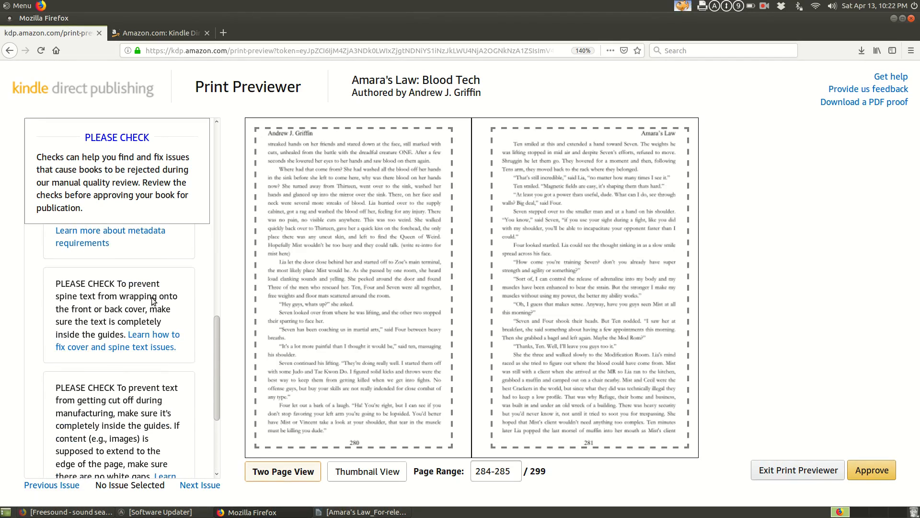
Step: Finish reading the Quality Check notes on bleed and template text, and return the preview to page 1 and the cover
scroll(152, 301, "down", 3)
scroll(124, 331, "down", 1)
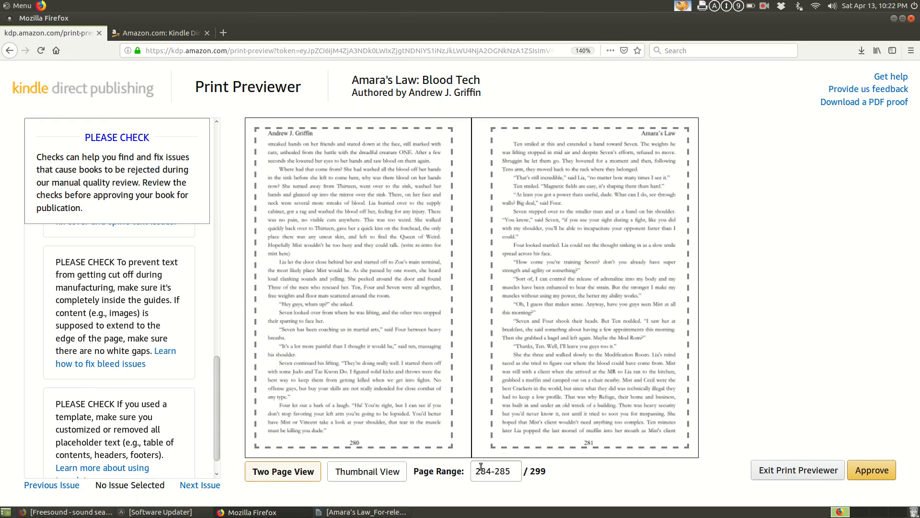
left_click_drag(473, 475, 549, 473)
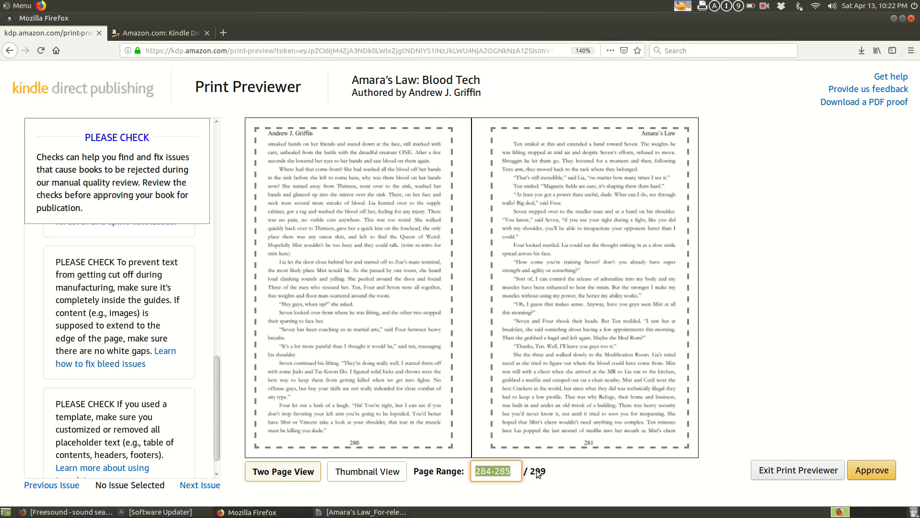
type("1")
key("Return")
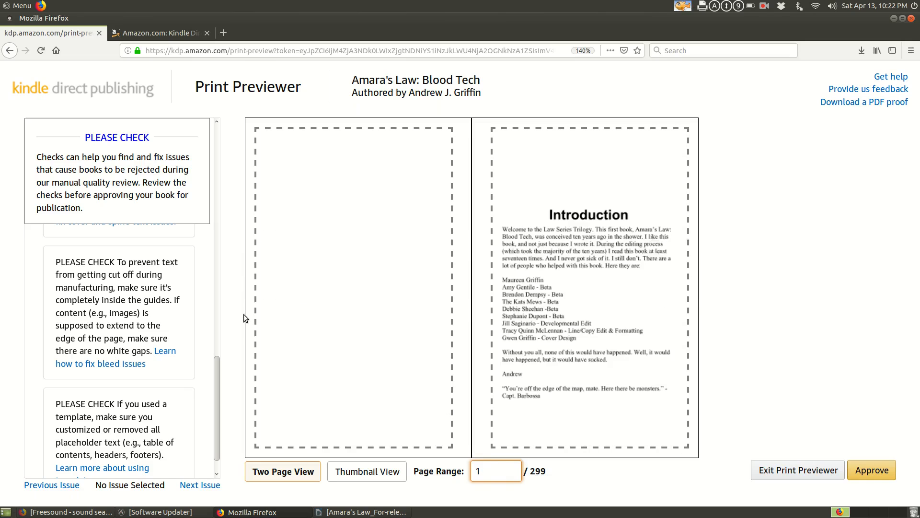
left_click(267, 277)
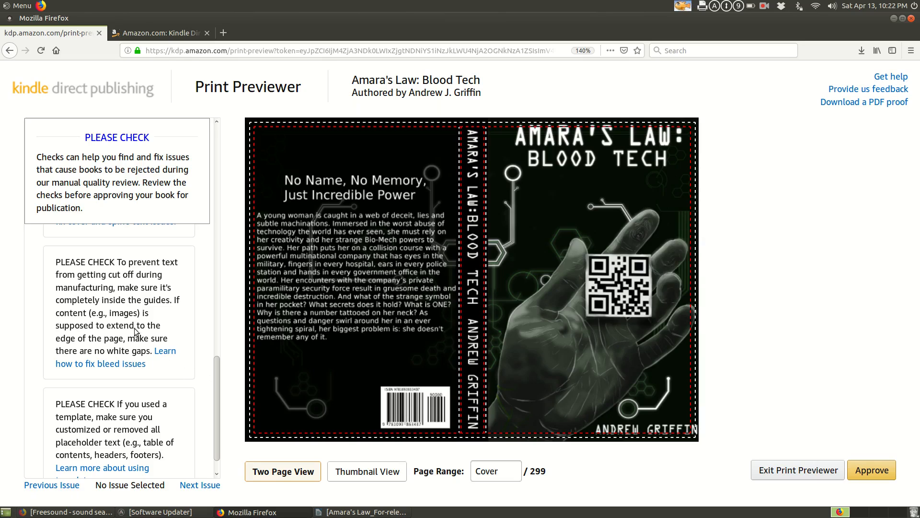
scroll(134, 307, "down", 1)
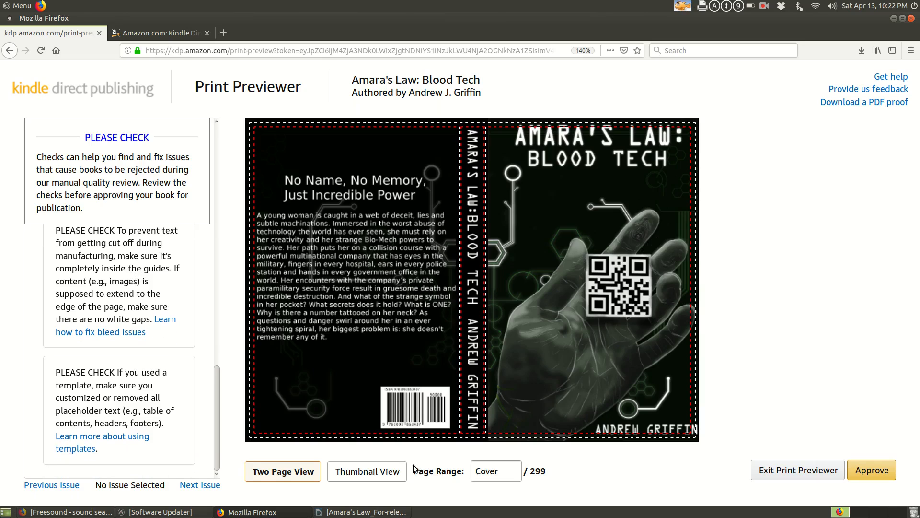
Step: Flip between the cover and the Introduction page to check the cover's text and artwork against the guide lines
left_click(693, 259)
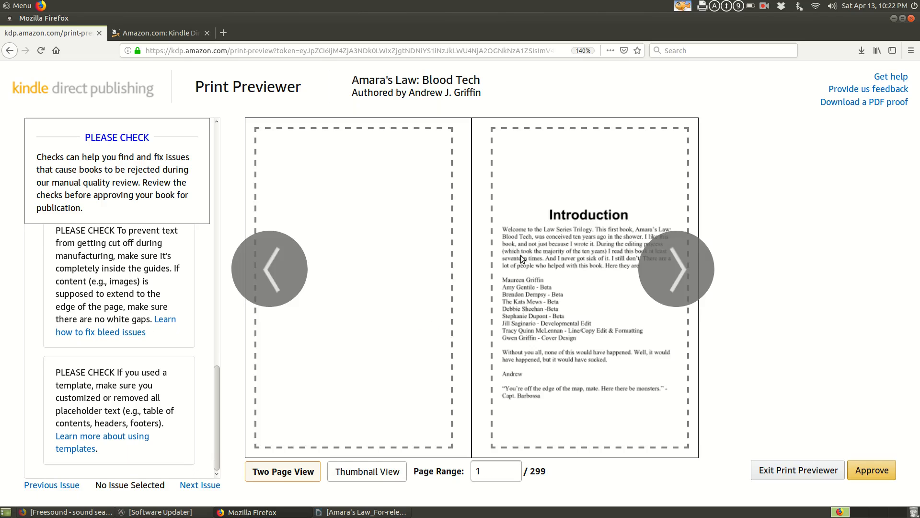
left_click(275, 260)
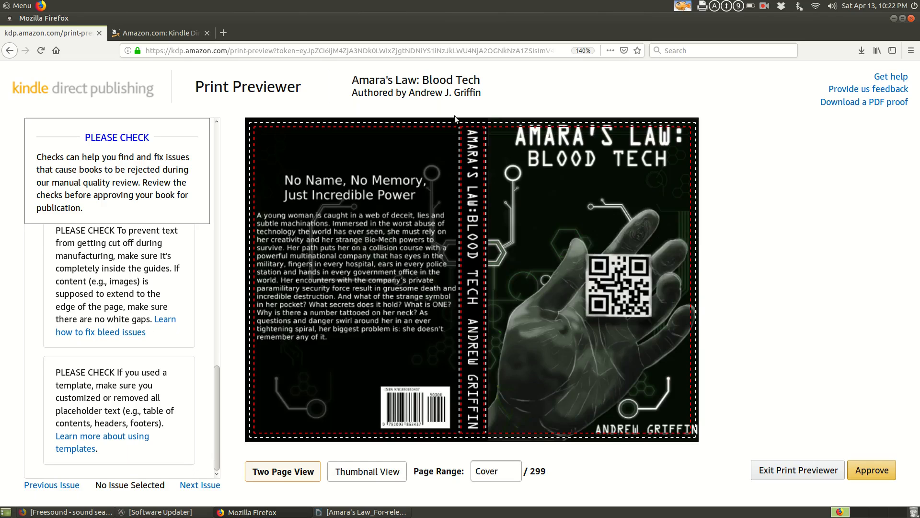
left_click(680, 271)
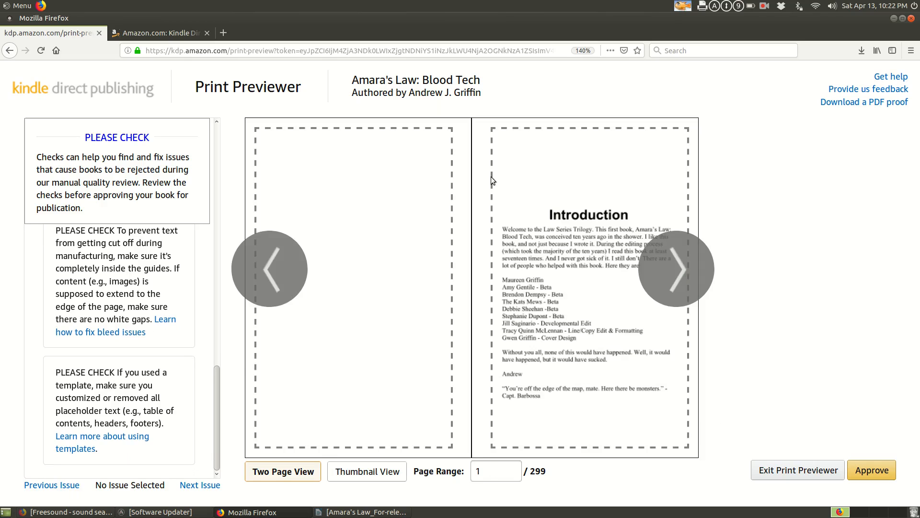
left_click(290, 272)
left_click(686, 258)
left_click(287, 270)
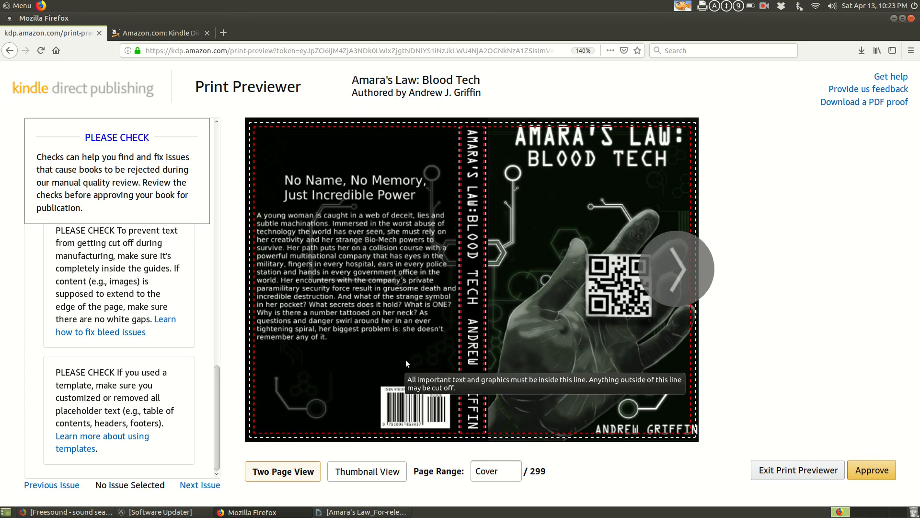
Step: Exit Print Previewer without approving and review the ISBN, print options, manuscript and cover sections of the Paperback Content page
left_click(804, 475)
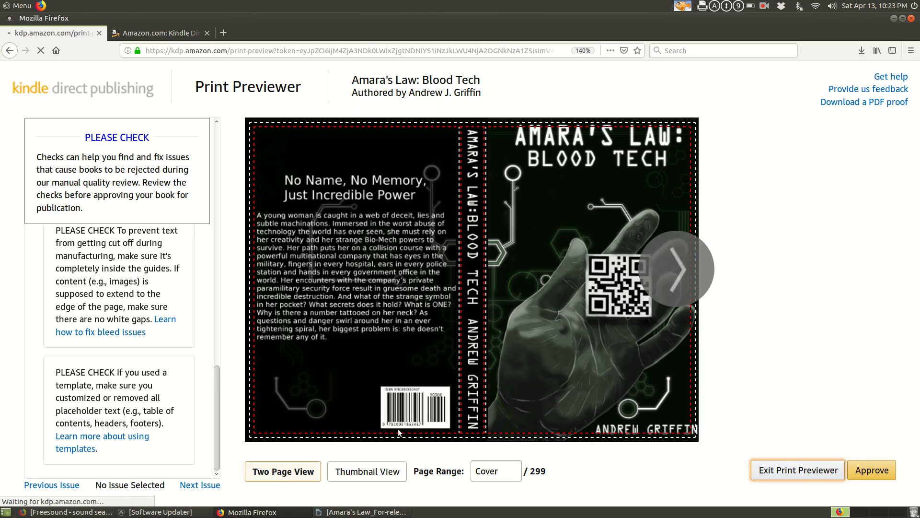
scroll(444, 348, "down", 12)
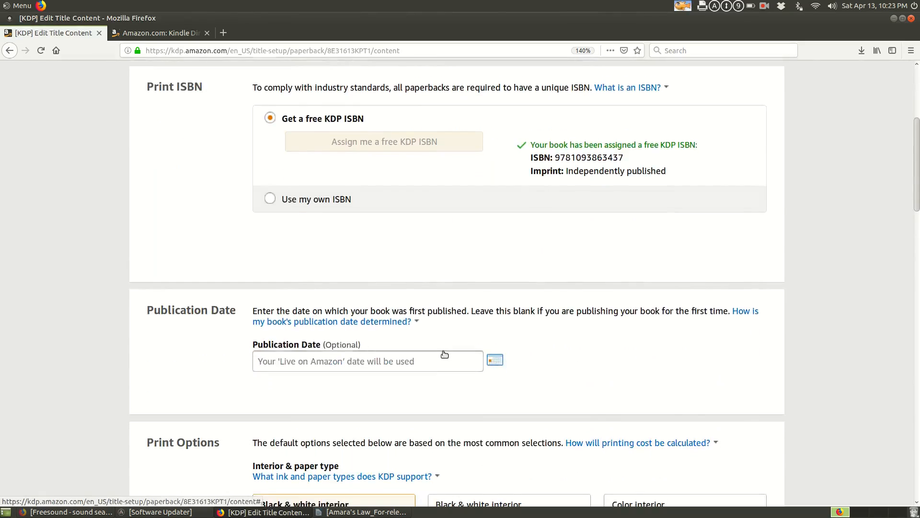
scroll(444, 352, "down", 15)
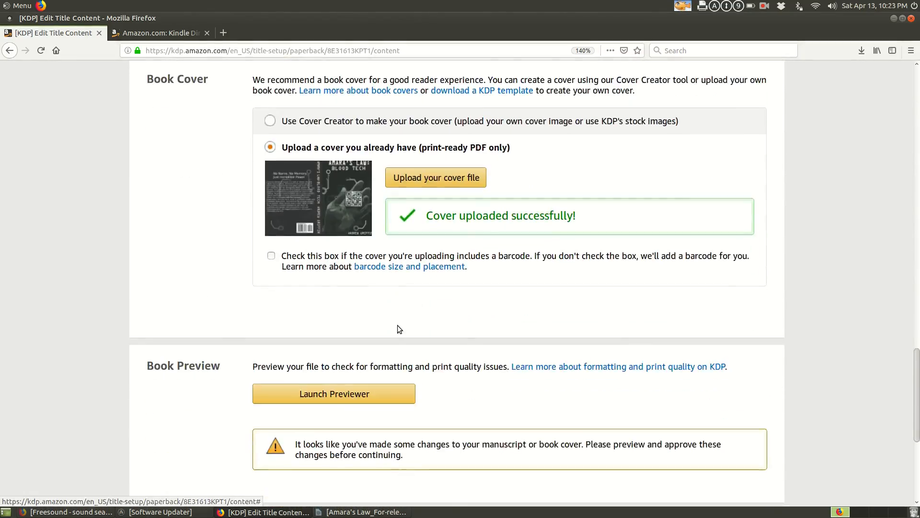
scroll(398, 304, "up", 20)
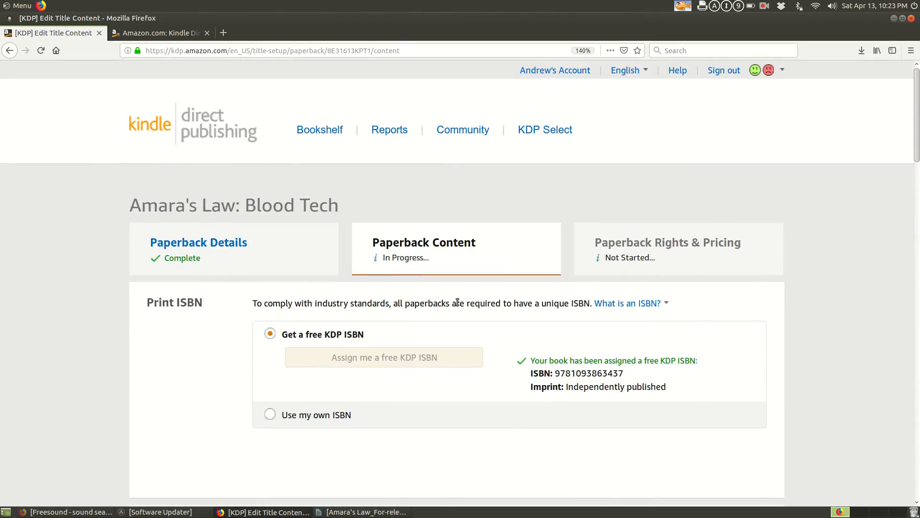
scroll(488, 268, "down", 12)
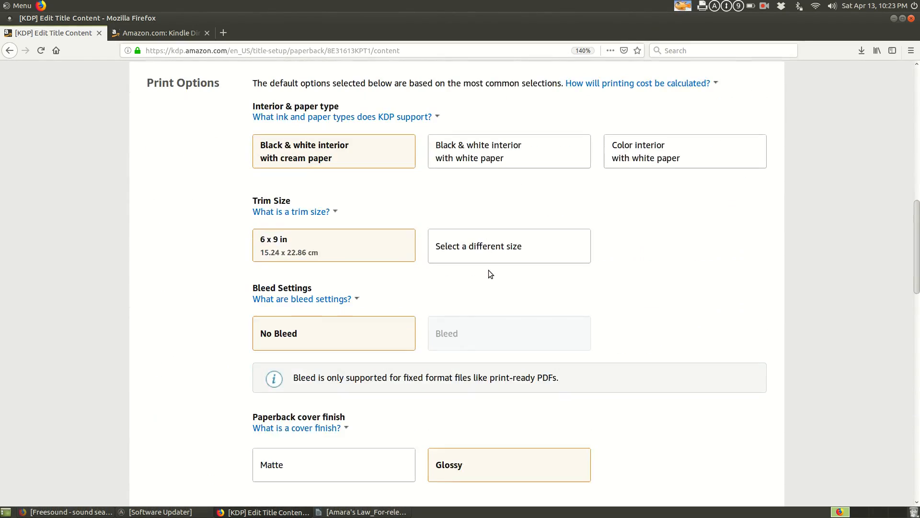
scroll(484, 263, "down", 5)
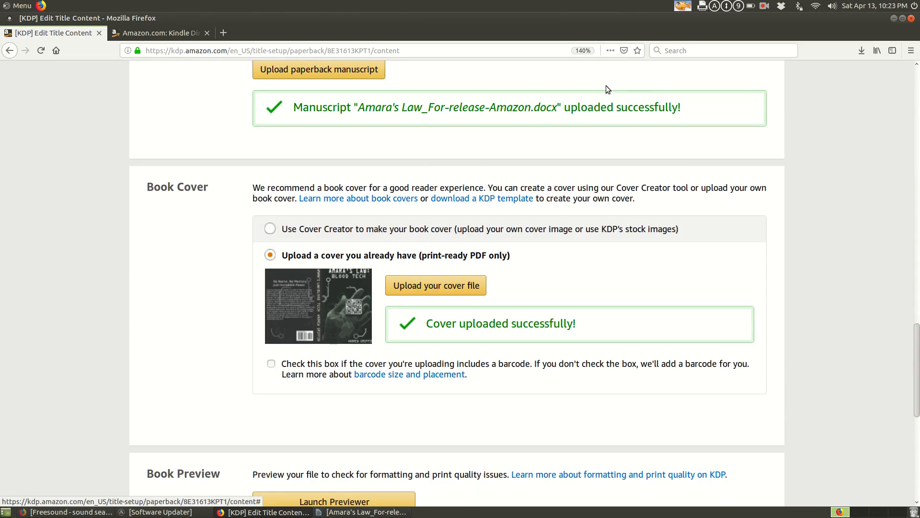
left_click(763, 7)
left_click(776, 39)
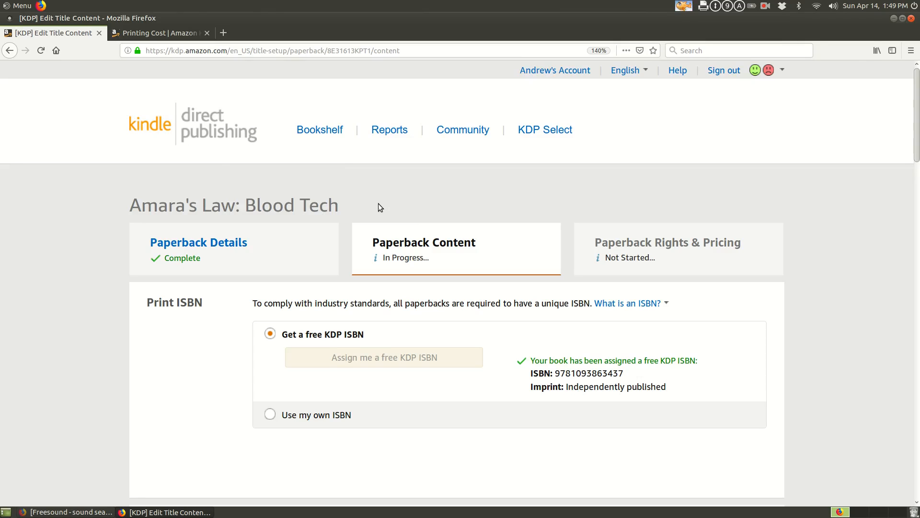
Step: Review the print options, uploaded manuscript and cover on the Paperback Content page, and launch the previewer for the book
scroll(378, 204, "down", 8)
scroll(387, 194, "down", 3)
scroll(453, 203, "up", 1)
scroll(447, 214, "down", 6)
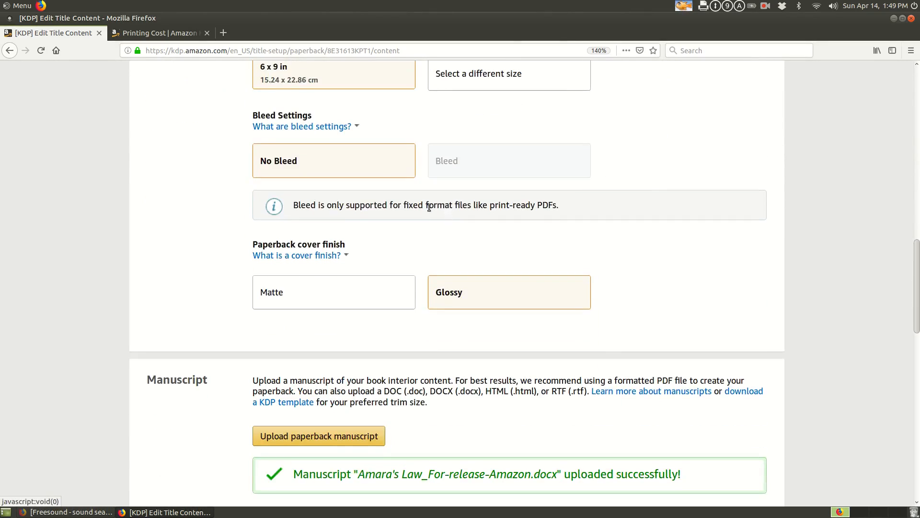
scroll(429, 207, "down", 5)
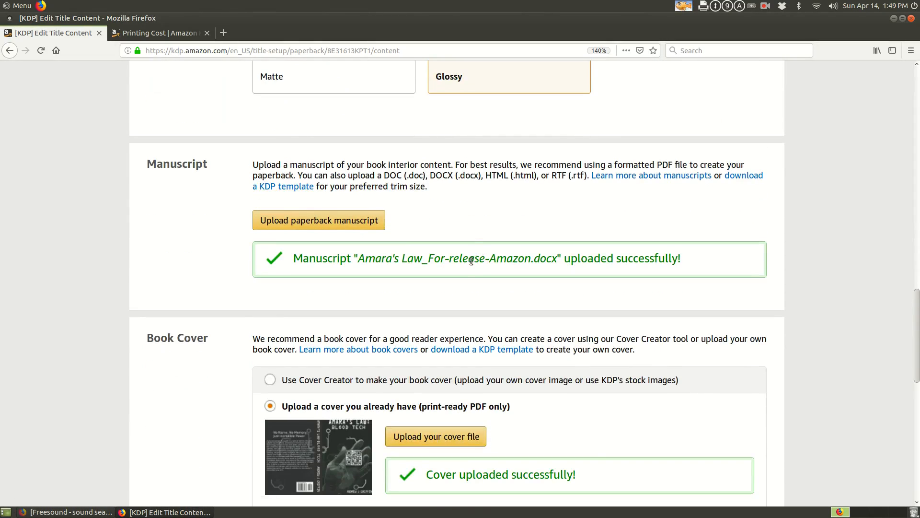
scroll(382, 246, "down", 3)
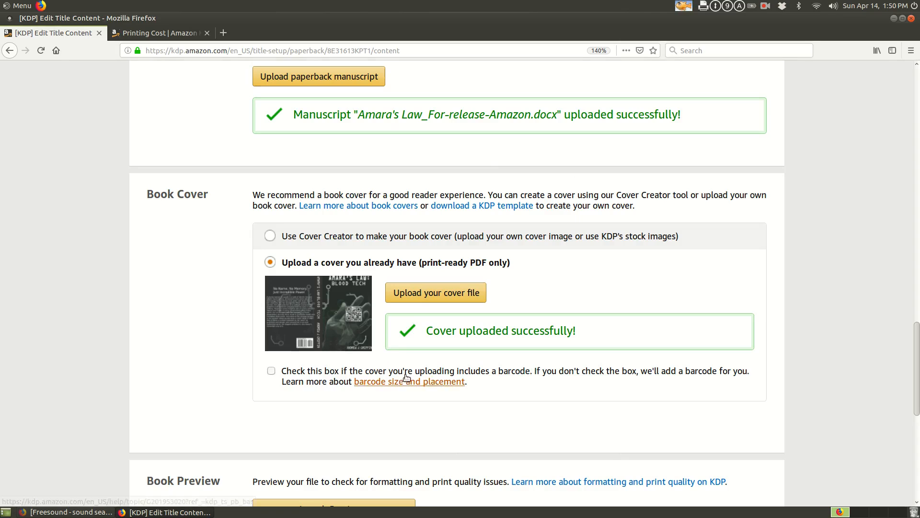
scroll(384, 270, "down", 3)
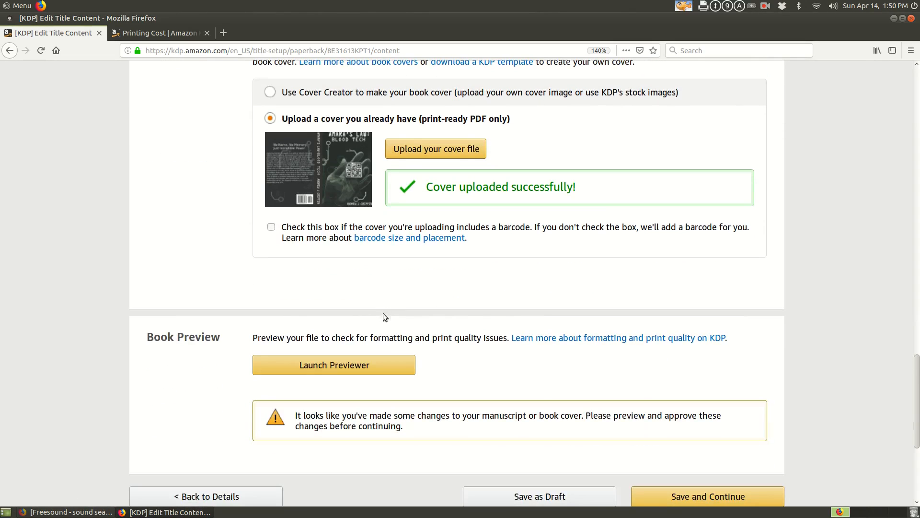
left_click(332, 369)
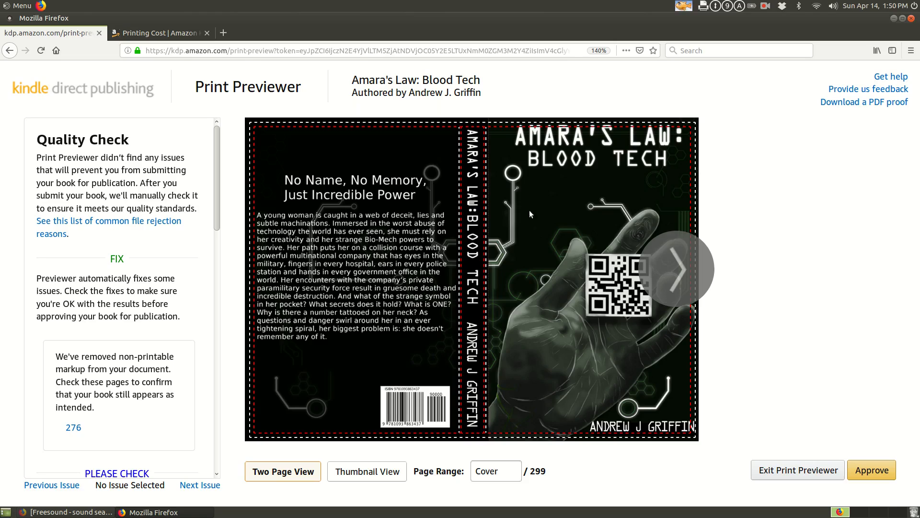
Step: Page through the preview from the cover to pages 20-21, checking the introduction, title page, page headers and first chapter
left_click(684, 254)
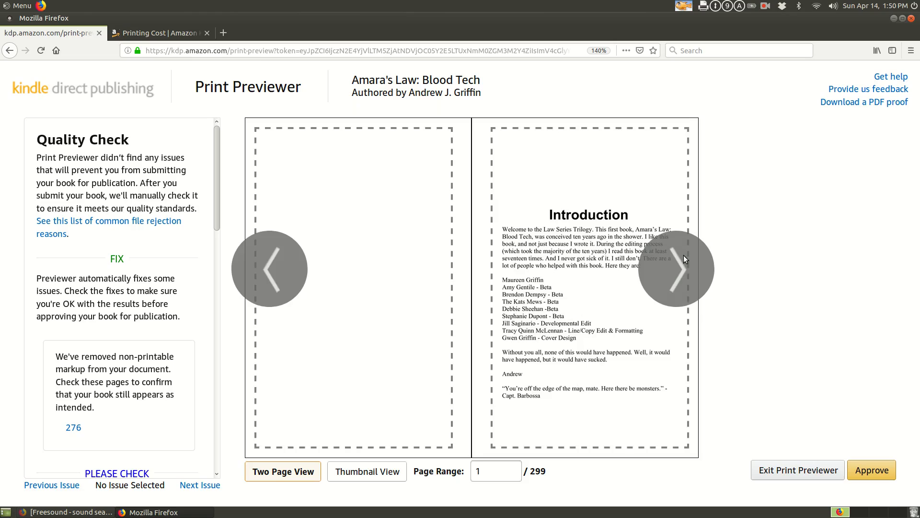
left_click(683, 255)
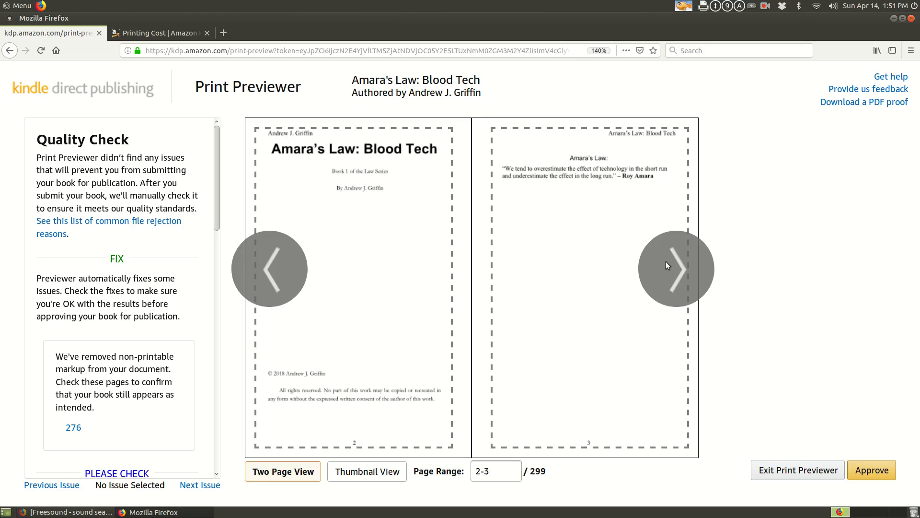
left_click(683, 272)
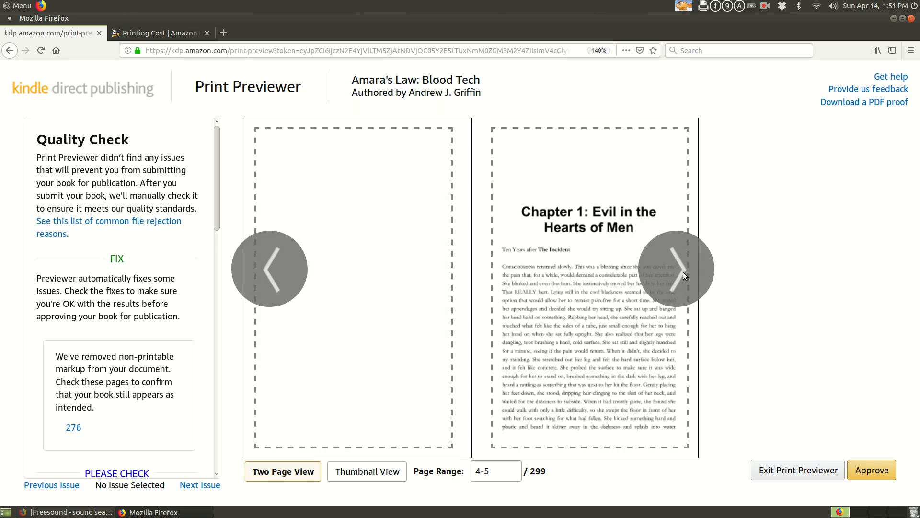
left_click(682, 273)
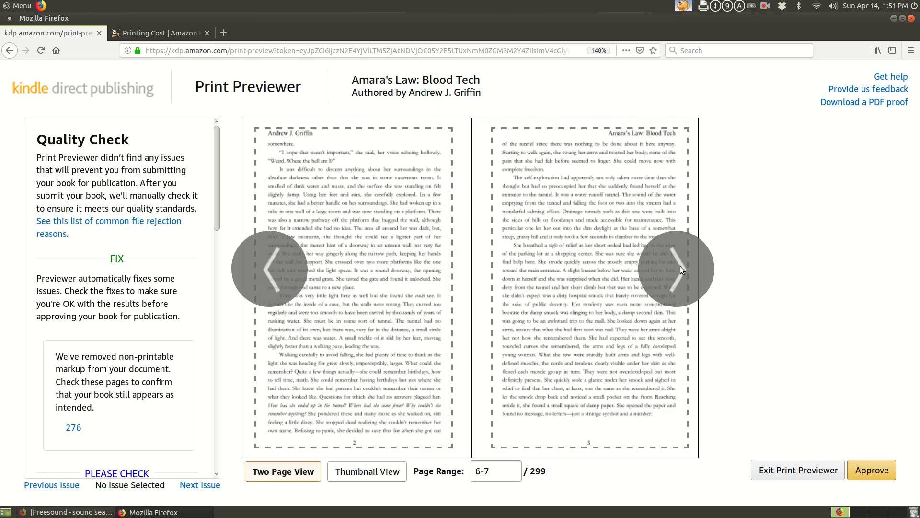
left_click(680, 265)
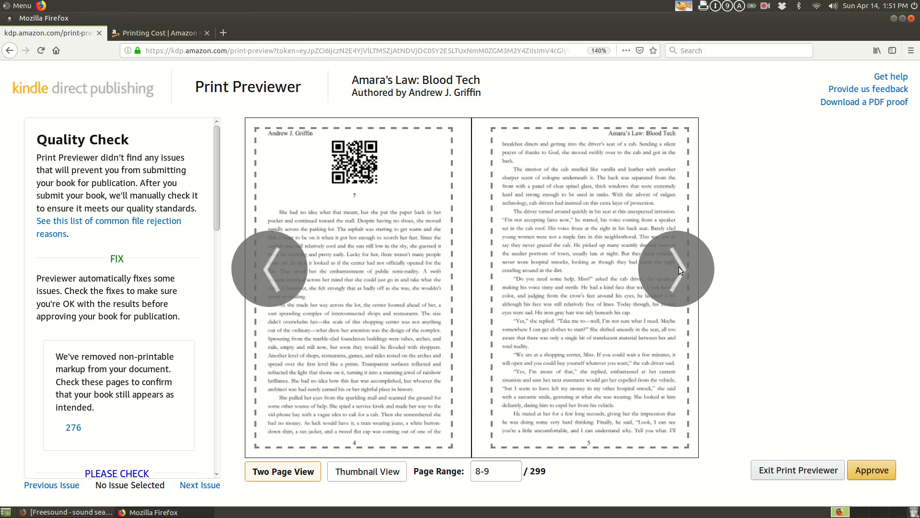
left_click(679, 266)
left_click(678, 266)
left_click(679, 266)
left_click(679, 266)
left_click(679, 266)
left_click(679, 267)
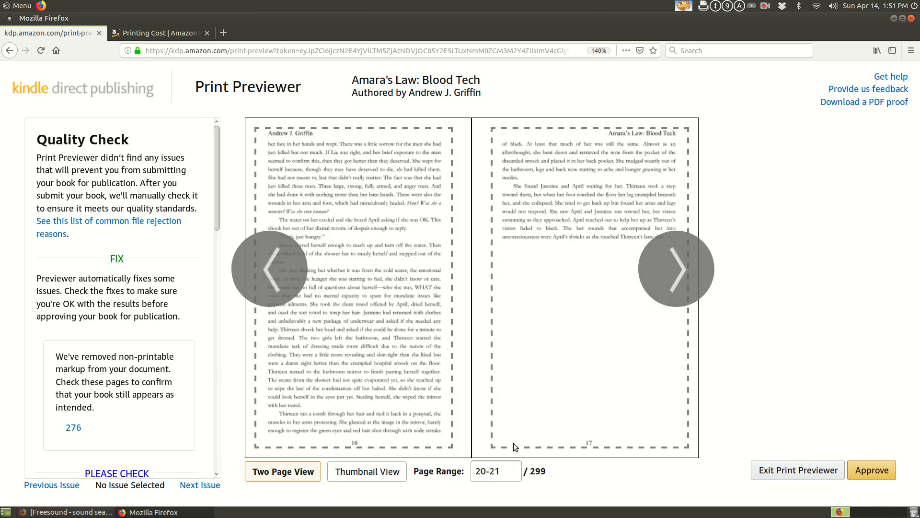
Step: Jump the preview to page 270
left_click(452, 477)
key("BackSpace")
key("BackSpace")
key("BackSpace")
key("BackSpace")
key("BackSpace")
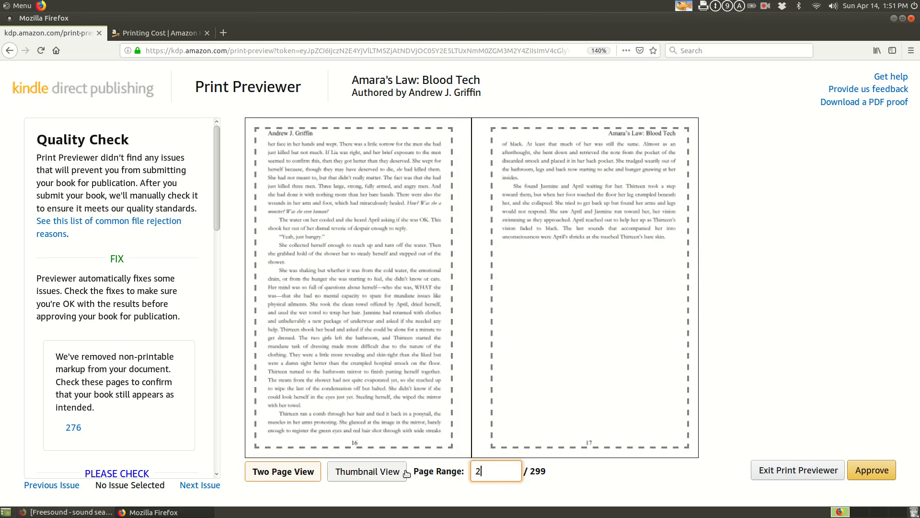
type("270")
key("Return")
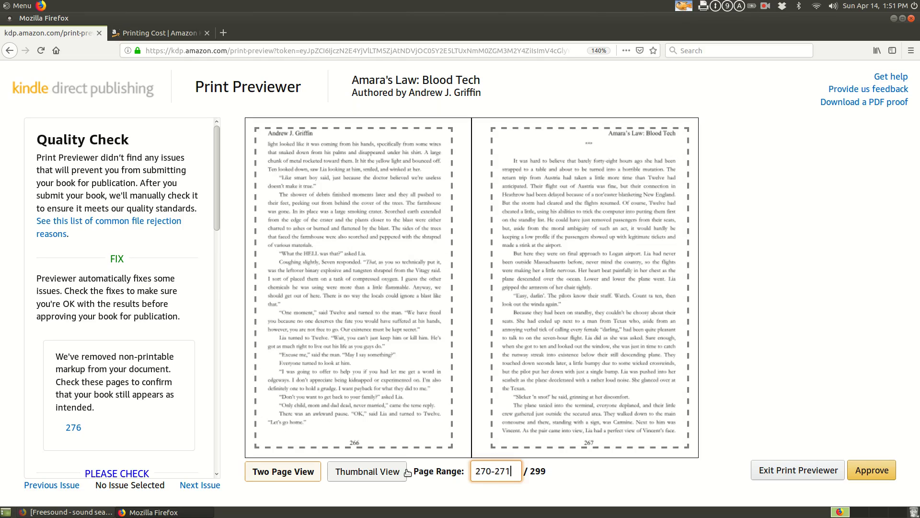
Step: Page through the ending, closing notes and bonus chapters up to pages 288-289
mouse_move(662, 341)
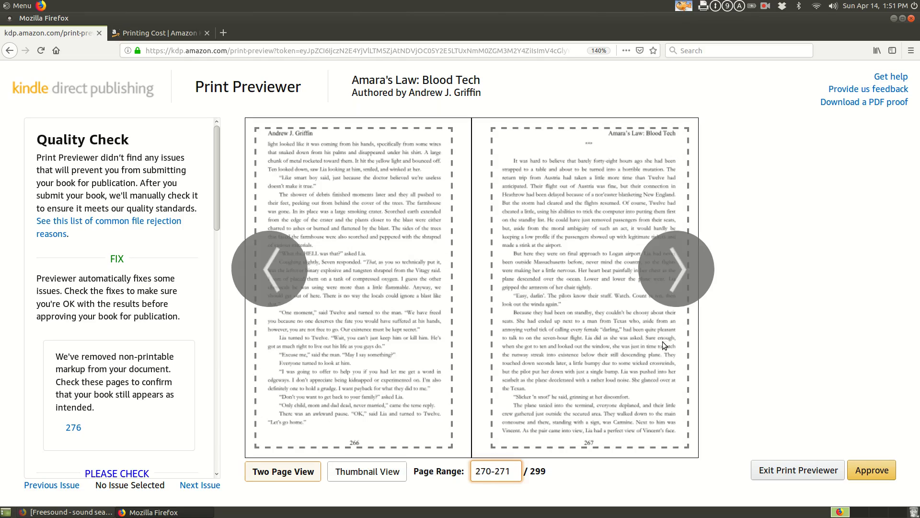
left_click(670, 265)
left_click(670, 265)
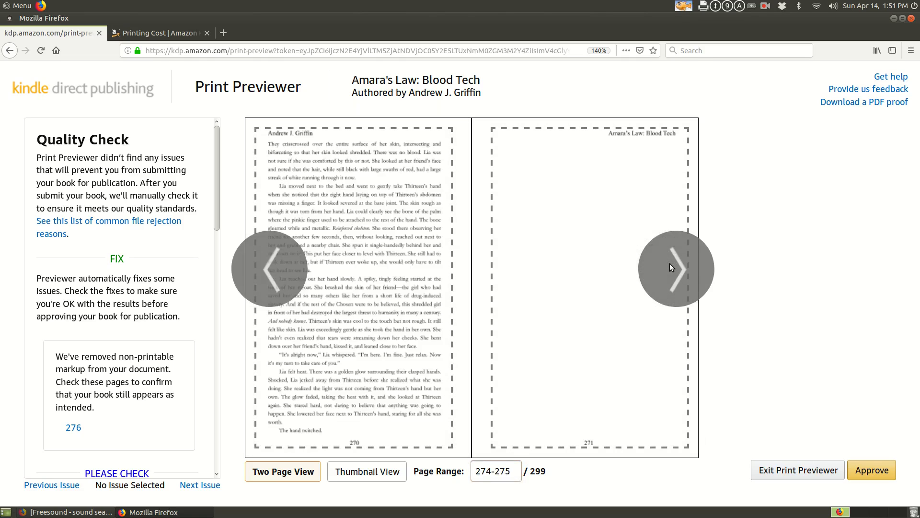
left_click(669, 264)
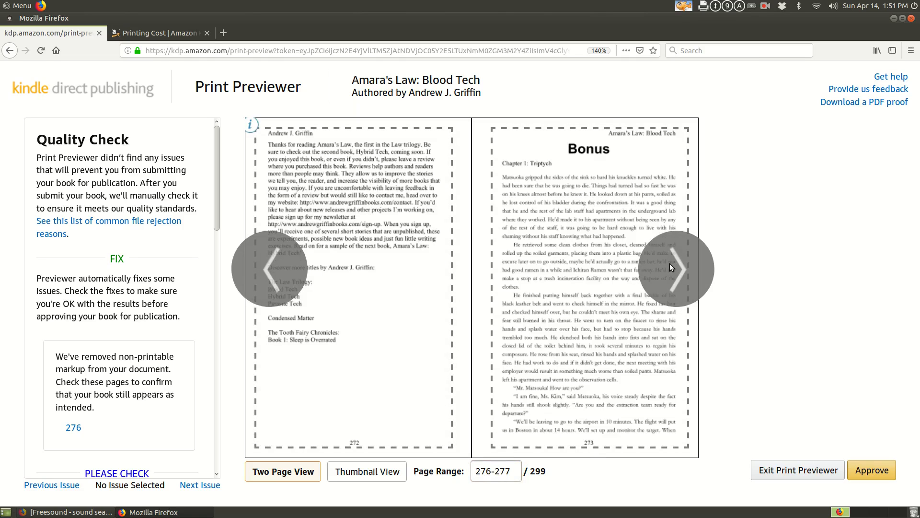
left_click(669, 264)
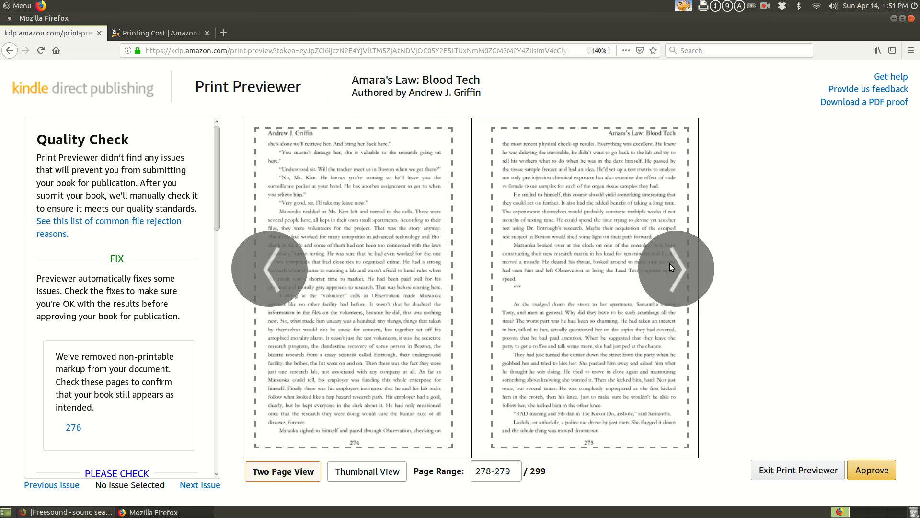
left_click(669, 263)
left_click(669, 263)
left_click(669, 263)
left_click(669, 263)
left_click(669, 263)
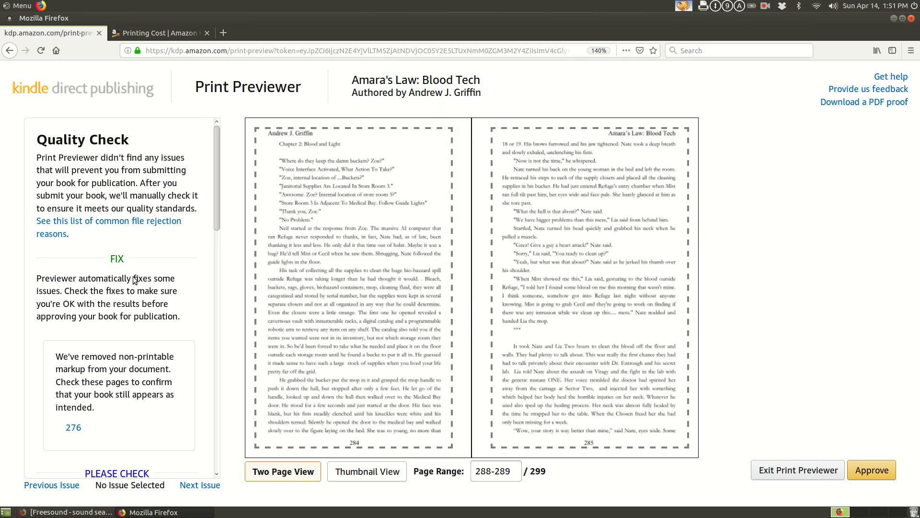
Step: Open page 276 from the Quality Check note about removed non-printable markup to check its appearance
scroll(143, 262, "down", 3)
left_click(73, 365)
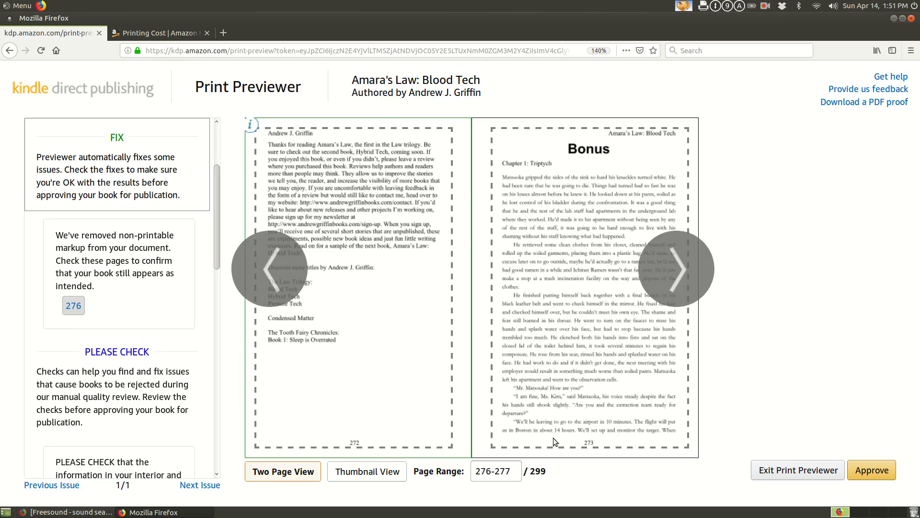
Step: Page back from the Bonus chapter to pages 268-269 and forward again to 276-277, checking the printed page numbers
left_click(269, 269)
left_click(269, 269)
left_click(269, 269)
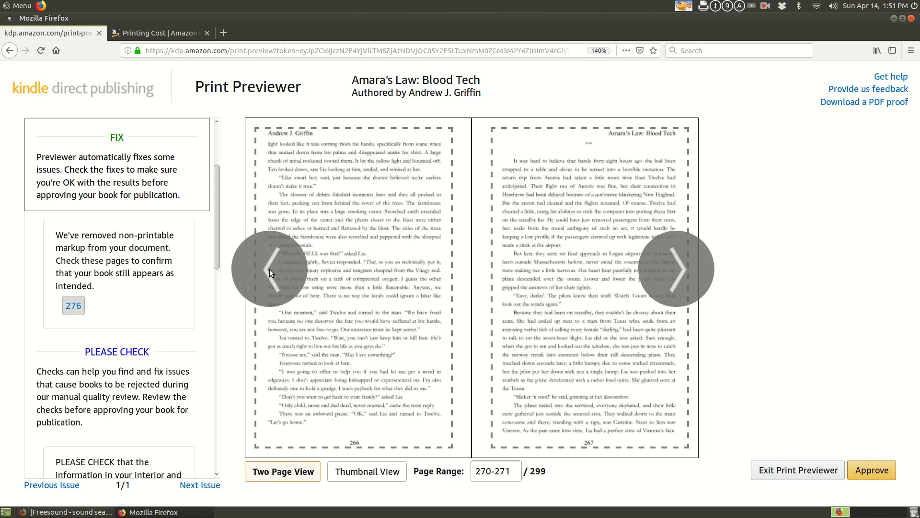
left_click(270, 269)
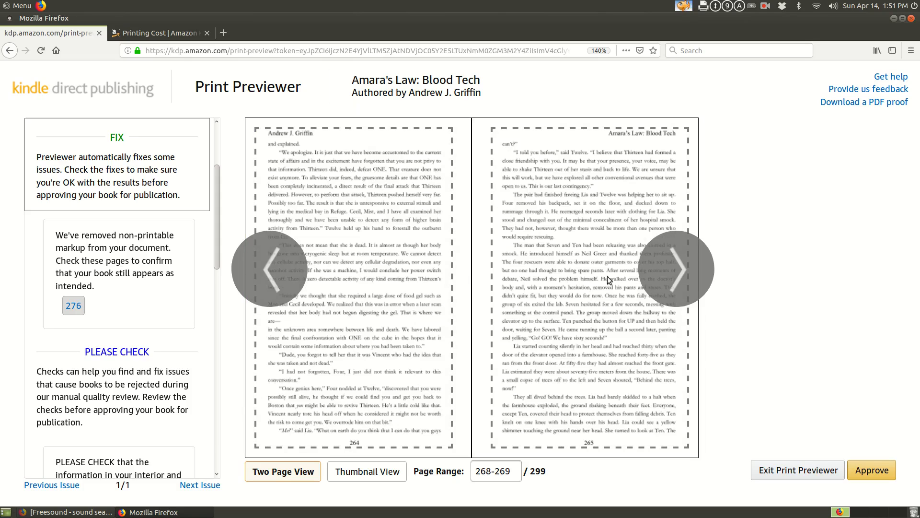
left_click(679, 277)
left_click(679, 277)
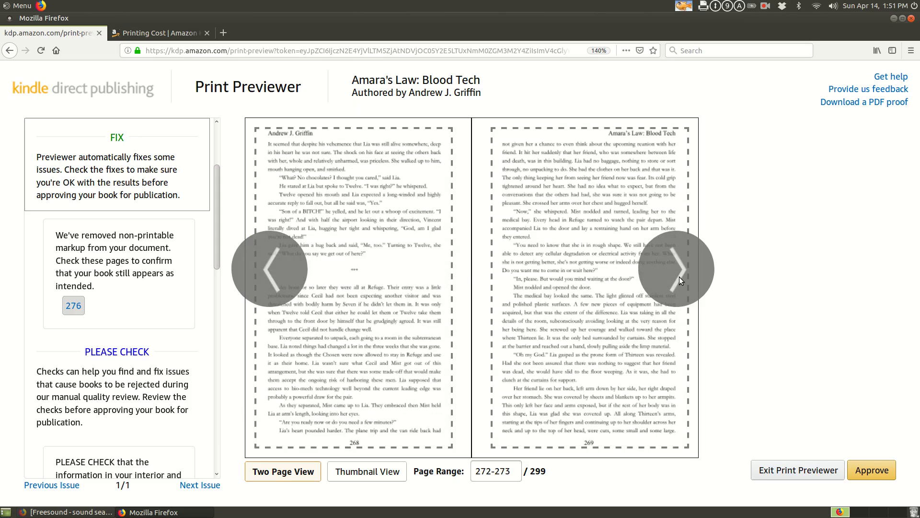
left_click(680, 277)
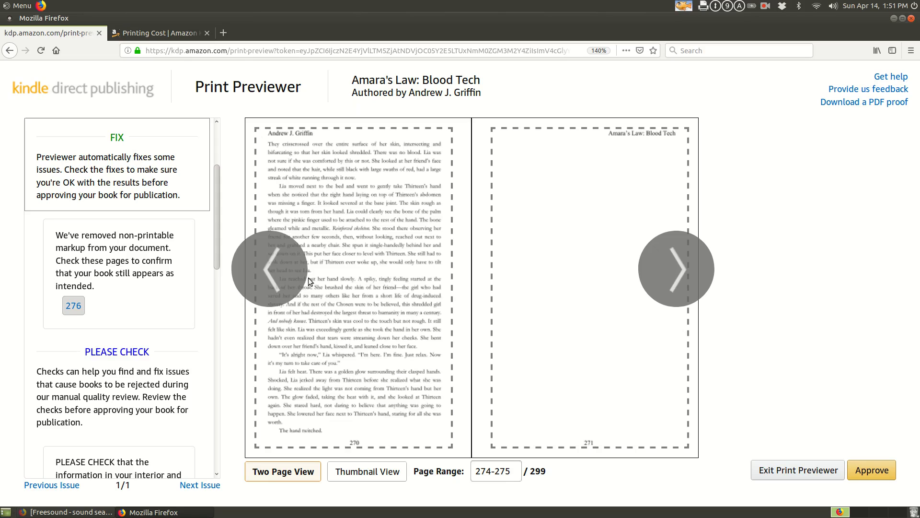
left_click(269, 275)
left_click(670, 270)
left_click(671, 270)
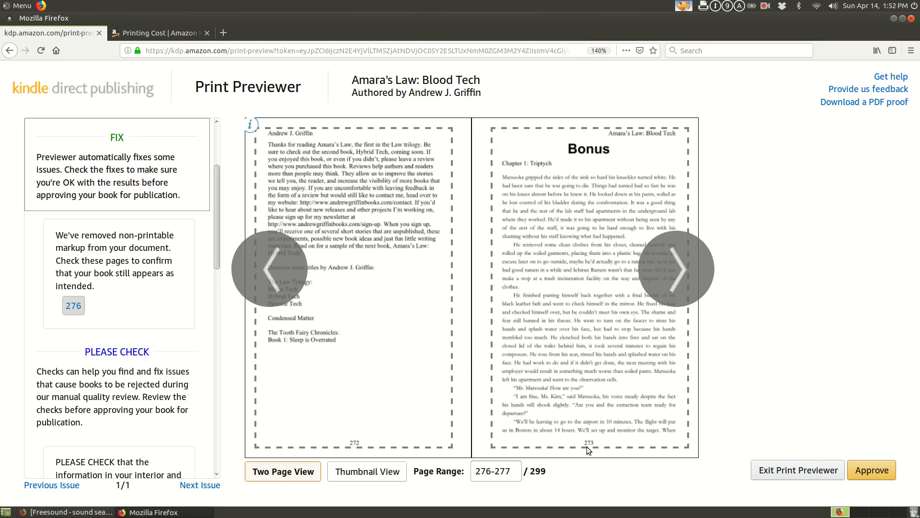
mouse_move(592, 447)
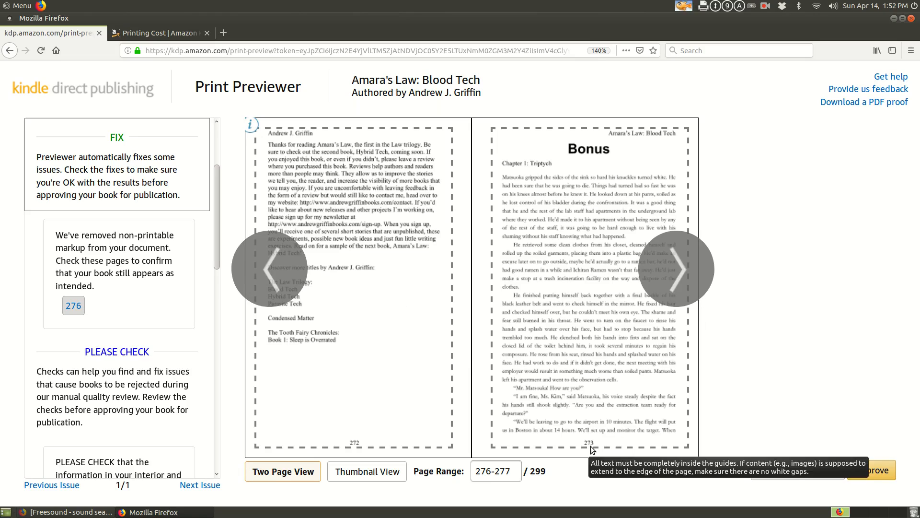
Step: Page through the bonus chapter up to pages 286-287
left_click(677, 279)
left_click(678, 278)
left_click(678, 277)
left_click(678, 278)
left_click(678, 278)
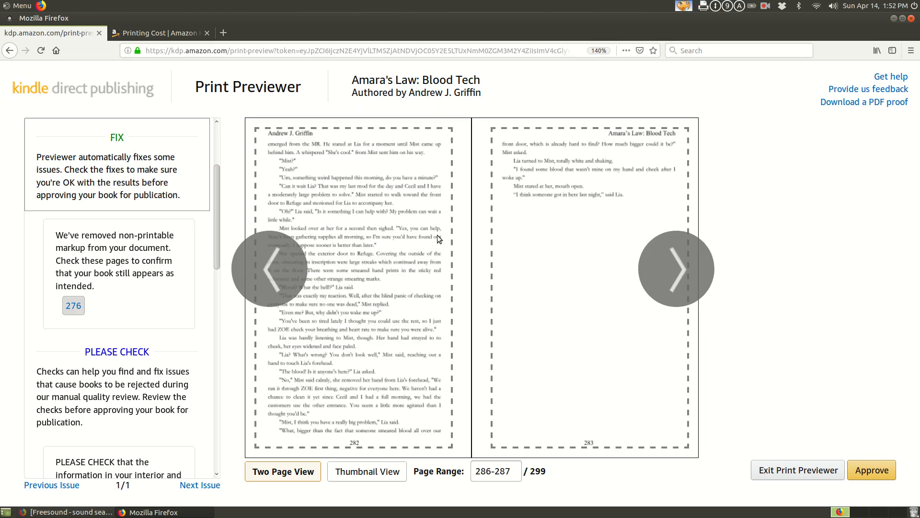
Step: Jump the preview to page 1
left_click(476, 471)
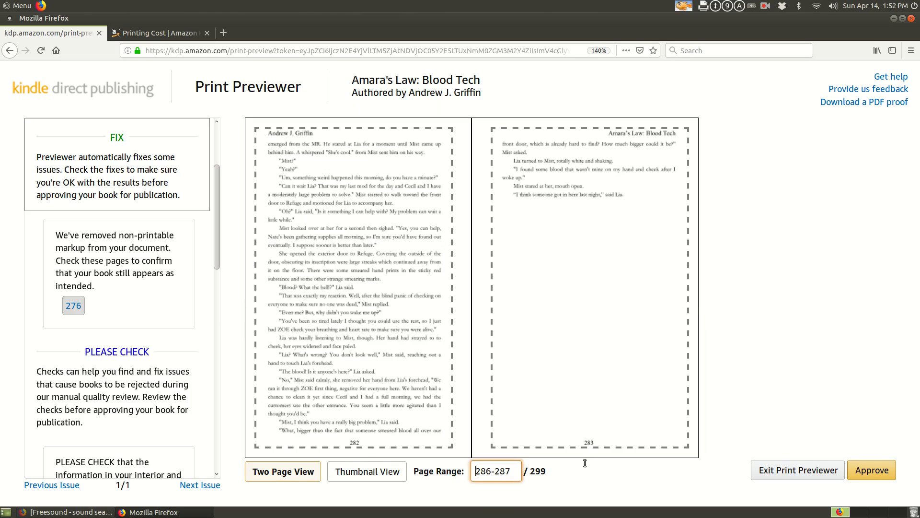
key("Delete")
key("Delete")
key("Delete")
key("Delete")
key("Delete")
key("Delete")
key("Delete")
type("1")
key("Return")
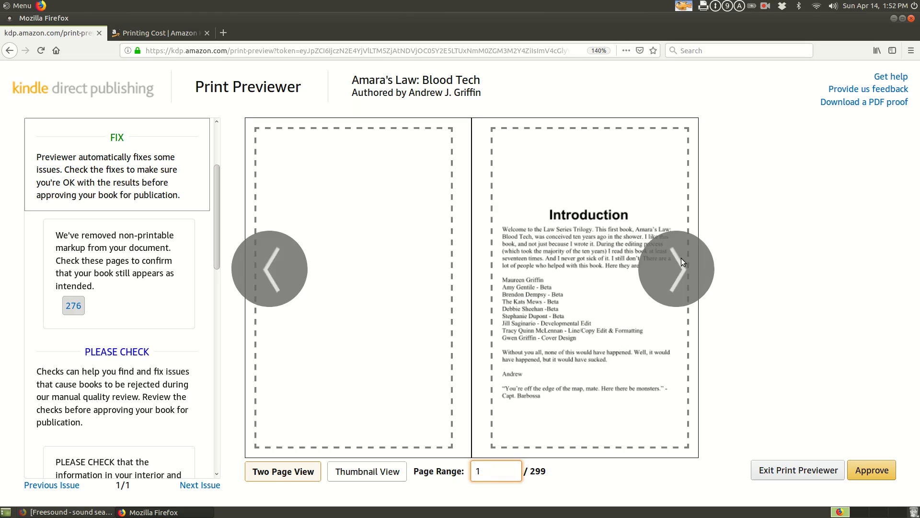
Step: Page through the title page and Chapter 1 opening up to pages 6-7 and back to page 1, checking the page numbering
left_click(681, 257)
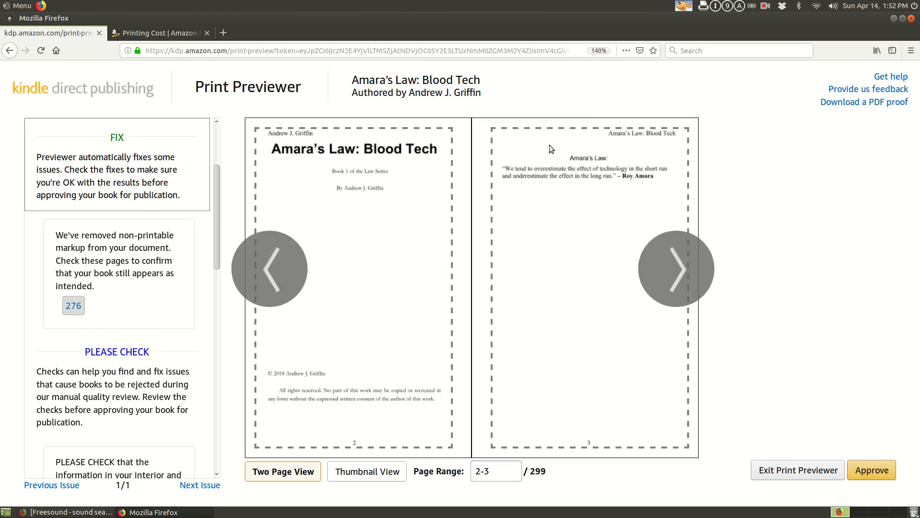
left_click(671, 266)
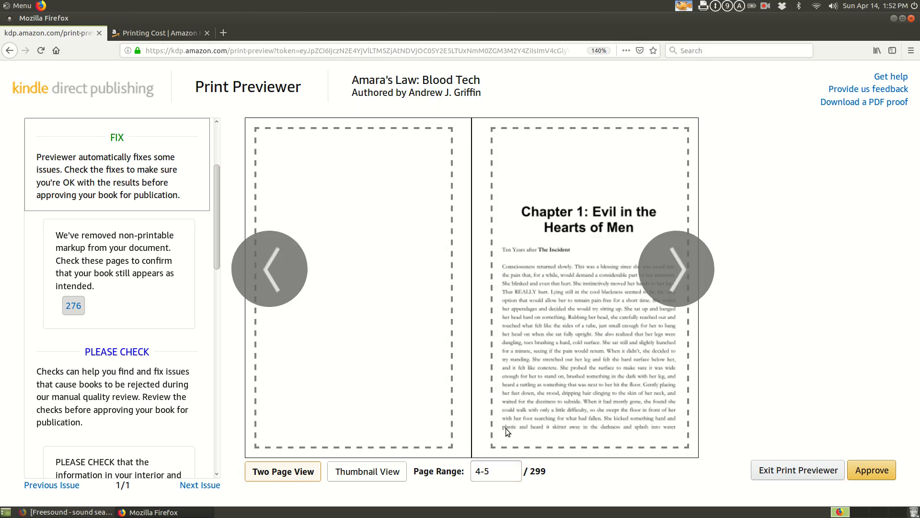
left_click(681, 269)
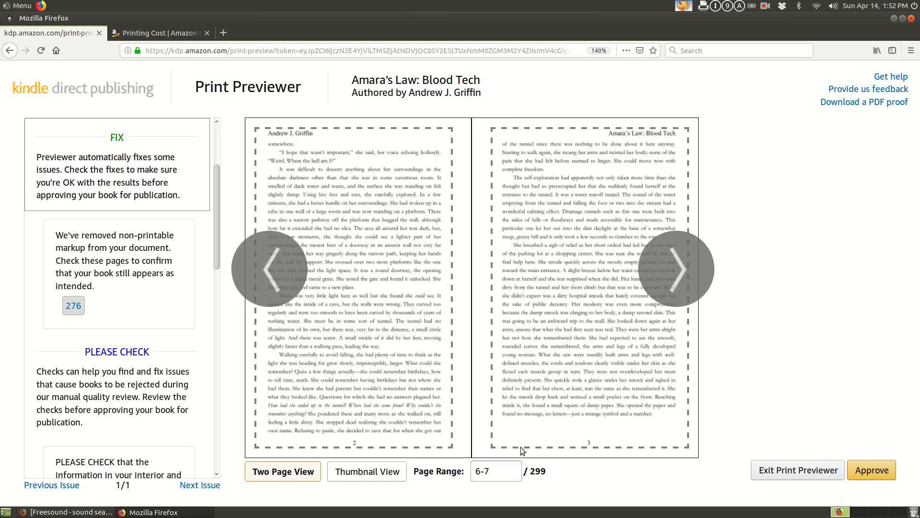
left_click(265, 273)
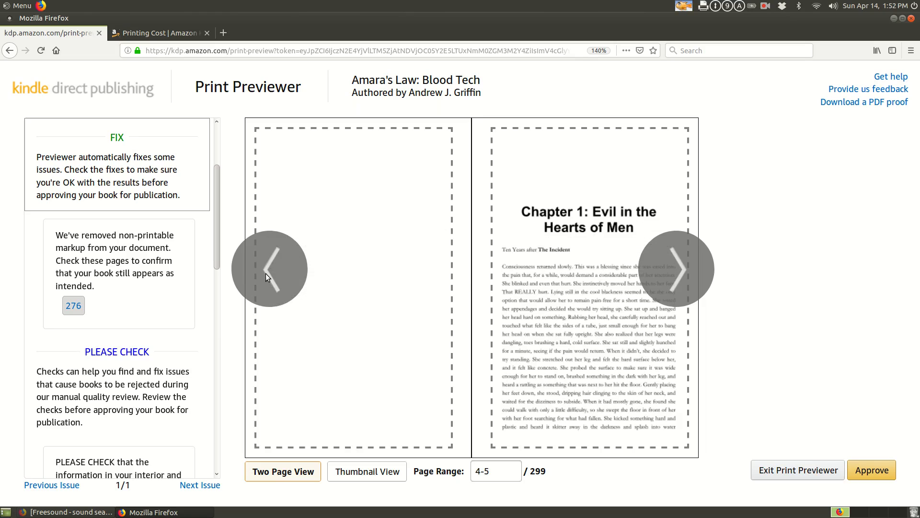
left_click(295, 276)
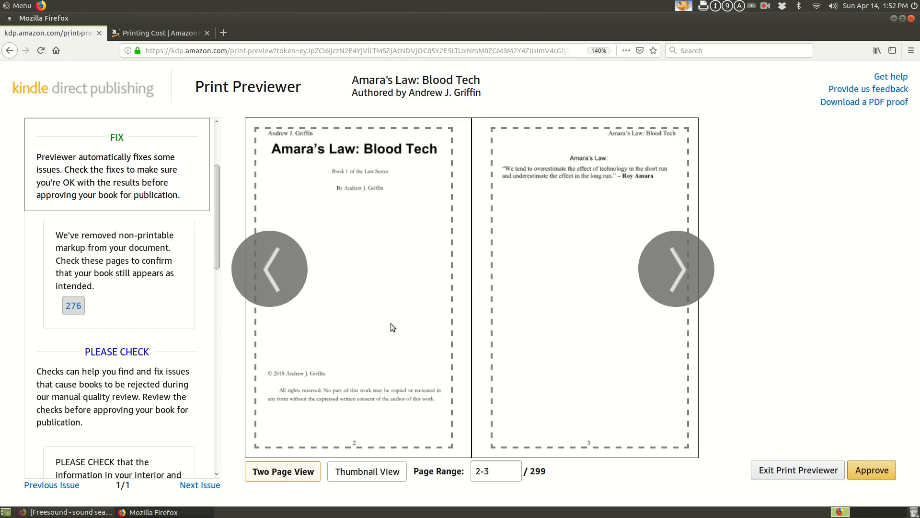
left_click(275, 275)
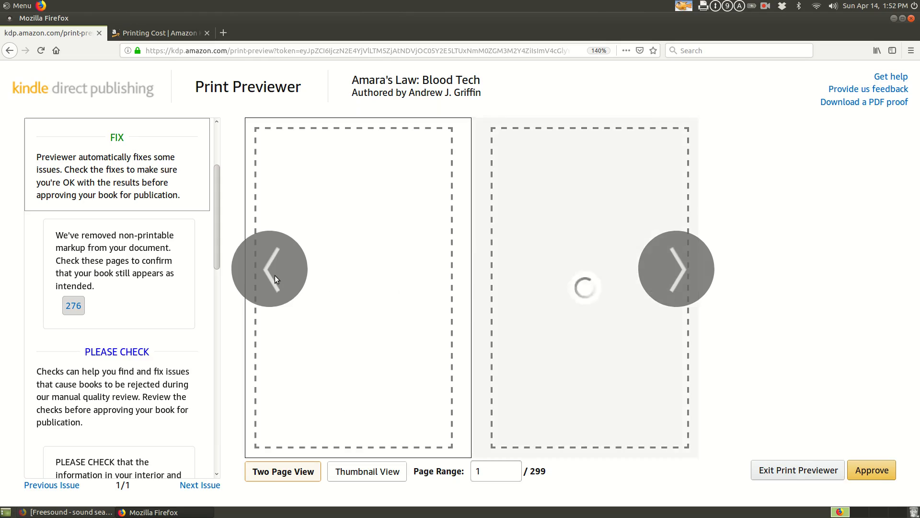
Step: Page forward from the introduction through the first chapter to pages 16-17
left_click(673, 275)
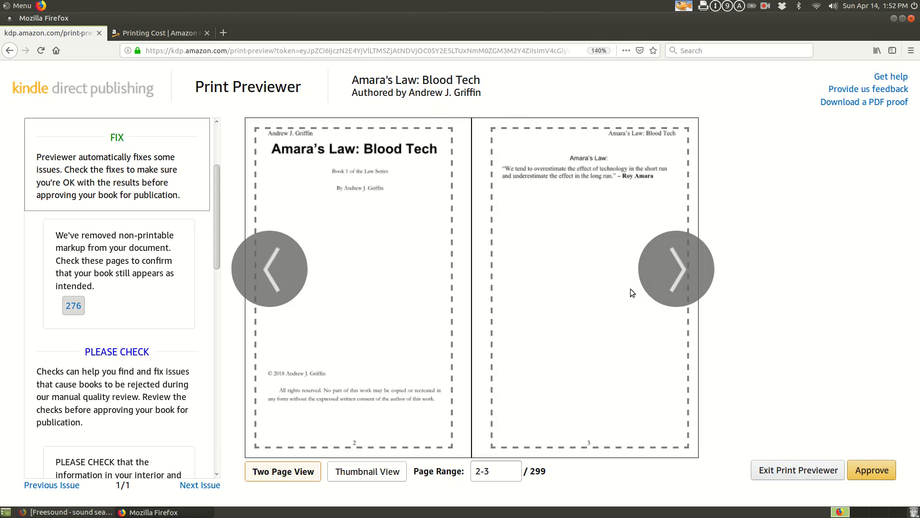
left_click(671, 259)
left_click(670, 275)
left_click(669, 272)
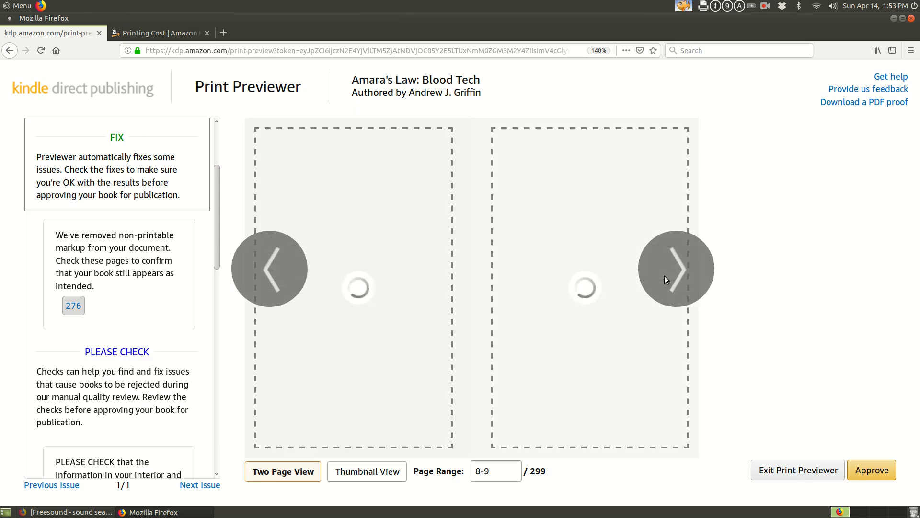
left_click(656, 276)
left_click(677, 269)
left_click(676, 270)
left_click(677, 269)
Step: Jump the preview to pages 274-275 and page on to 278-279 to recheck the numbering around the Bonus chapter
left_click(498, 471)
key("BackSpace")
key("BackSpace")
key("BackSpace")
key("BackSpace")
key("BackSpace")
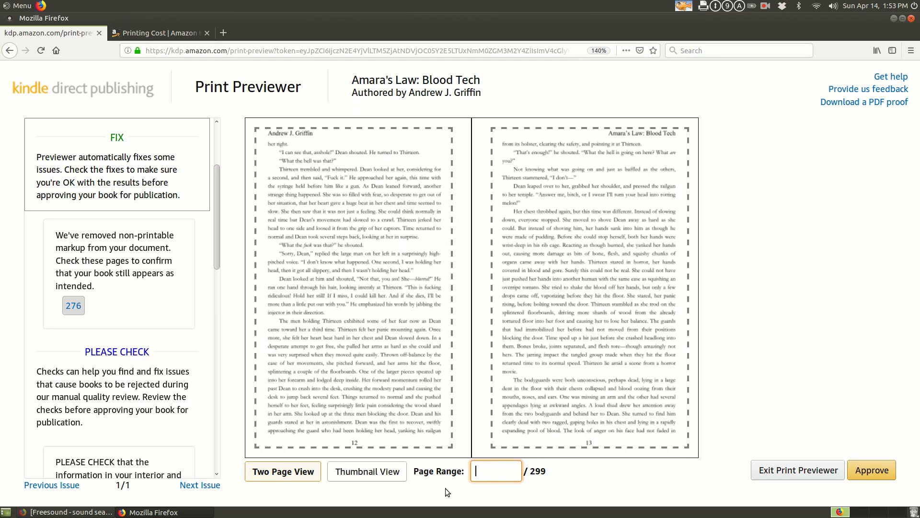
type("274-275")
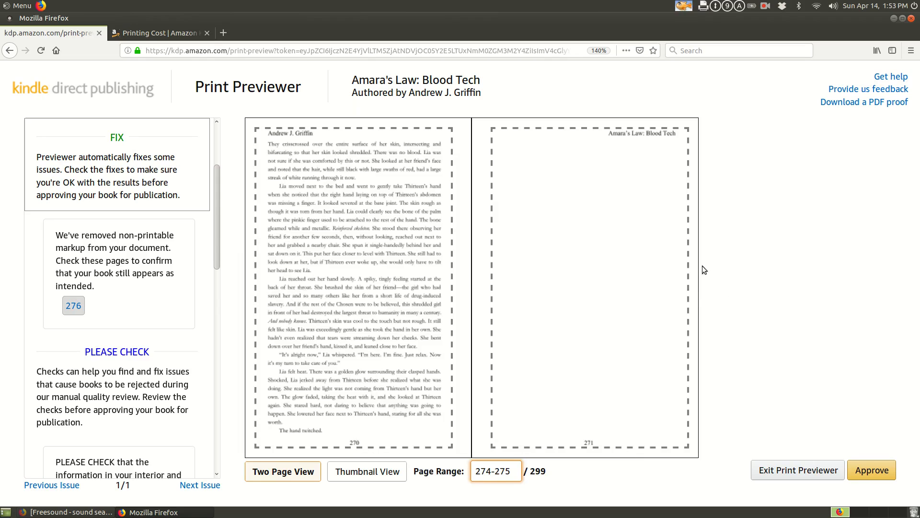
left_click(685, 273)
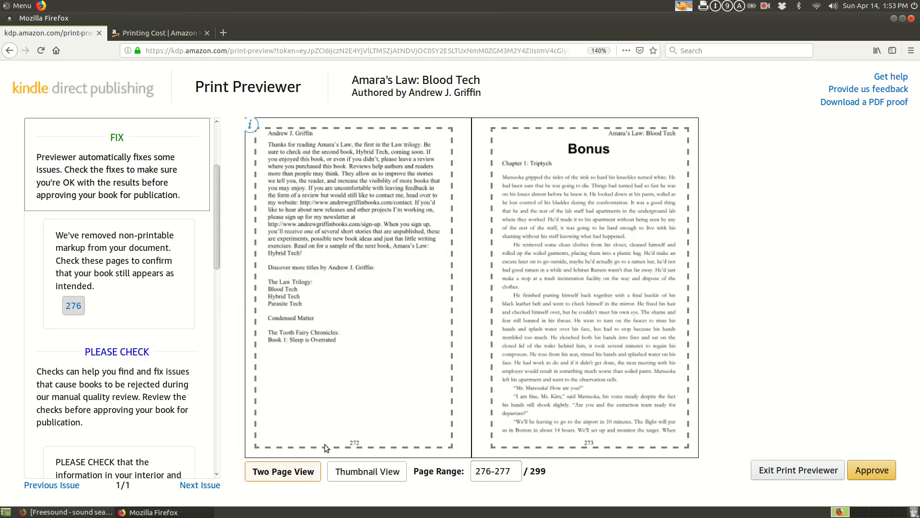
left_click(680, 280)
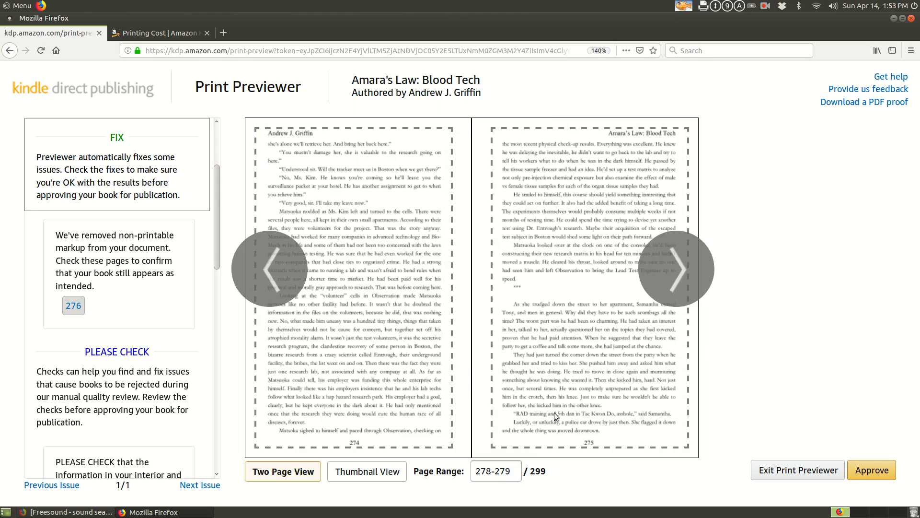
Step: Approve the print preview, save the paperback content and continue to the Pricing & Royalty section
left_click(877, 471)
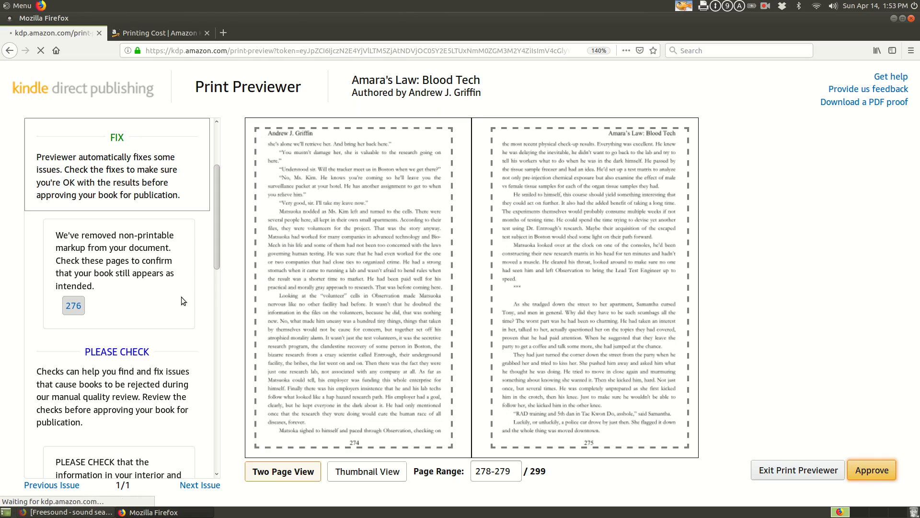
left_click_drag(214, 255, 199, 372)
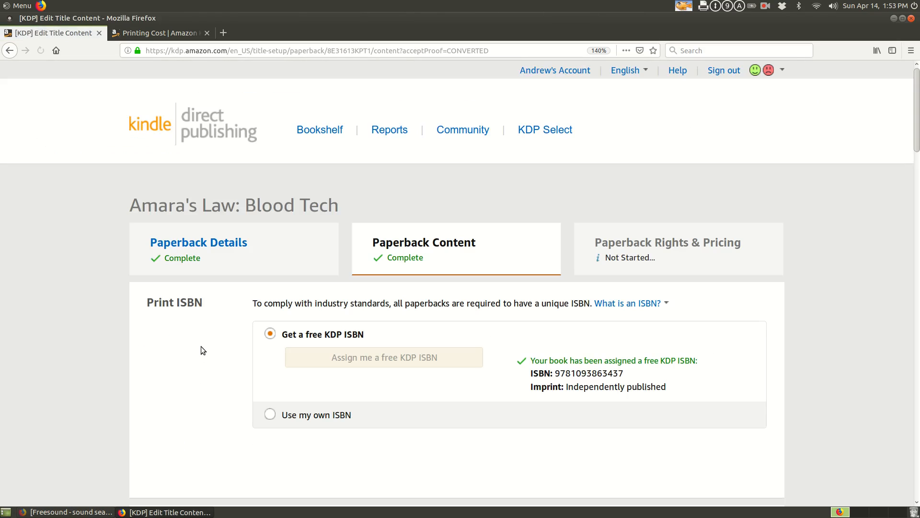
scroll(487, 315, "down", 15)
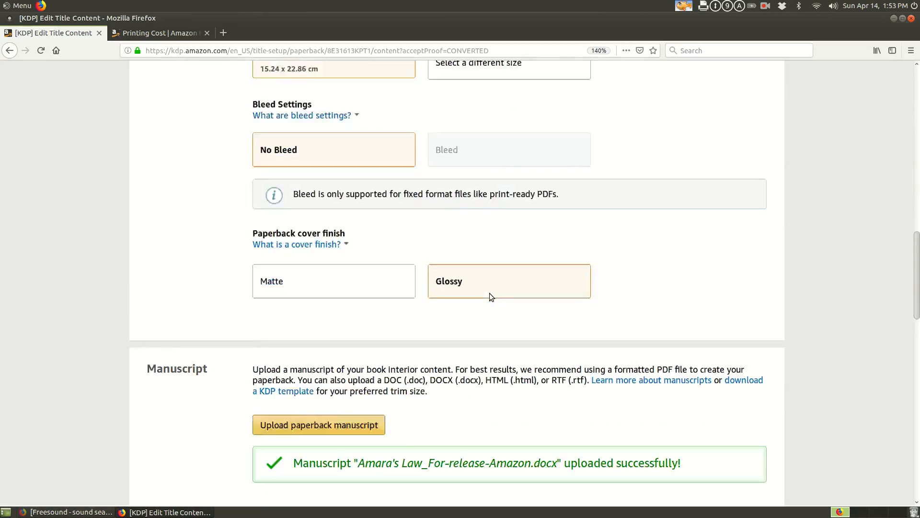
scroll(490, 290, "down", 10)
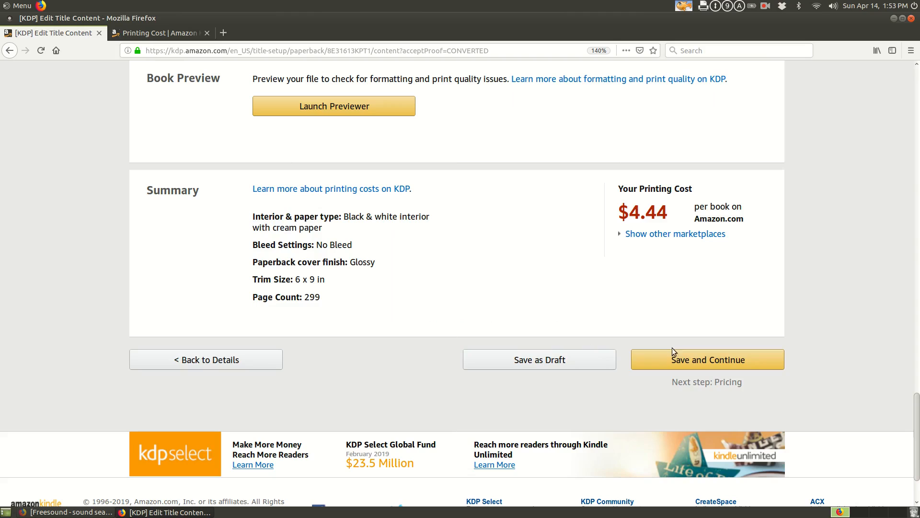
left_click(685, 359)
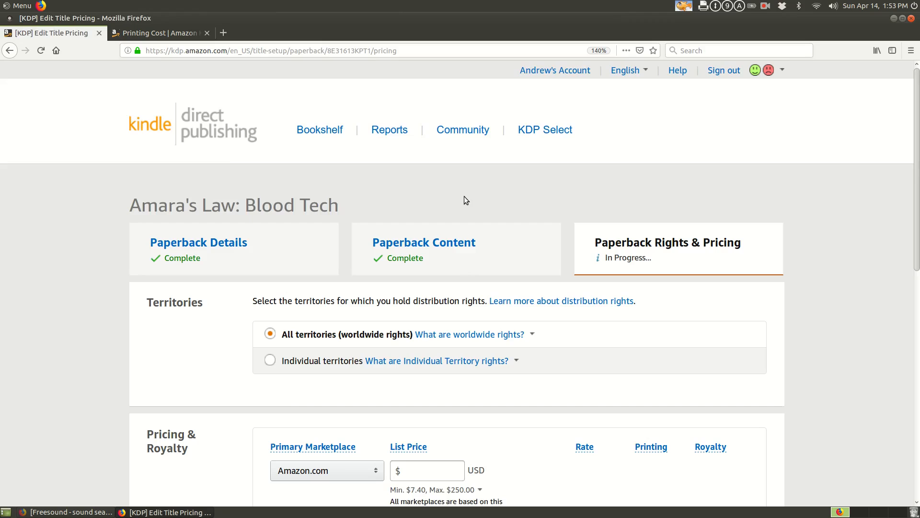
scroll(432, 294, "down", 5)
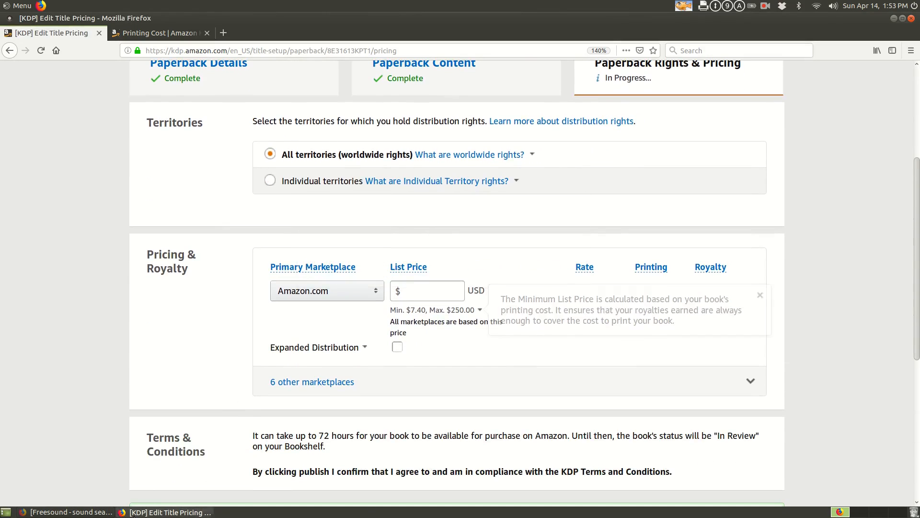
Step: Switch to LibreOffice Writer by starting it with a blank document
left_click(19, 5)
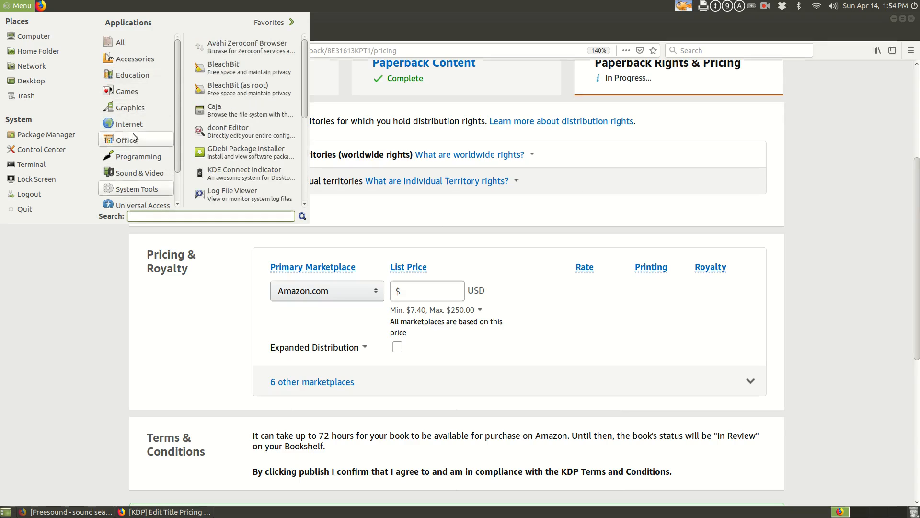
scroll(218, 149, "down", 3)
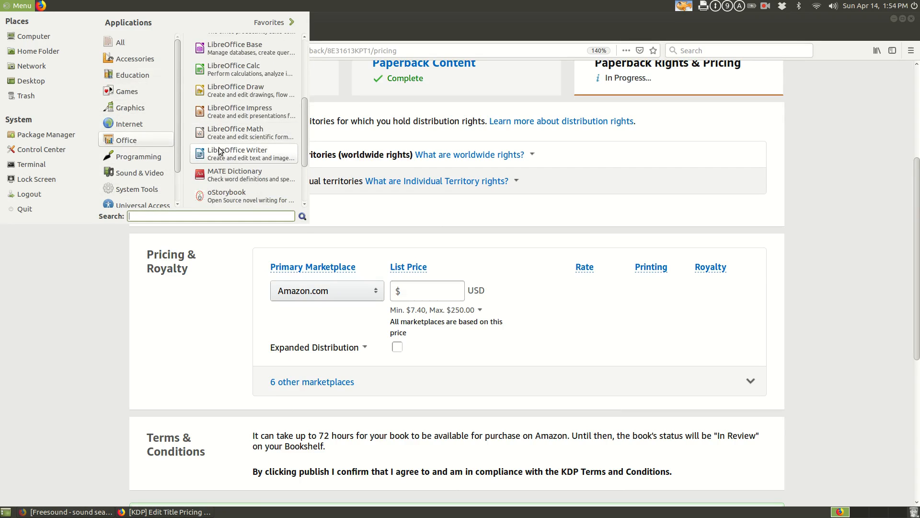
left_click(218, 150)
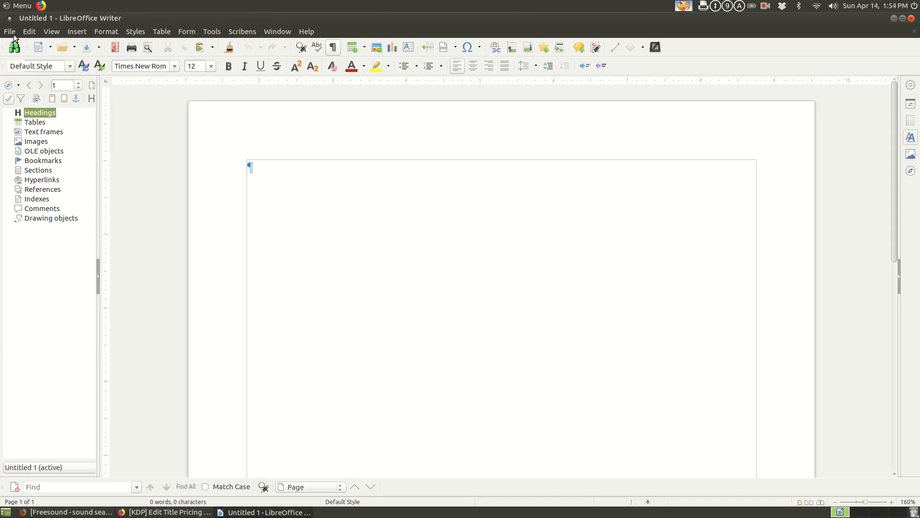
Step: Open the manuscript Amara's Law_For-release-Amazon.docx from the For release folder and go to the start of Chapter 1
left_click(9, 31)
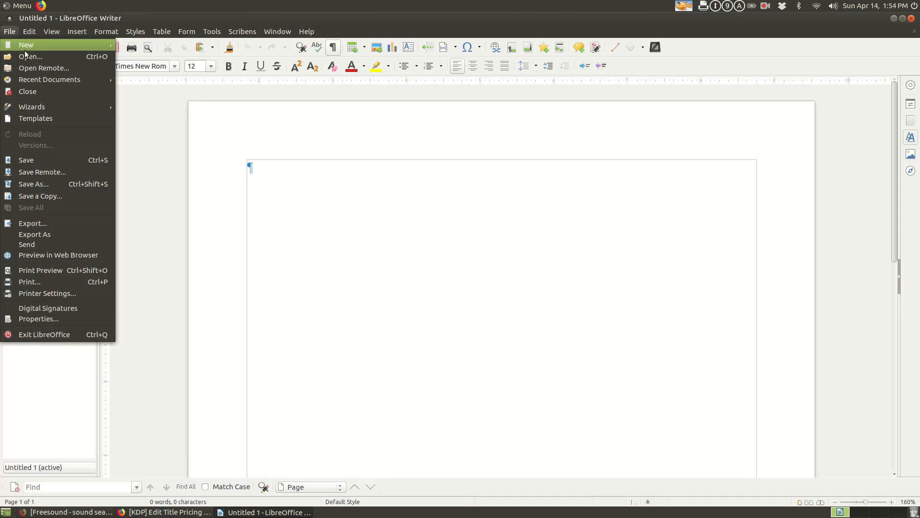
left_click(25, 56)
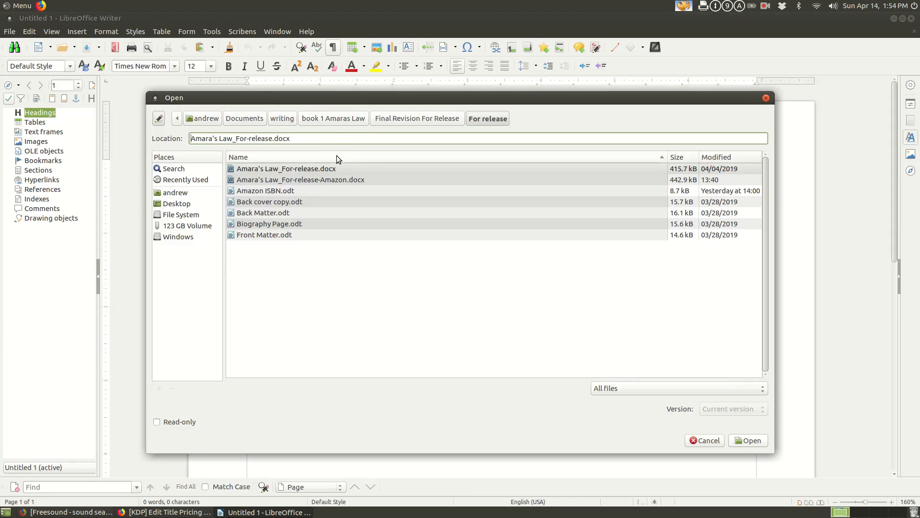
left_click(297, 180)
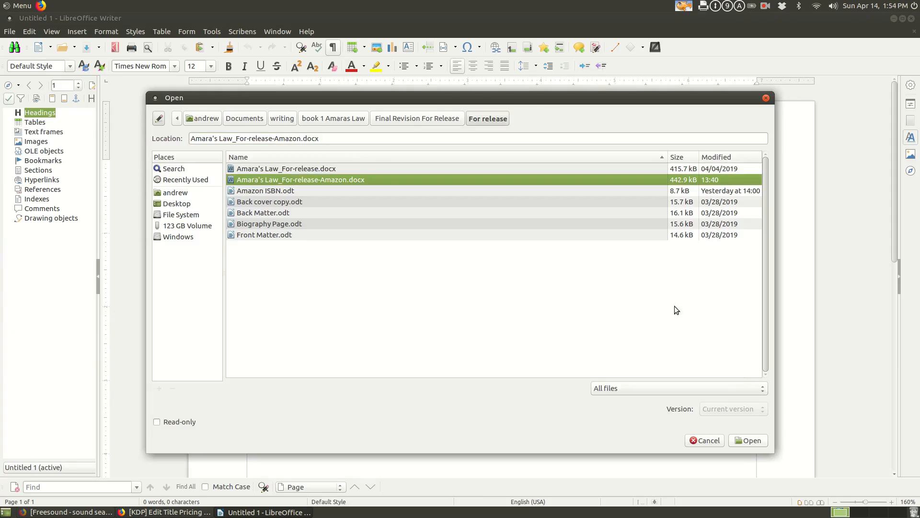
left_click(746, 443)
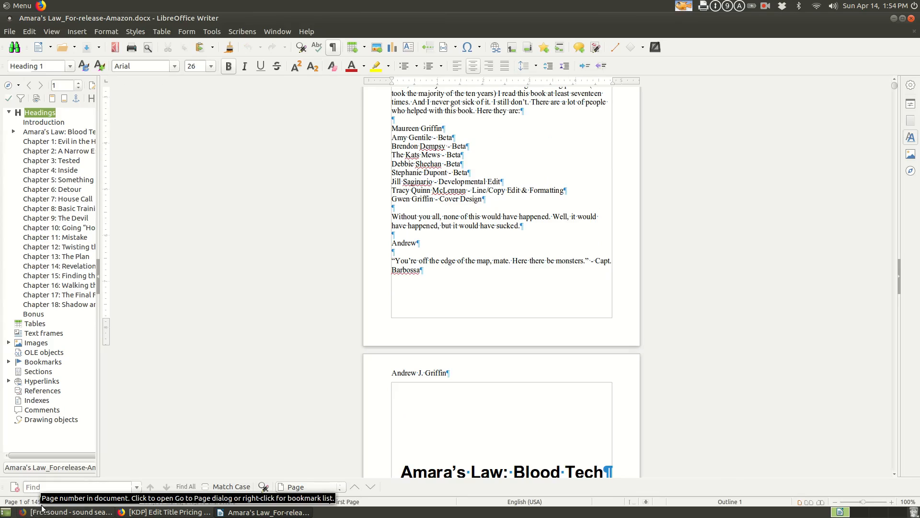
scroll(503, 298, "down", 10)
scroll(502, 298, "down", 20)
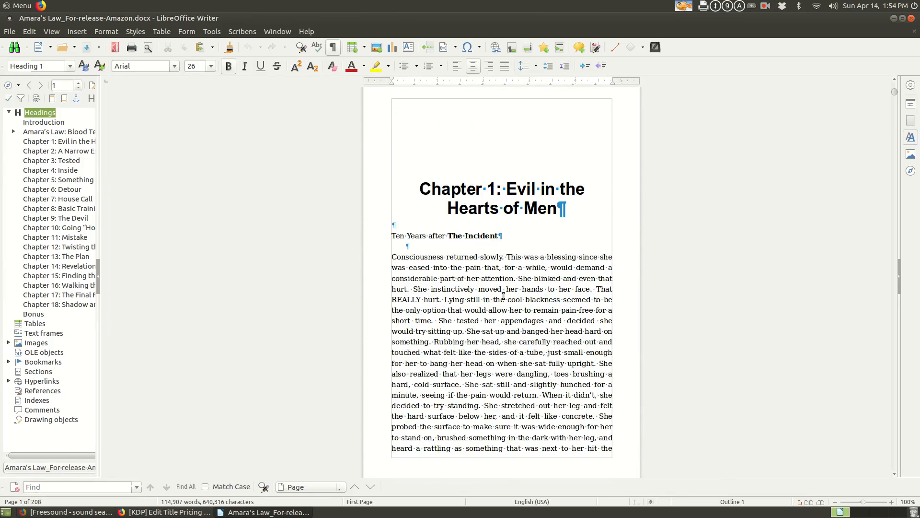
Step: Check the running headers and page numbers on the first pages of Chapter 1 and close the manuscript
scroll(503, 296, "down", 5)
scroll(503, 296, "down", 5)
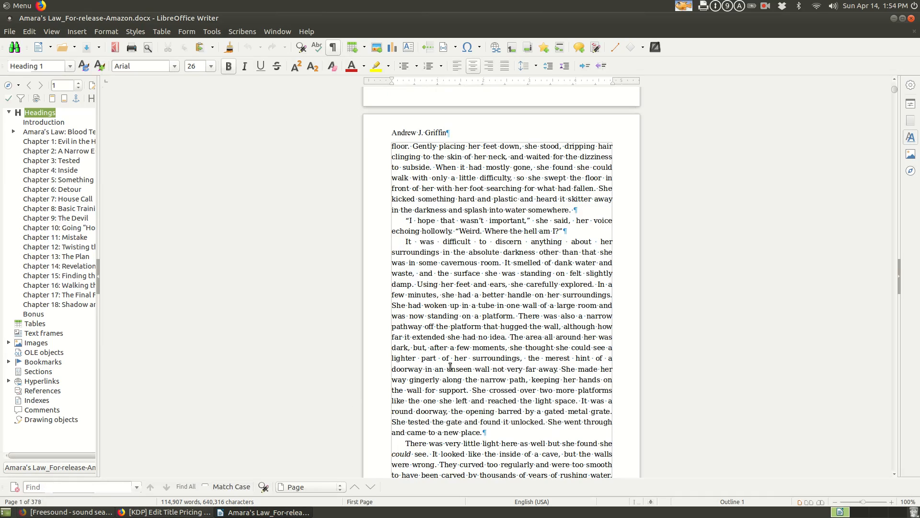
scroll(461, 361, "down", 5)
scroll(462, 361, "down", 15)
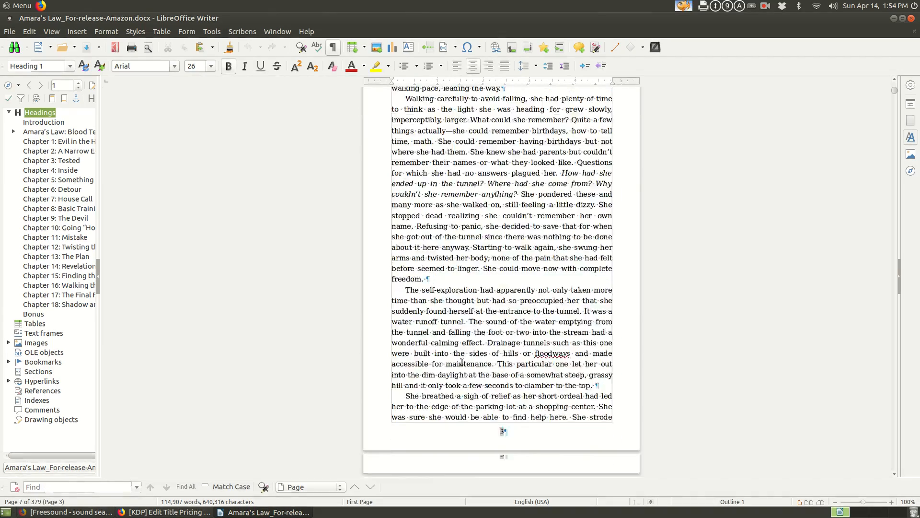
scroll(461, 361, "down", 10)
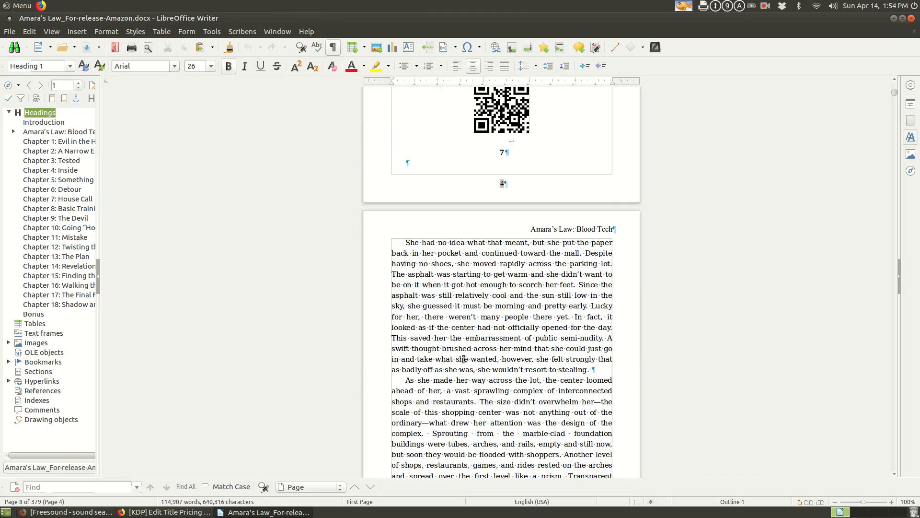
scroll(467, 349, "up", 6)
scroll(468, 349, "up", 18)
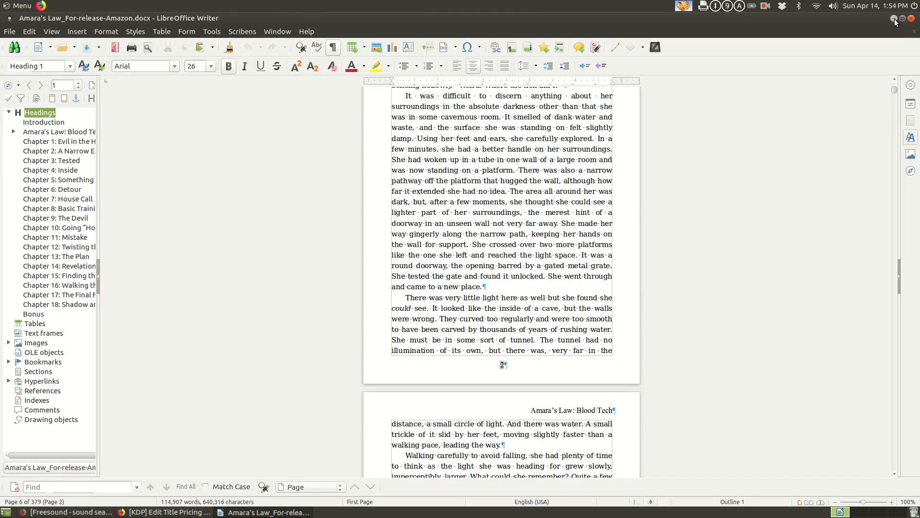
left_click(911, 19)
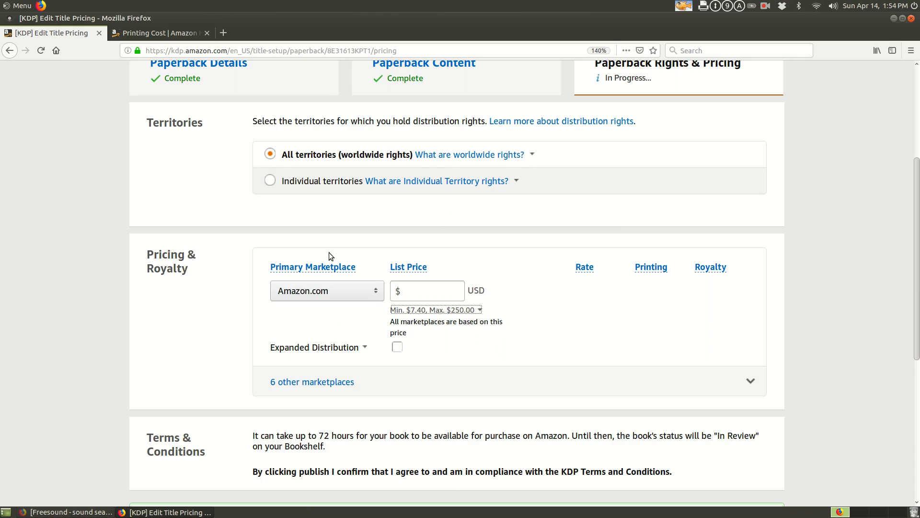
Step: Set the paperback's list price on the primary marketplace Amazon.com to 12.99 USD
scroll(329, 261, "up", 4)
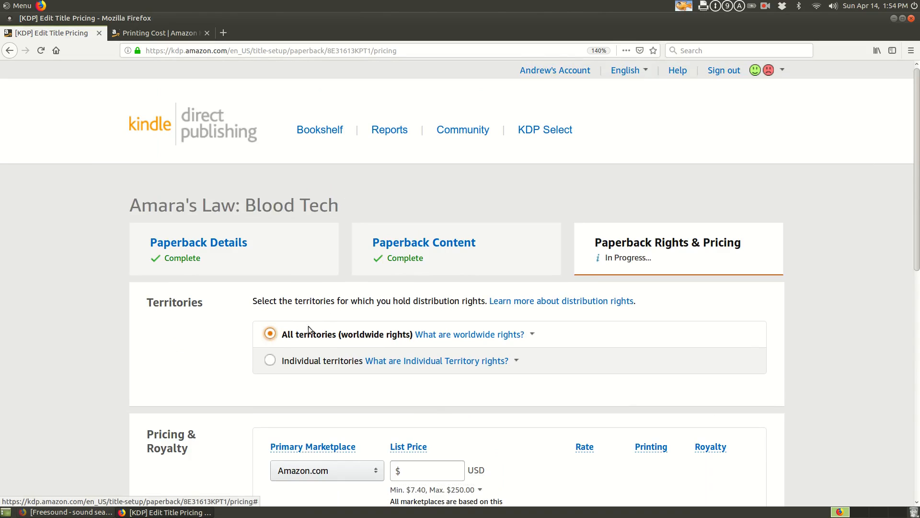
scroll(322, 320, "down", 5)
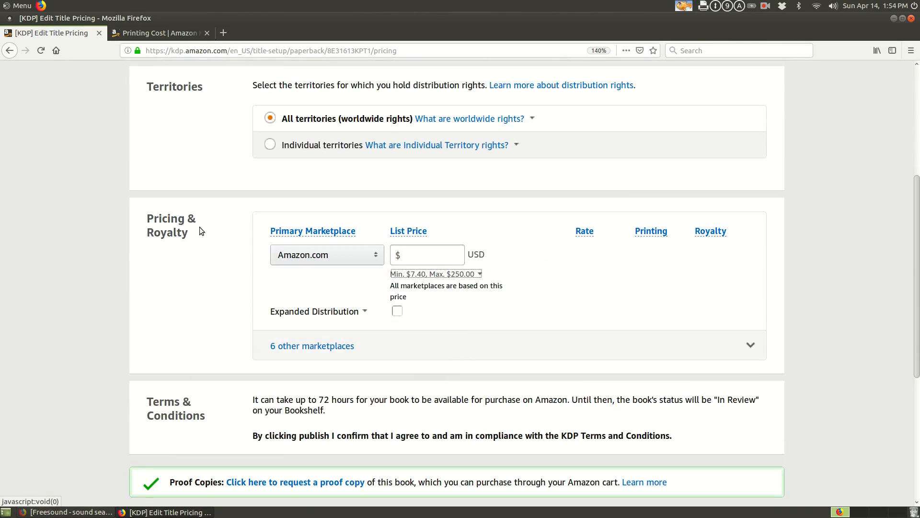
left_click(416, 256)
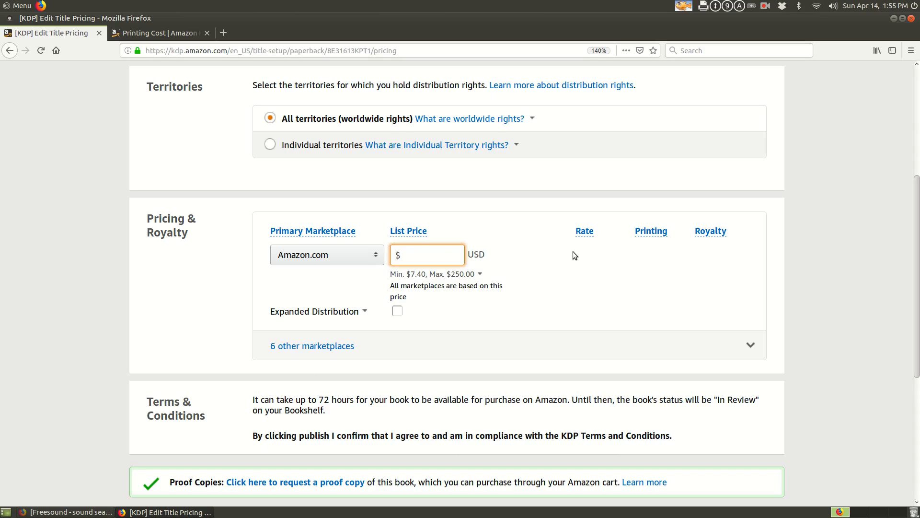
type("12.99")
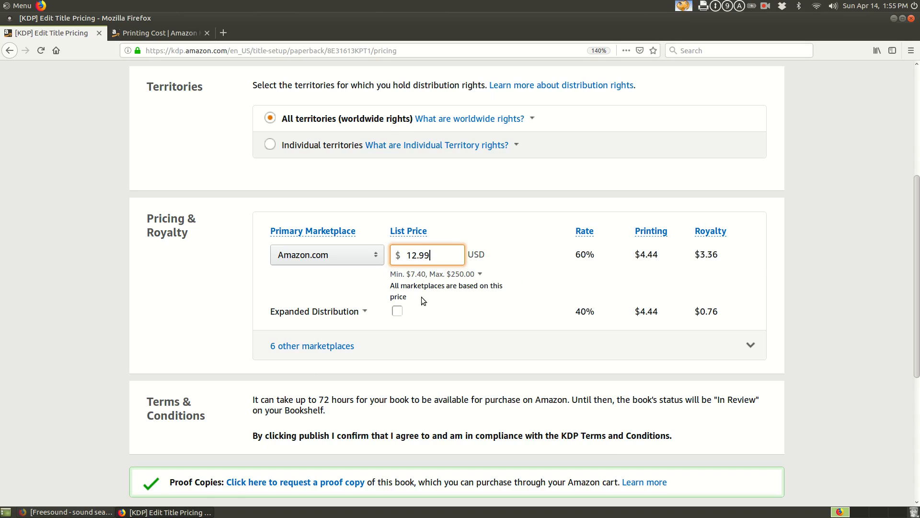
Step: Read the explanation of Expanded Distribution and look over the prices and royalties for the 6 other marketplaces
left_click(314, 311)
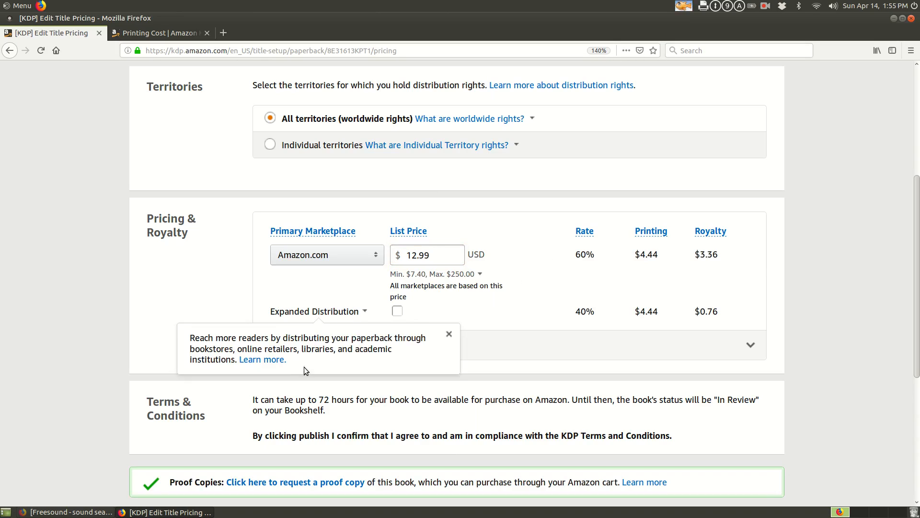
left_click(598, 343)
left_click(319, 313)
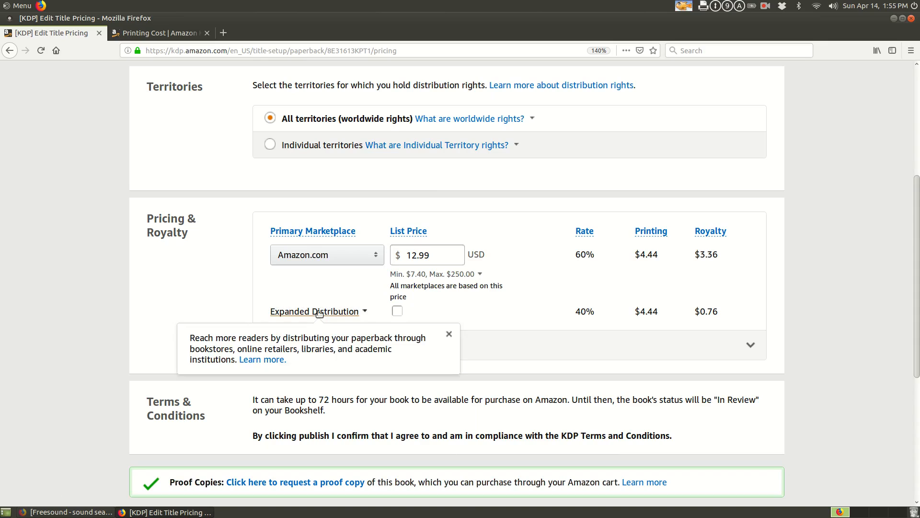
left_click(622, 342)
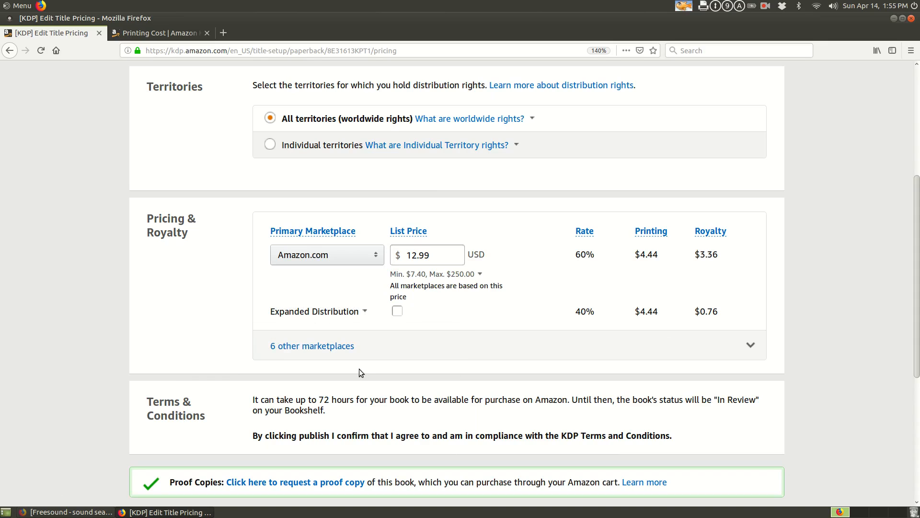
scroll(318, 366, "down", 3)
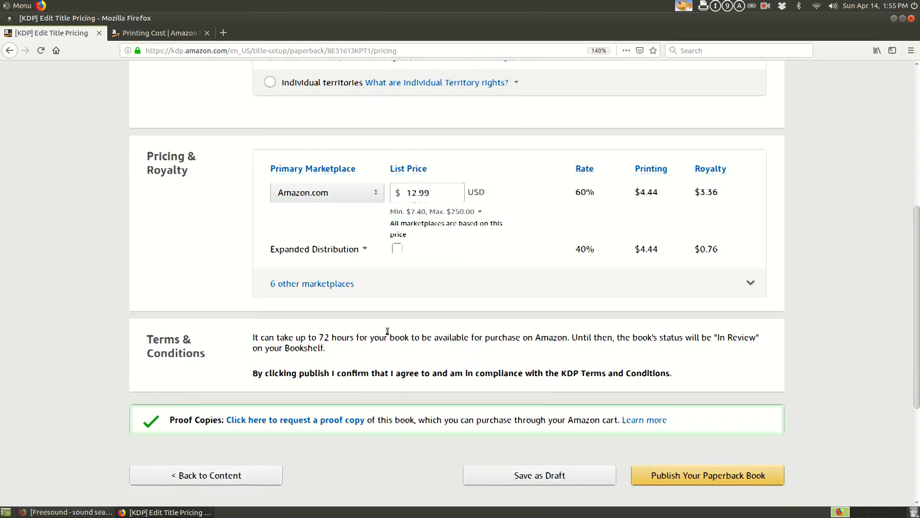
left_click(751, 274)
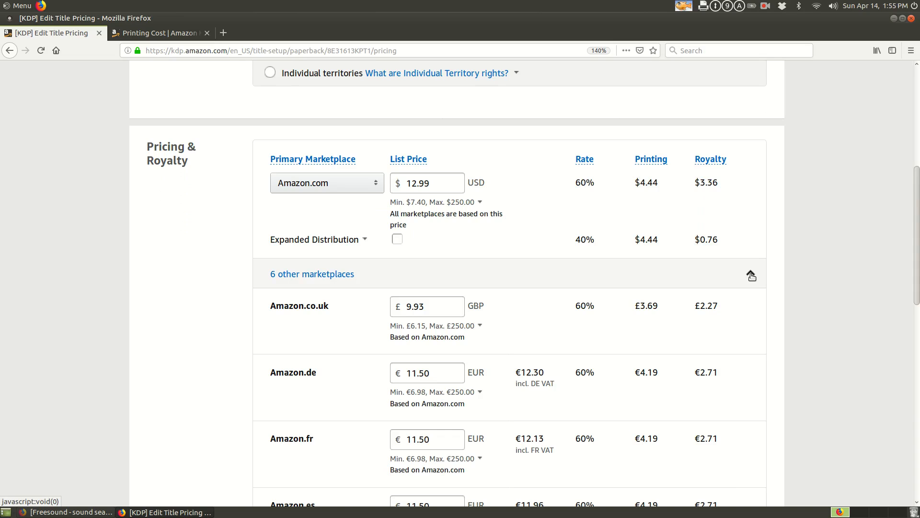
left_click(751, 275)
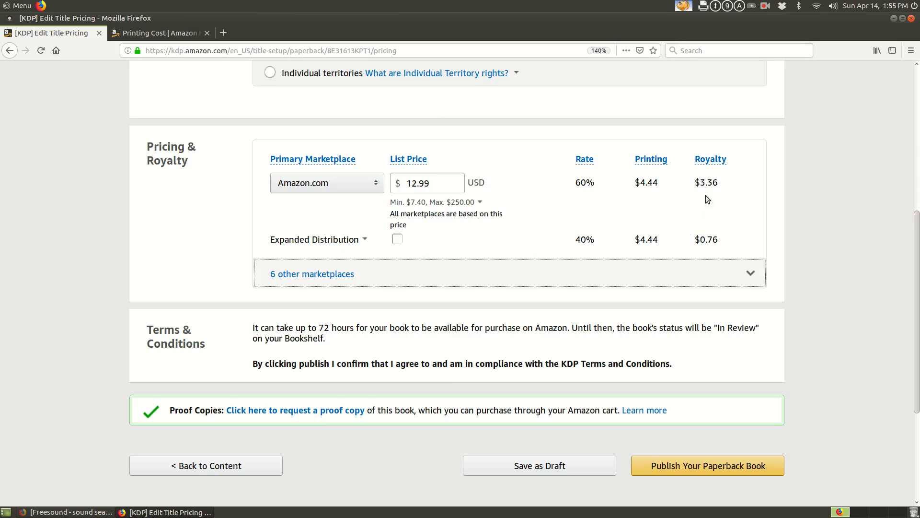
scroll(513, 320, "down", 1)
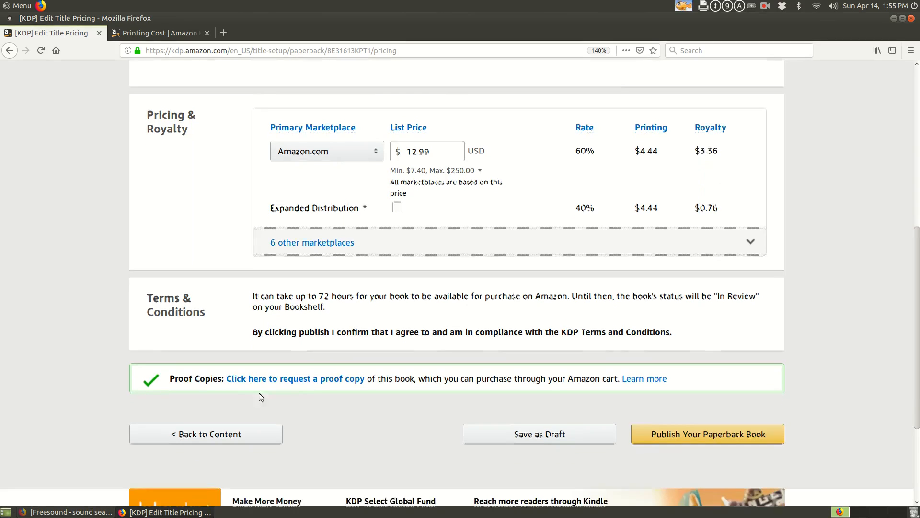
Step: Switch to galculator, calculate the royalty as a percentage of the list price (3.36 / 12.99 * 100), and close the calculator
left_click(21, 6)
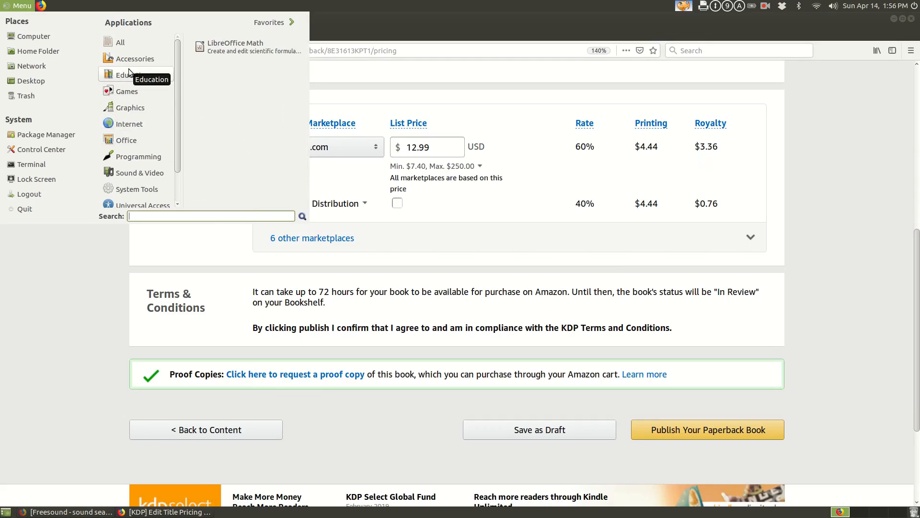
mouse_move(134, 60)
left_click(214, 173)
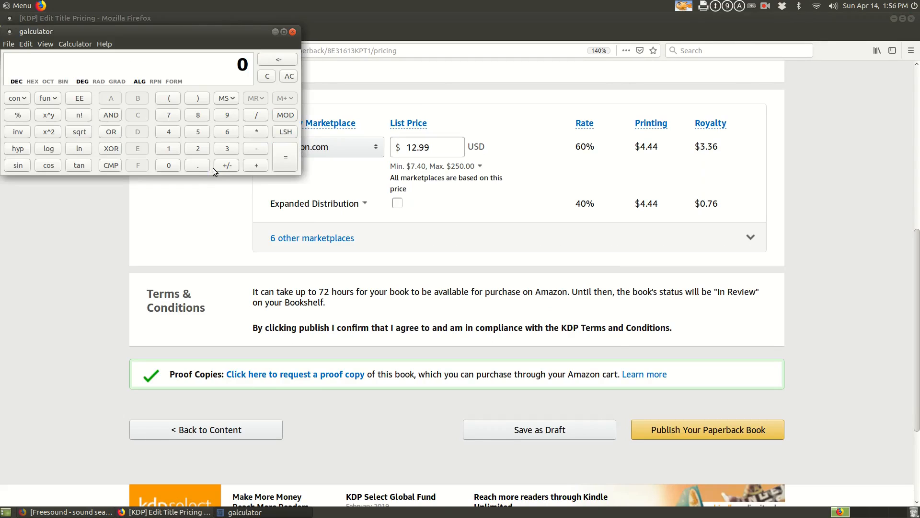
type("3.36")
type("12.99")
key("Return")
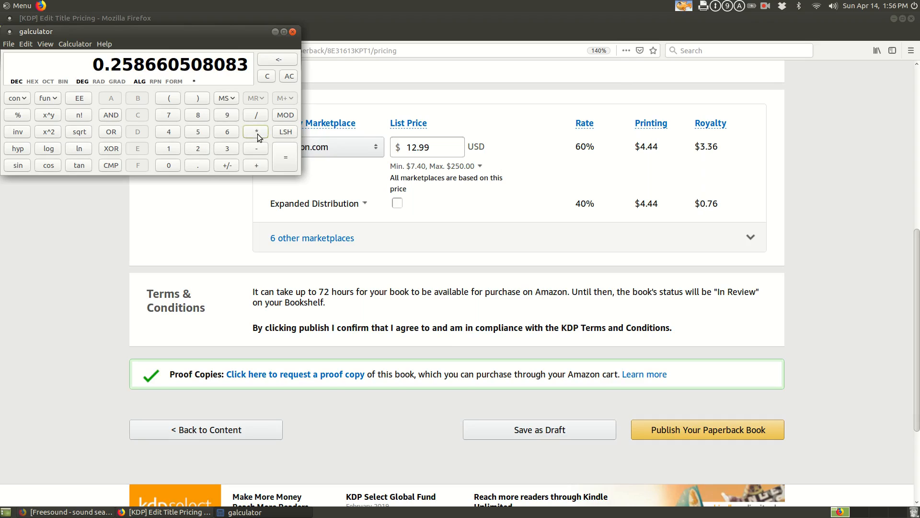
type("1000")
key("BackSpace")
key("Return")
left_click(292, 32)
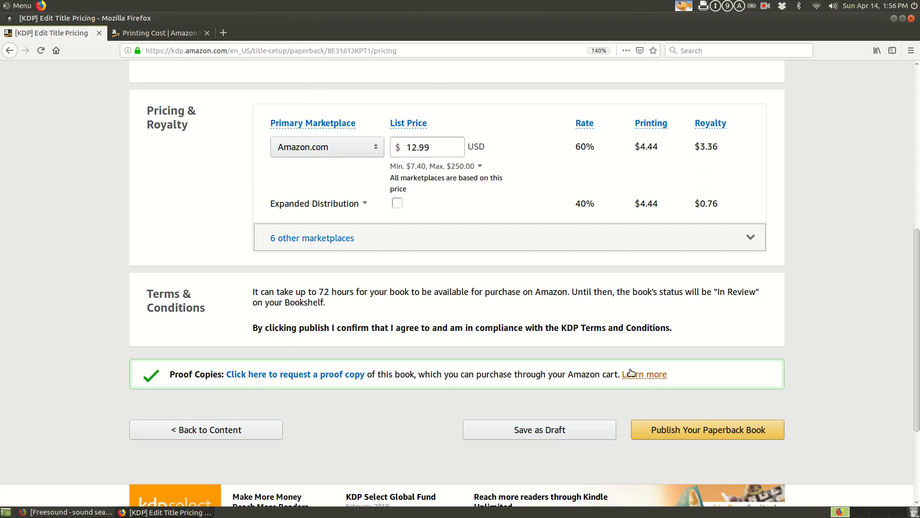
Step: Start a proof copy request for the book, saving the pricing changes
left_click(343, 376)
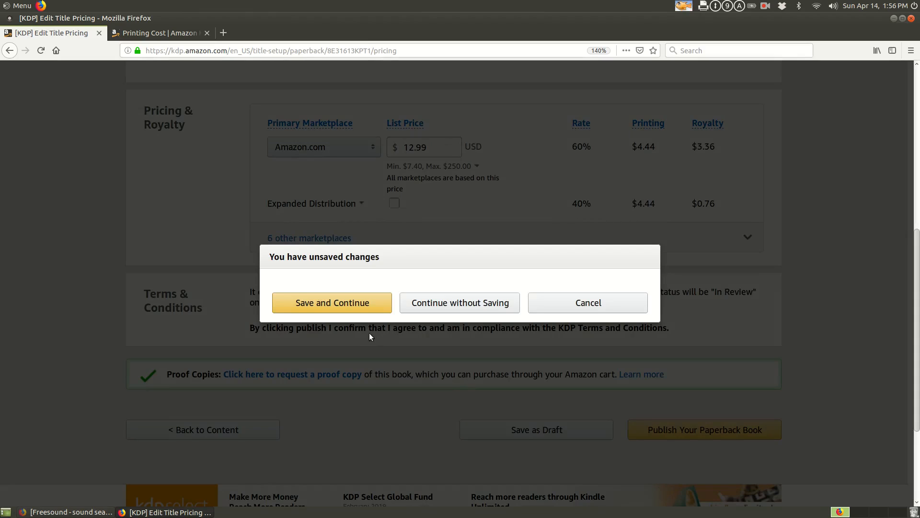
left_click(361, 303)
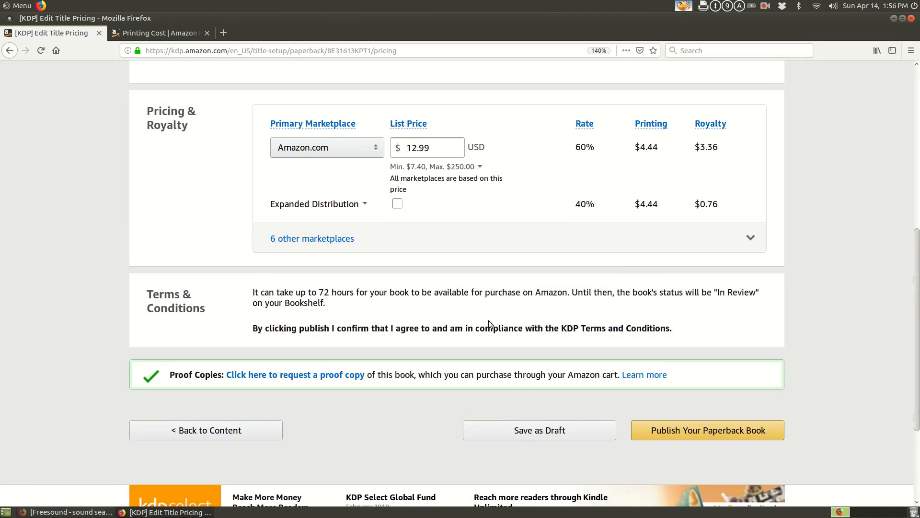
left_click(695, 431)
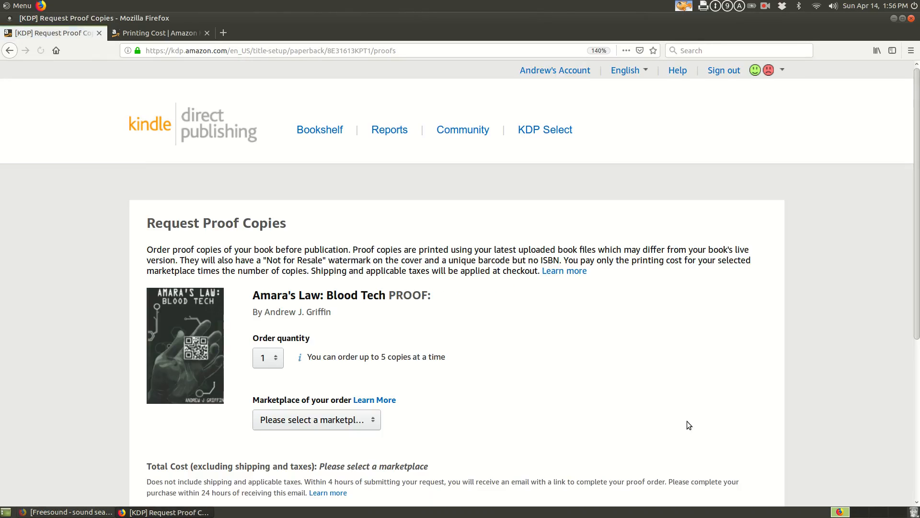
Step: Review the Request Proof Copies details and set the marketplace of the order to Amazon.com
scroll(285, 272, "down", 3)
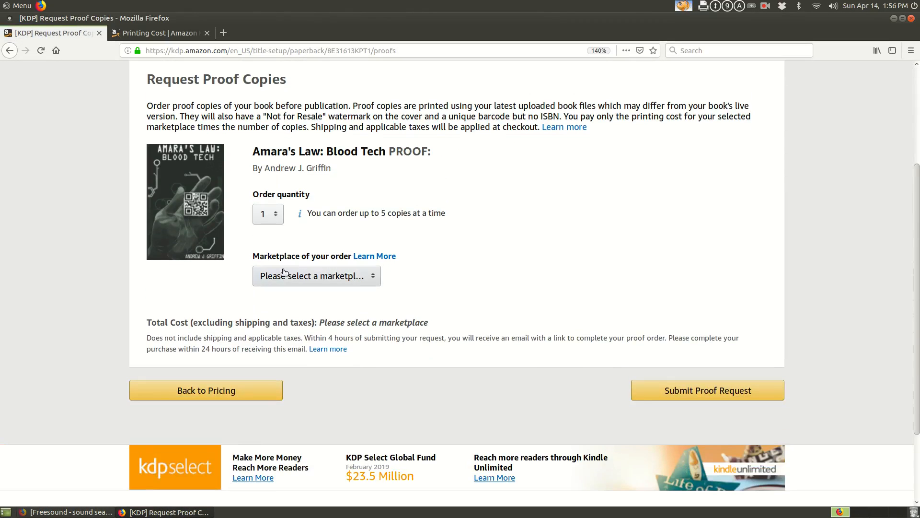
scroll(398, 244, "up", 4)
scroll(397, 245, "down", 2)
scroll(316, 193, "down", 2)
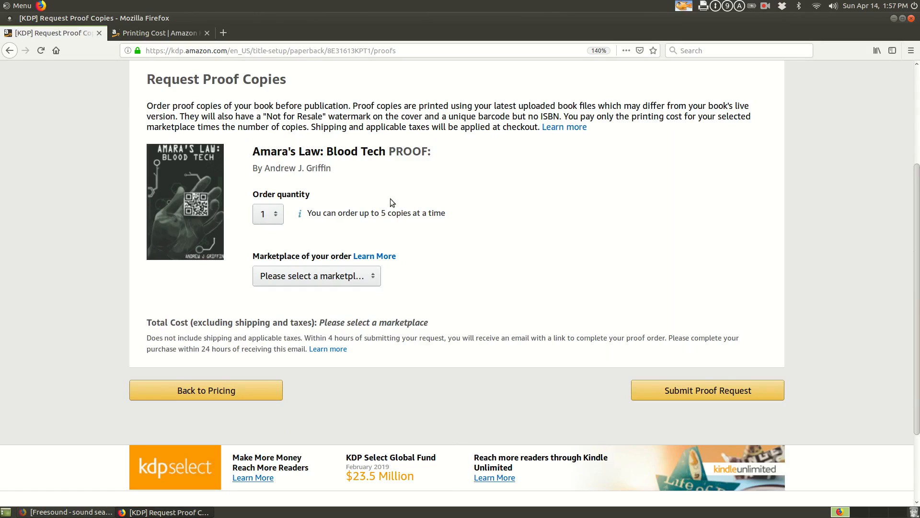
scroll(390, 204, "up", 4)
scroll(322, 225, "down", 5)
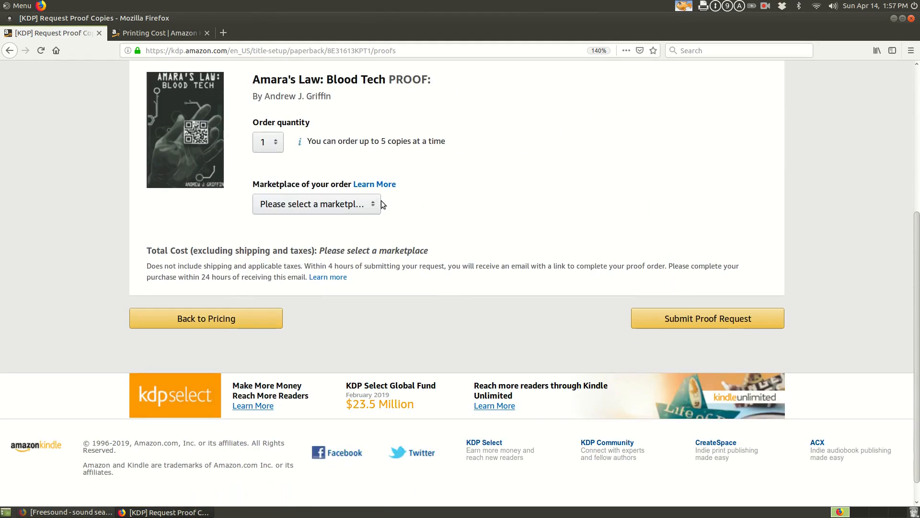
left_click(372, 204)
left_click(332, 218)
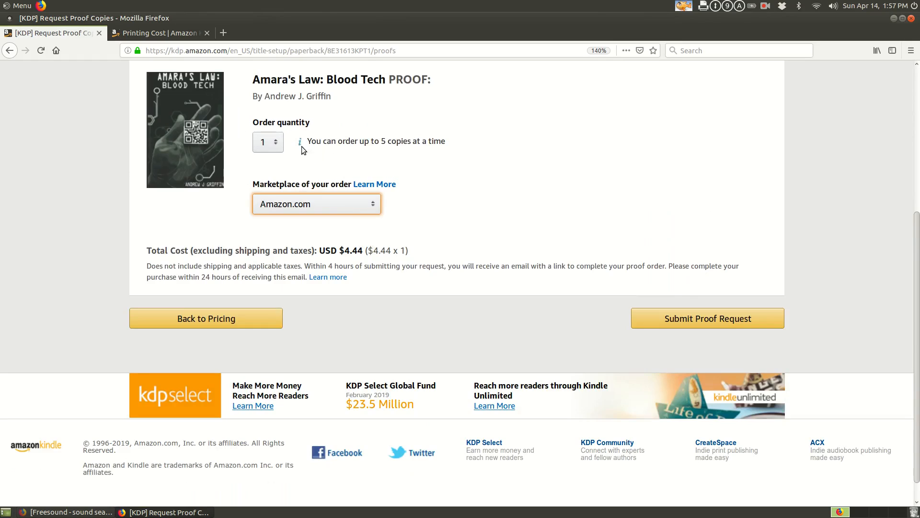
Step: Set the proof order quantity to 3 copies, then submit and confirm the proof request
scroll(292, 242, "up", 3)
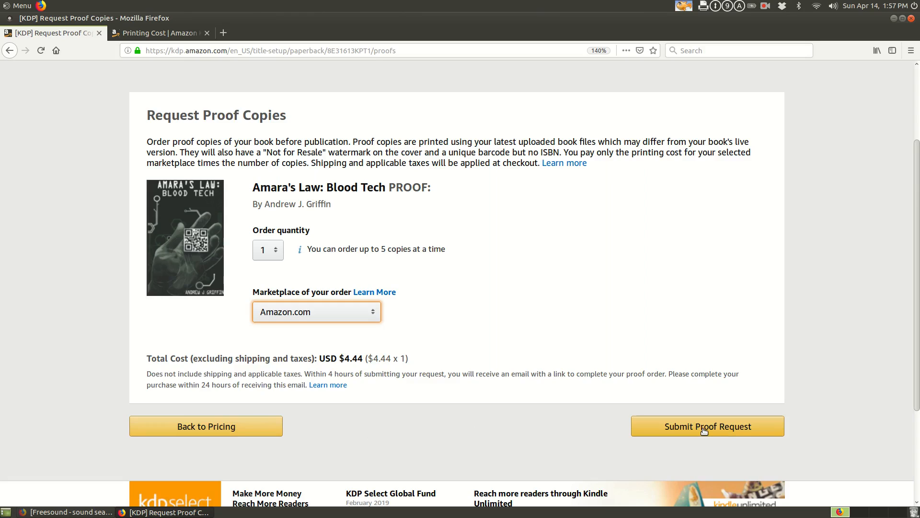
left_click(277, 249)
left_click(277, 250)
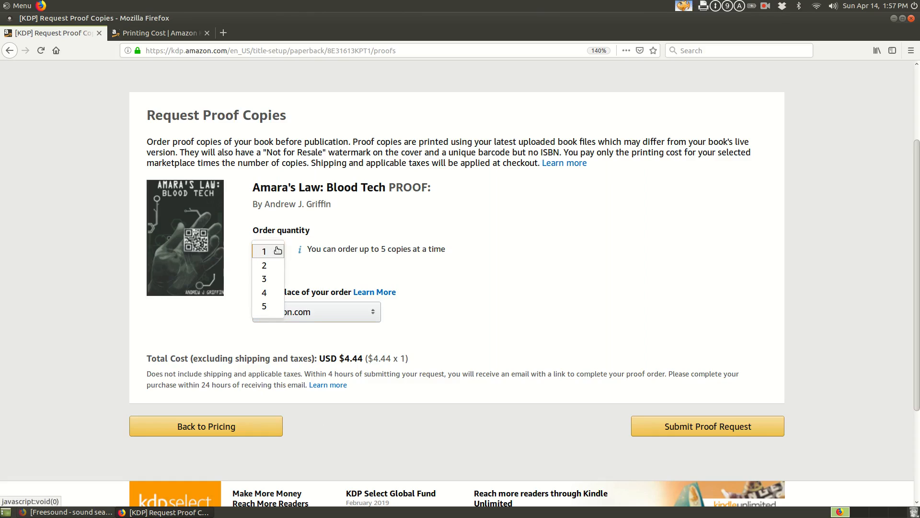
left_click(270, 279)
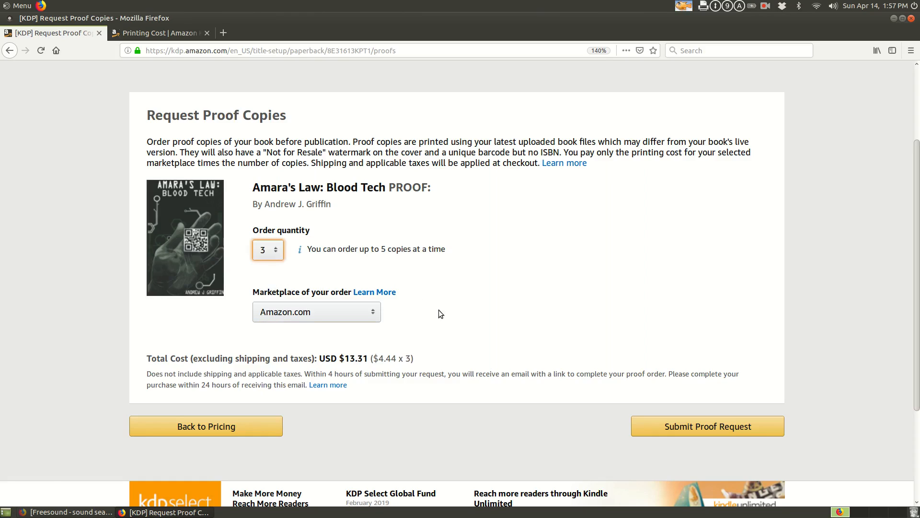
left_click(720, 428)
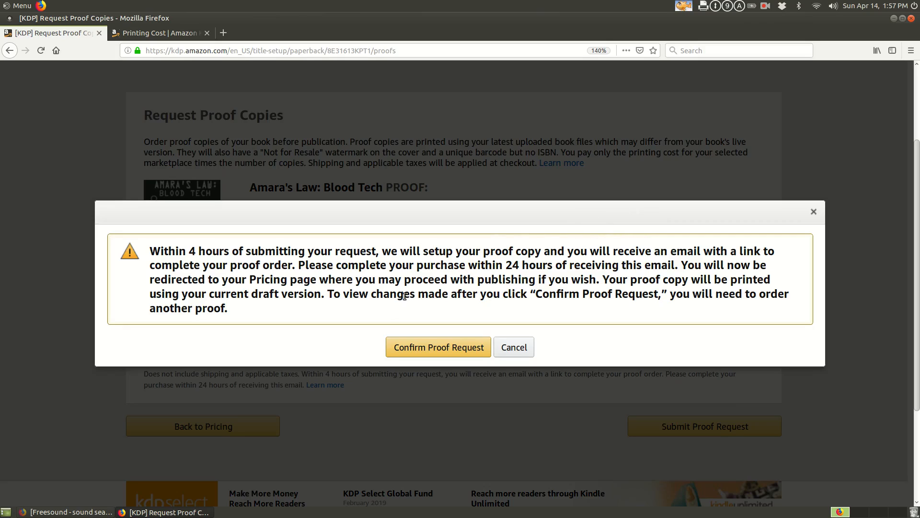
left_click(448, 349)
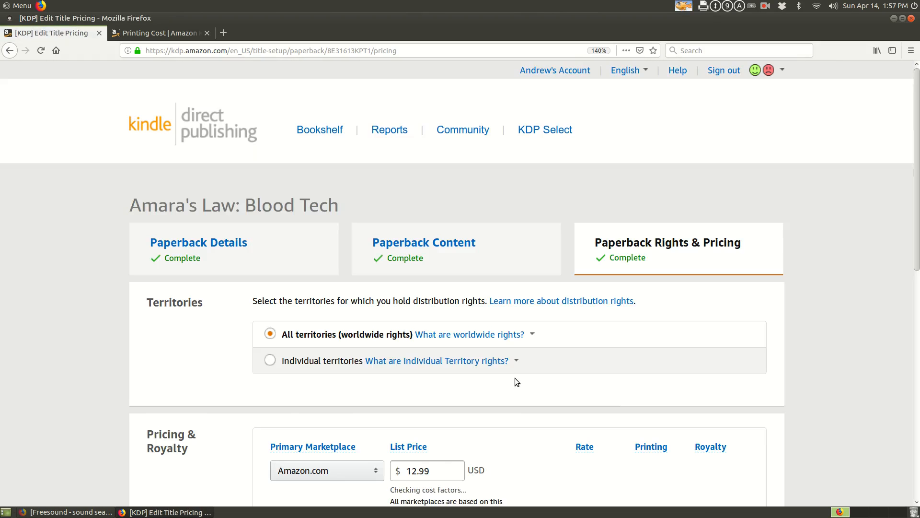
Step: Review the Paperback Rights & Pricing page, from section statuses, territories and pricing to the terms and publishing options
scroll(515, 378, "down", 5)
scroll(514, 378, "down", 3)
scroll(515, 378, "down", 2)
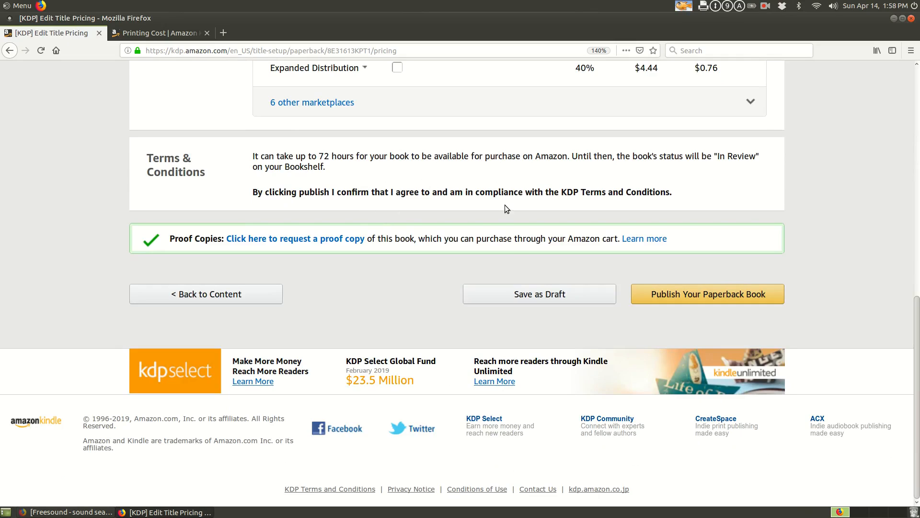
scroll(523, 274, "up", 3)
scroll(523, 279, "down", 3)
scroll(763, 259, "up", 5)
scroll(674, 198, "down", 4)
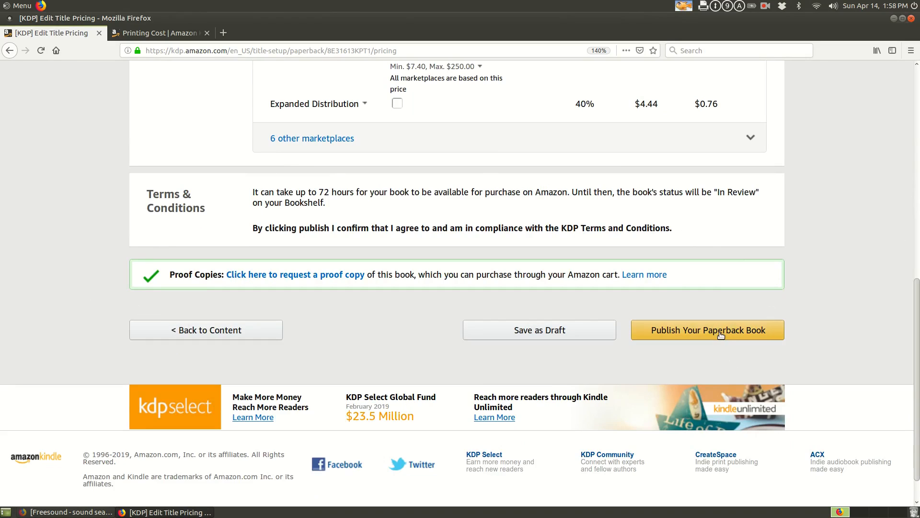
scroll(701, 252, "up", 10)
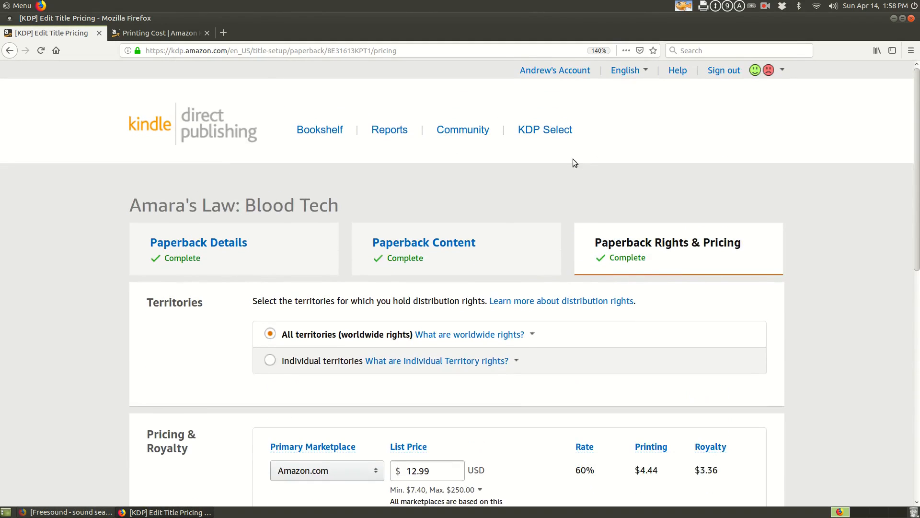
scroll(562, 258, "down", 10)
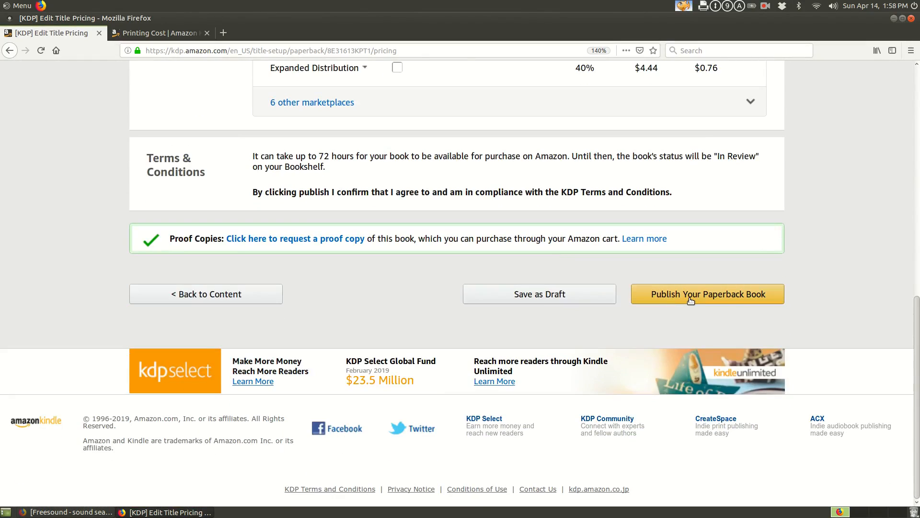
scroll(723, 199, "up", 10)
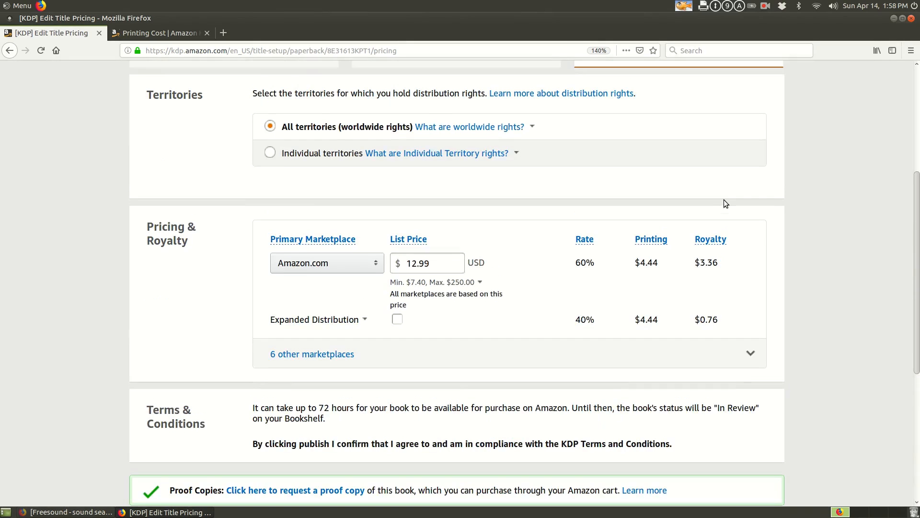
scroll(719, 199, "down", 10)
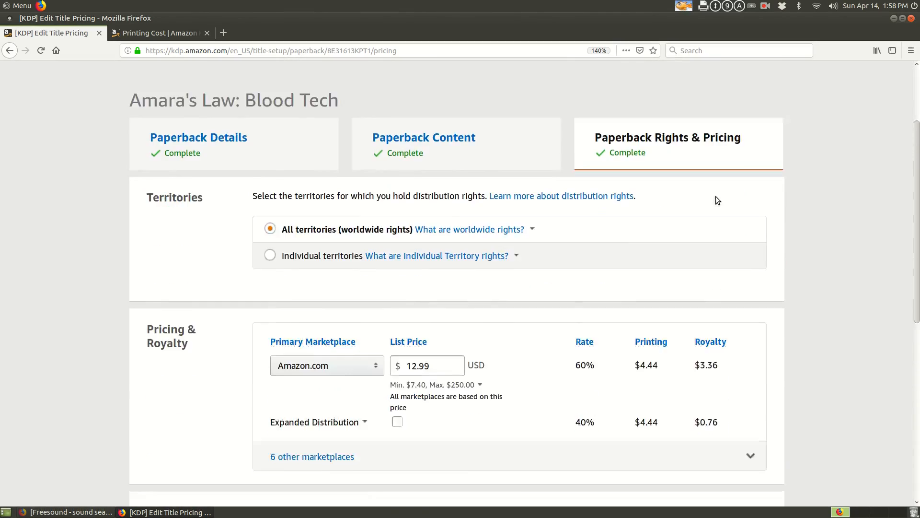
scroll(563, 261, "up", 6)
scroll(563, 261, "up", 3)
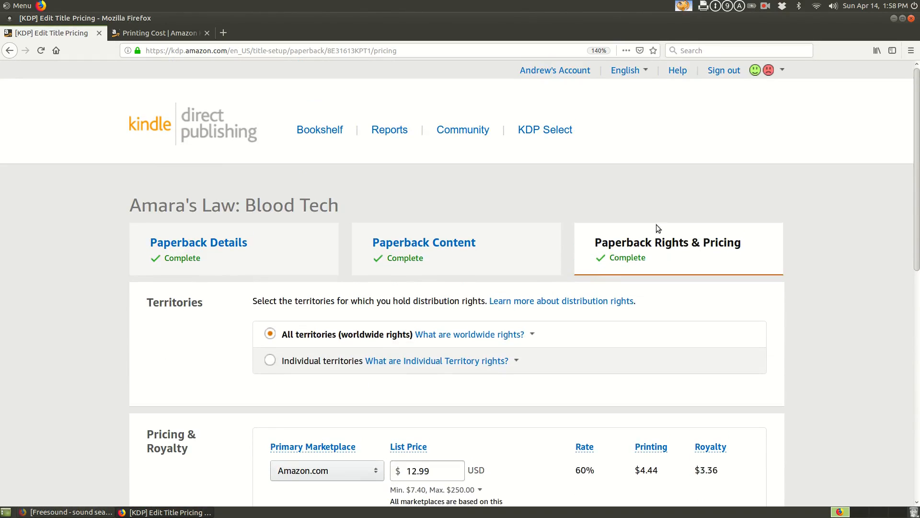